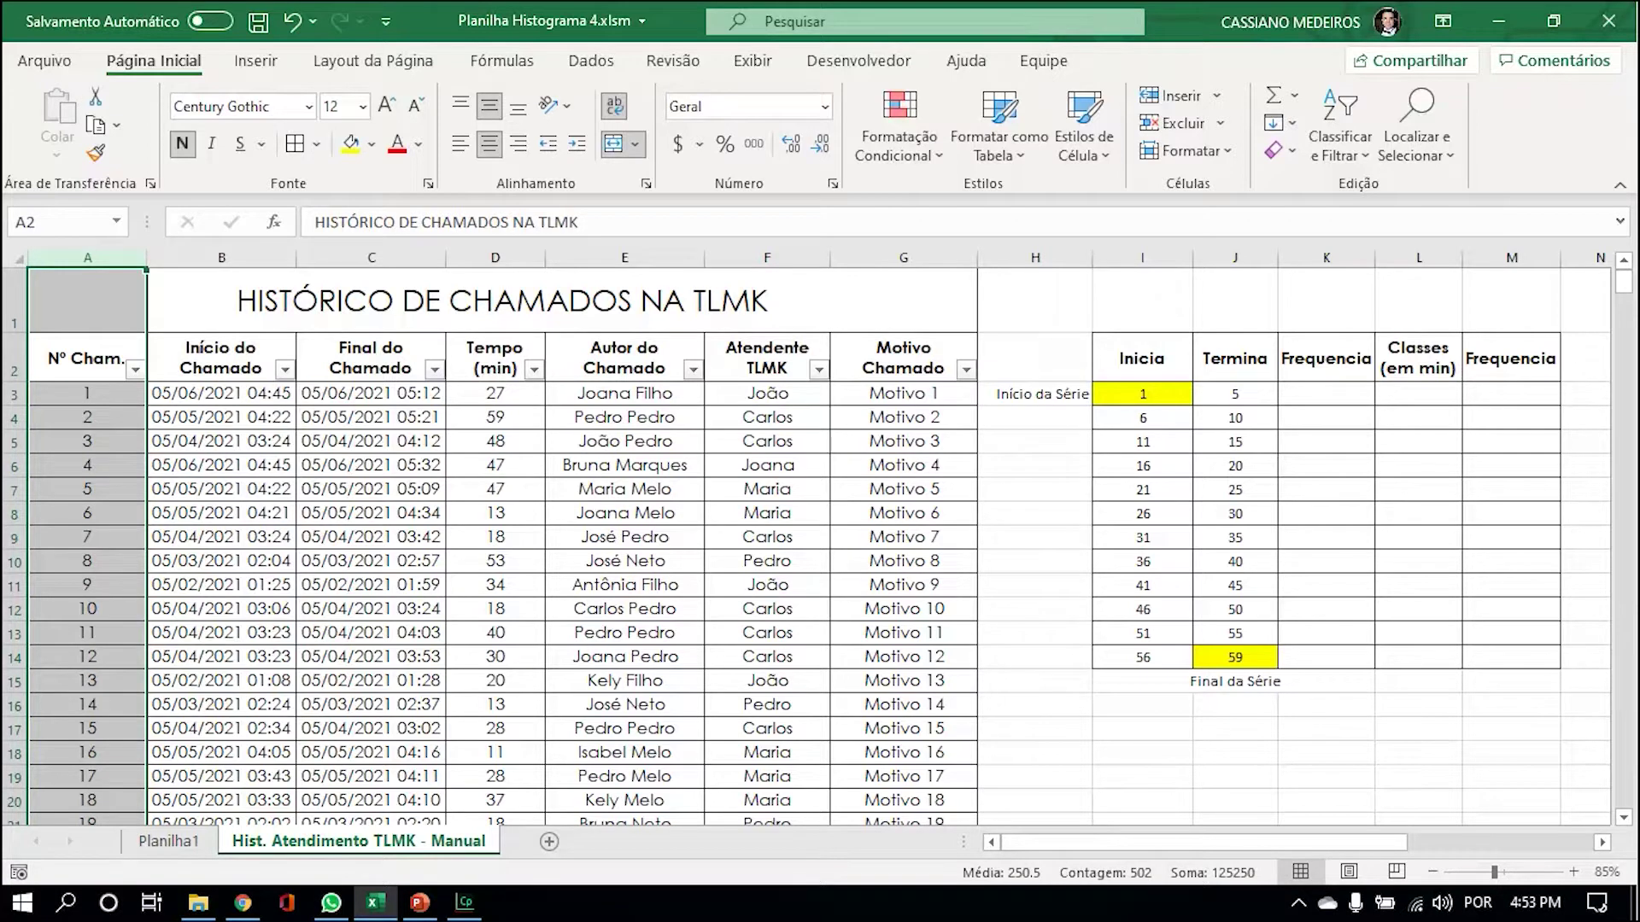
Examine the first call record field by field, from call number through start, end, duration, caller and attendant to reason.
key(Down)
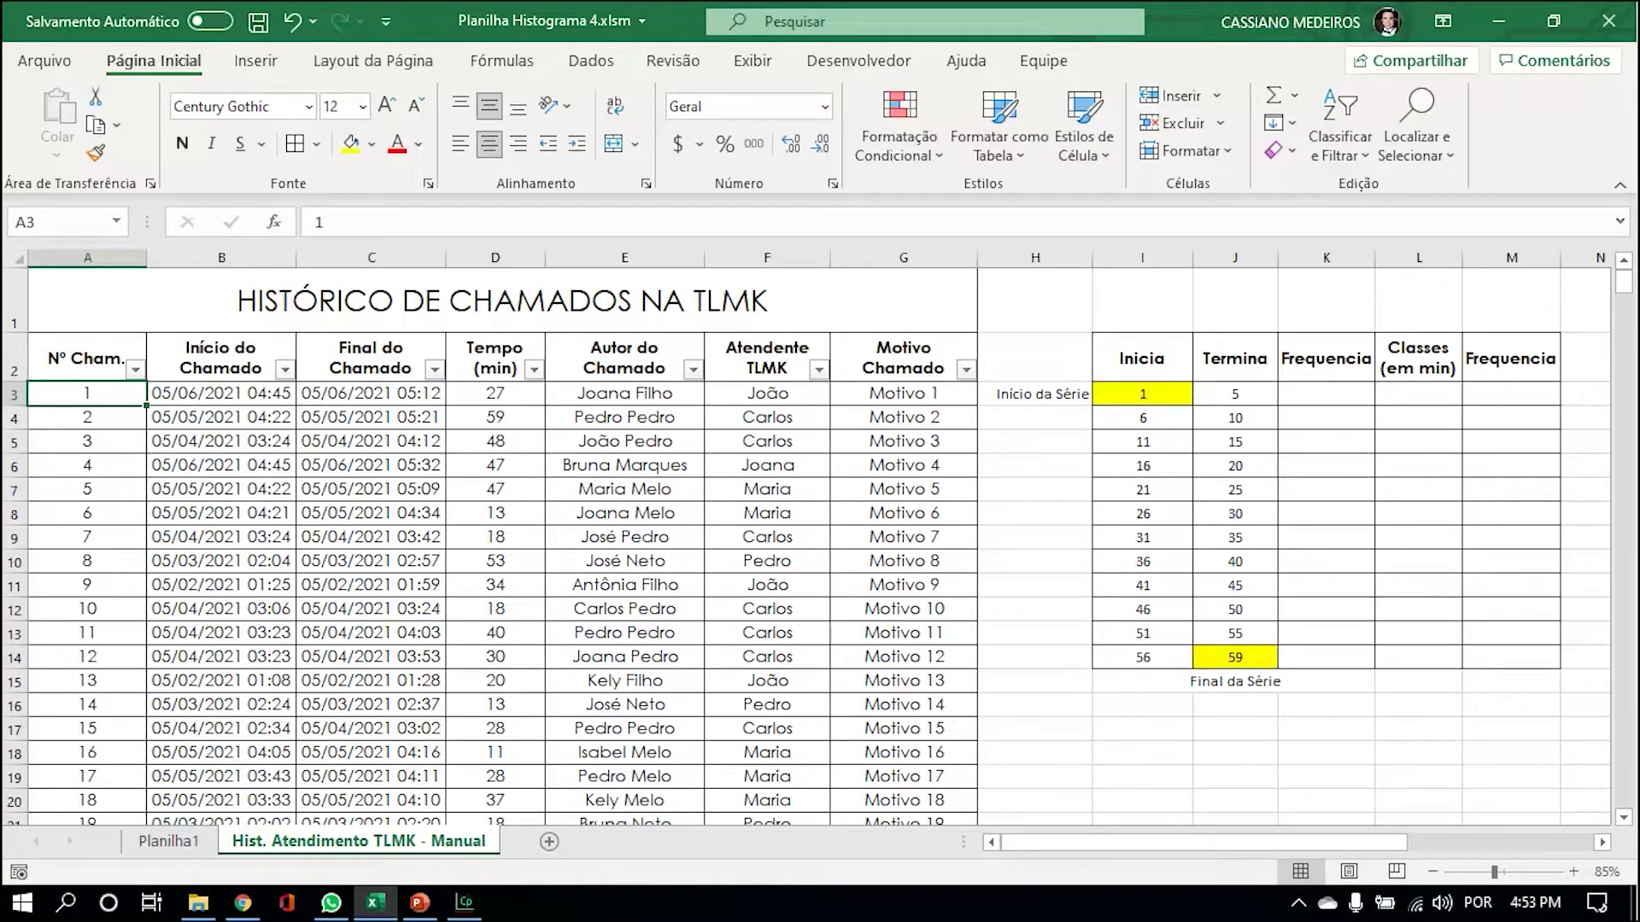
click(496, 393)
click(221, 394)
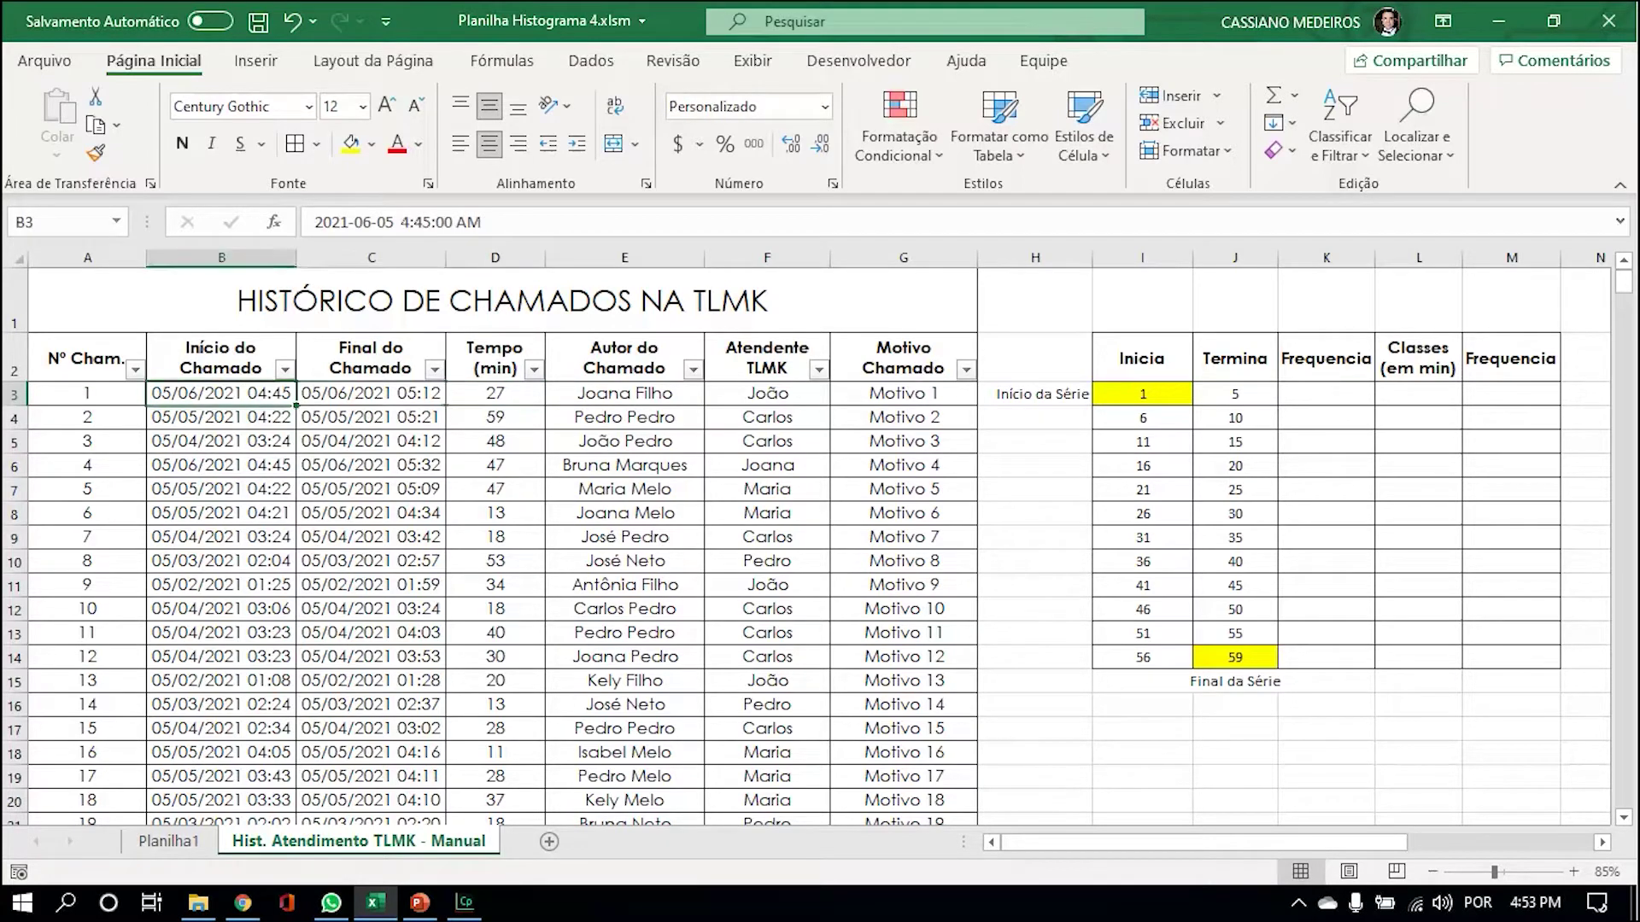
click(371, 393)
click(221, 394)
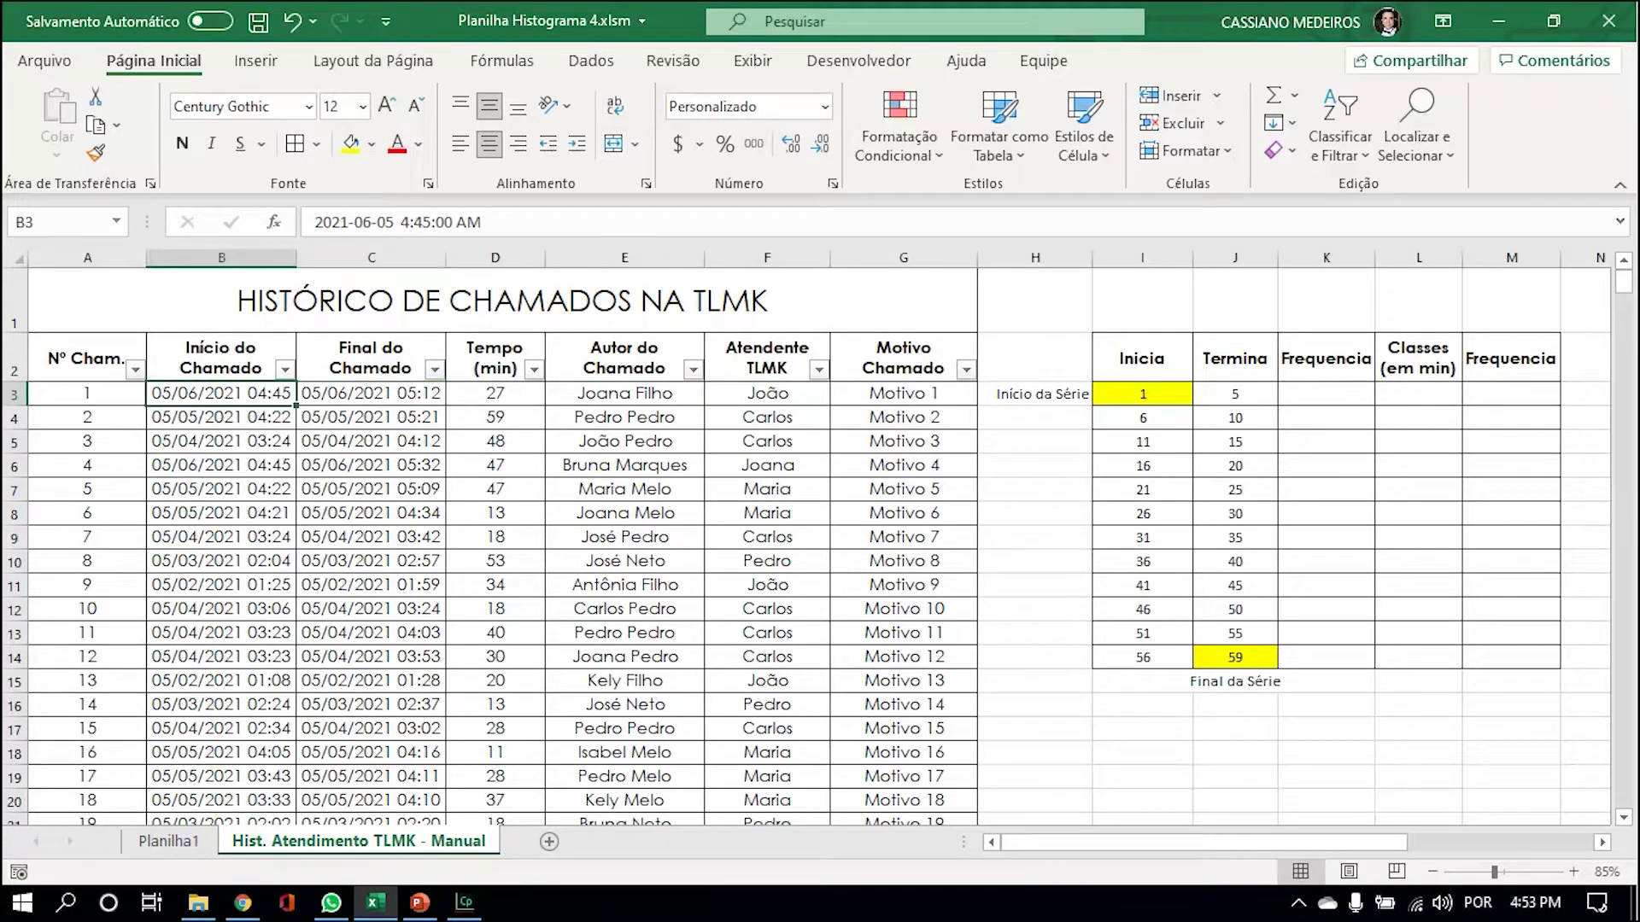
click(372, 394)
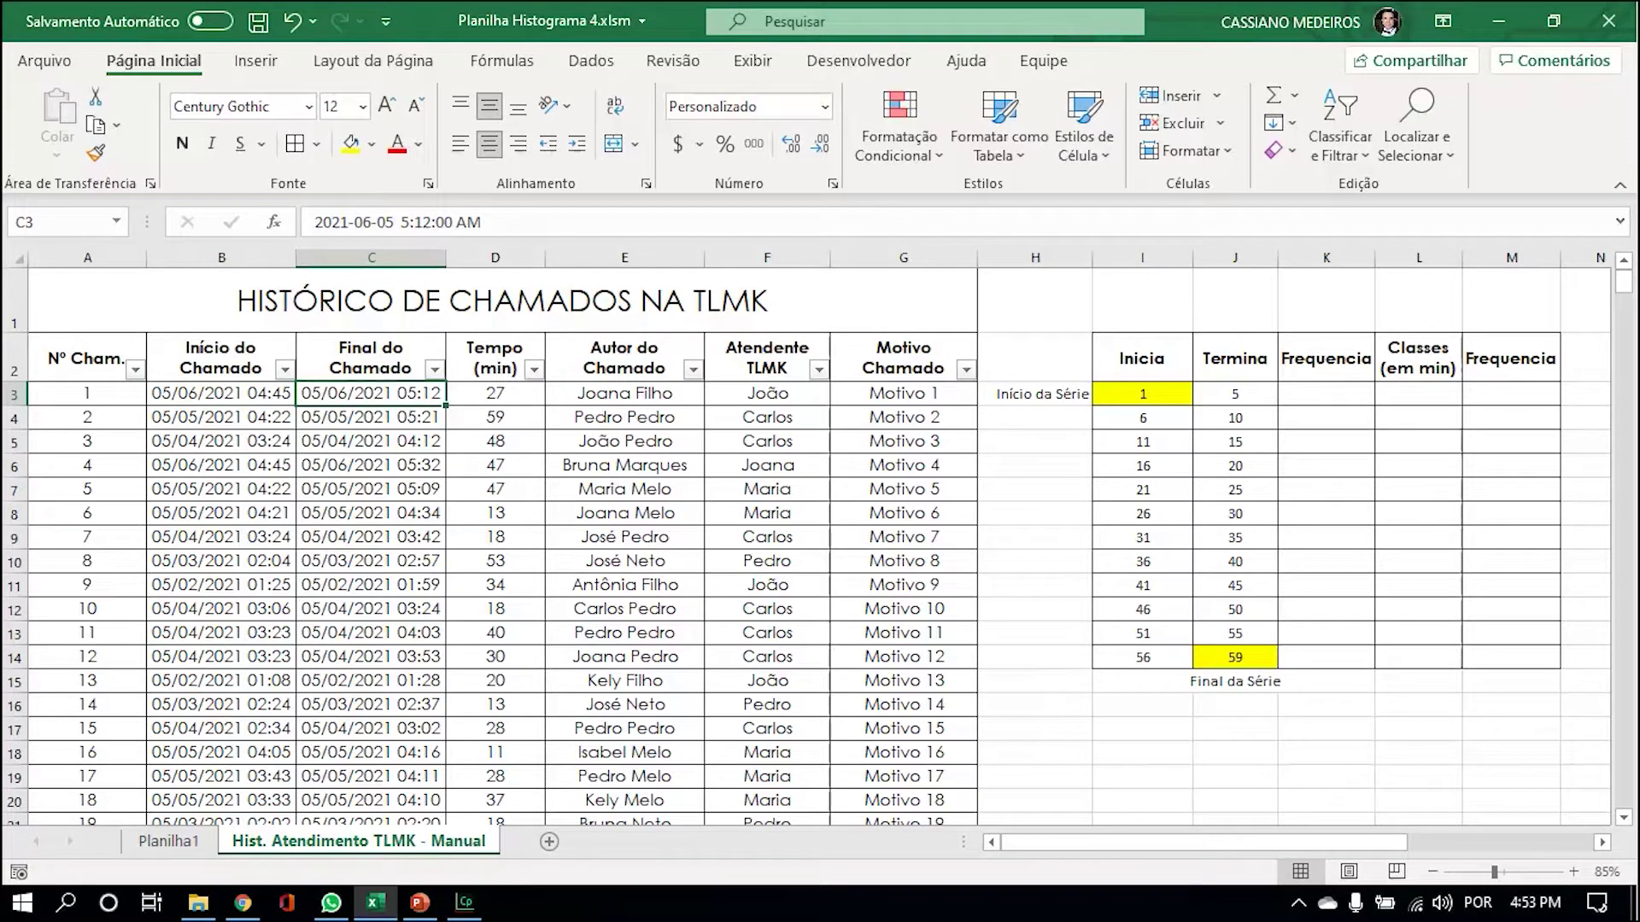
click(495, 394)
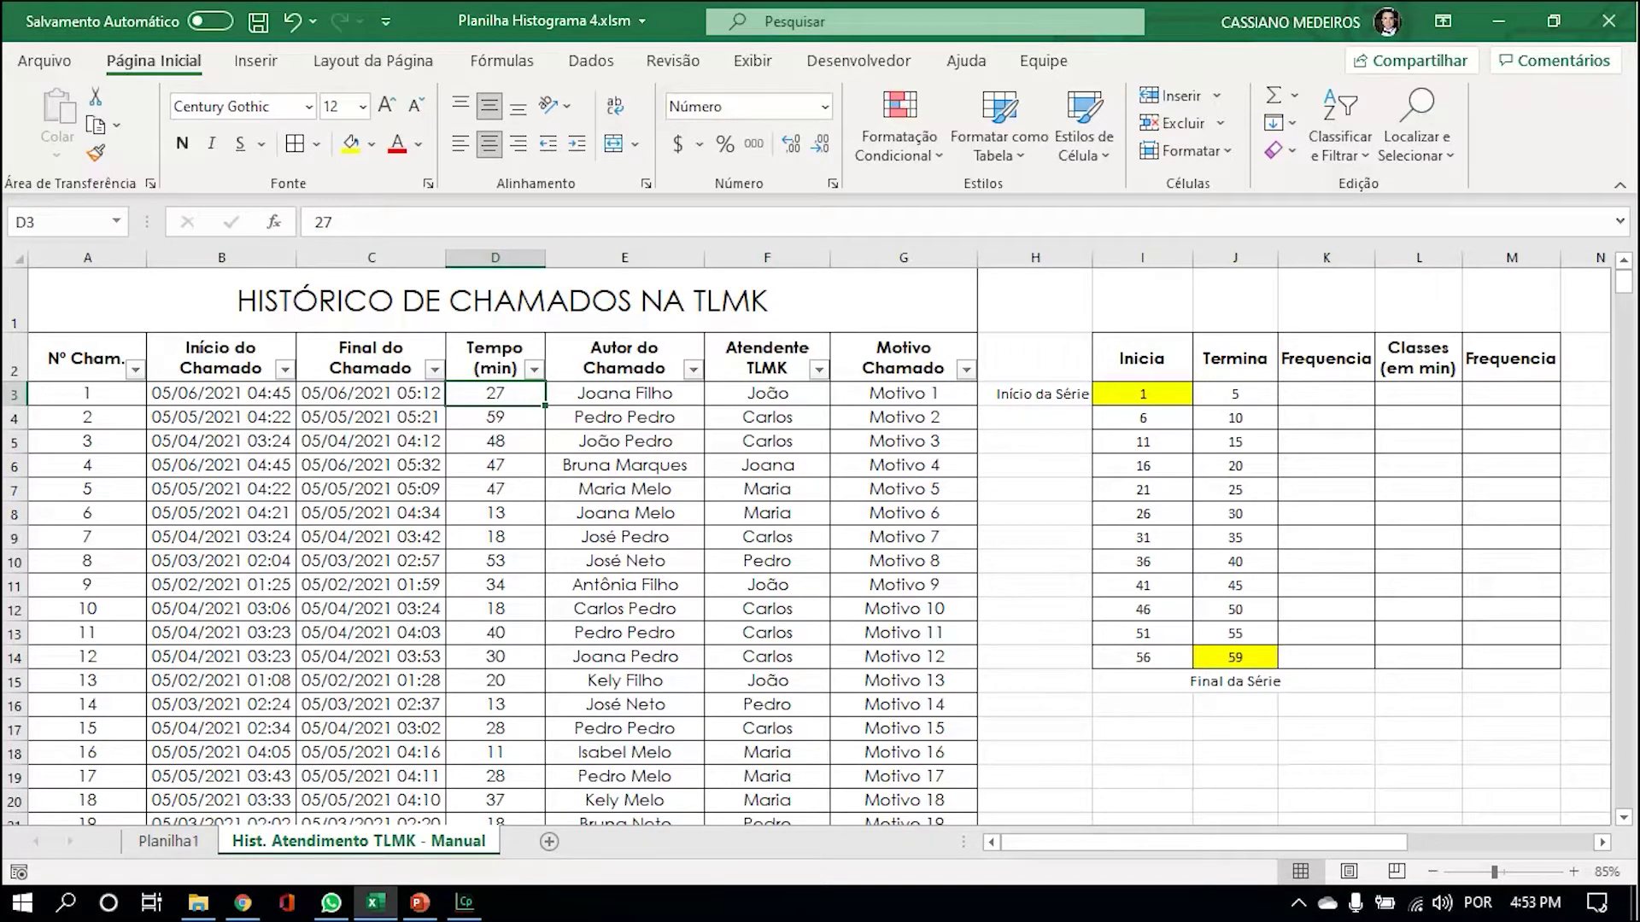
click(624, 394)
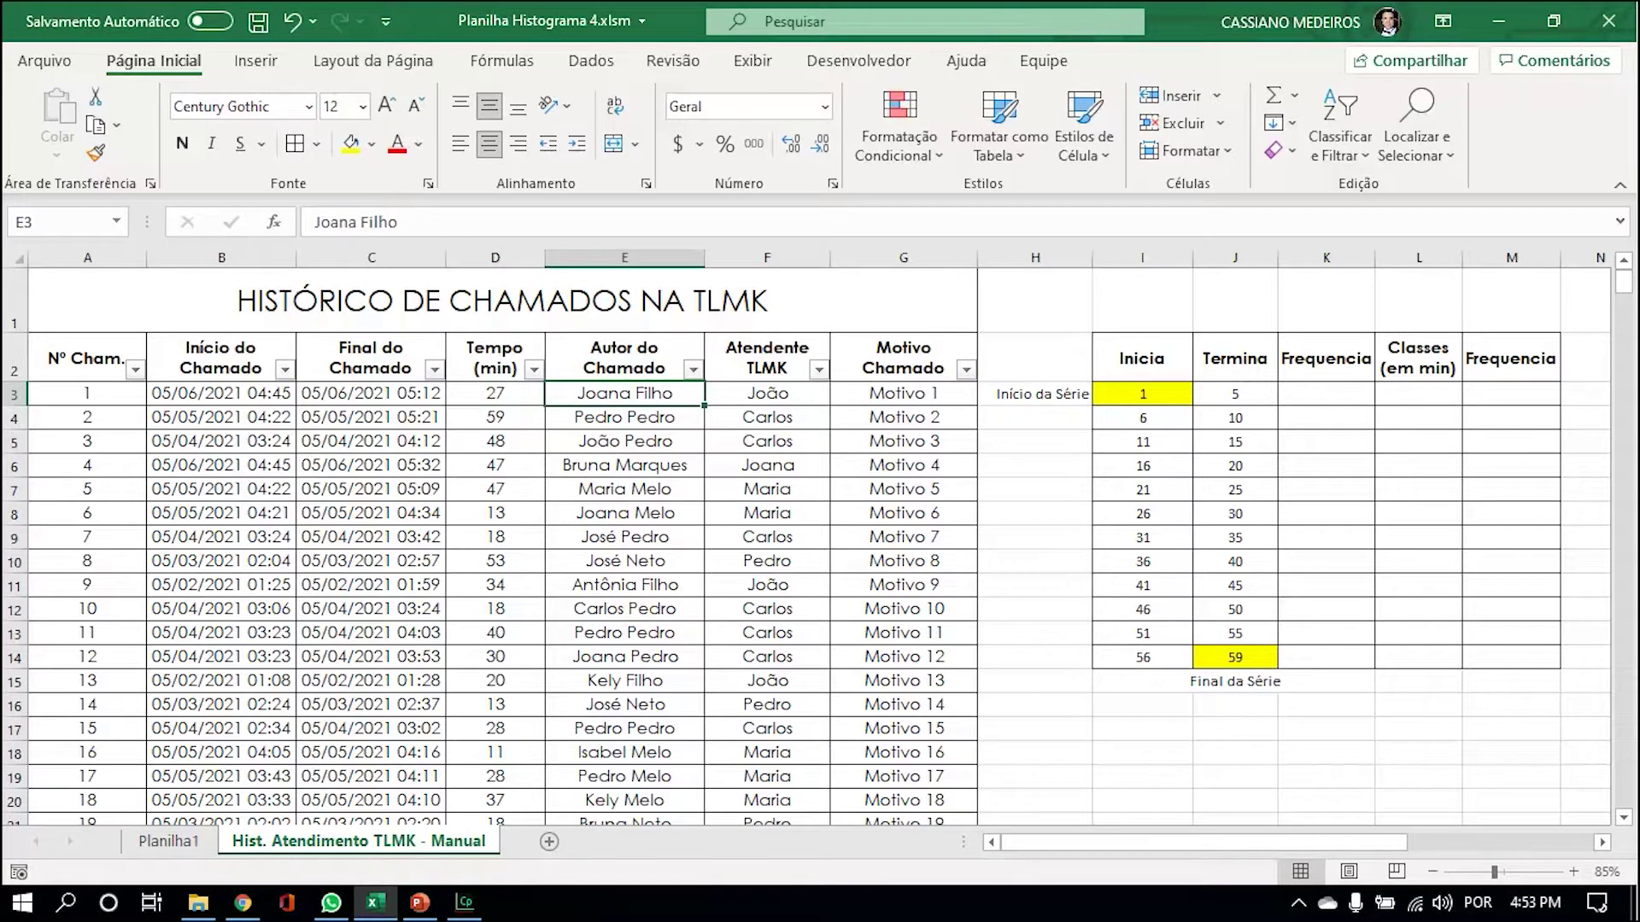
click(767, 393)
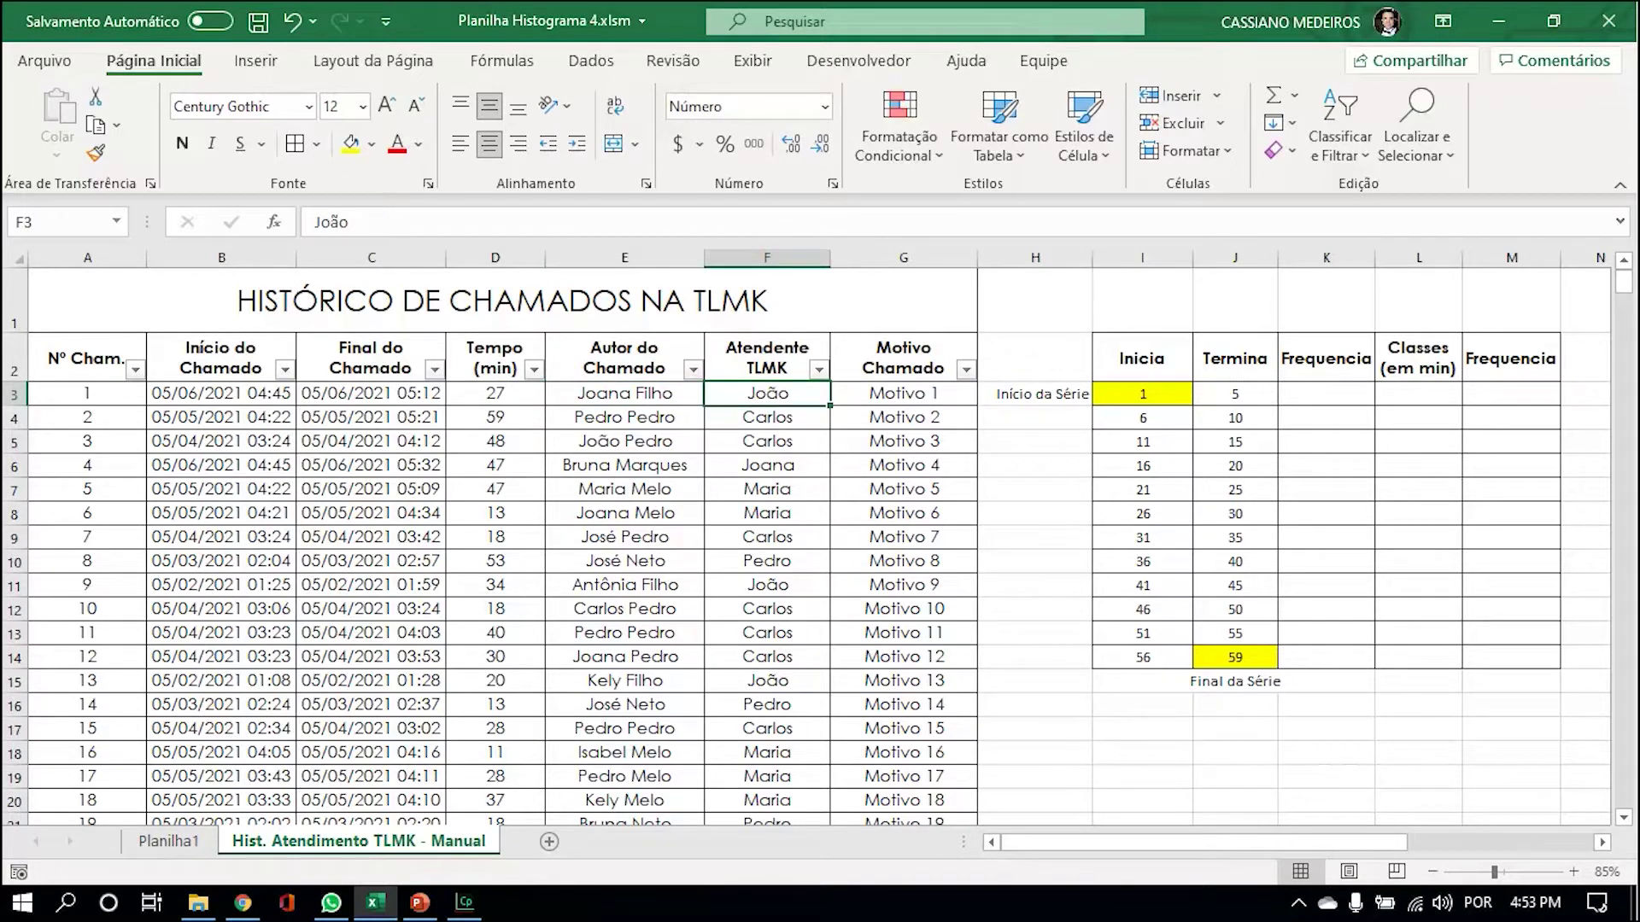
click(904, 394)
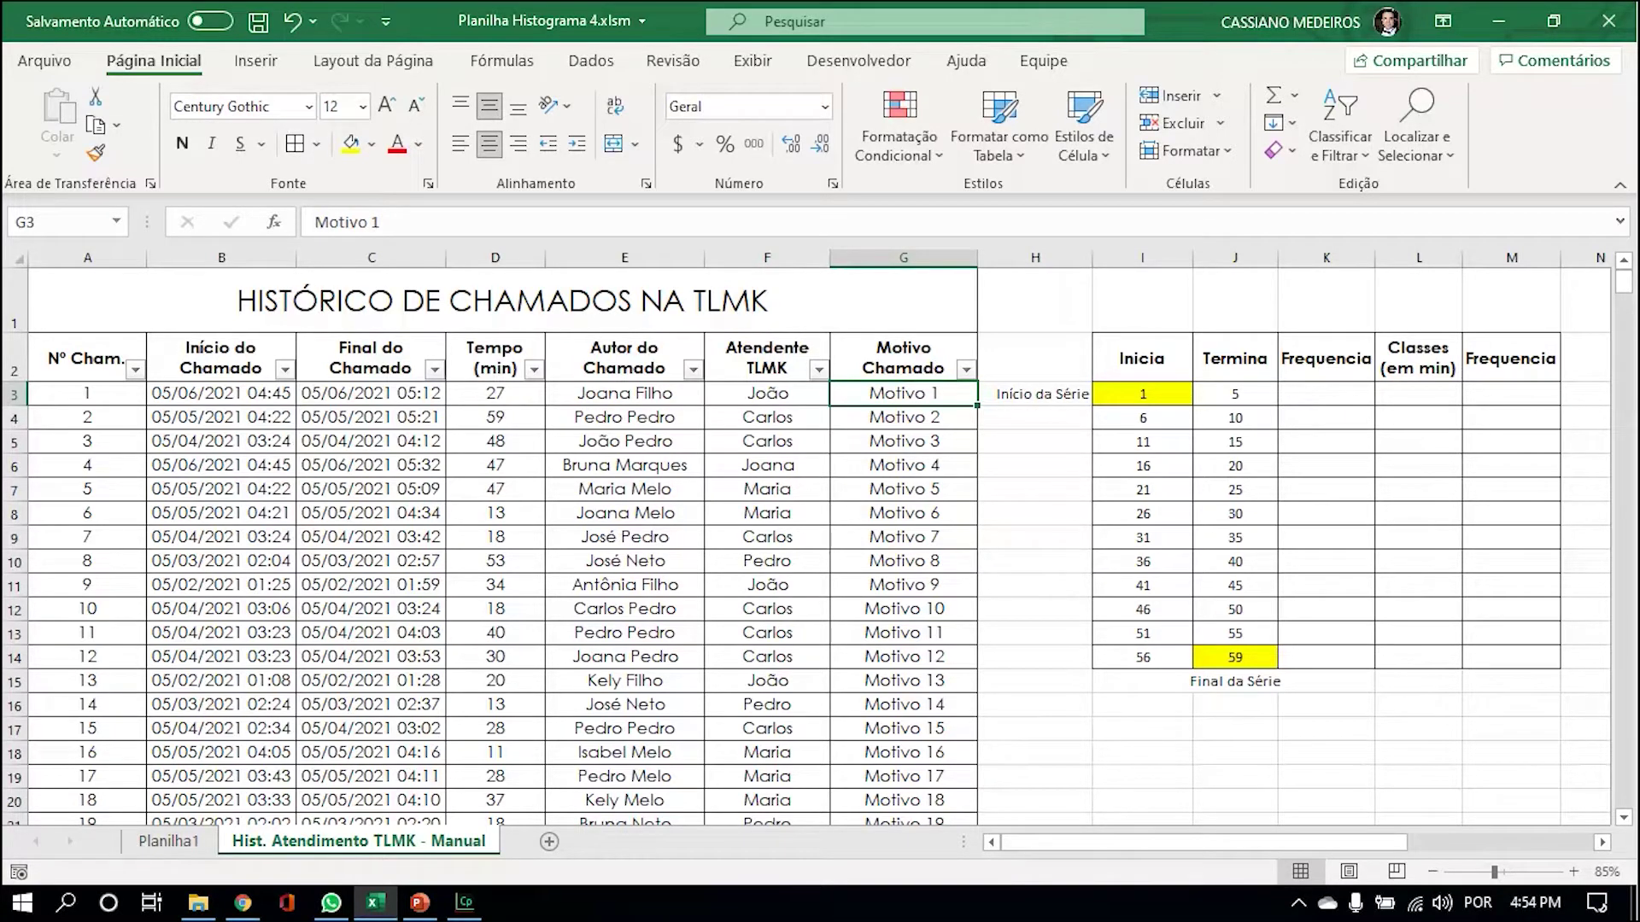
Look over the Tempo (min) column and the Início do Chamado column of the call history.
click(534, 370)
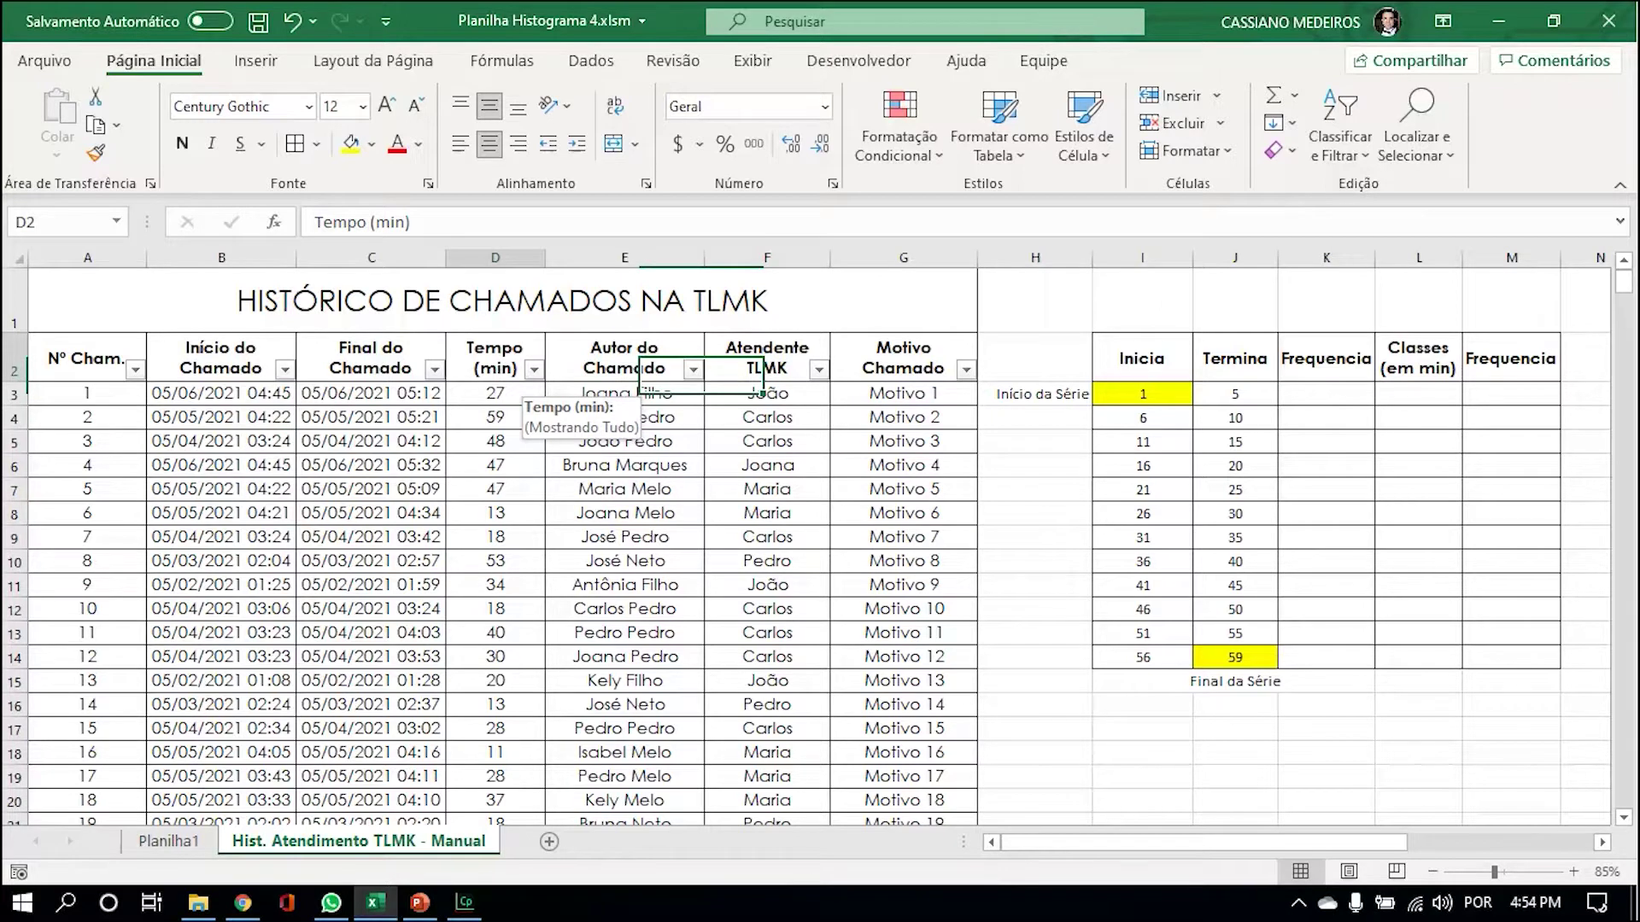
key(ctrl+space)
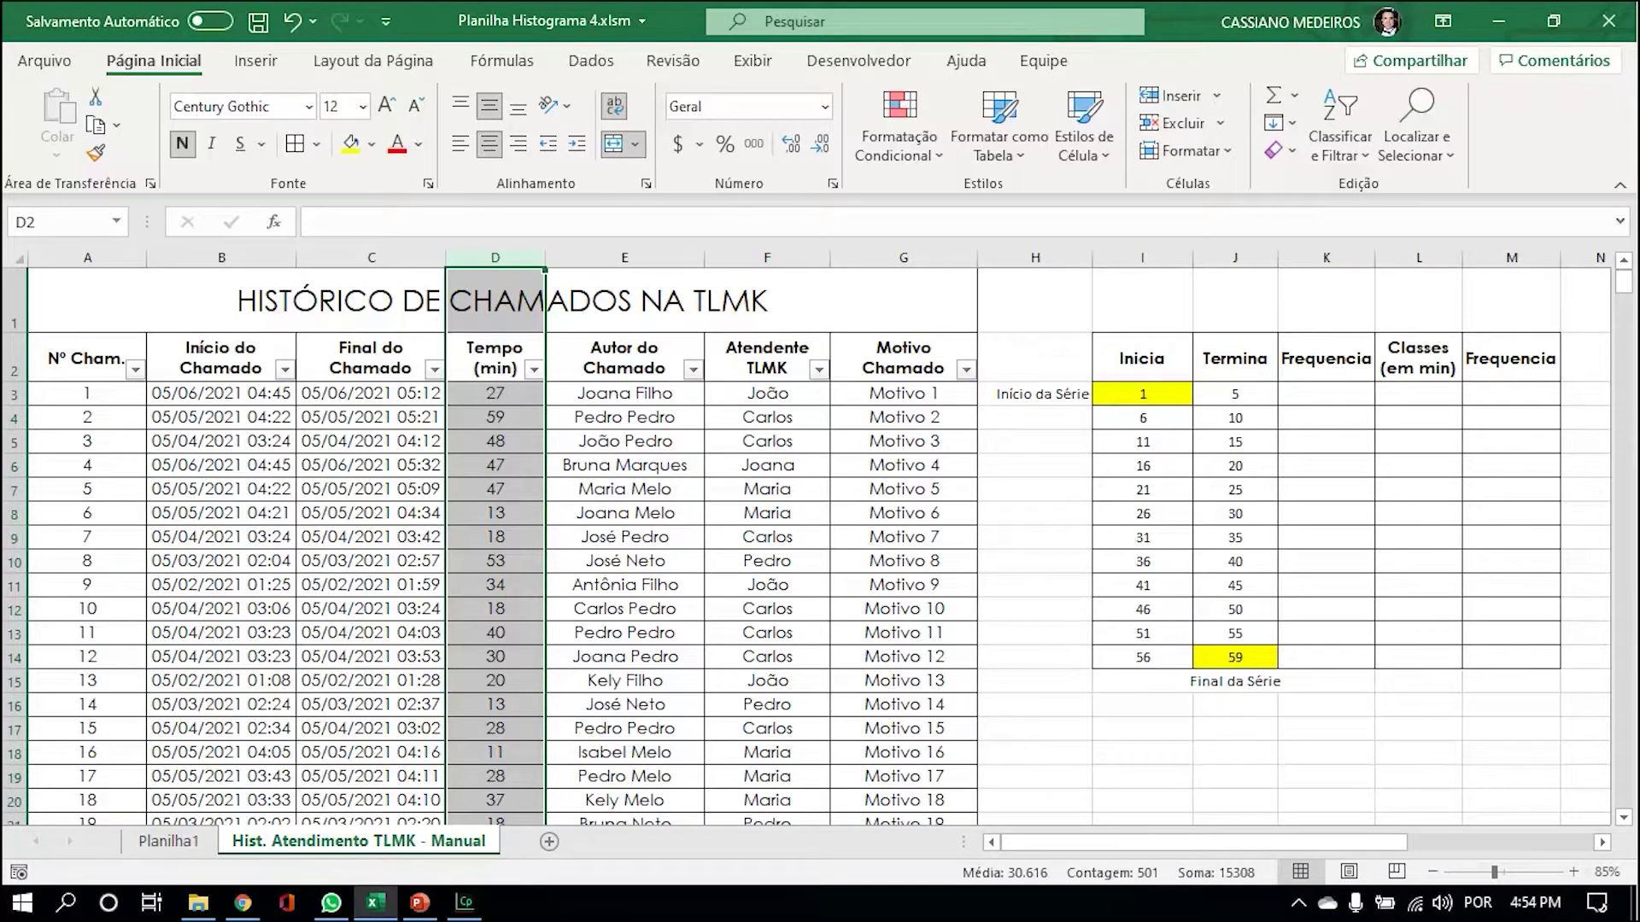
click(222, 394)
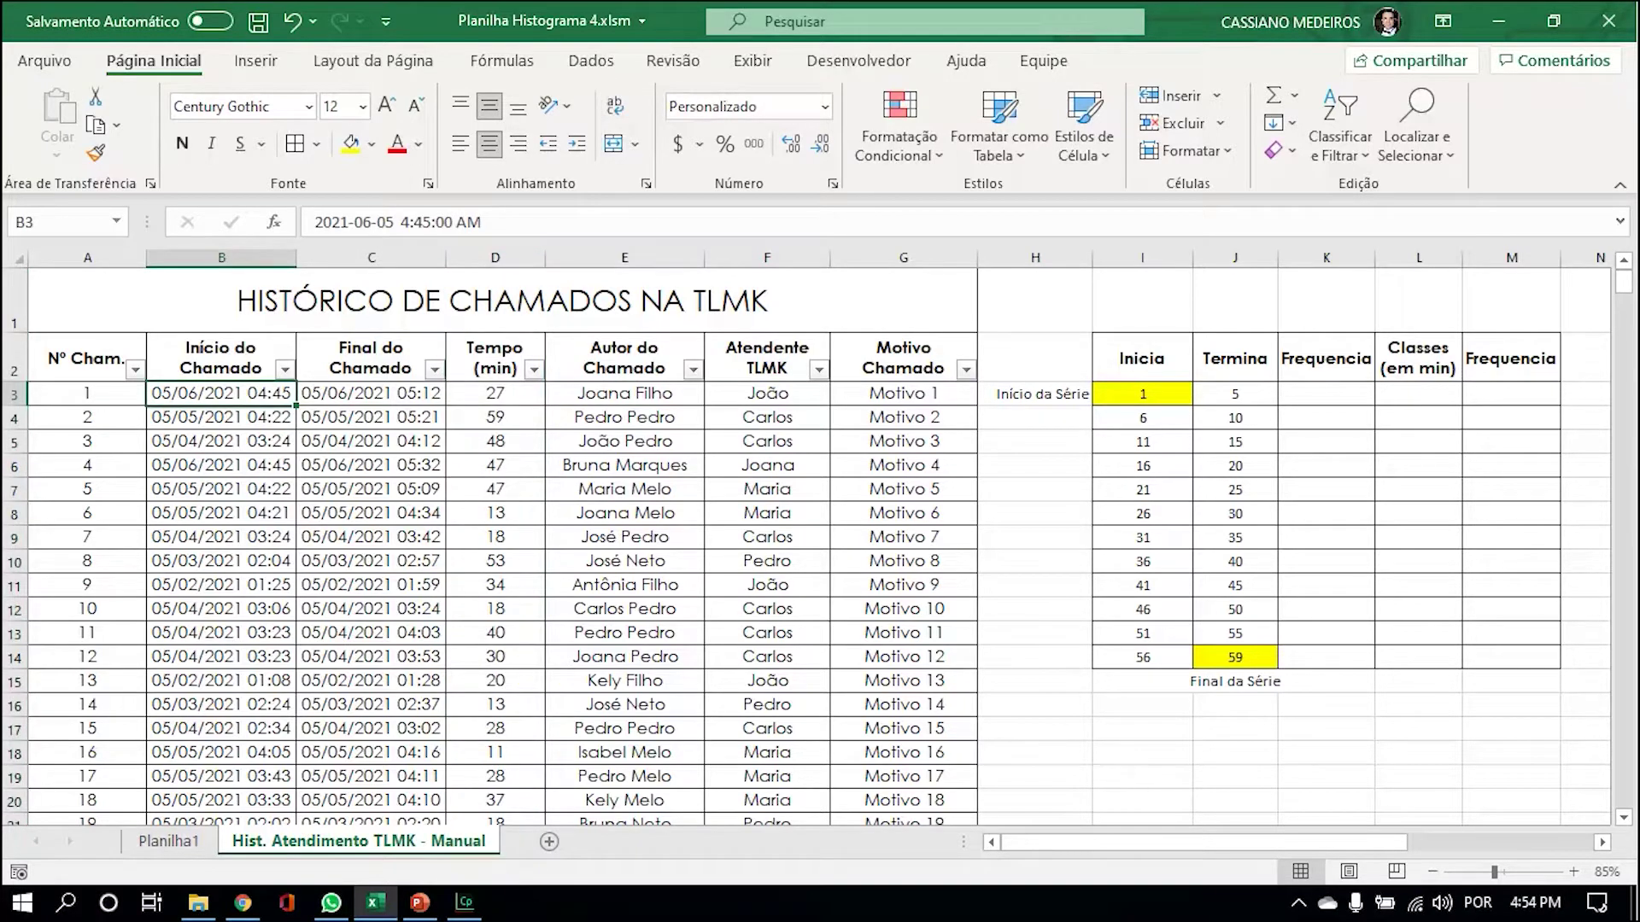
click(221, 258)
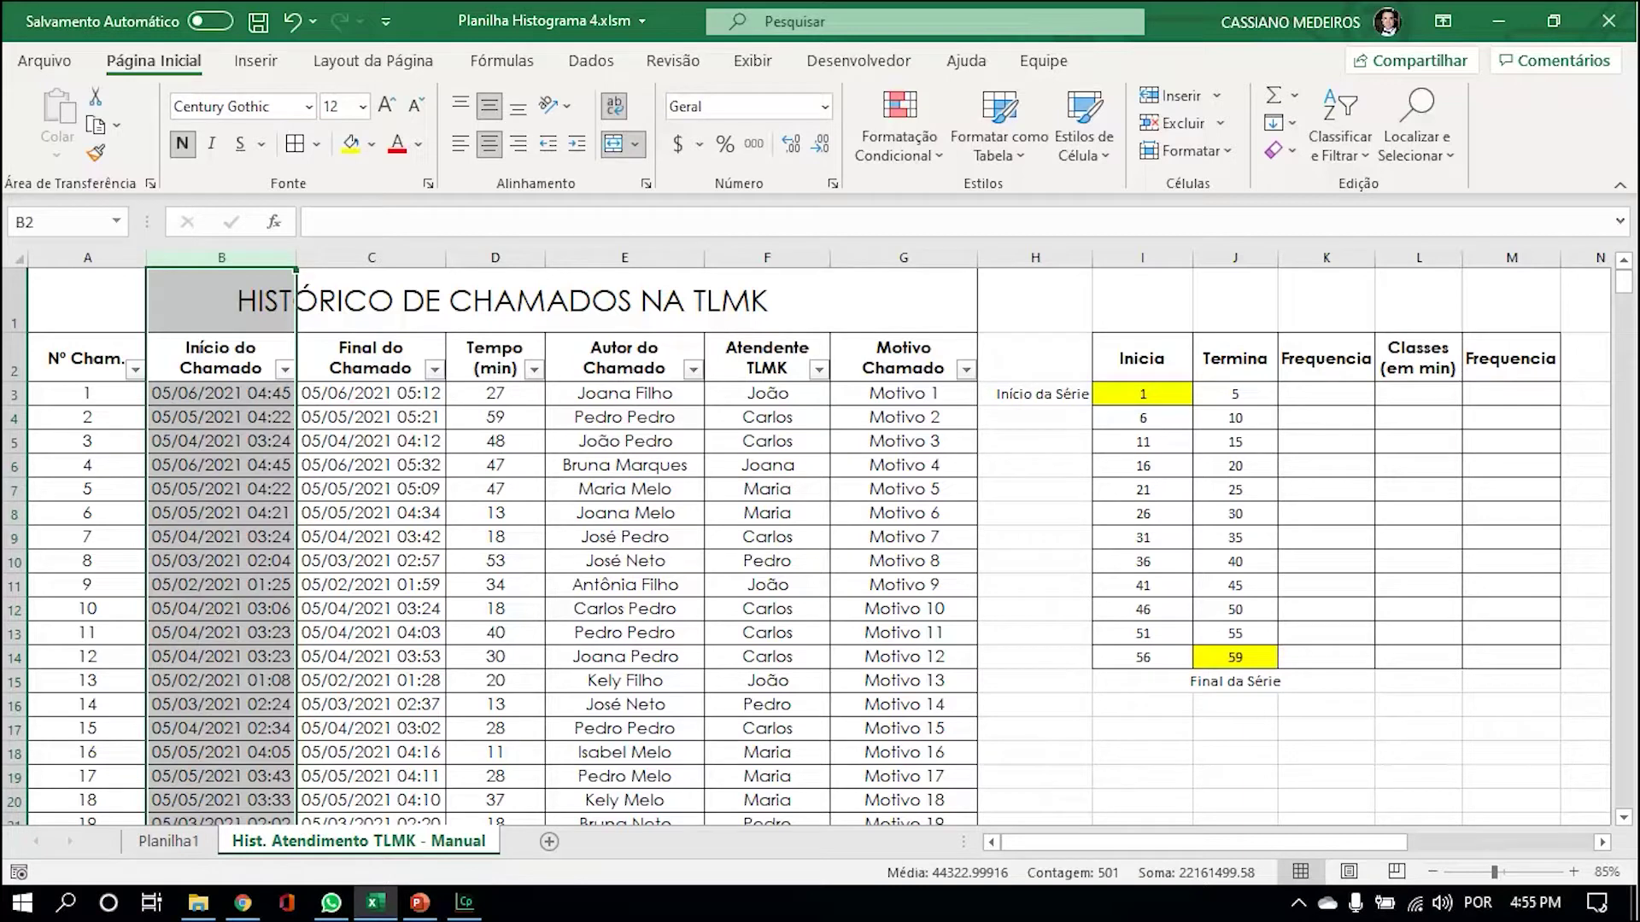
click(495, 258)
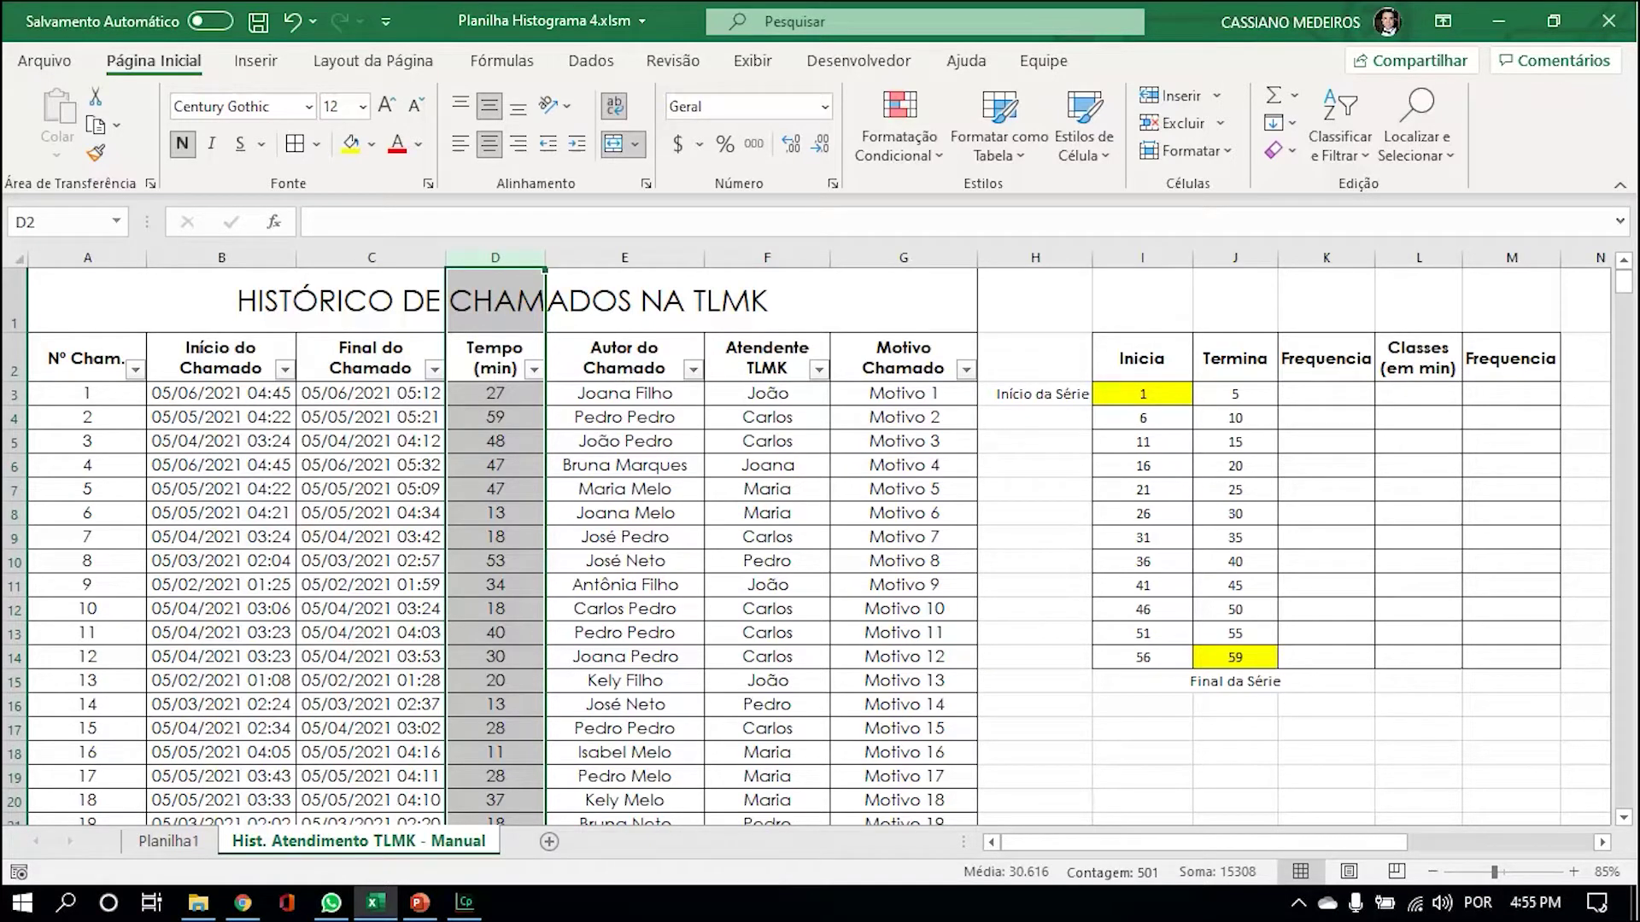
Check the lowest and highest durations in the Tempo (min) filter list without applying a filter.
click(534, 370)
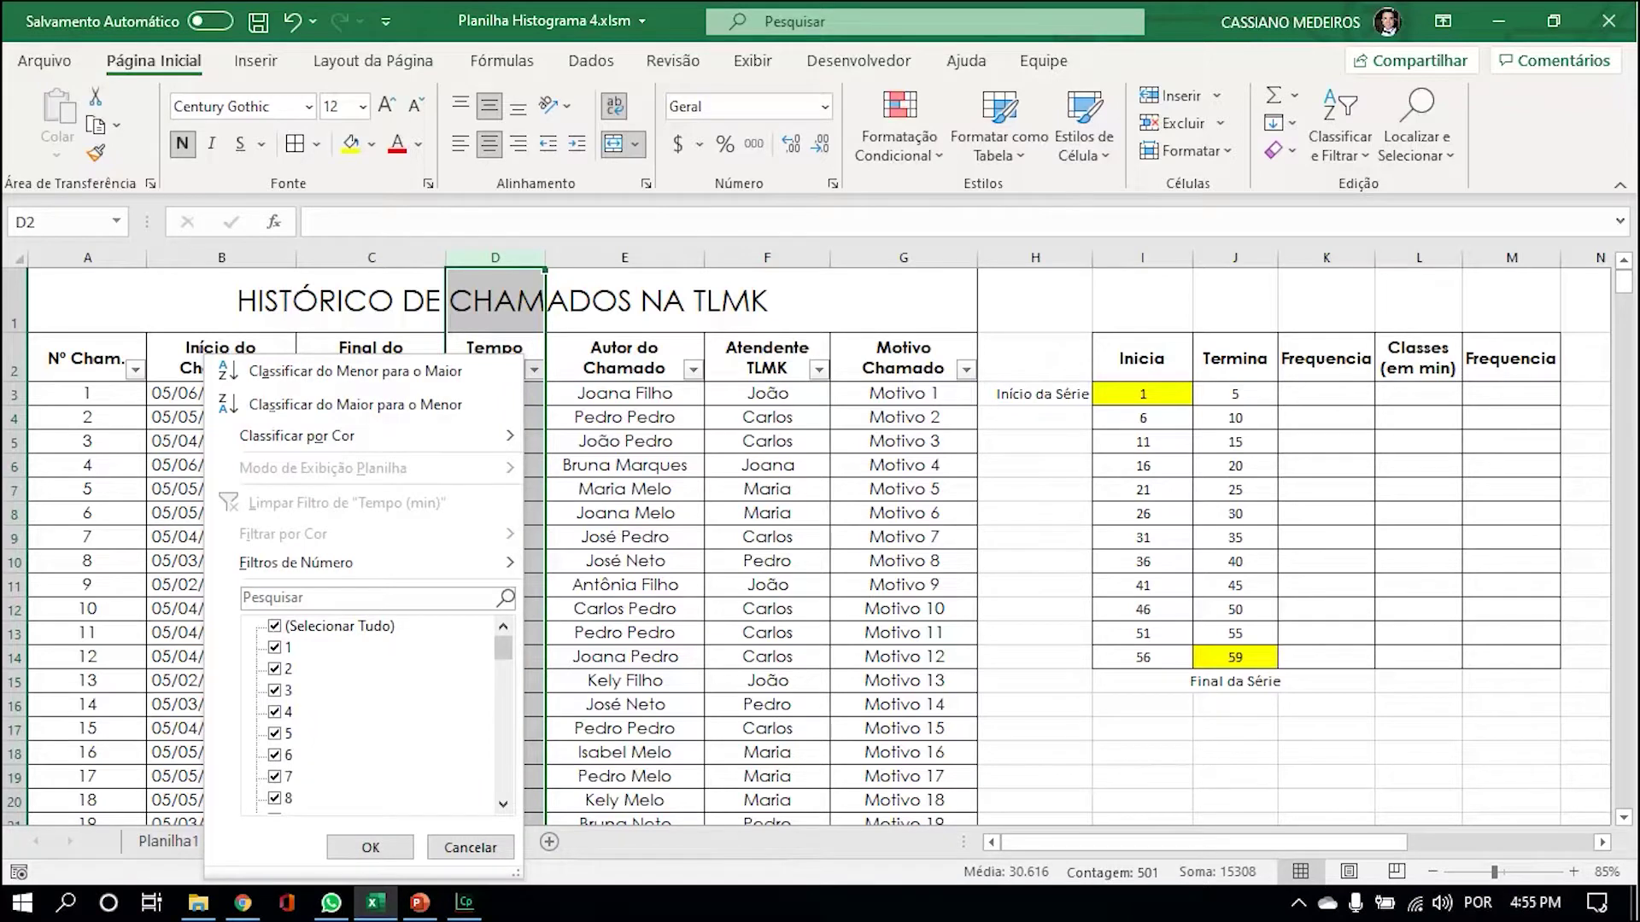
mouse_move(503, 649)
mouse_down()
mouse_move(515, 801)
mouse_move(502, 628)
mouse_up()
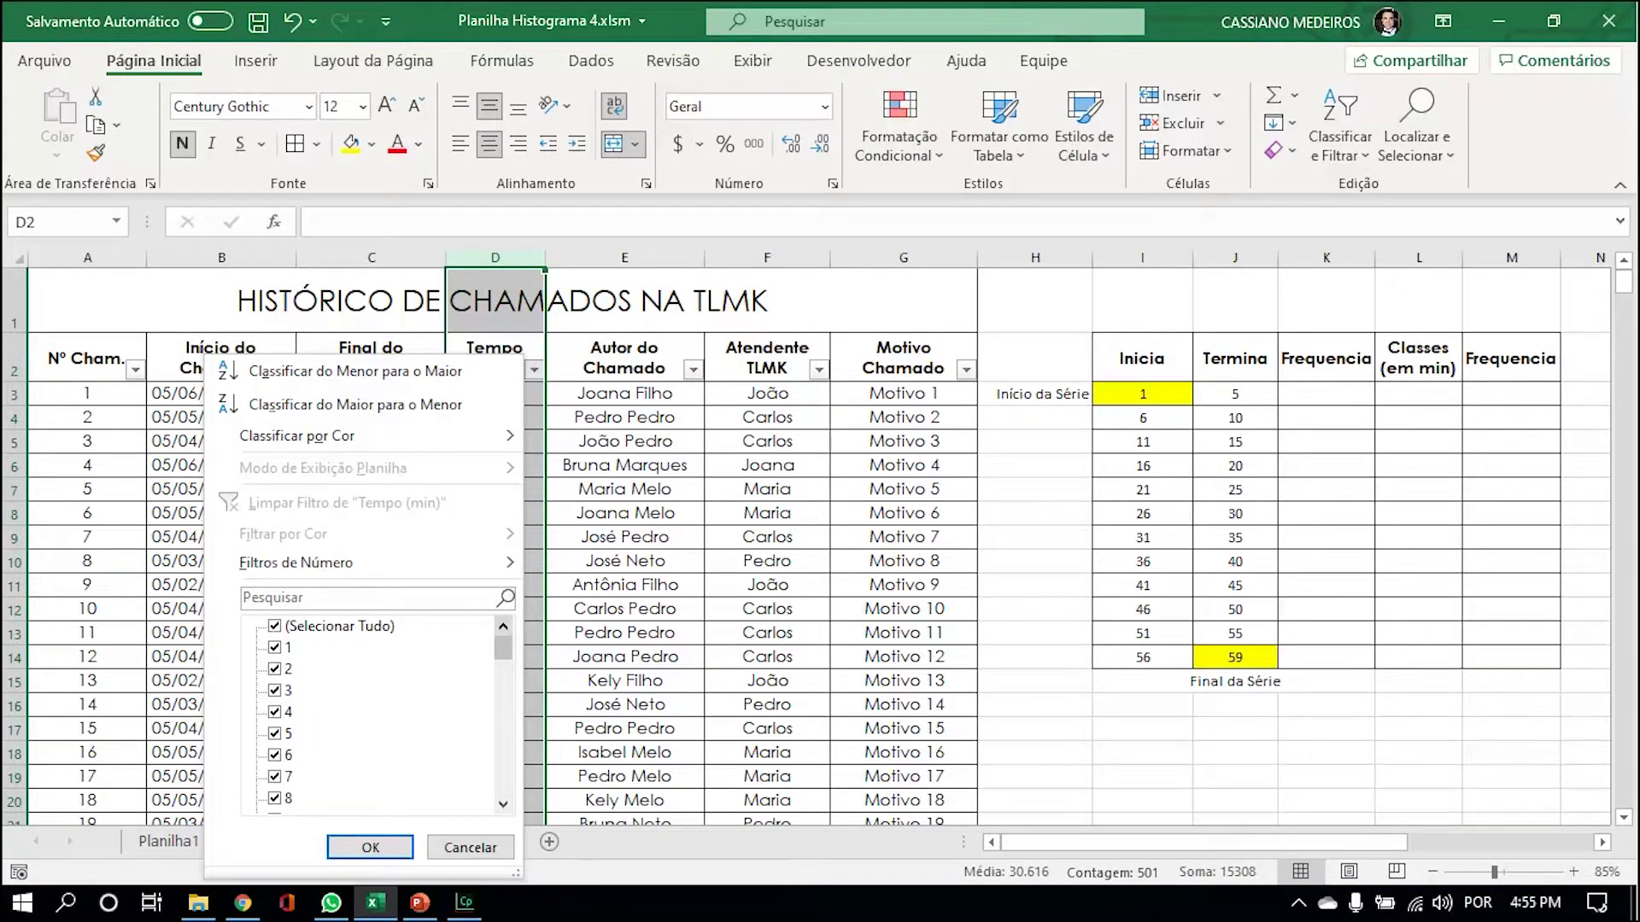
drag(503, 646, 503, 781)
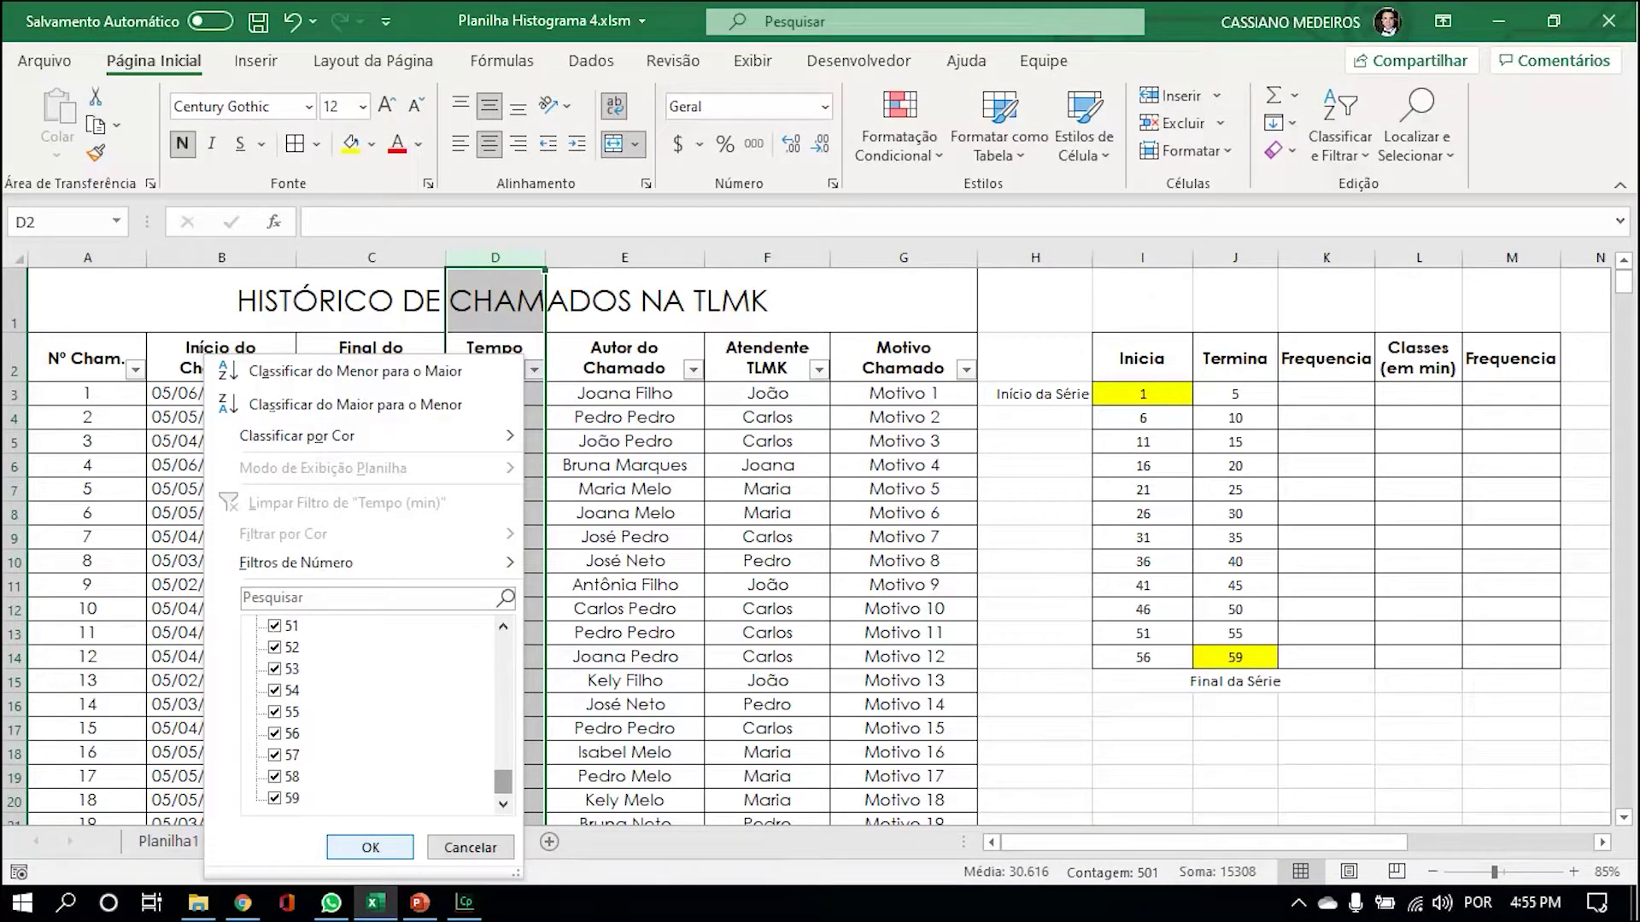
key(Escape)
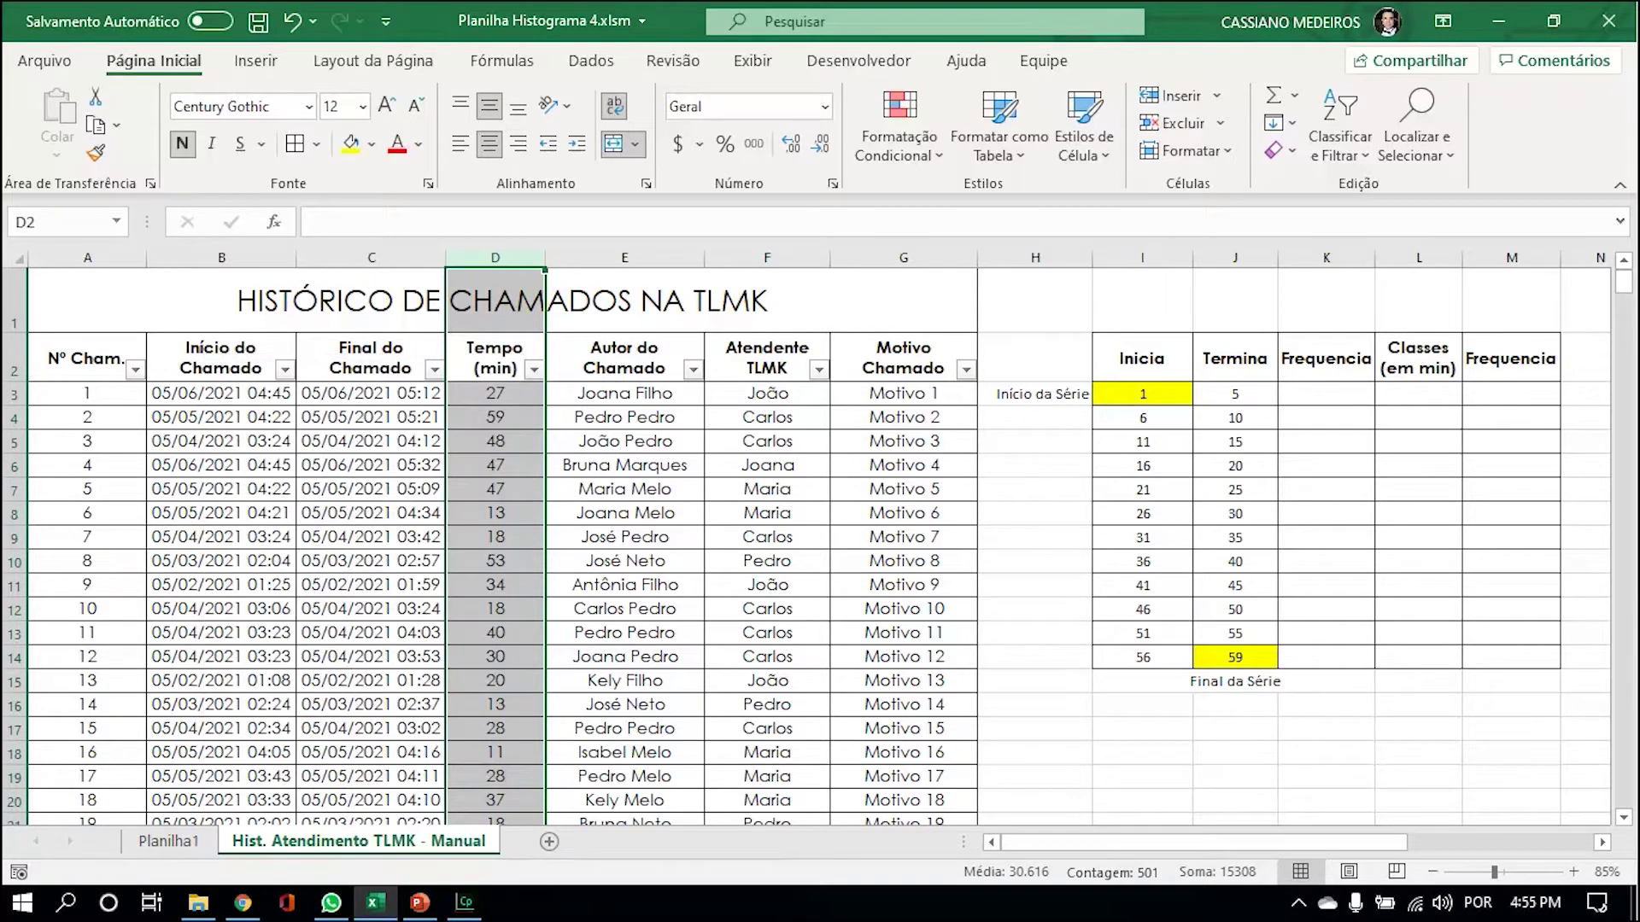
Review the Tempo (min) column and recheck both ends of its filter value list, leaving the data unfiltered.
click(495, 394)
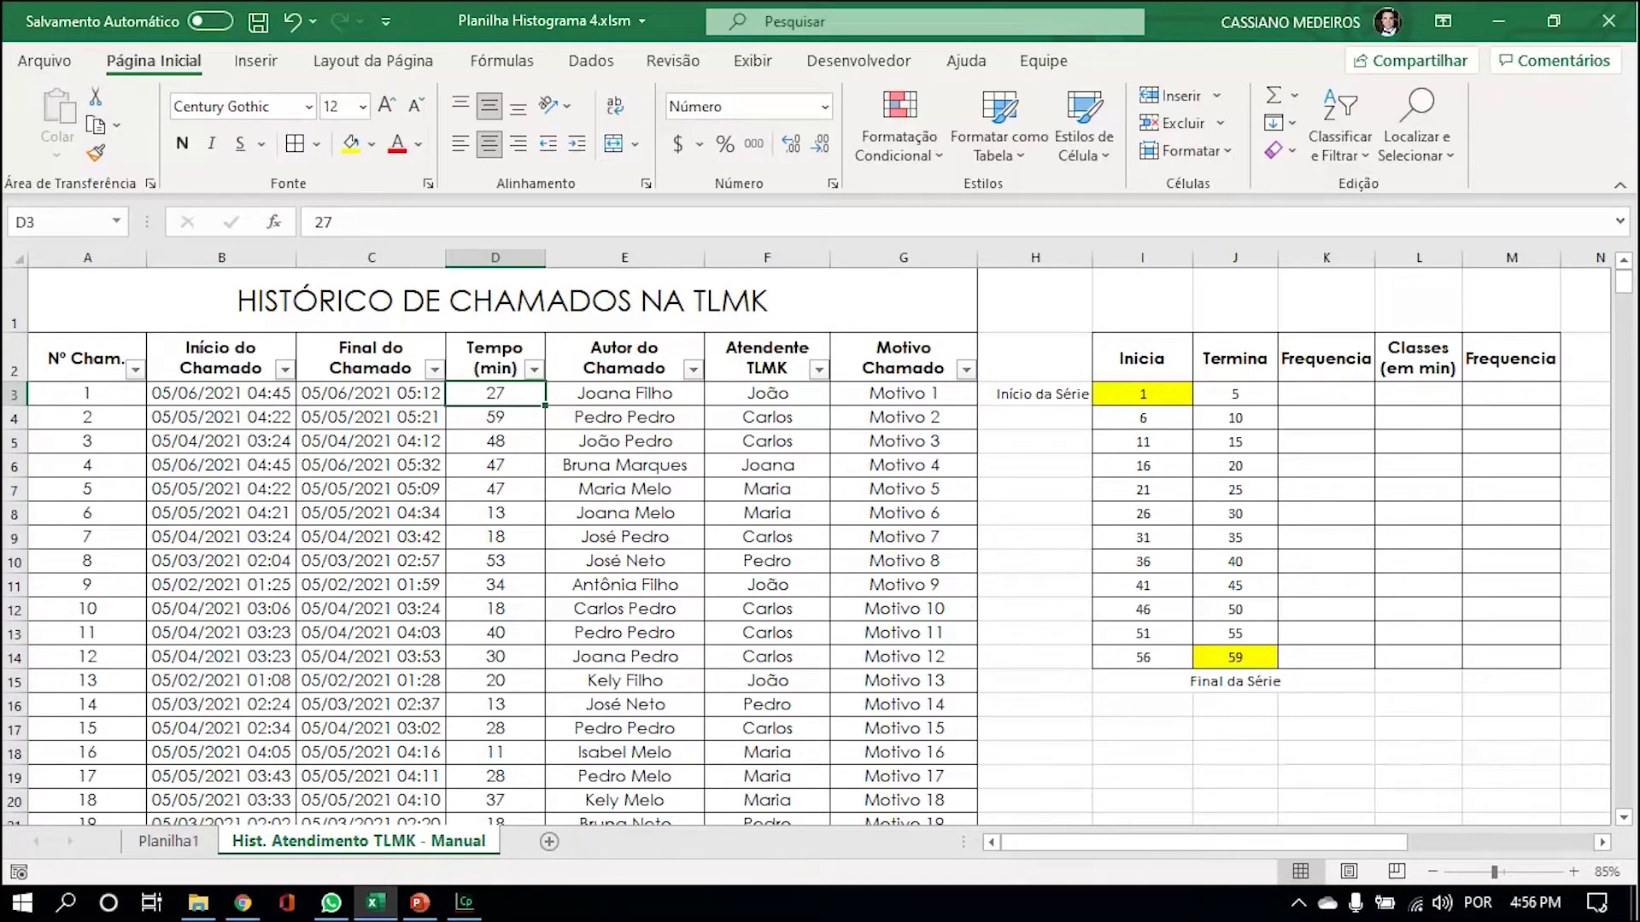
click(494, 355)
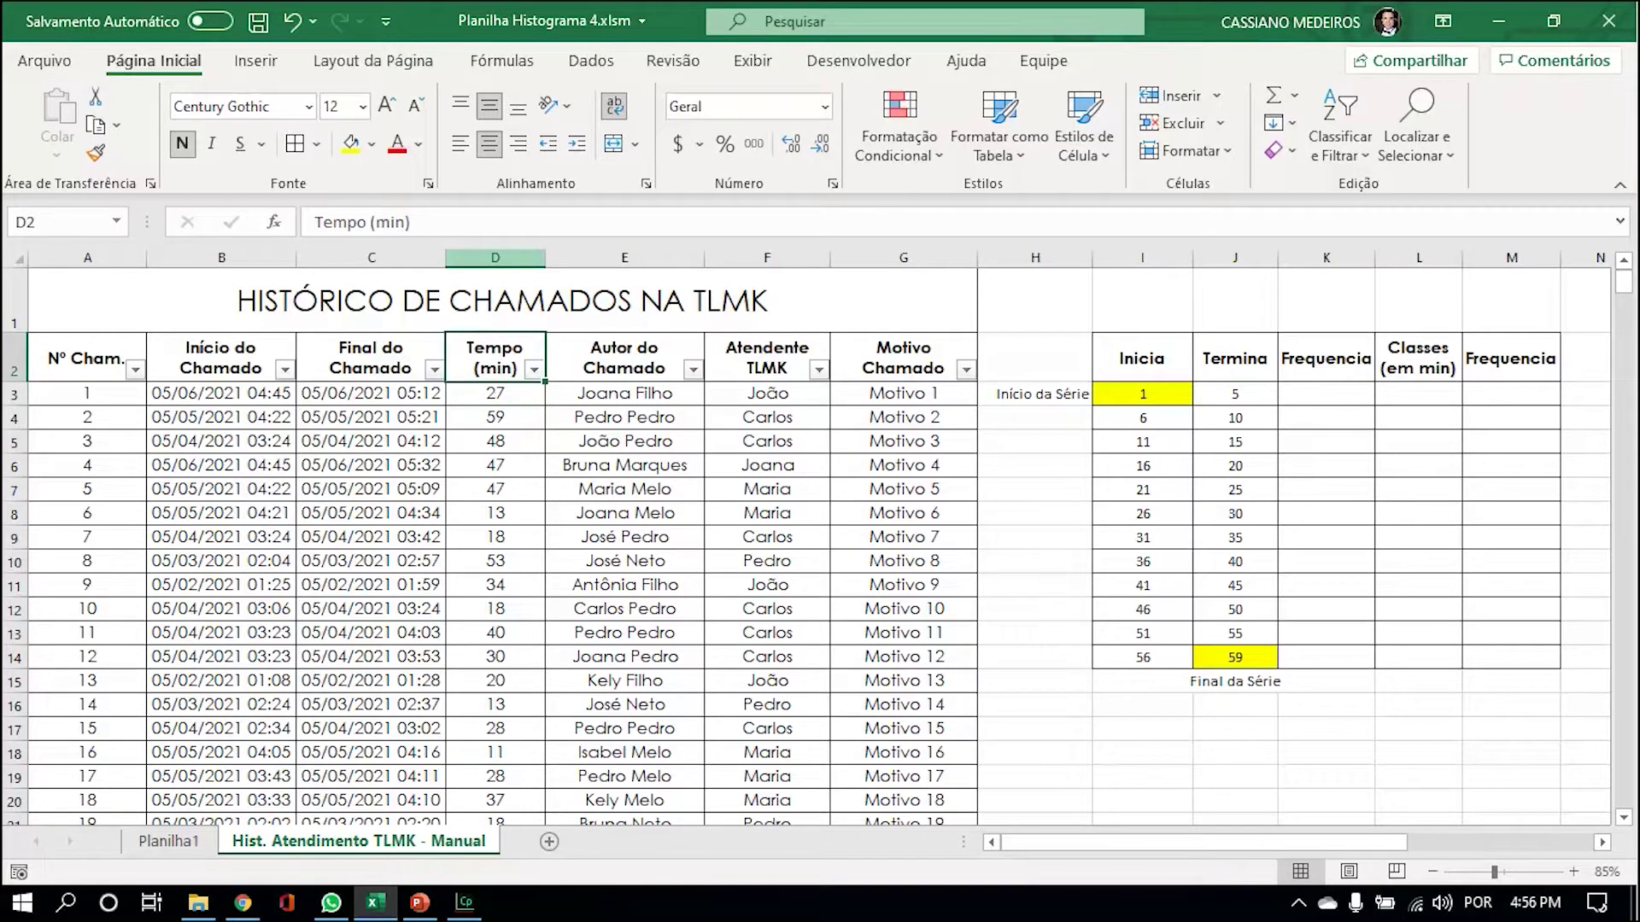
key(ctrl+space)
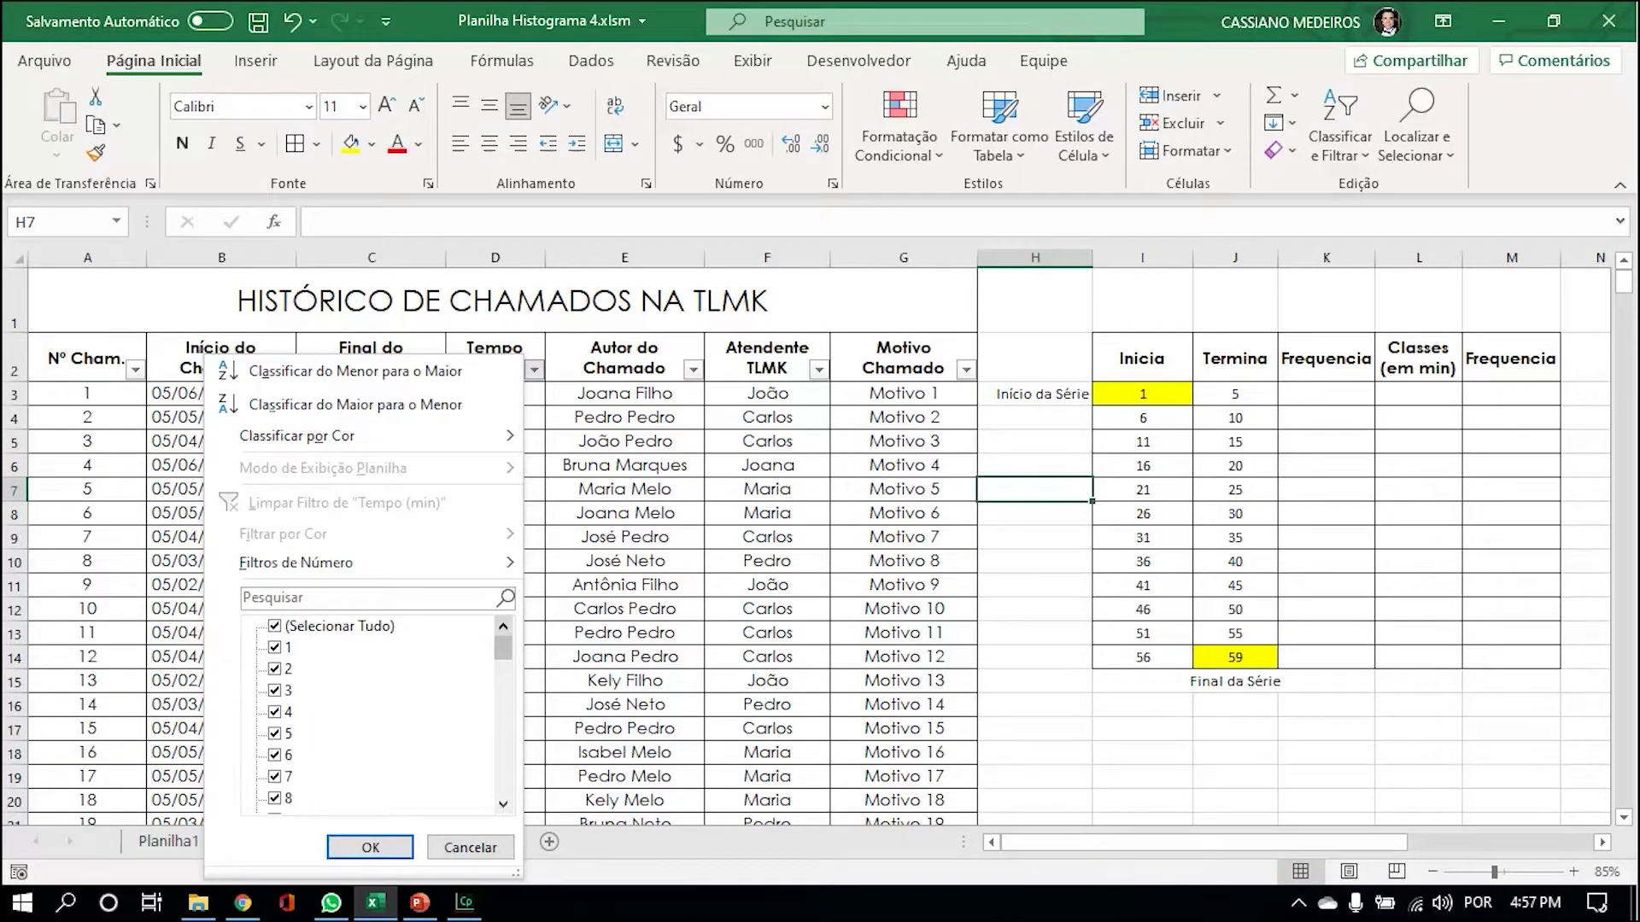
drag(512, 655, 513, 807)
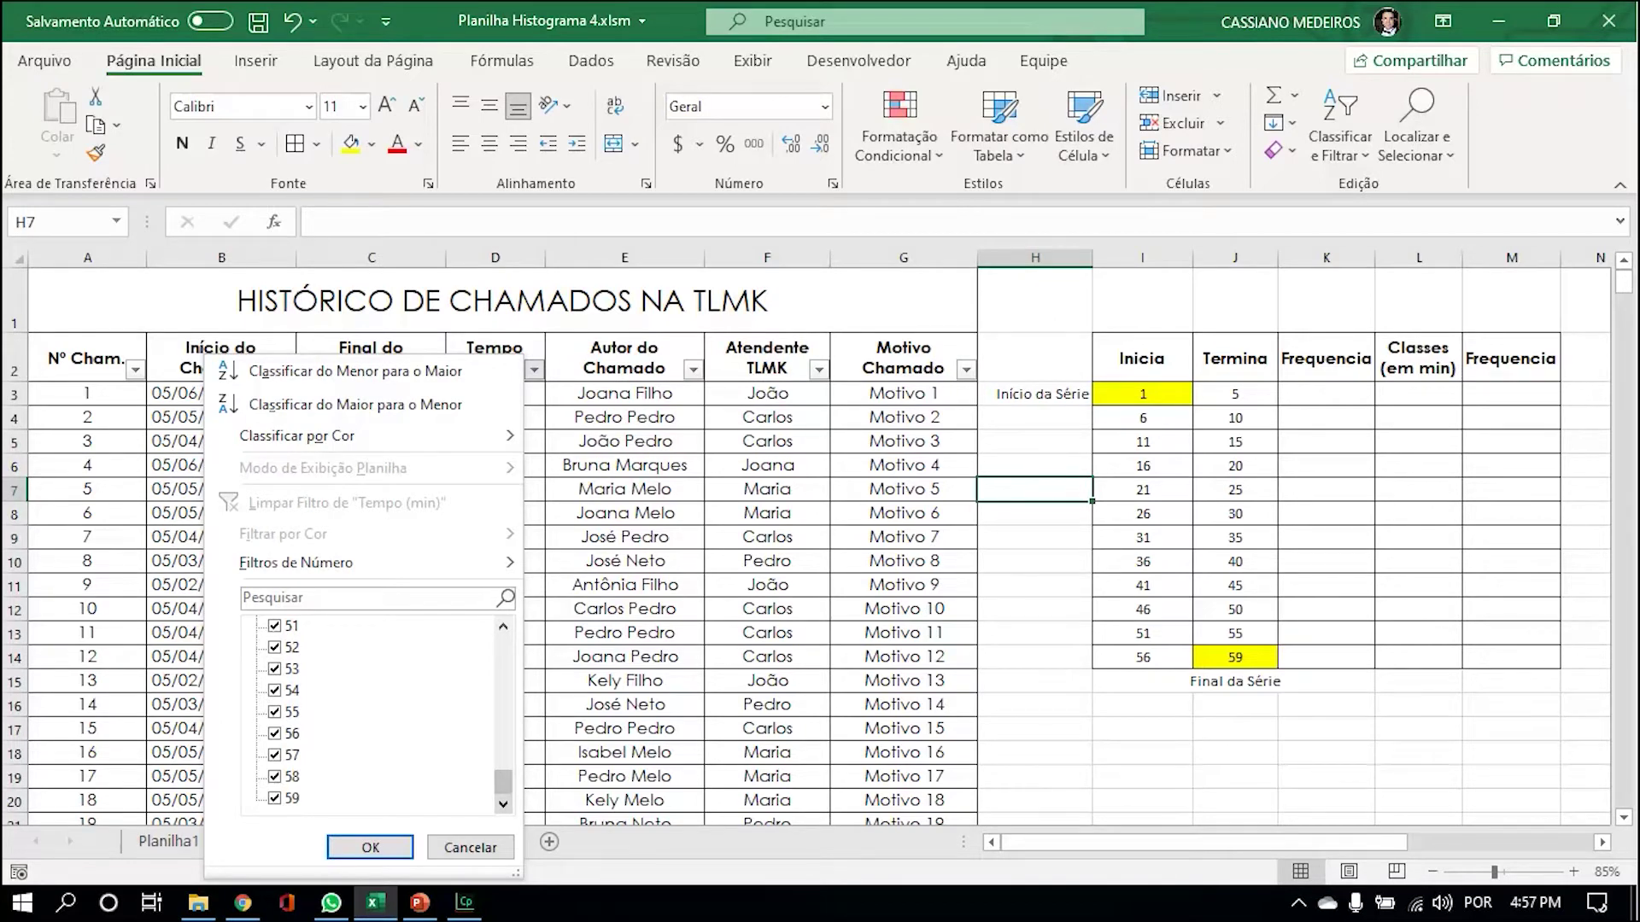
drag(509, 784, 515, 644)
key(Escape)
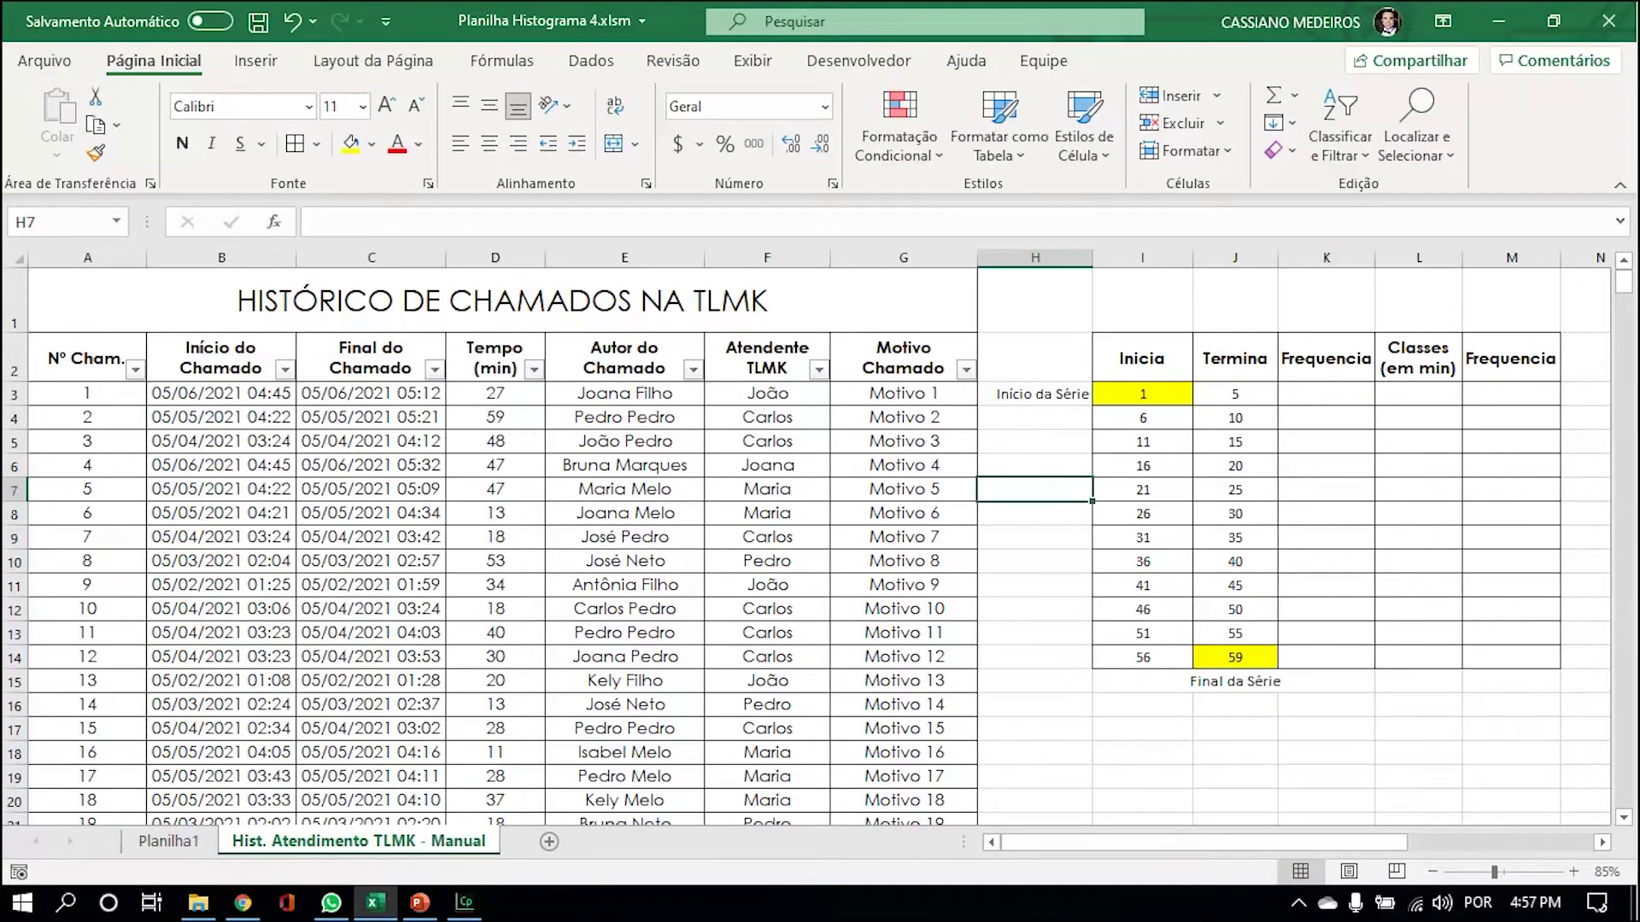
Examine the series' final limit in J14 and the class start values in the Inicia column from I3 to I8.
click(1235, 658)
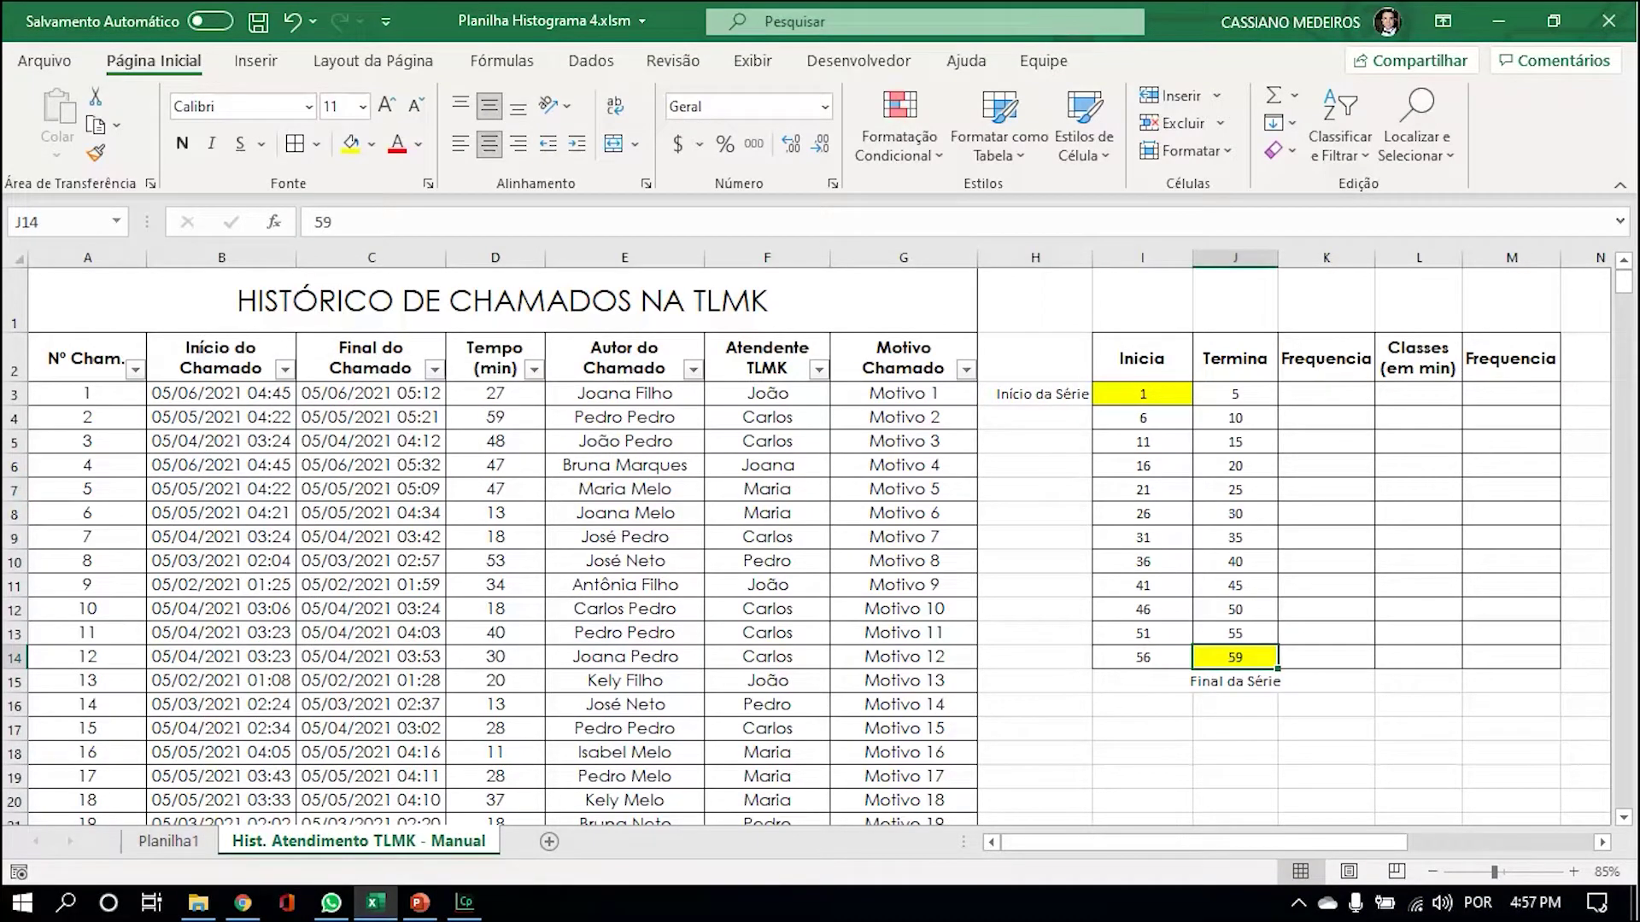
click(1142, 394)
click(1143, 418)
click(1143, 442)
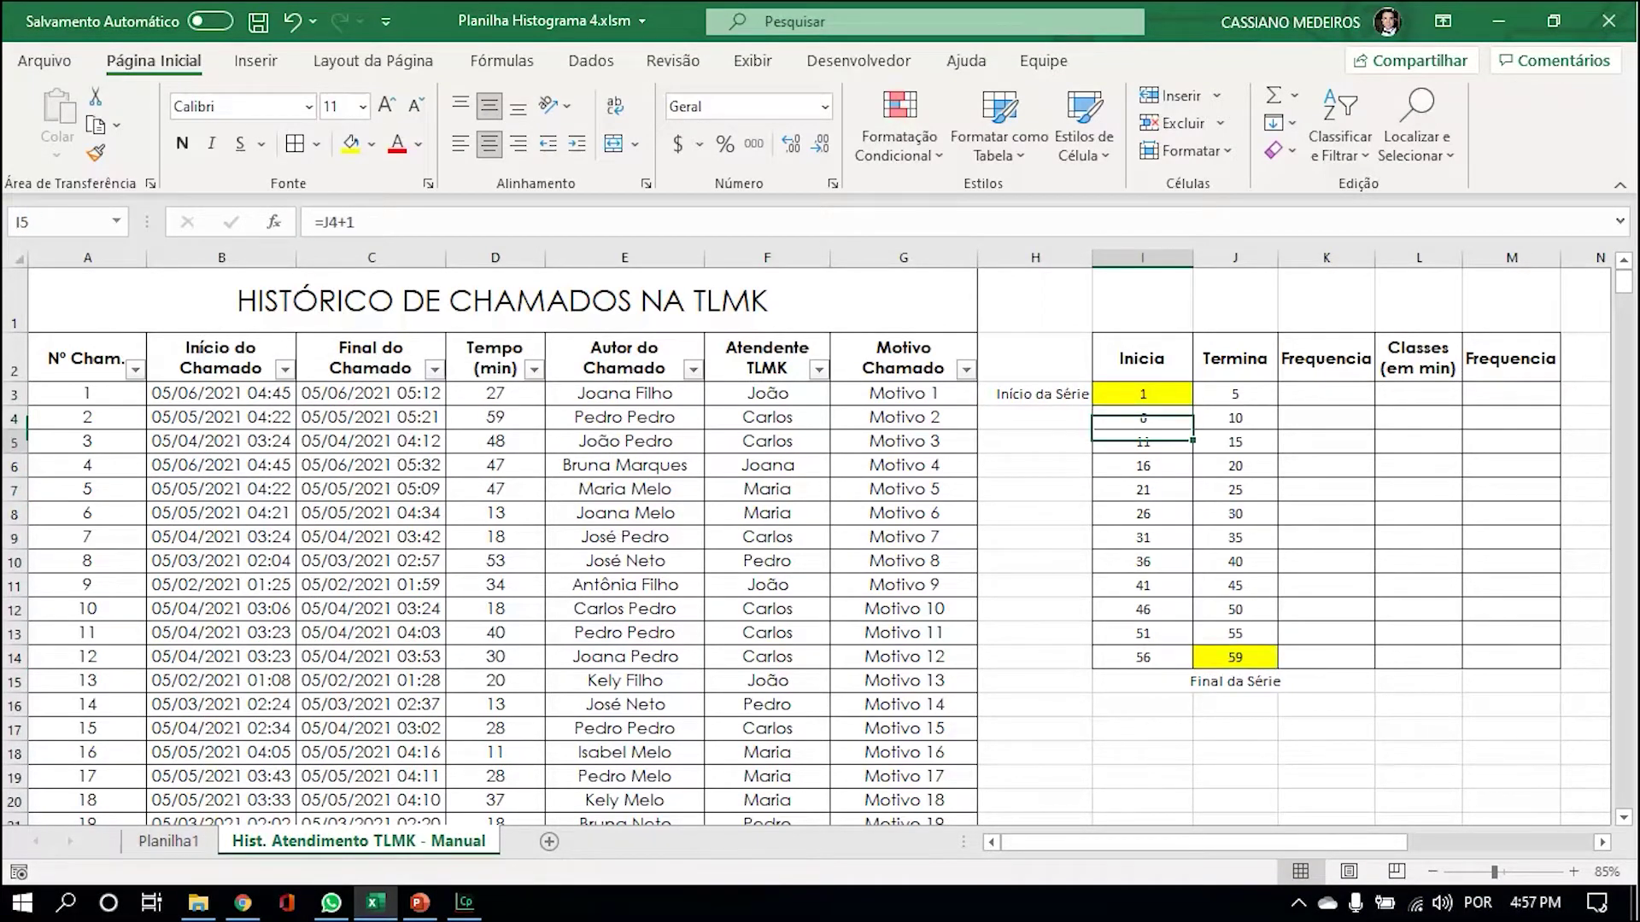
key(Down)
key(Down)
key(Down)
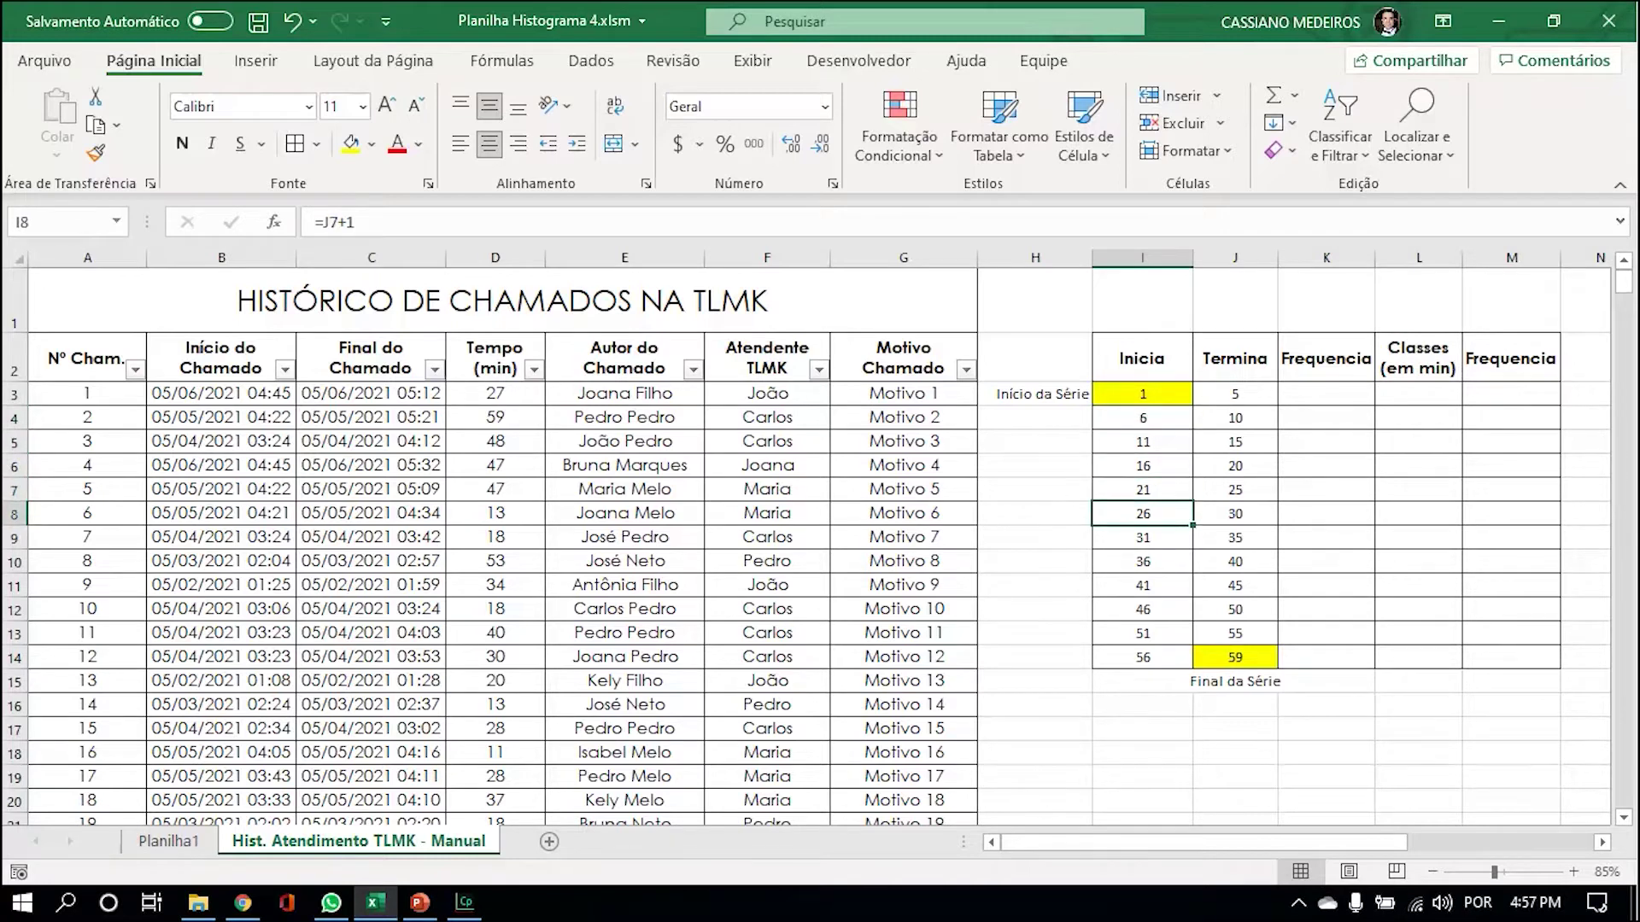
click(1143, 394)
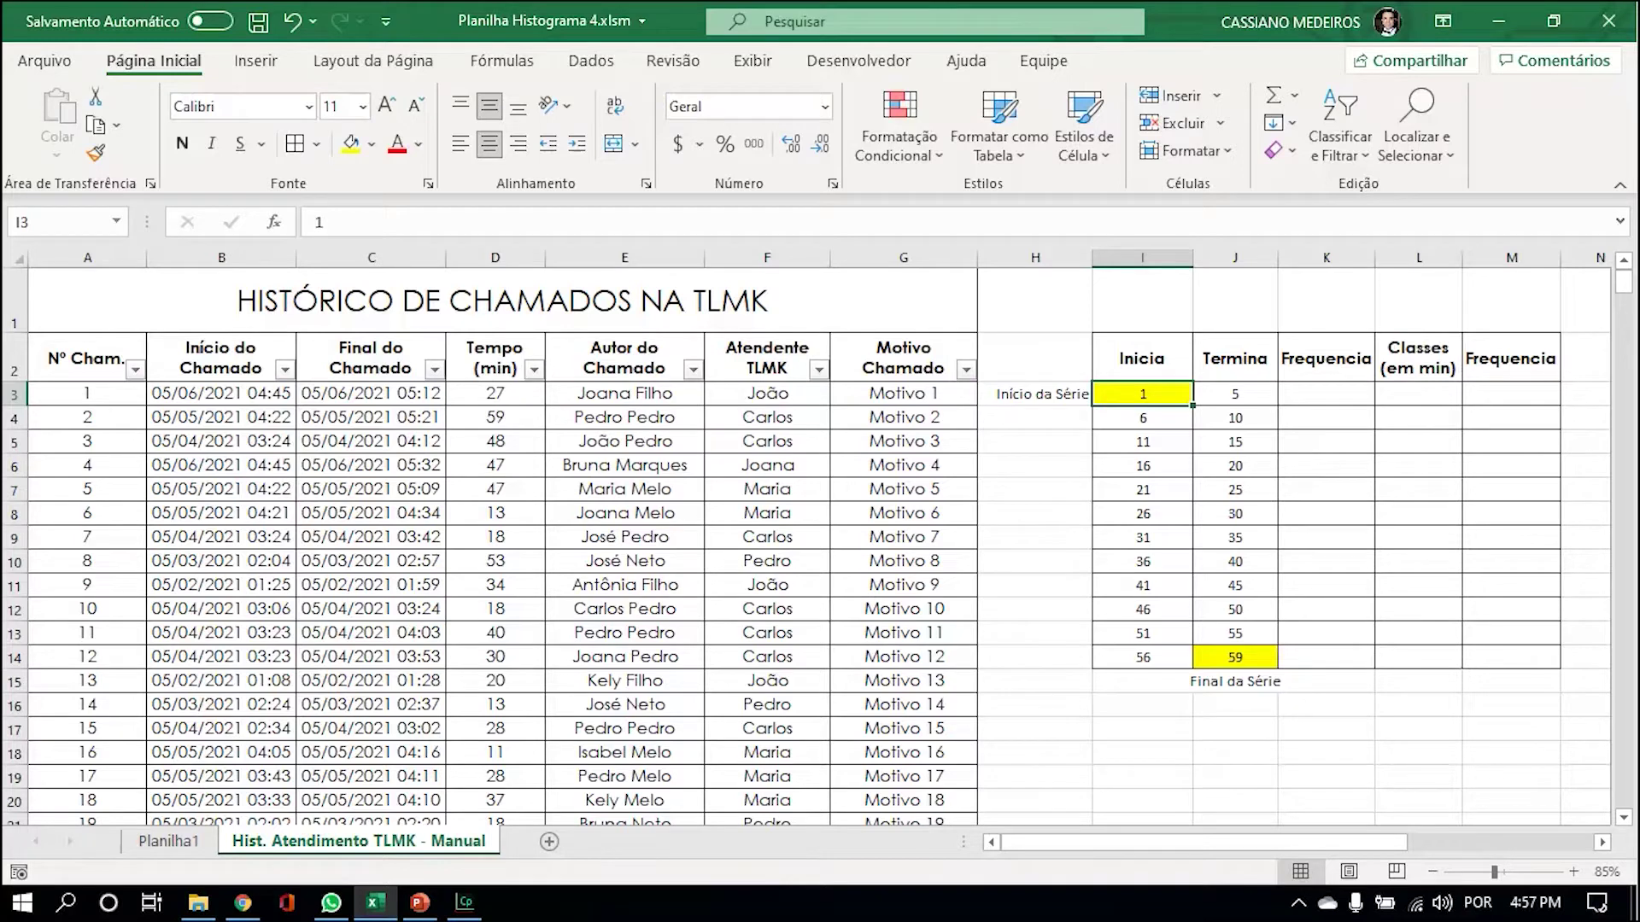
Compare the Inicia and Termina limits of the first three classes, then inspect the last class's upper limit.
click(1235, 394)
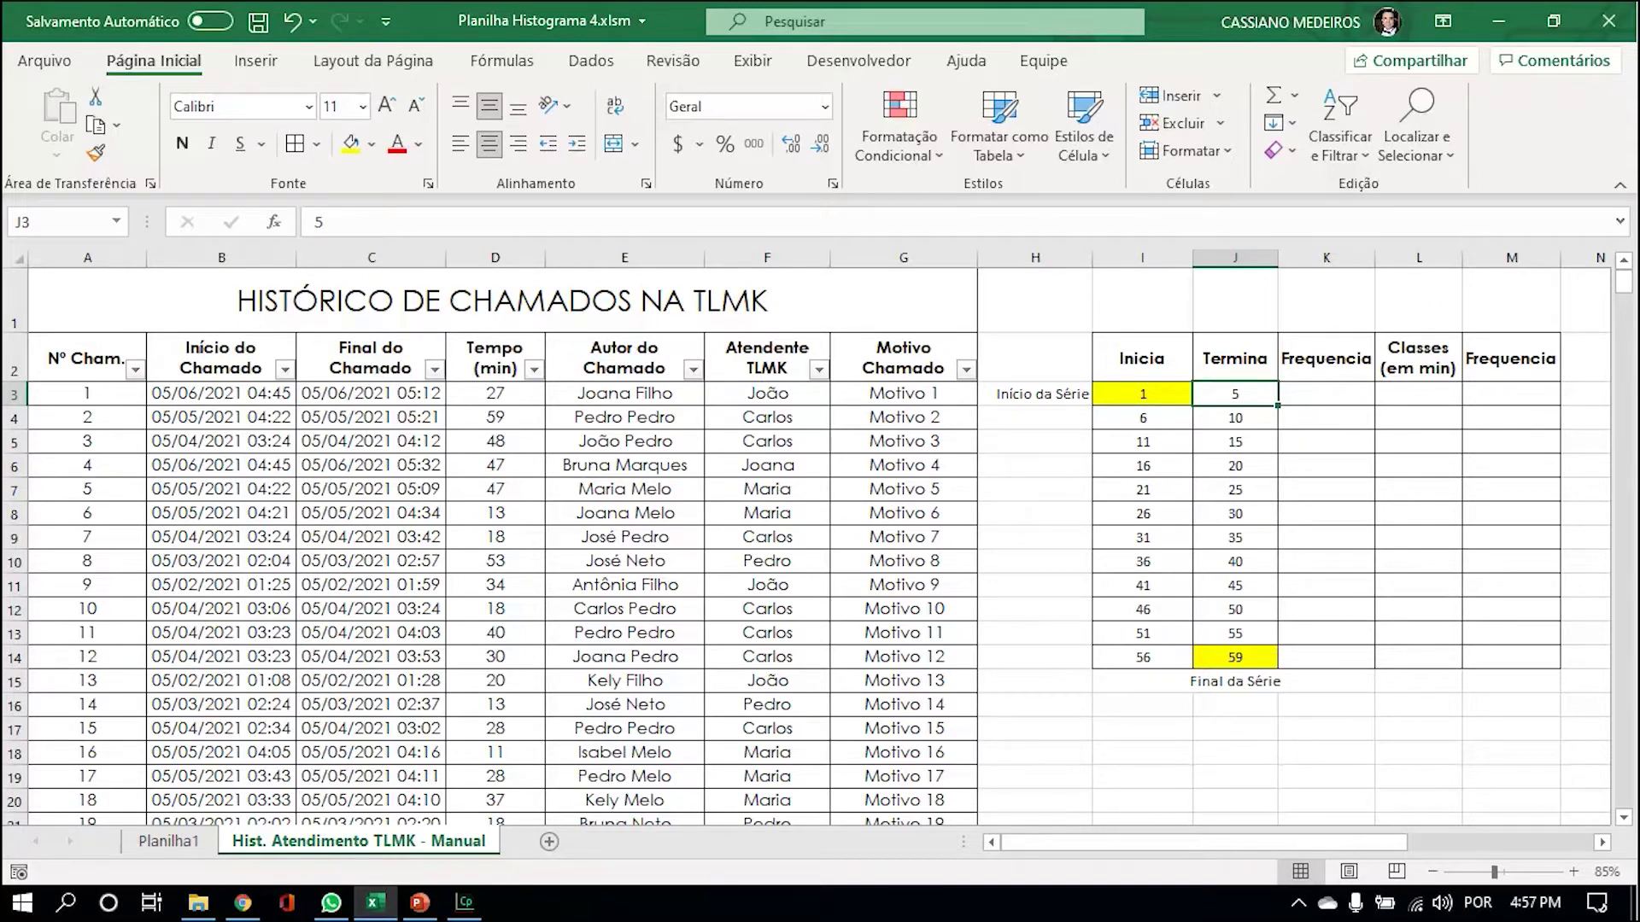
click(1142, 418)
click(1235, 418)
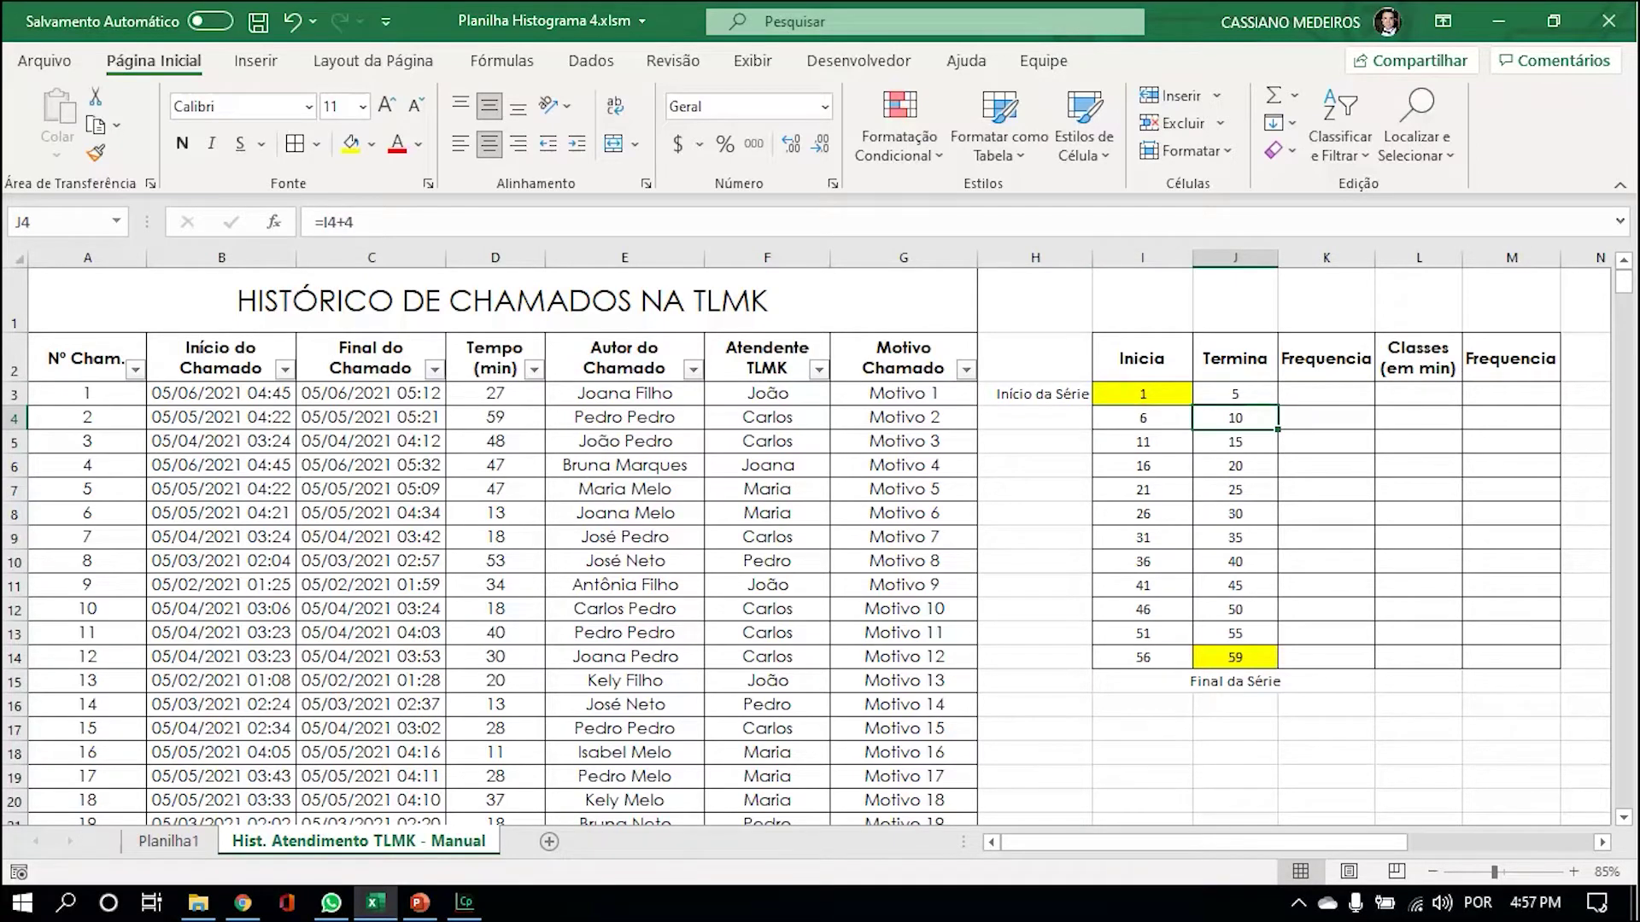
click(1143, 442)
click(1235, 442)
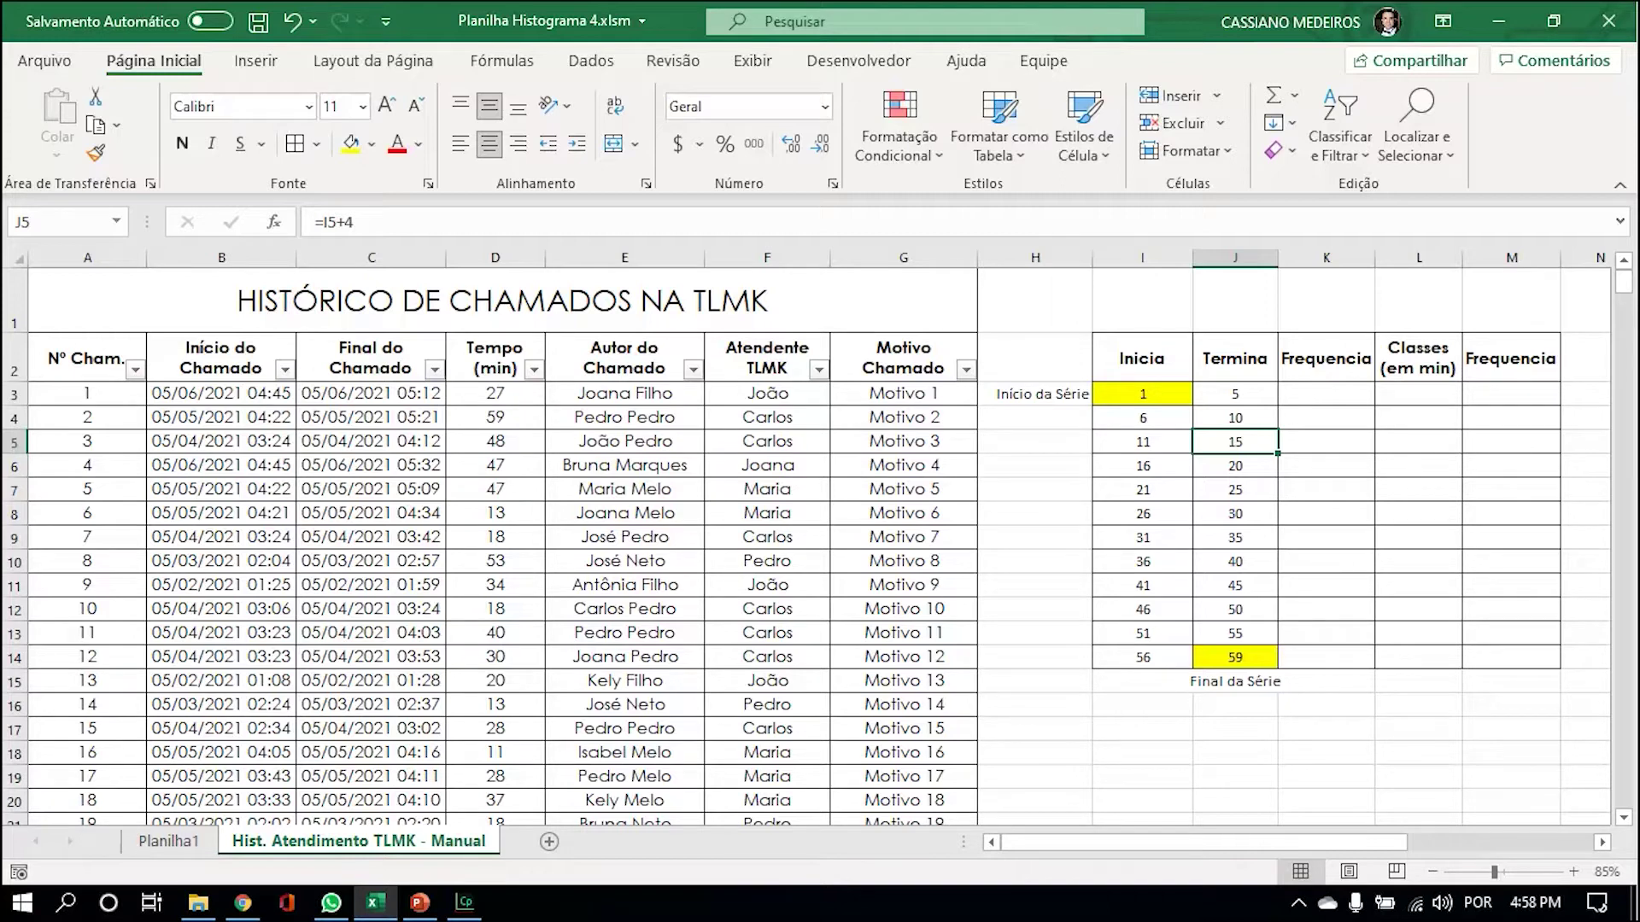
click(1235, 657)
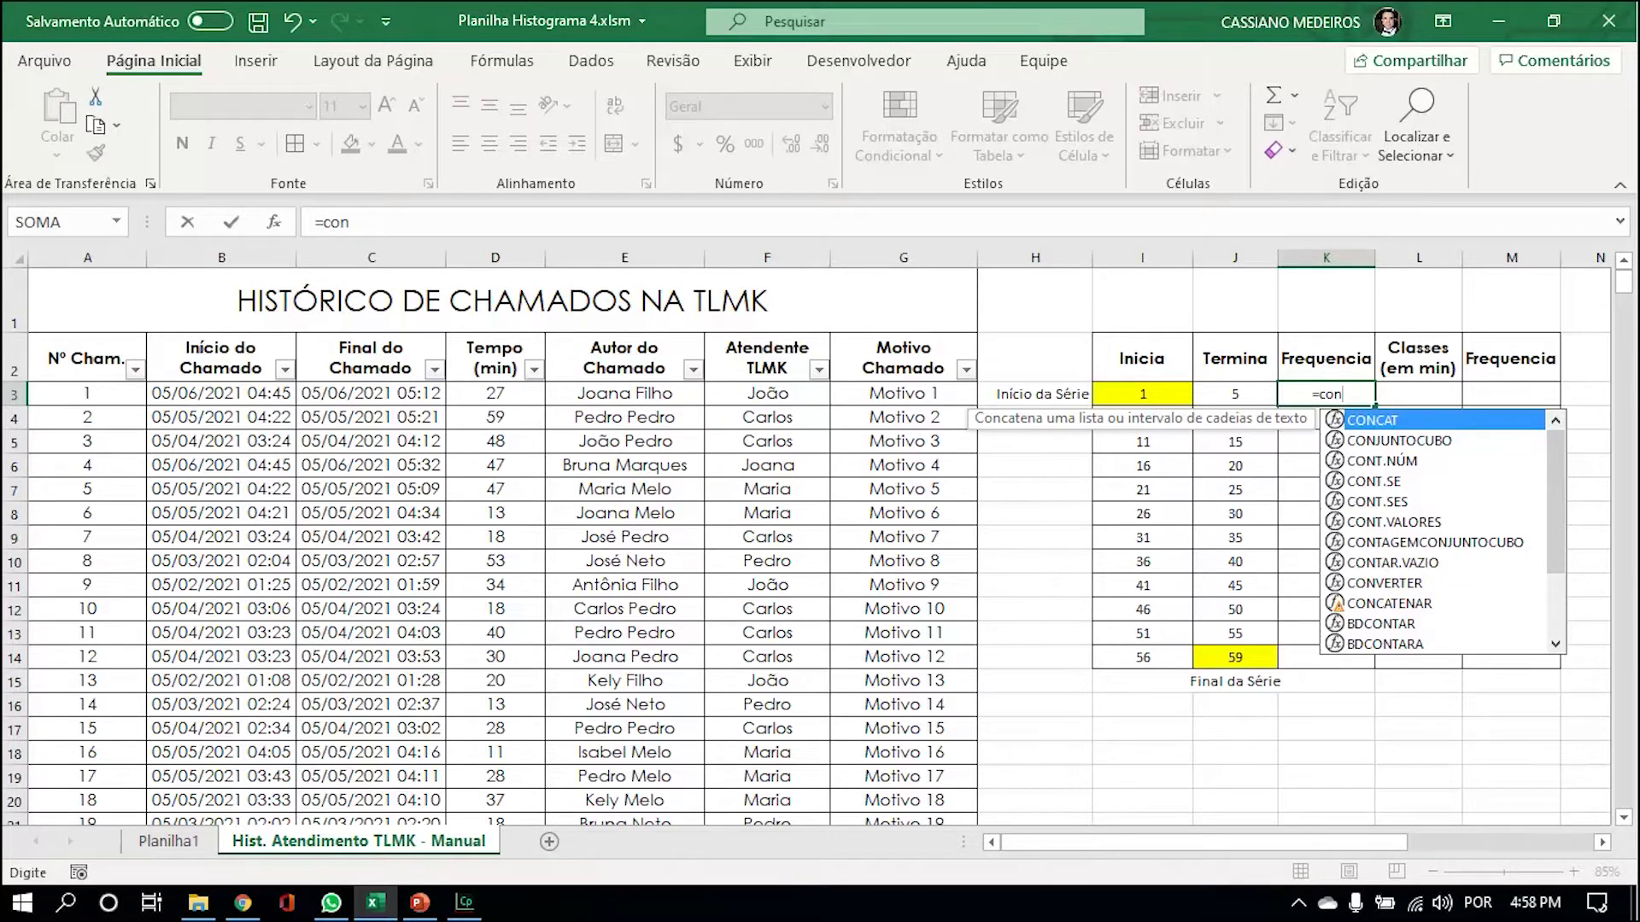
Begin a CONT.SES formula in K3 with the Tempo (min) durations D3:D502 as the first criteria range.
key(Down)
key(Down)
key(Down)
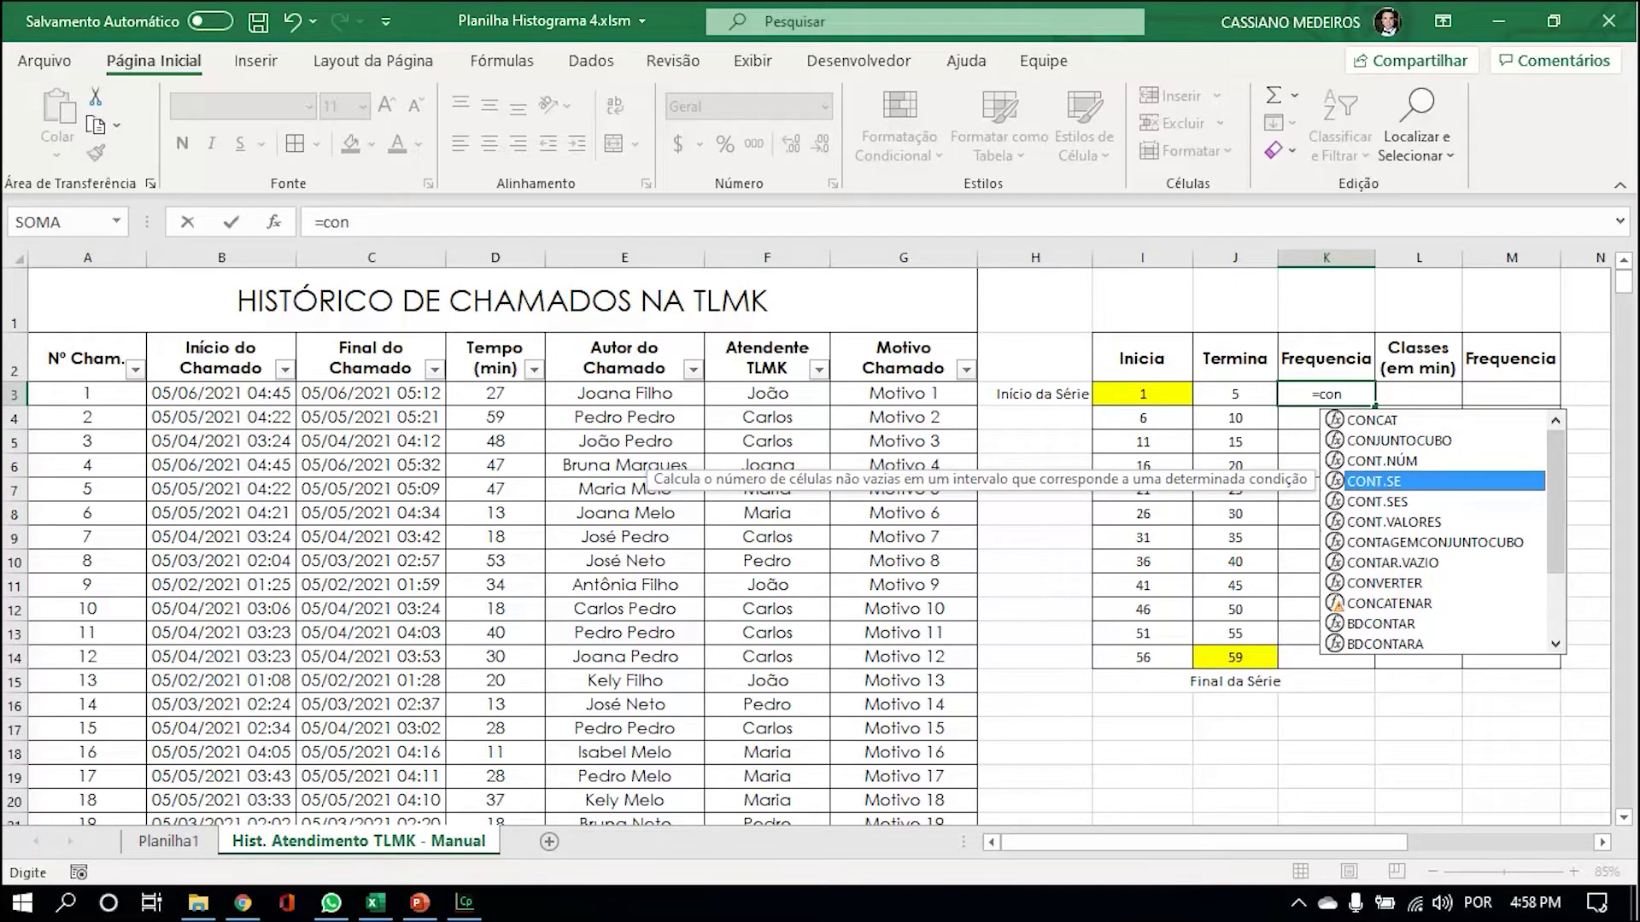
key(Down)
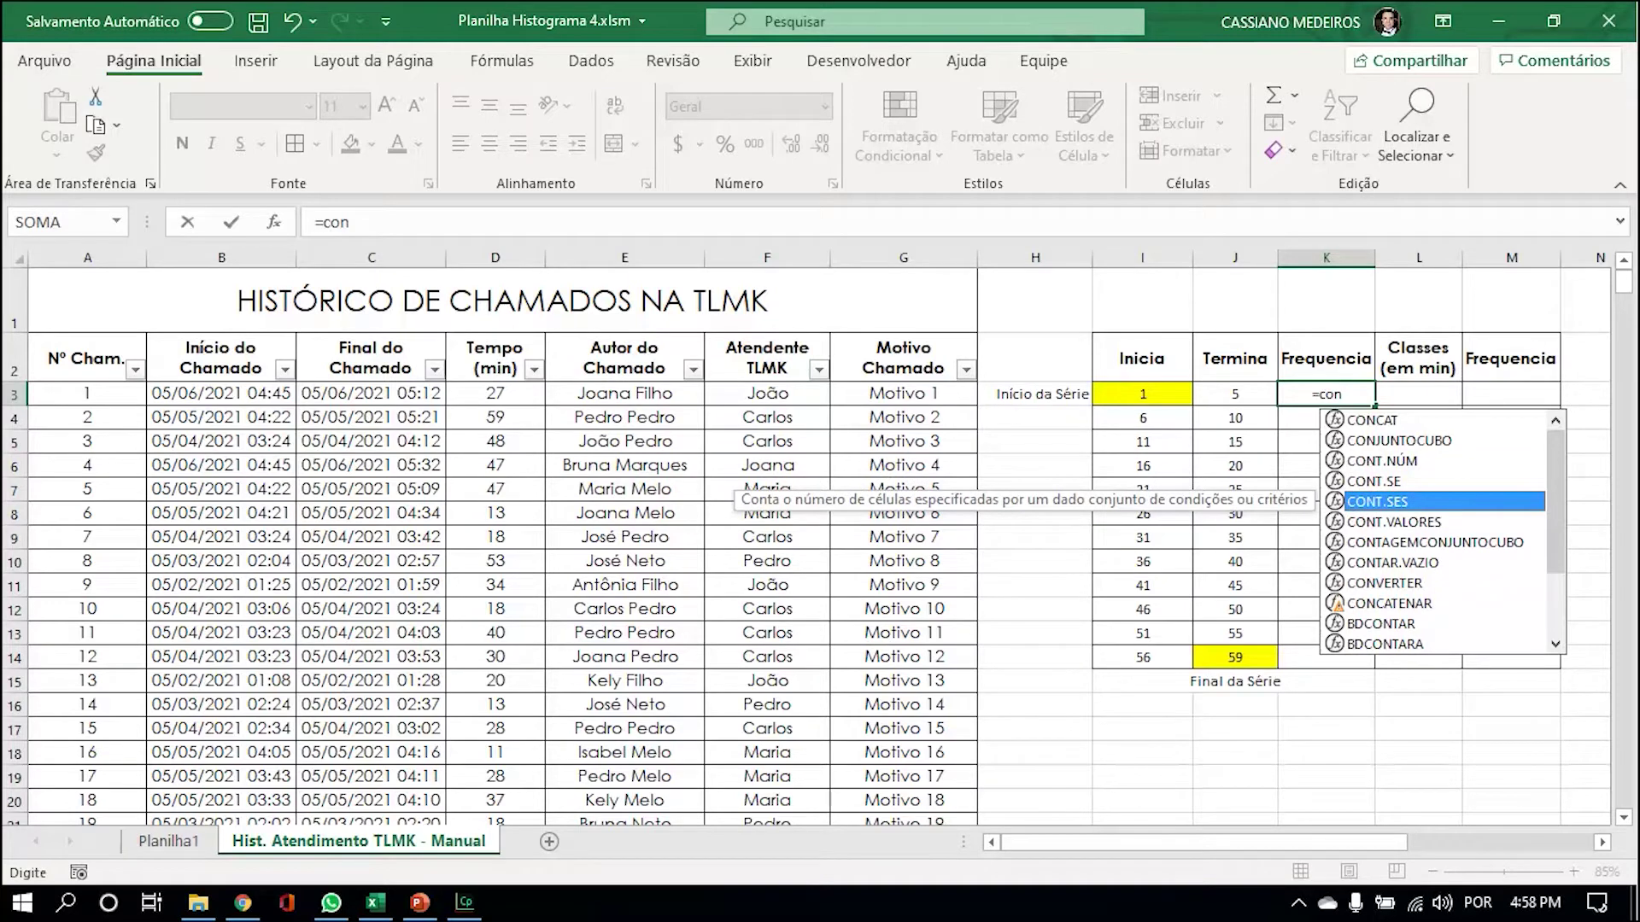
key(Tab)
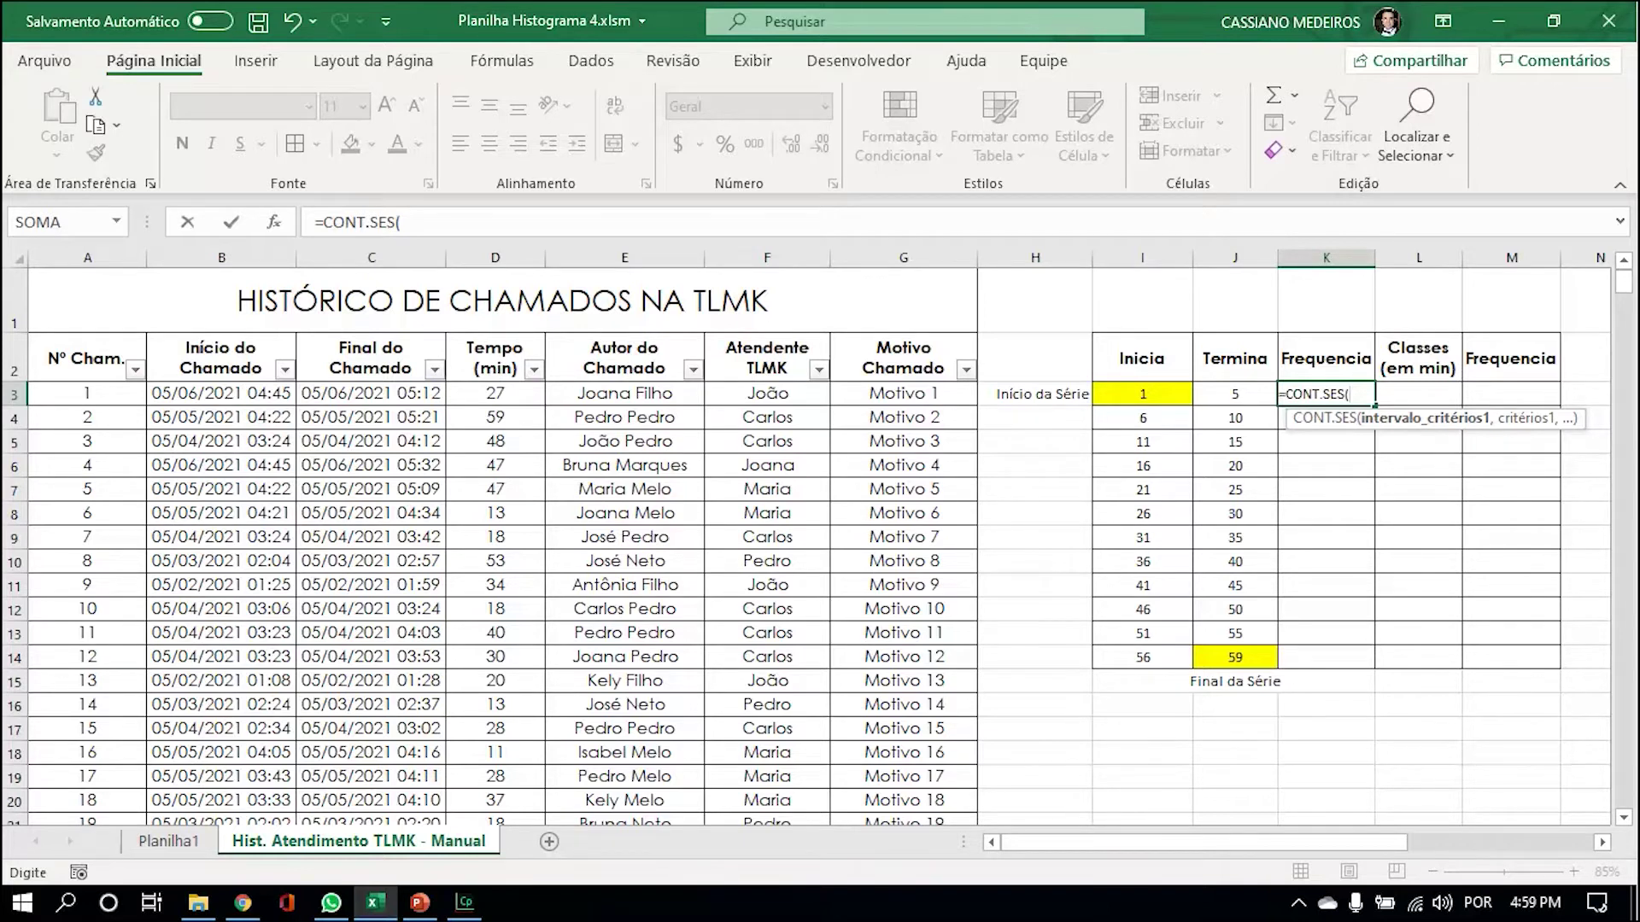
click(484, 393)
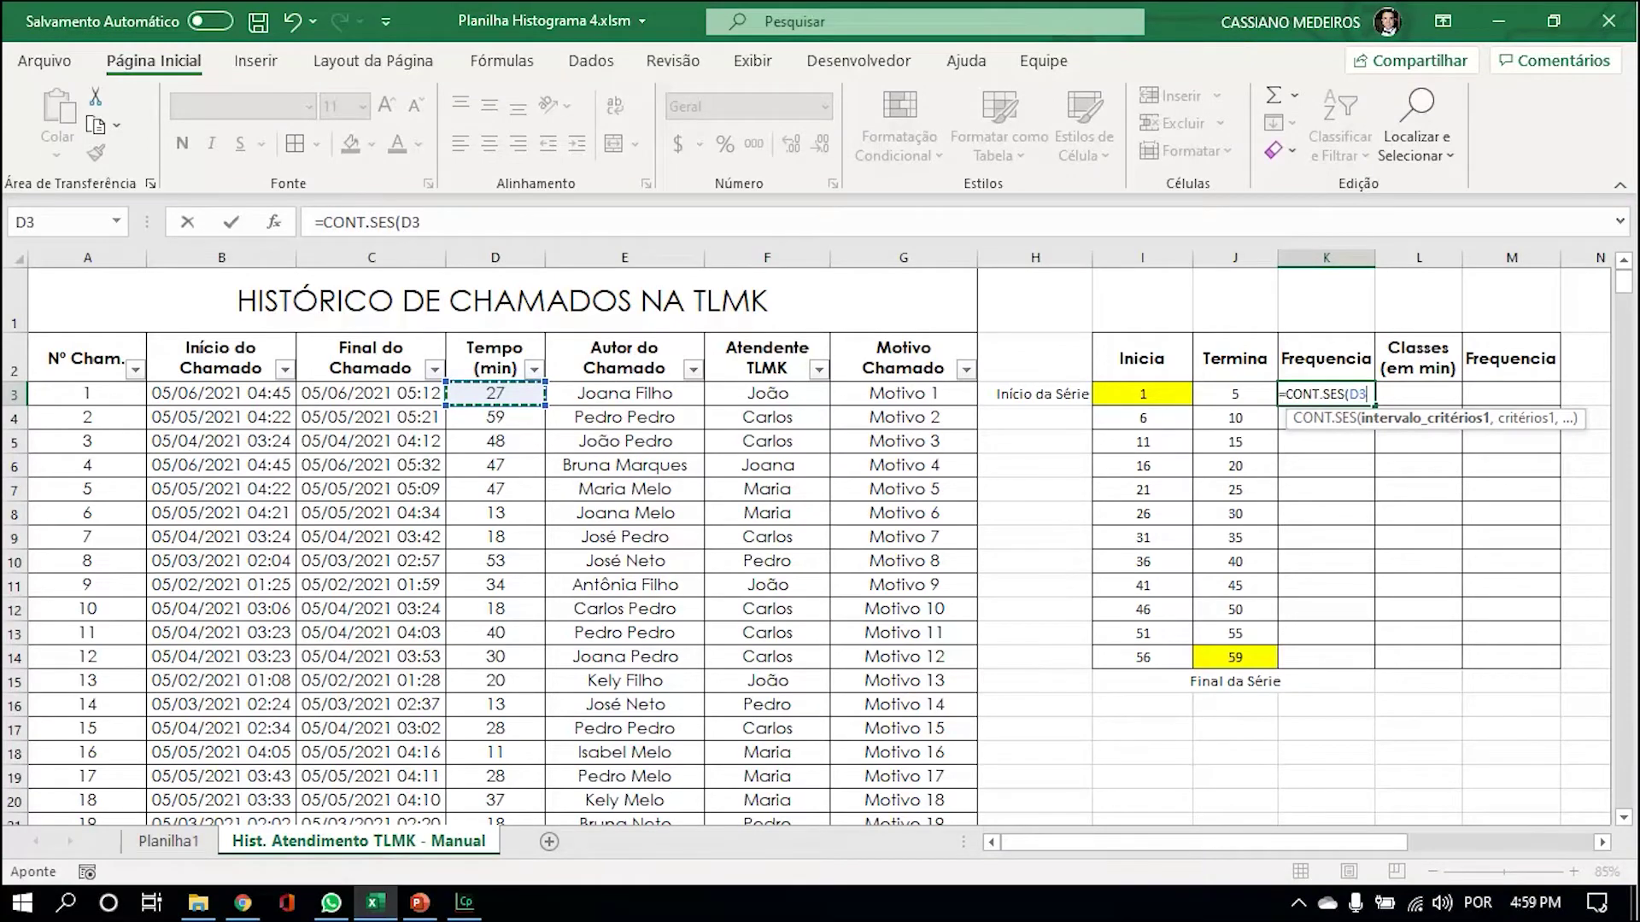
key(ctrl+shift+Down)
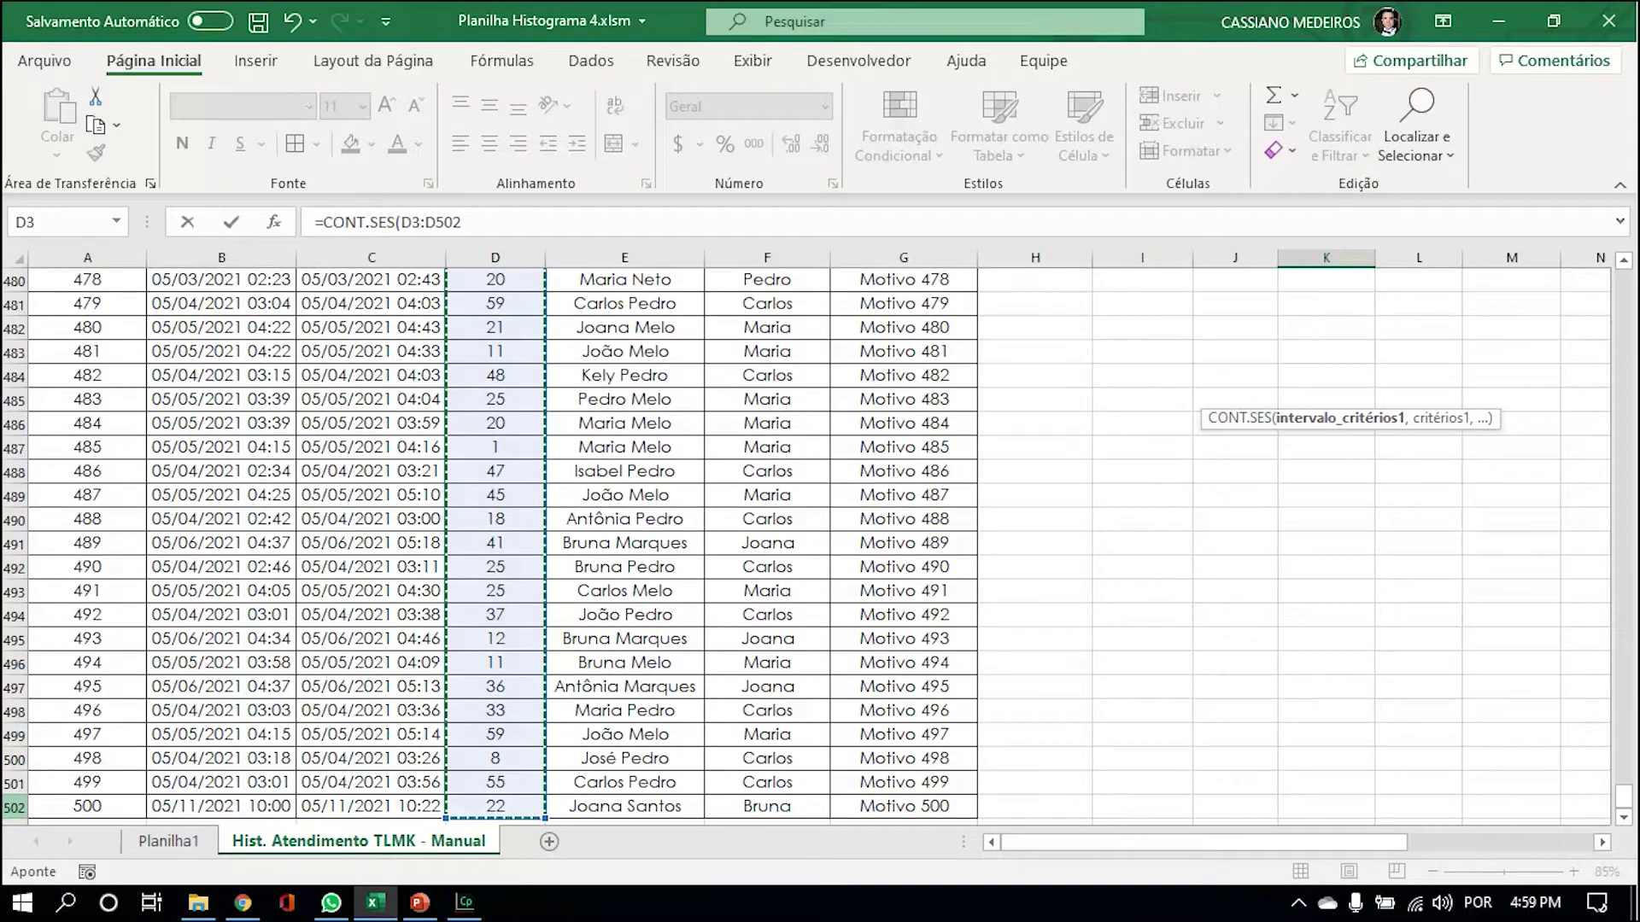
scroll(549, 592, down, 2)
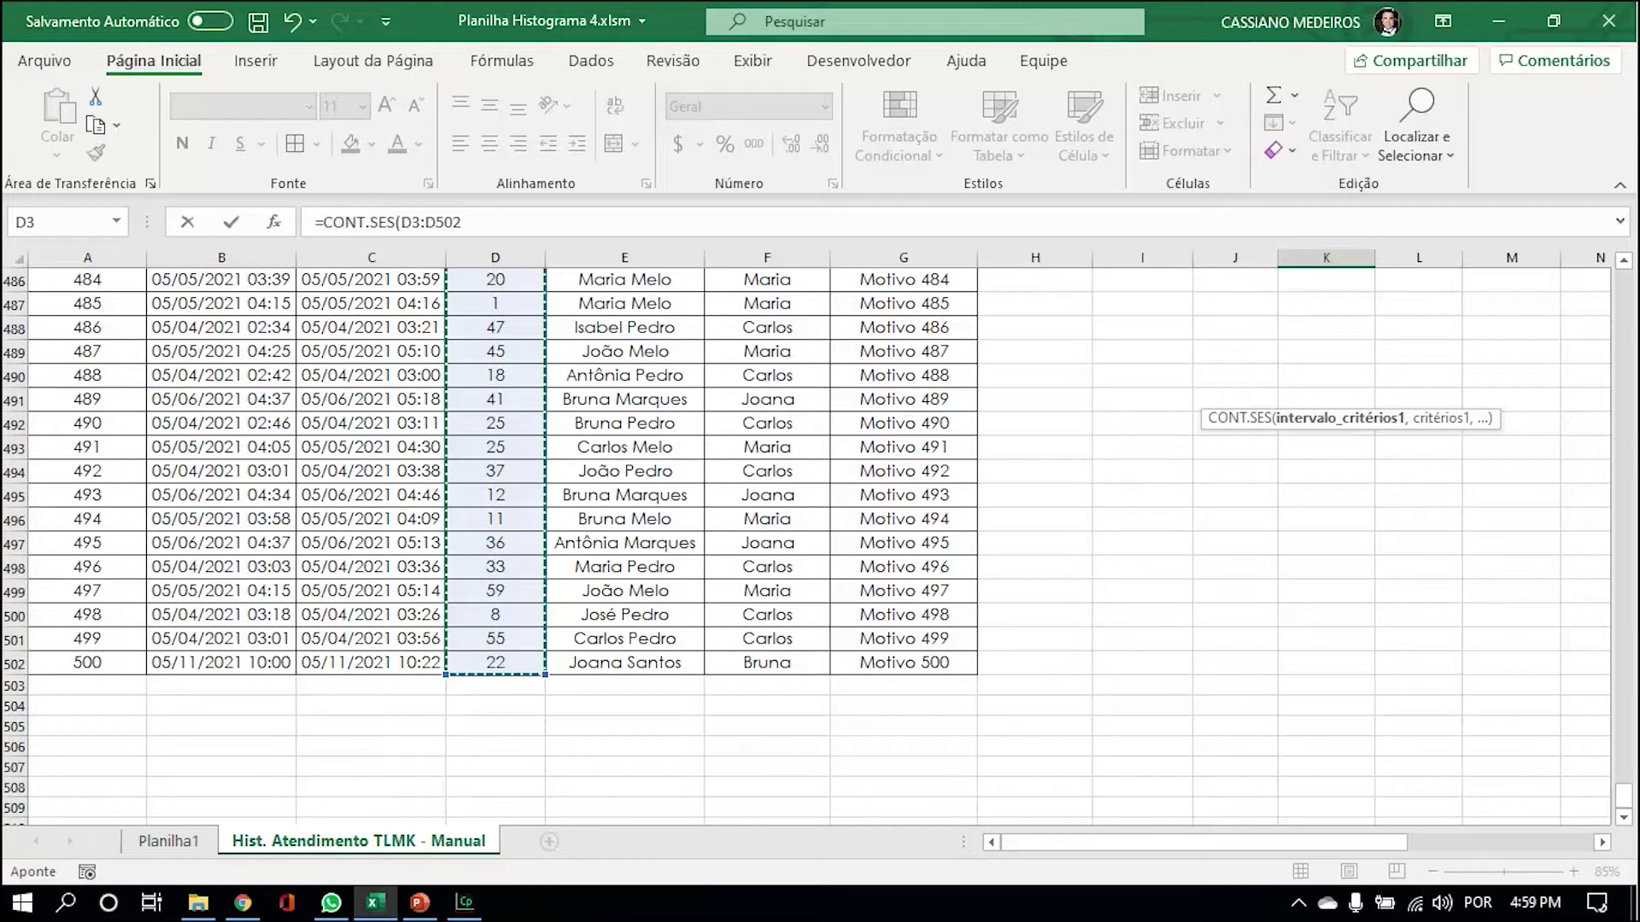
text(,)
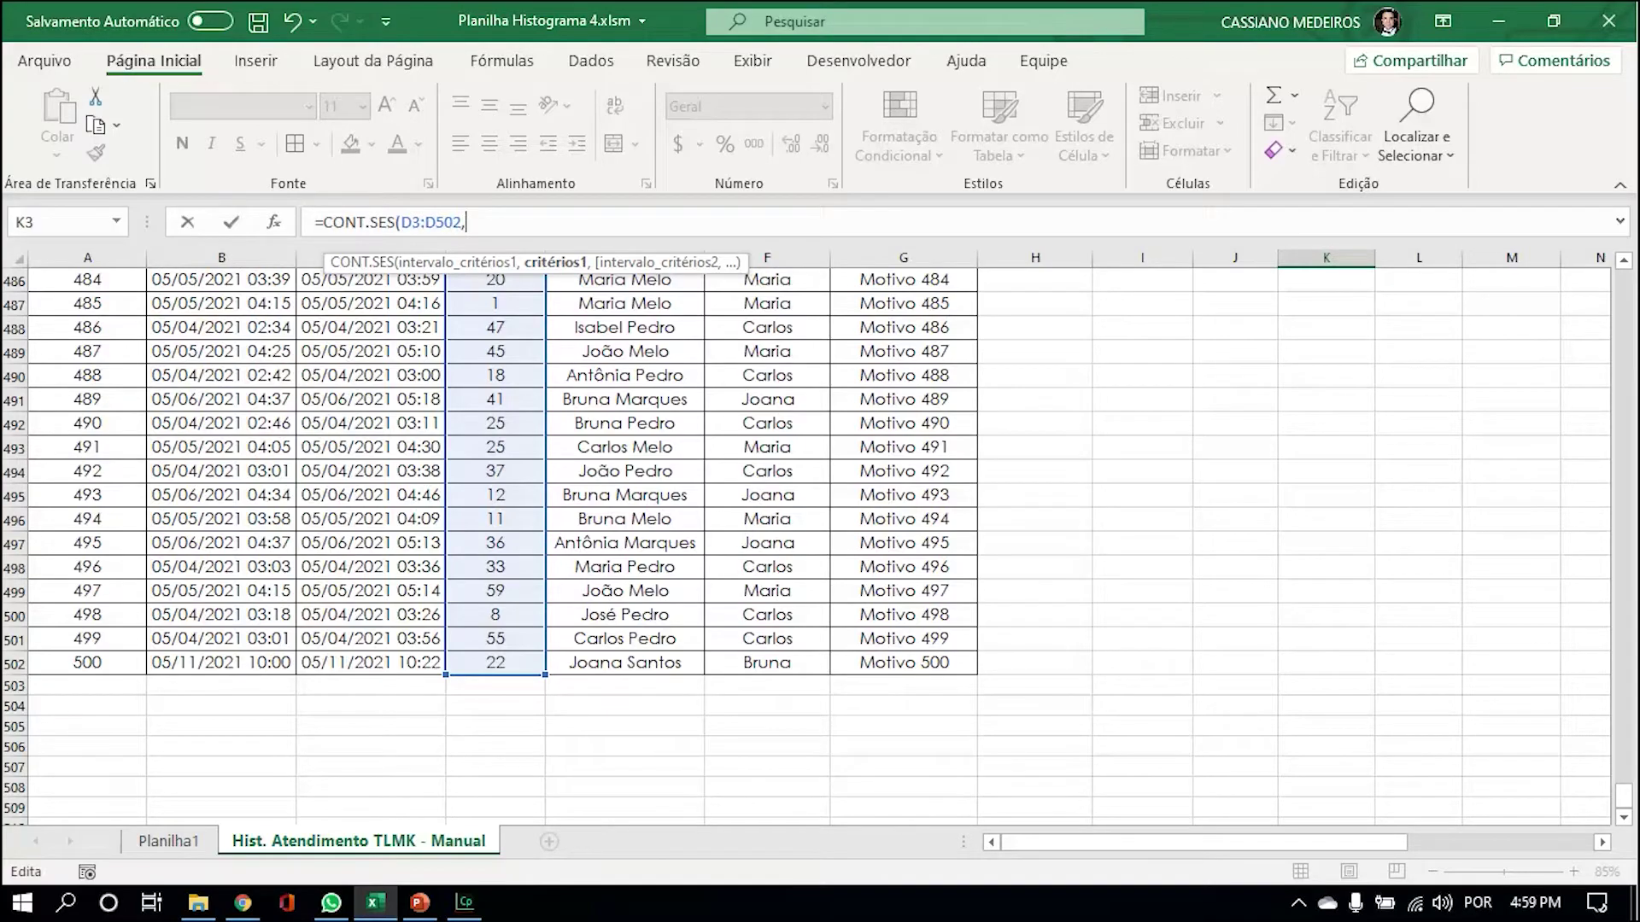
Add the first criterion ">="&I3 to the CONT.SES formula, using the class's Inicia value as the lower limit.
drag(1625, 797, 1630, 235)
text(">=)
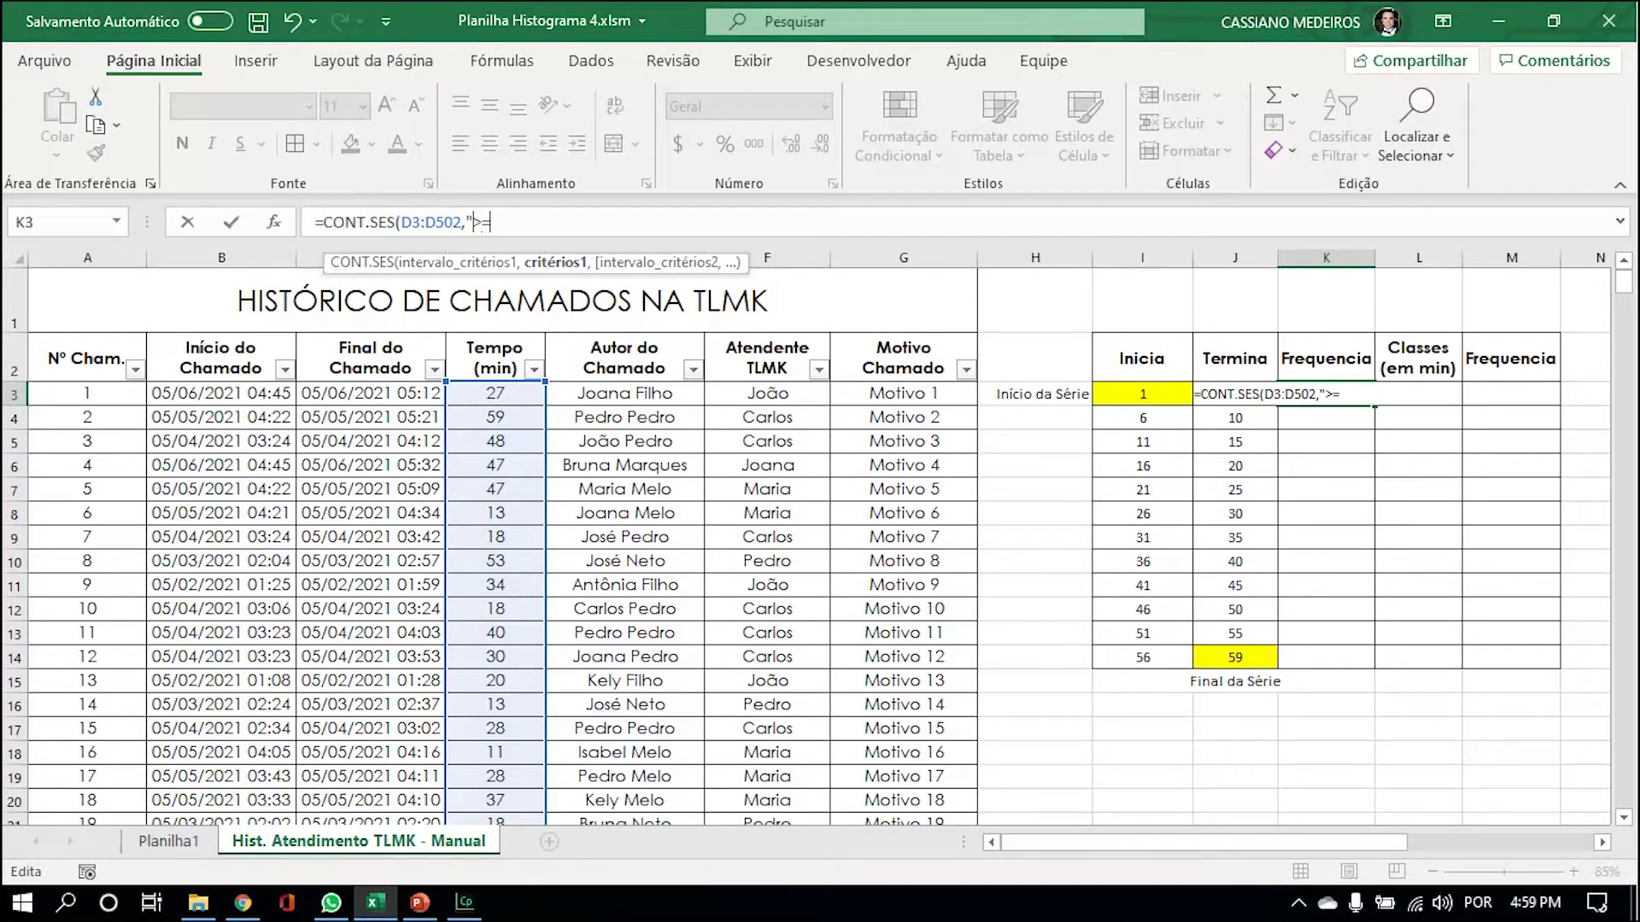
text(",)
text(&)
click(1143, 394)
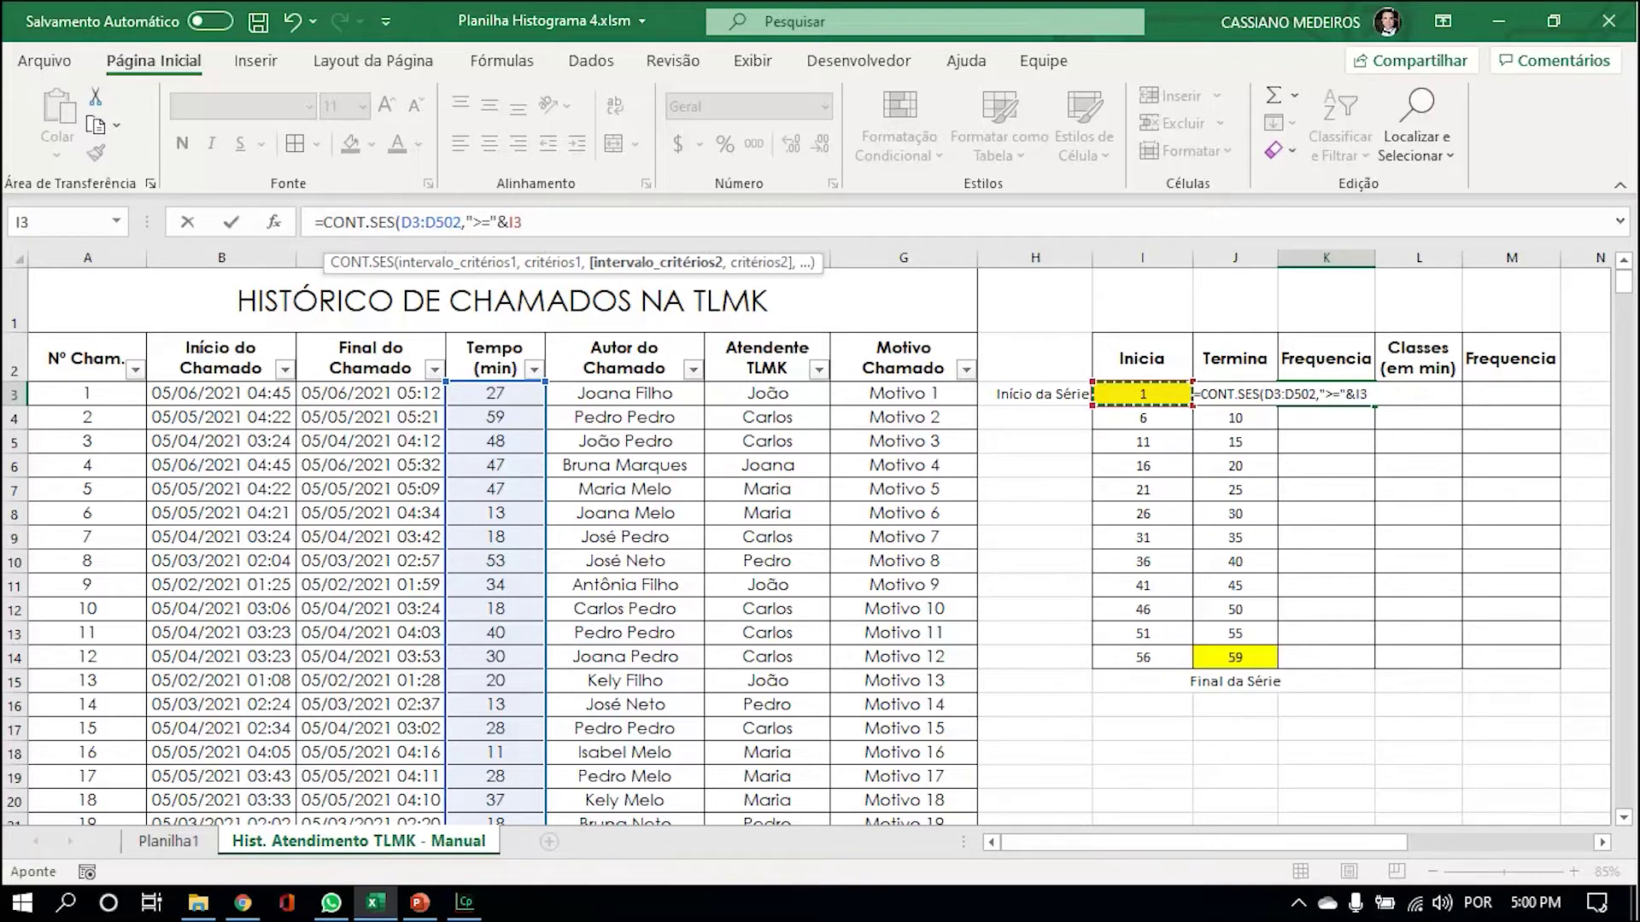
text(,)
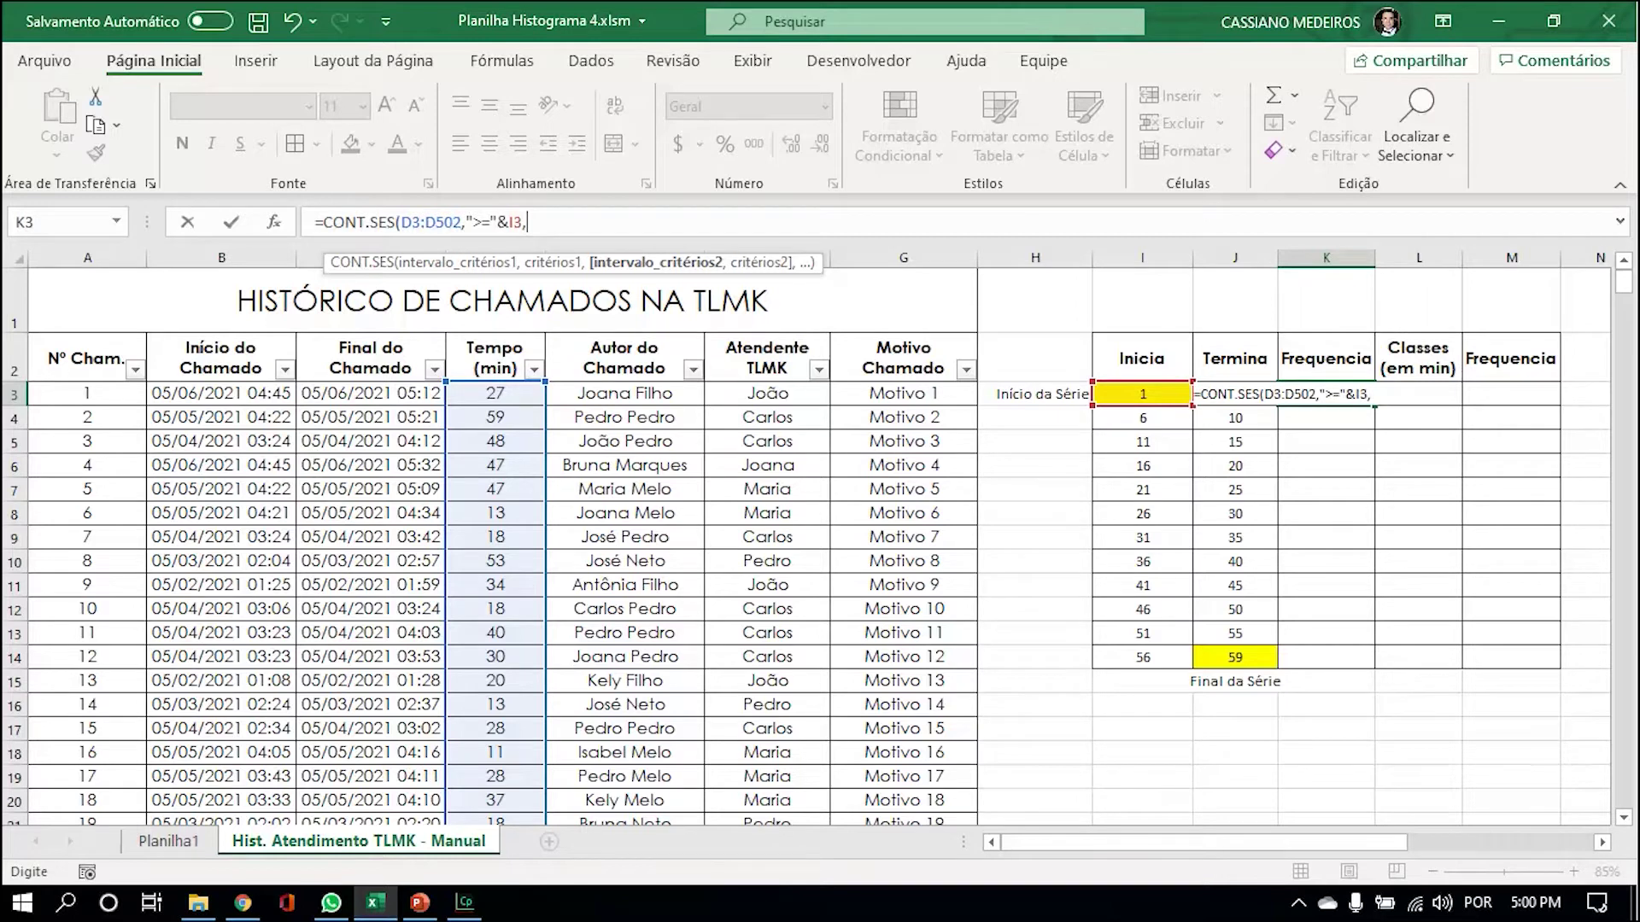
Make the first criteria range in the K3 formula absolute as $D$3:$D$502.
click(462, 222)
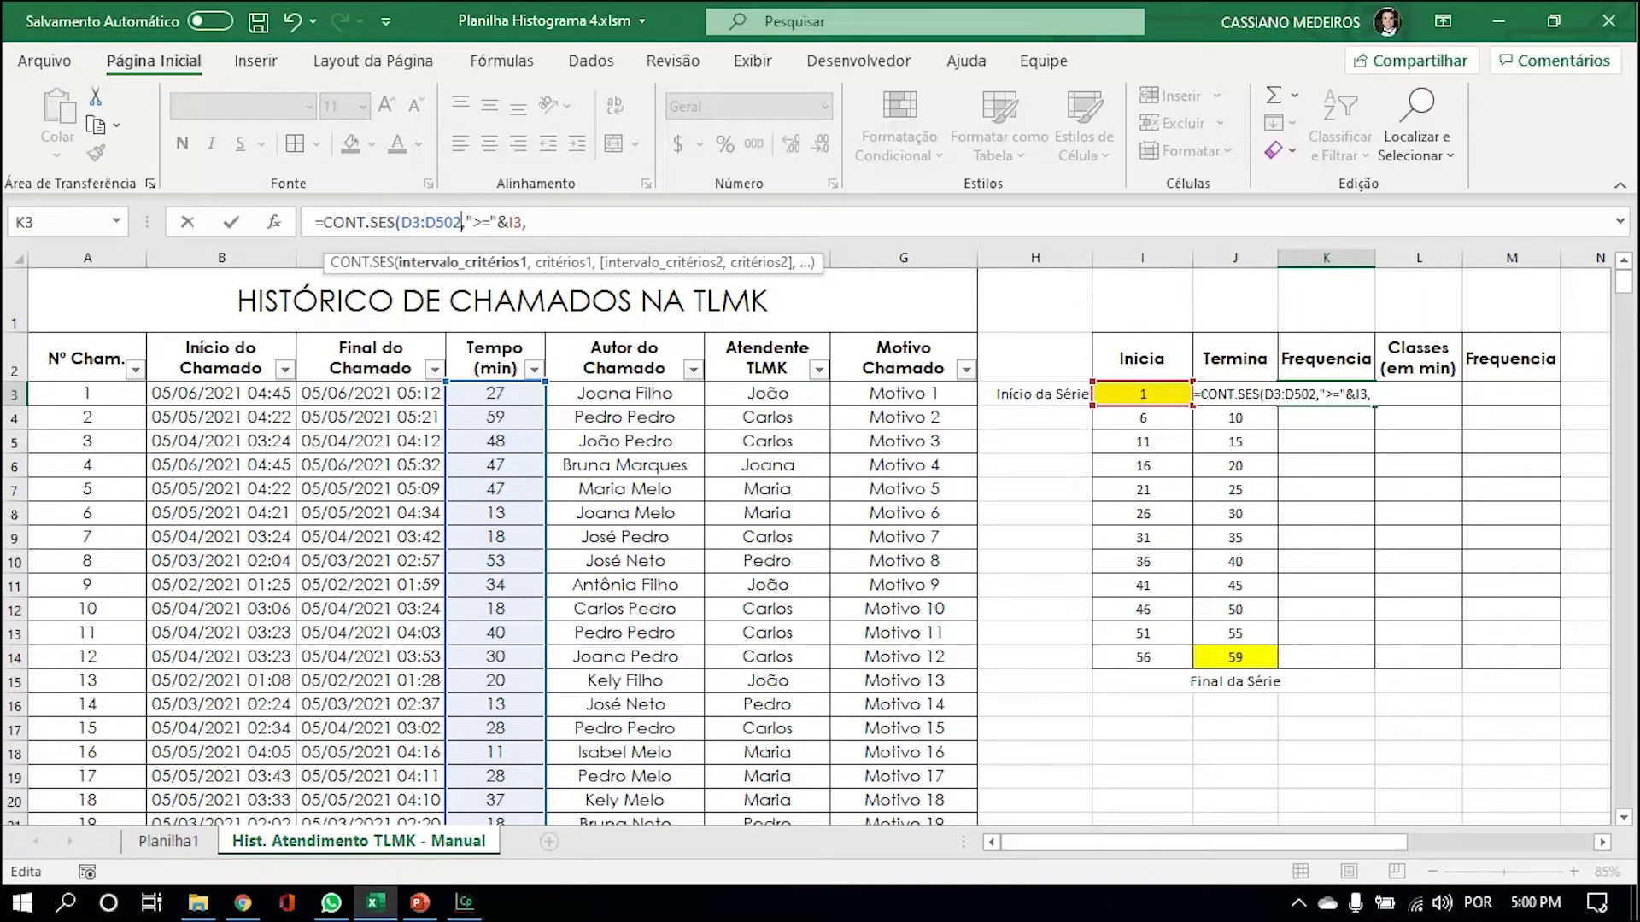
click(528, 222)
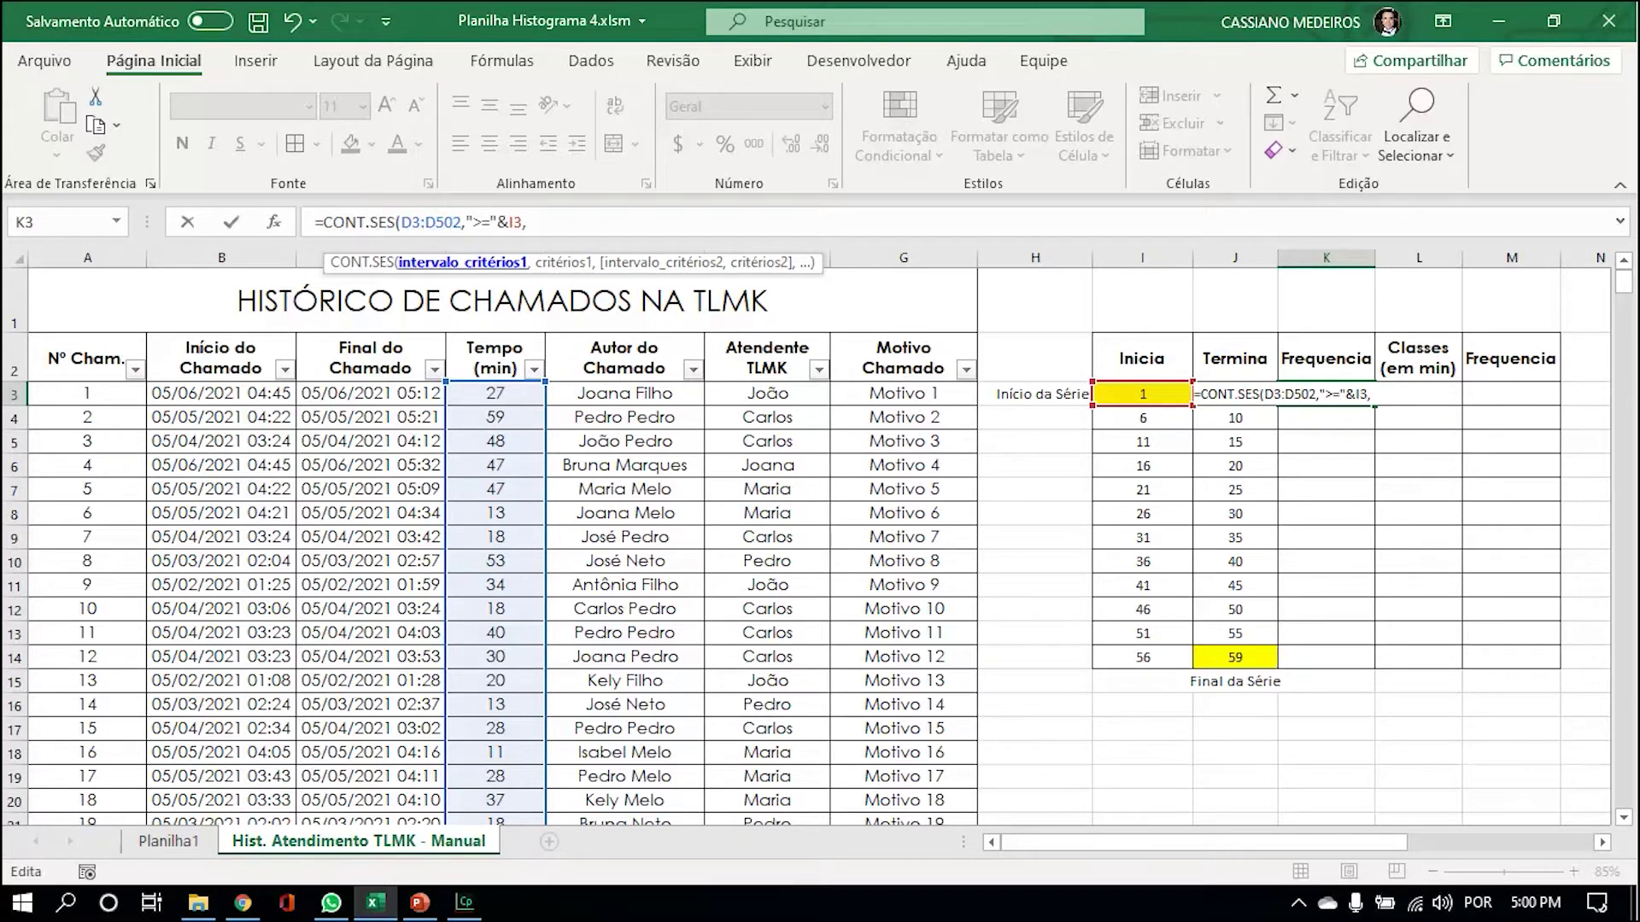
text($)
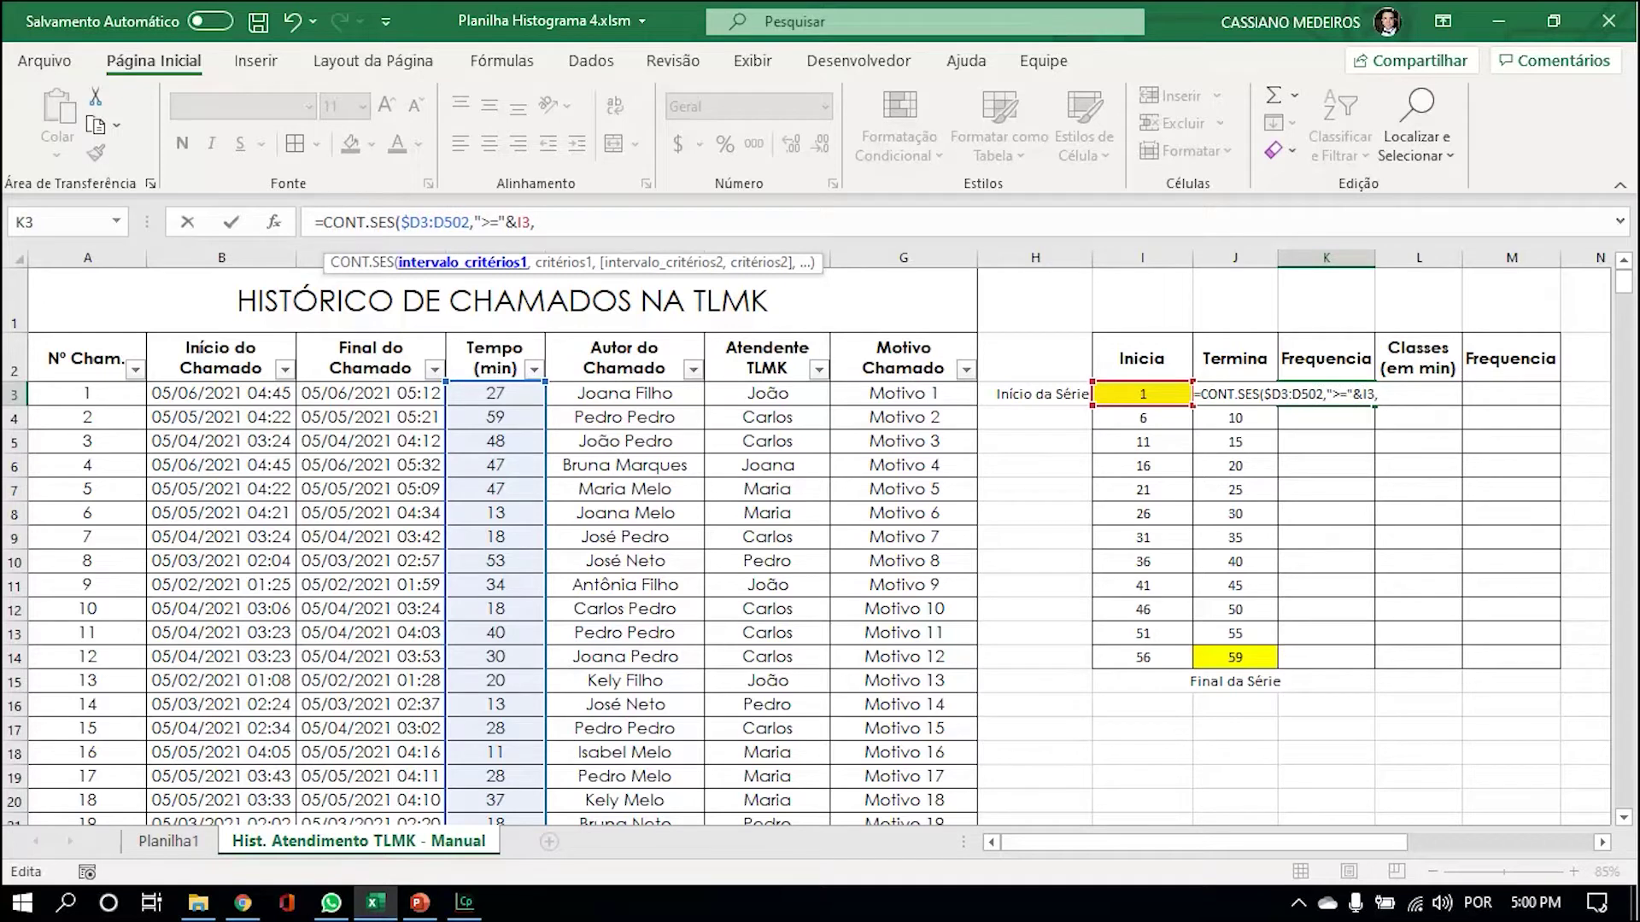
click(424, 222)
text($D)
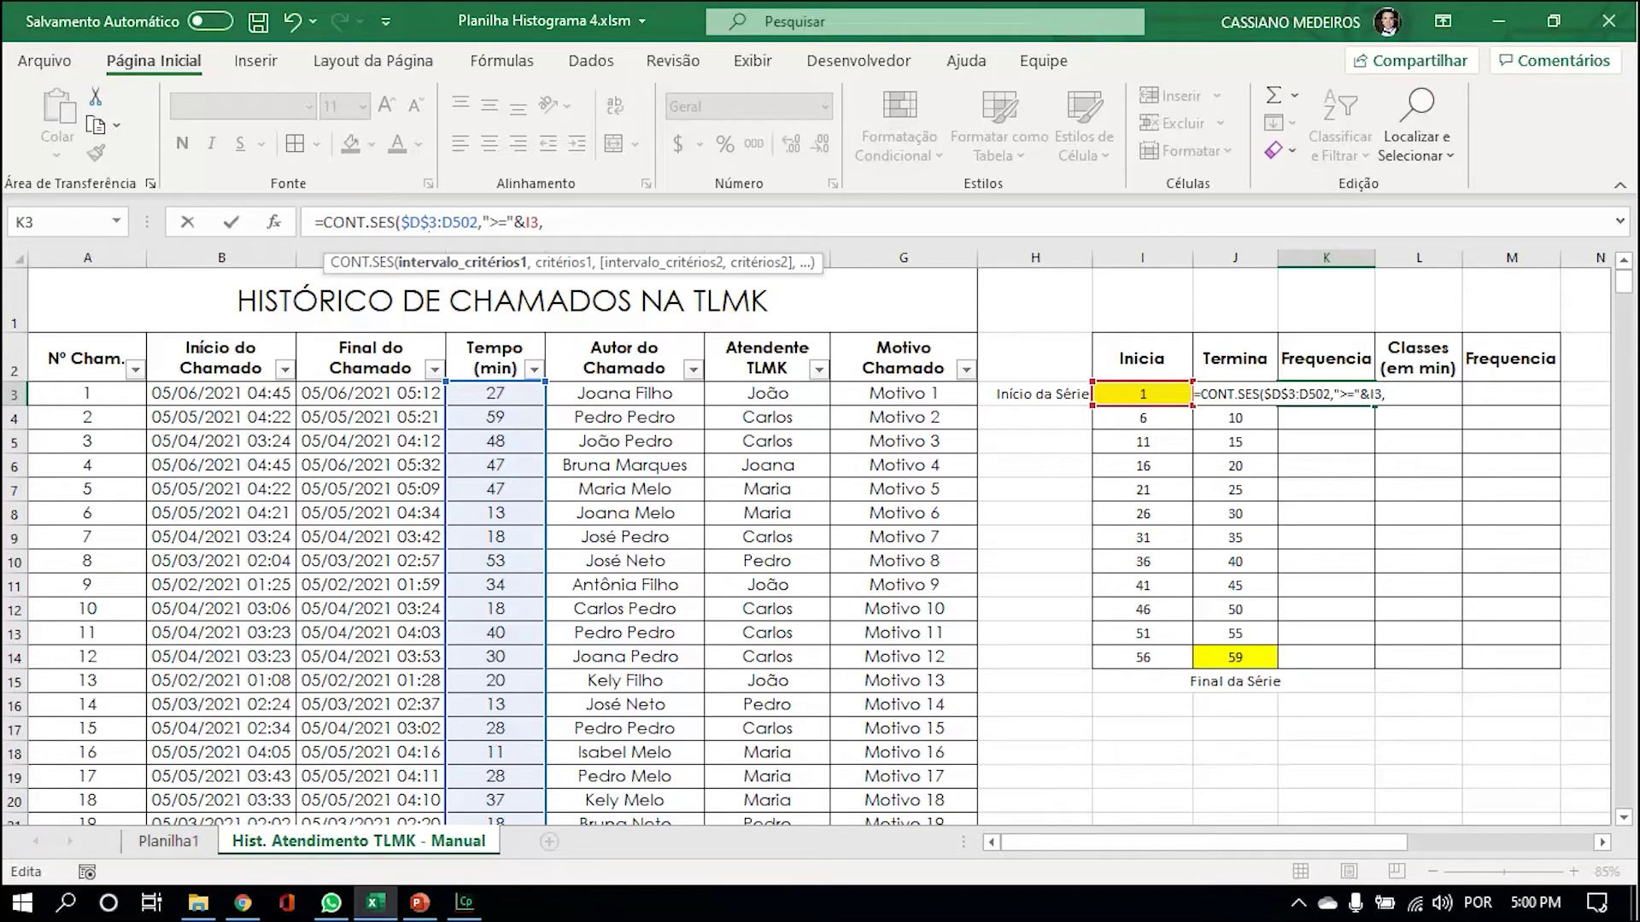
text($)
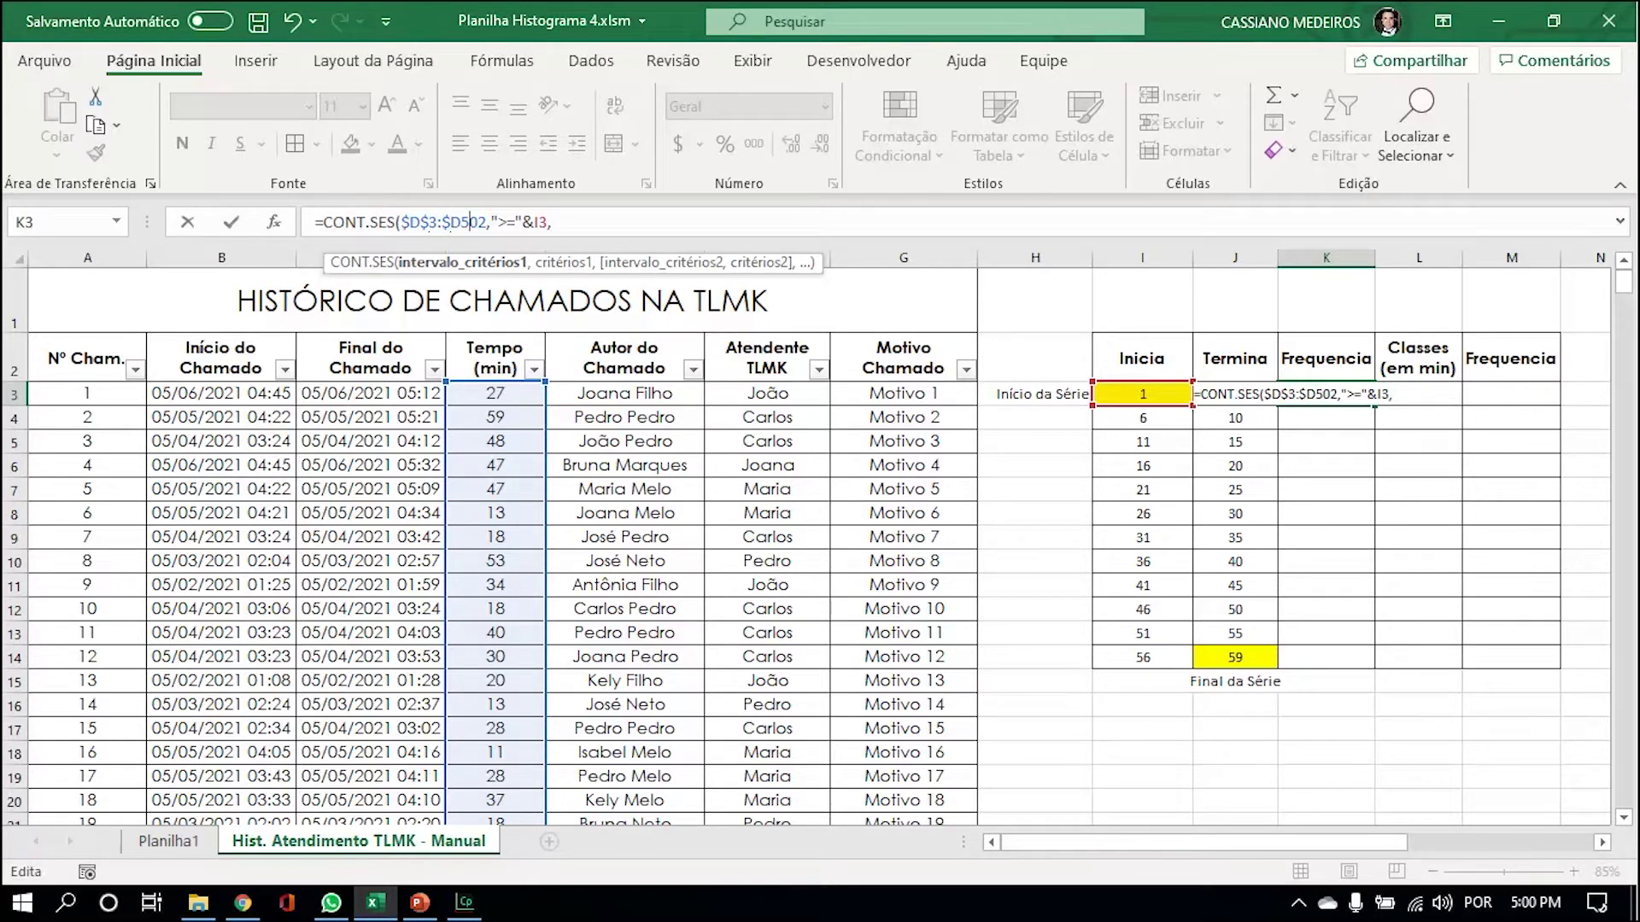
text($)
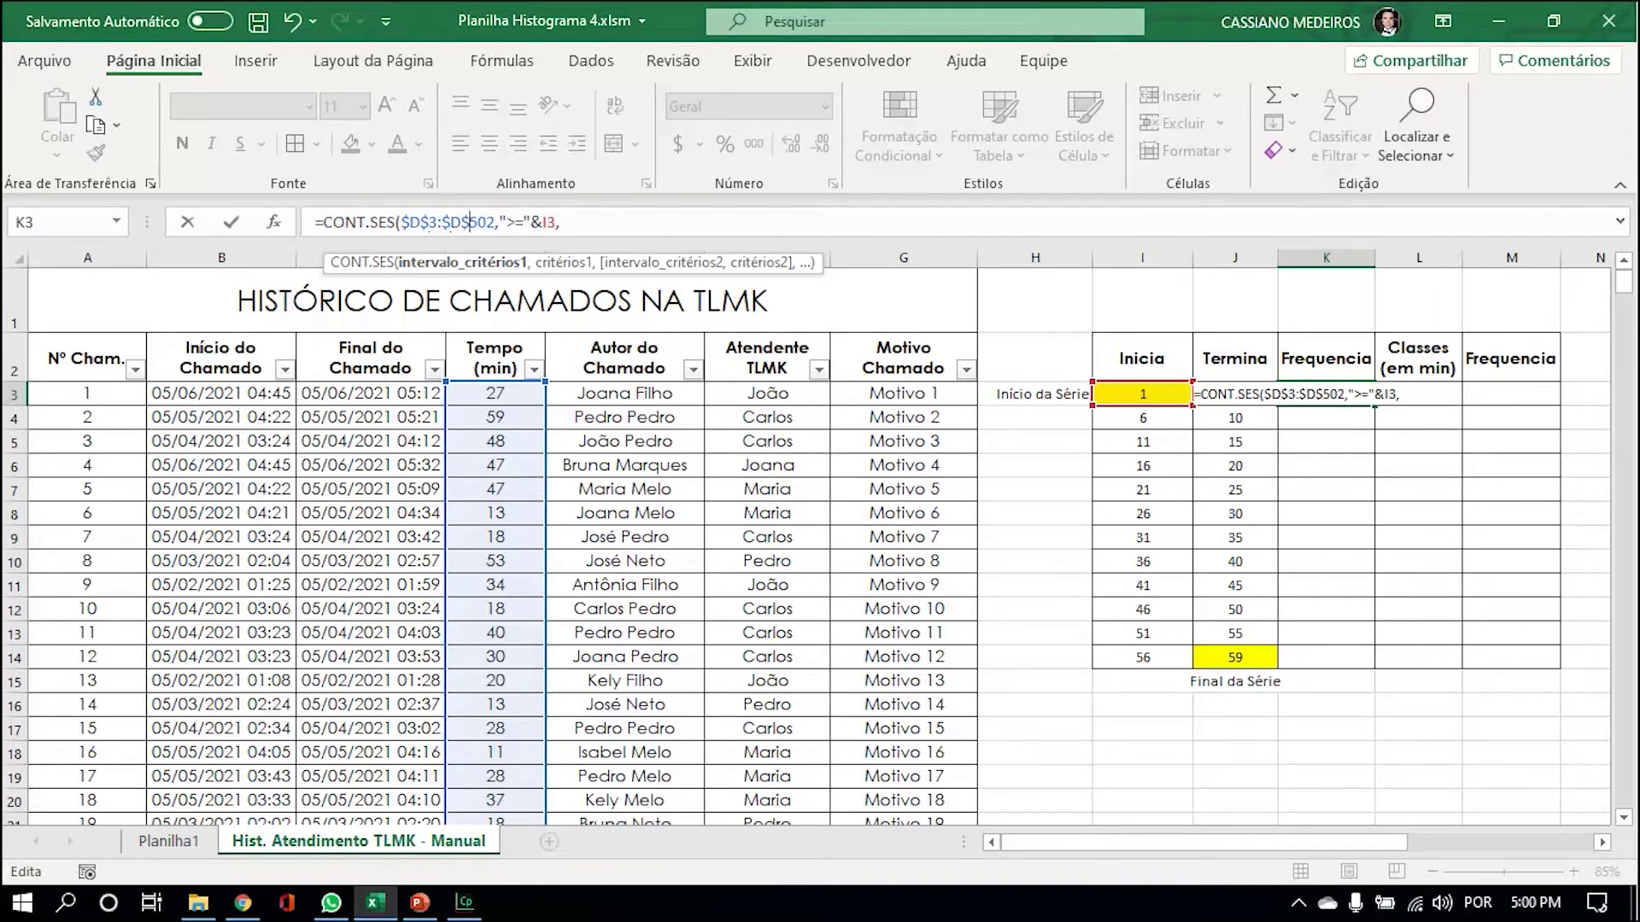
Copy the absolute range $D$3:$D$502 into the K3 formula as the second criteria range.
drag(495, 223, 401, 223)
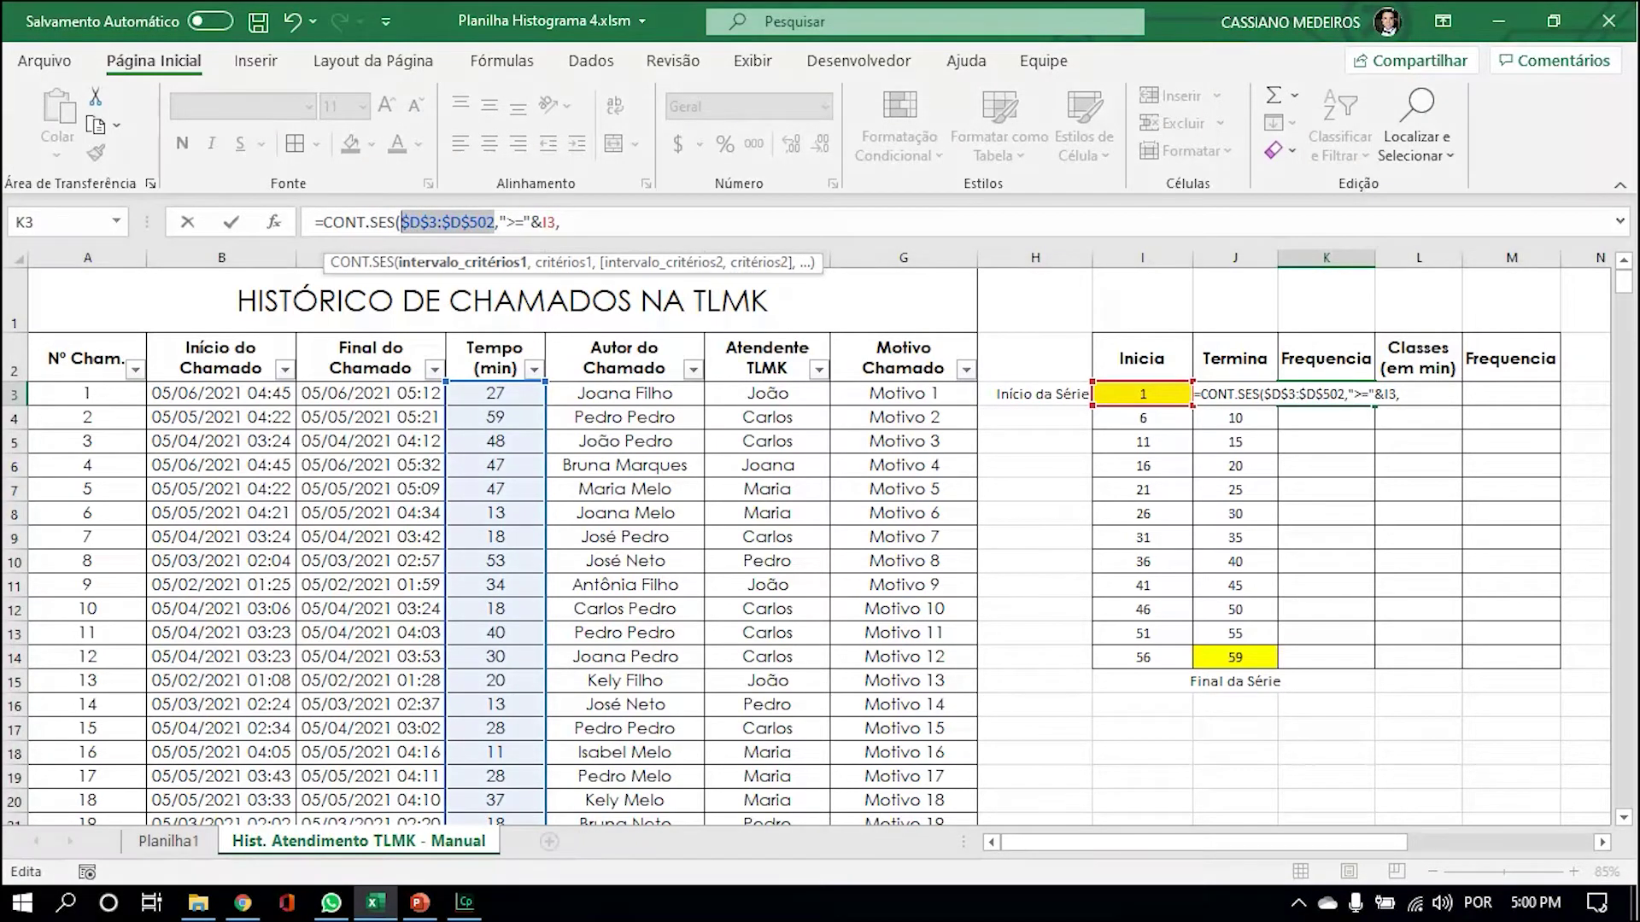
key(ctrl+c)
key(End)
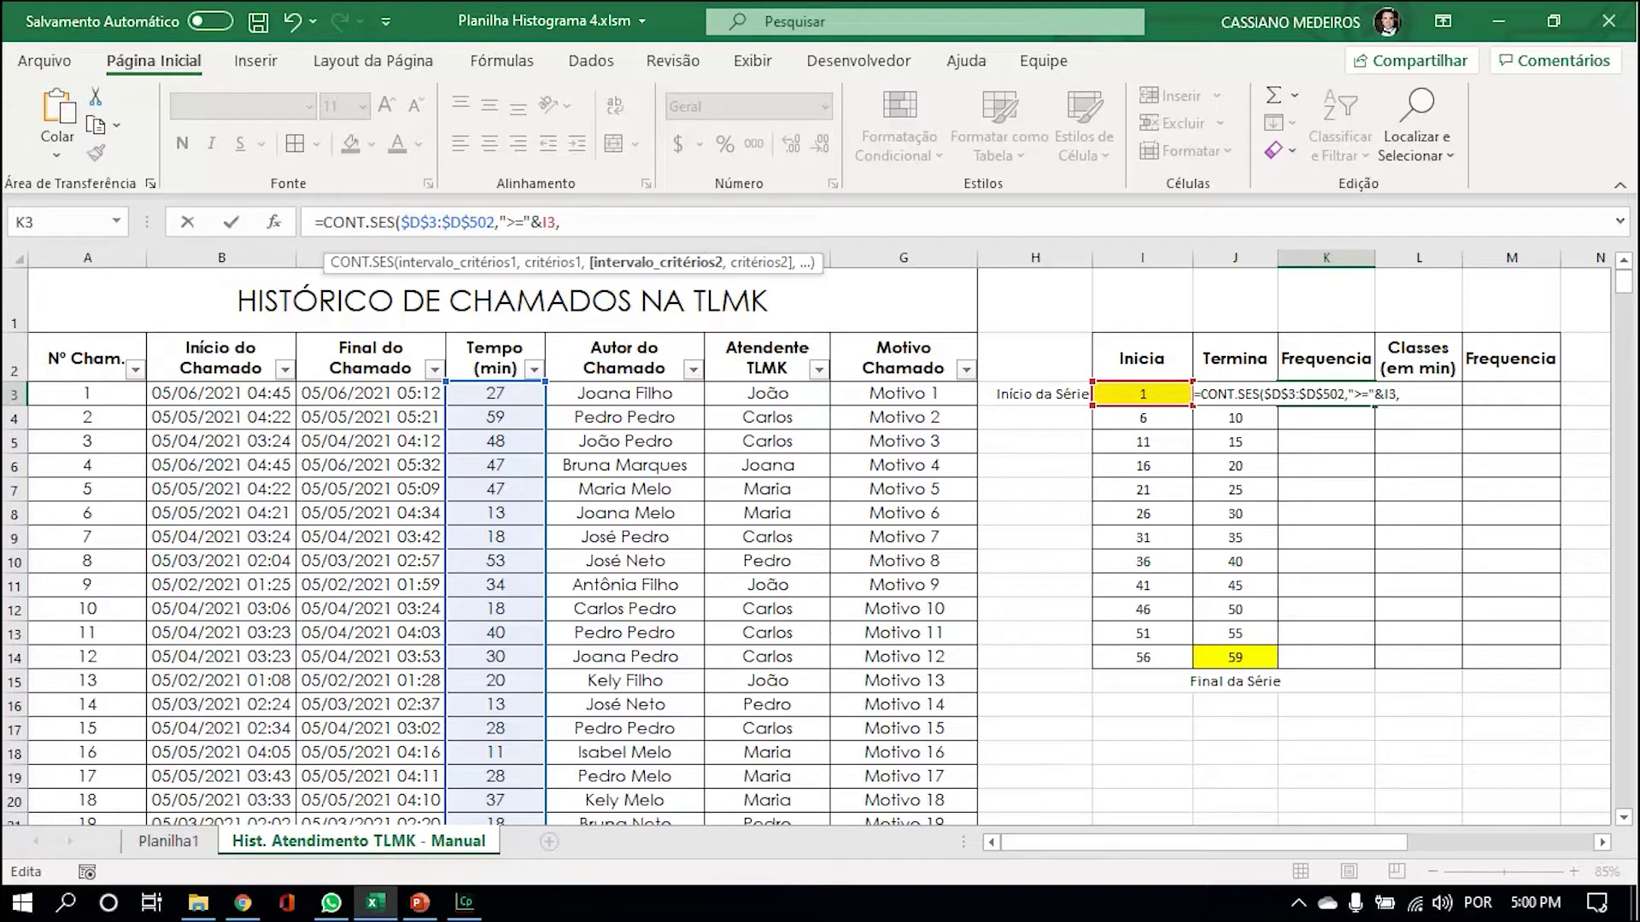
key(ctrl+v)
text(,)
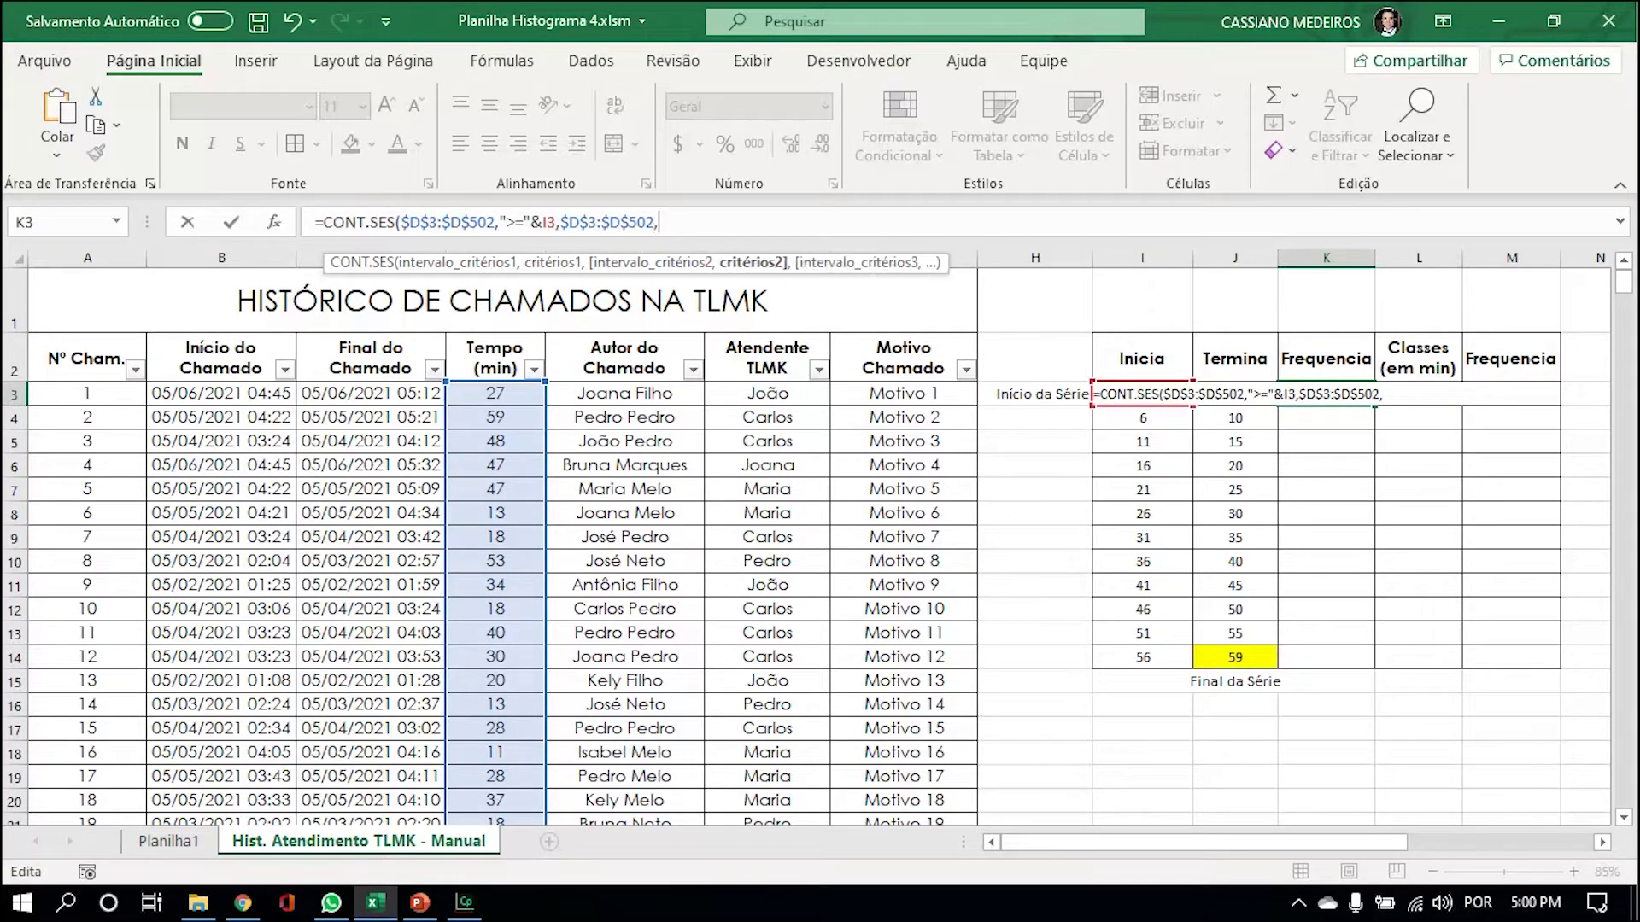
Complete the K3 formula with the second criterion "<="&J3 and enter it.
drag(500, 223, 556, 223)
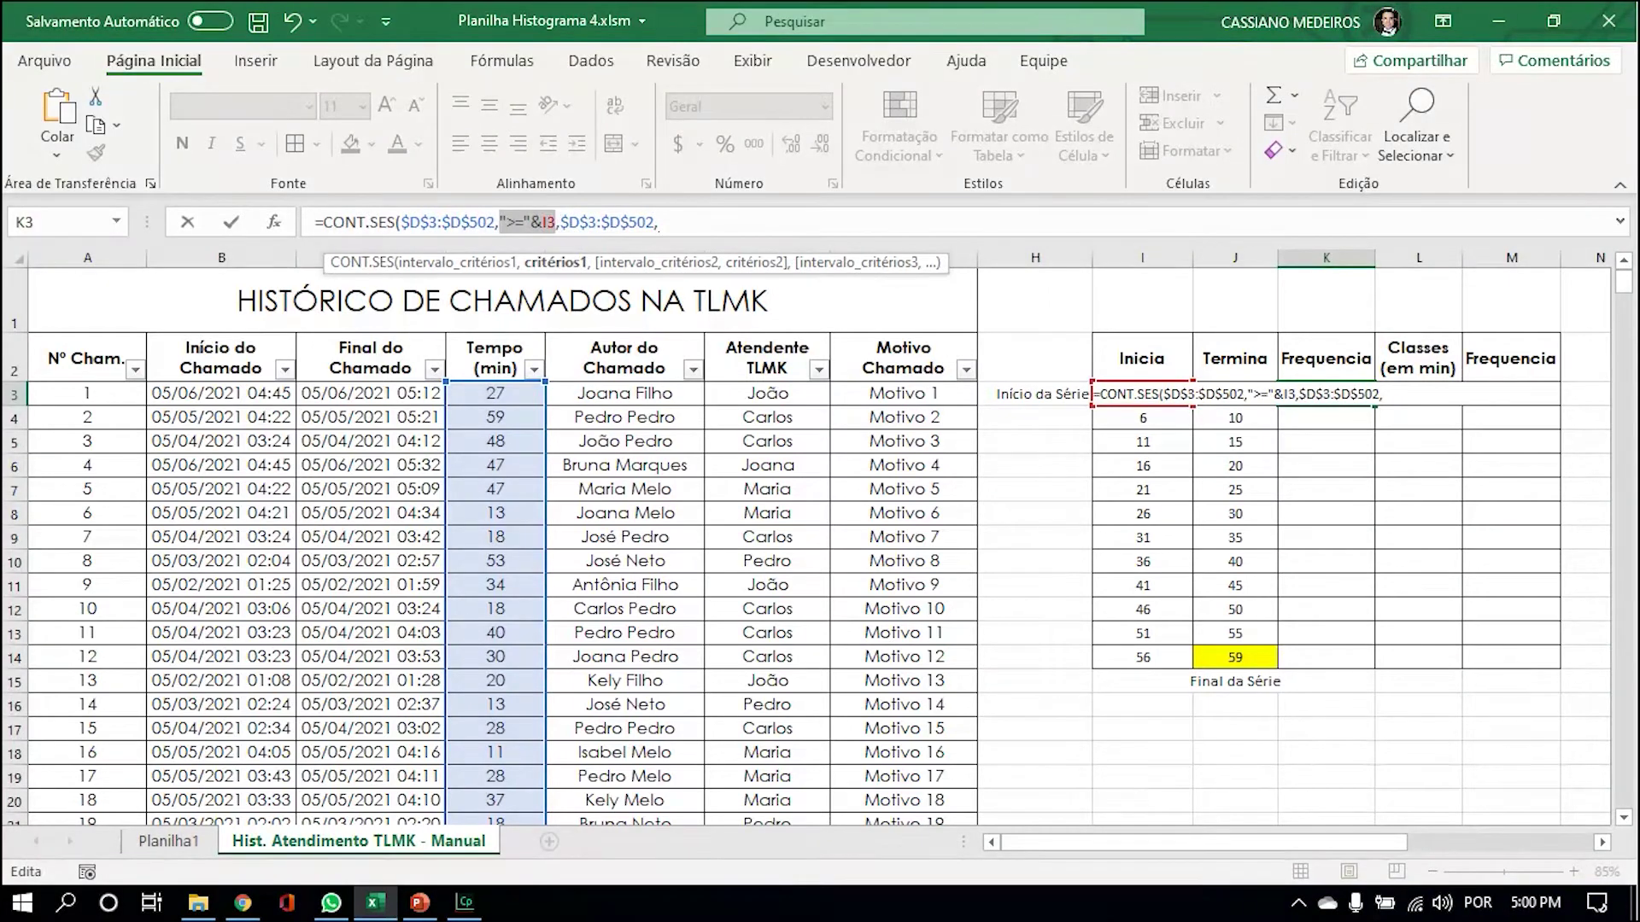
click(658, 224)
text(")
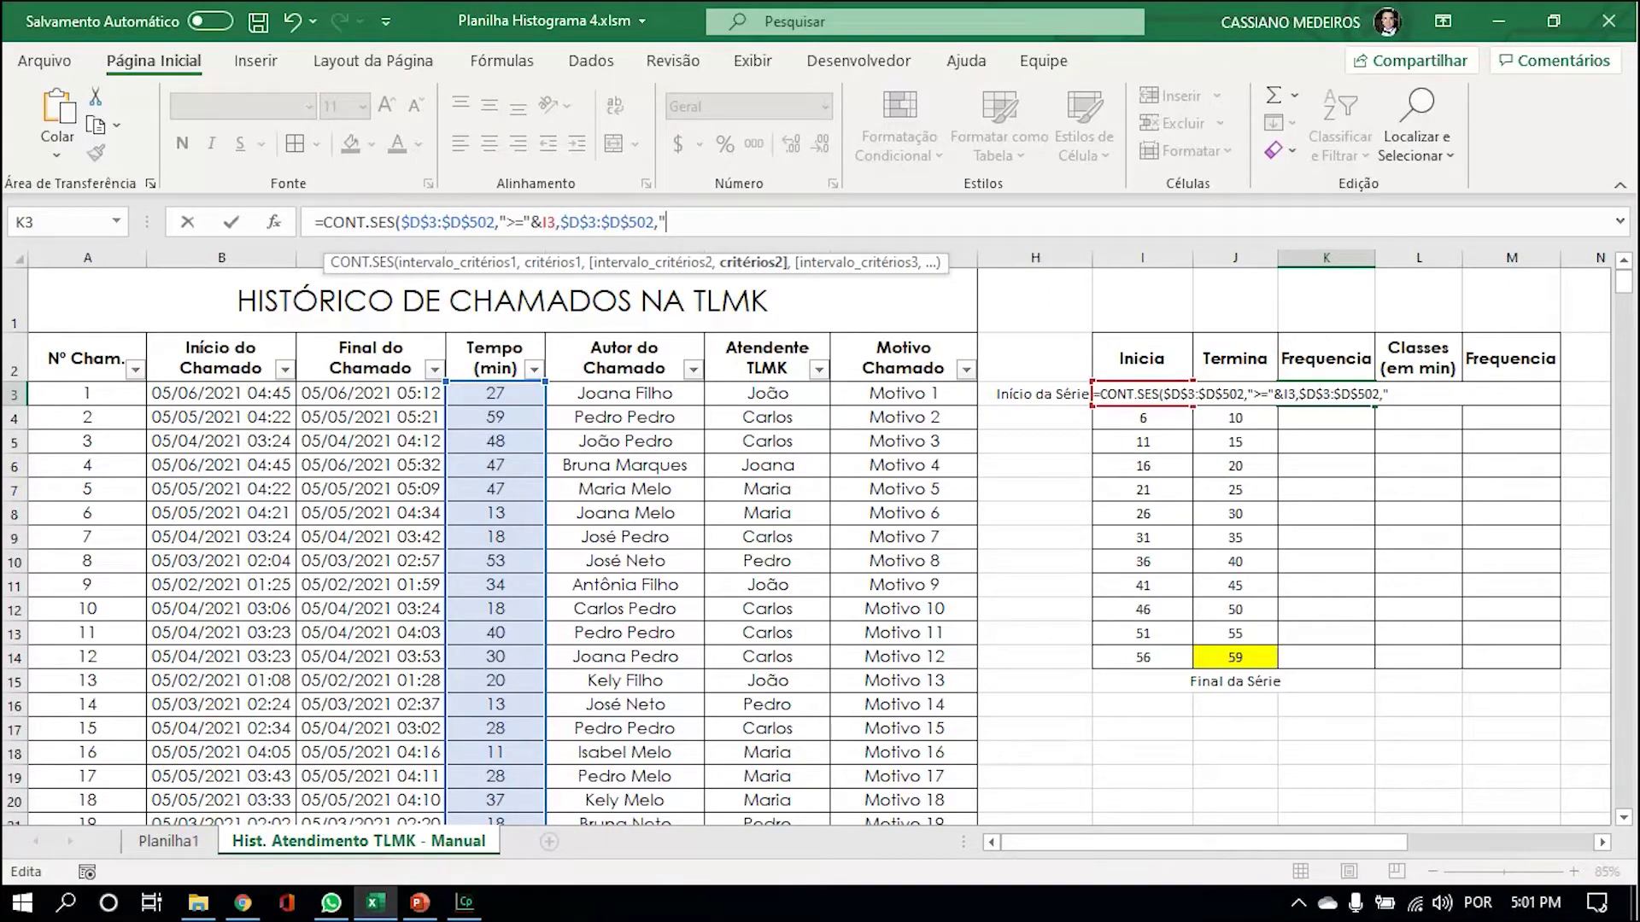
text(<="&)
text(J3)
key(Return)
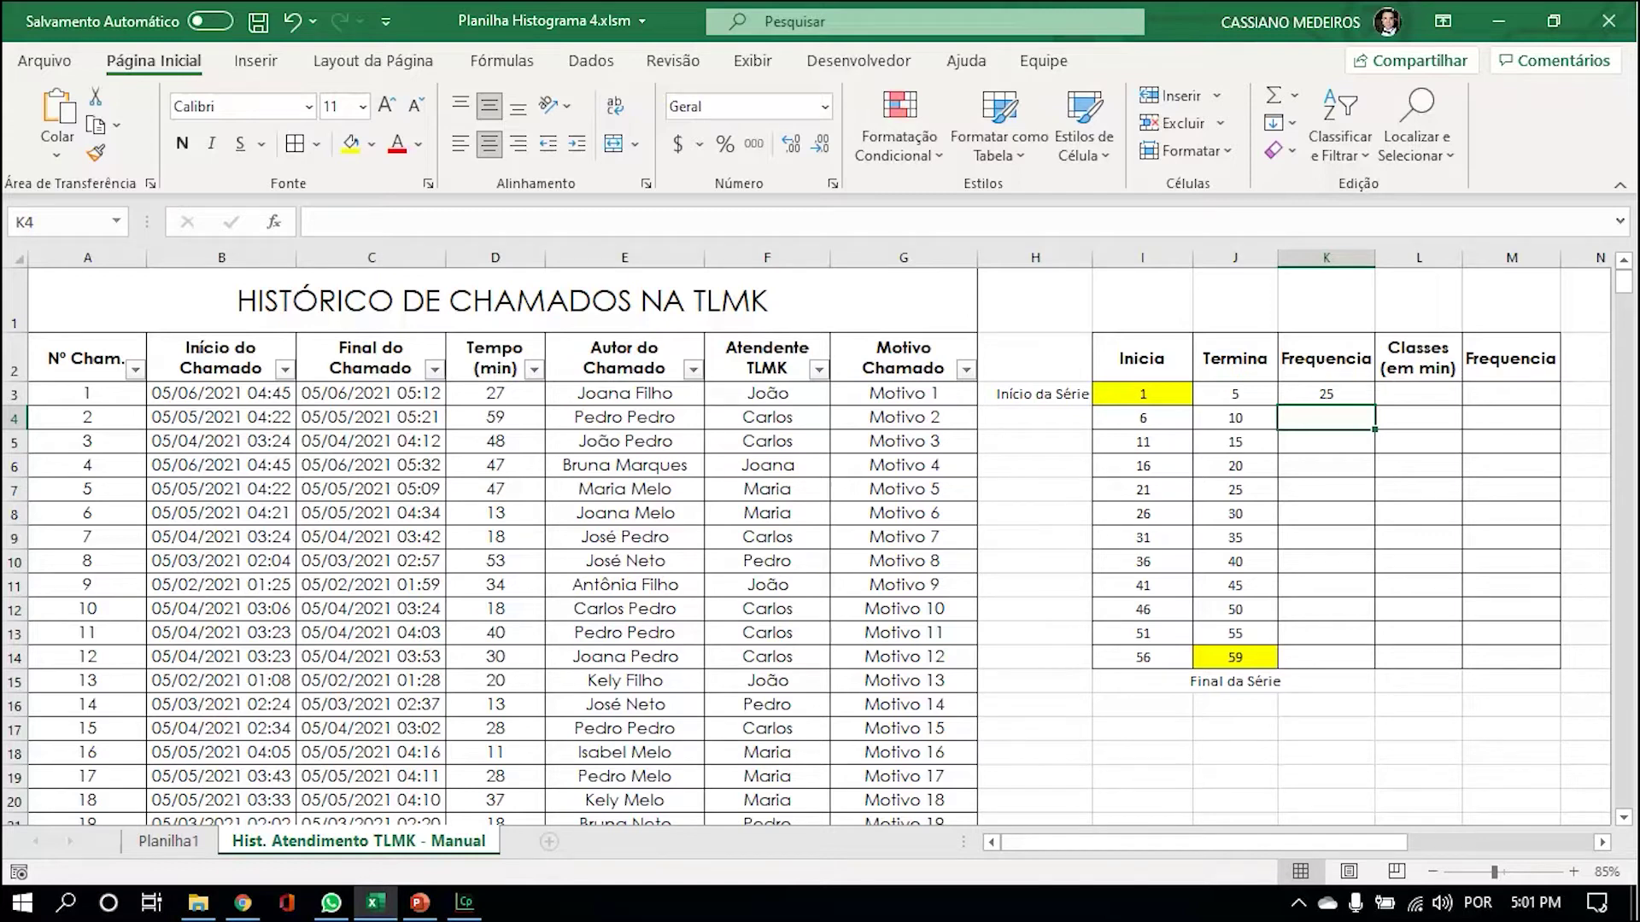
Filter the Tempo (min) column to show only calls lasting 1 to 5 minutes, as a check on K3.
click(1326, 393)
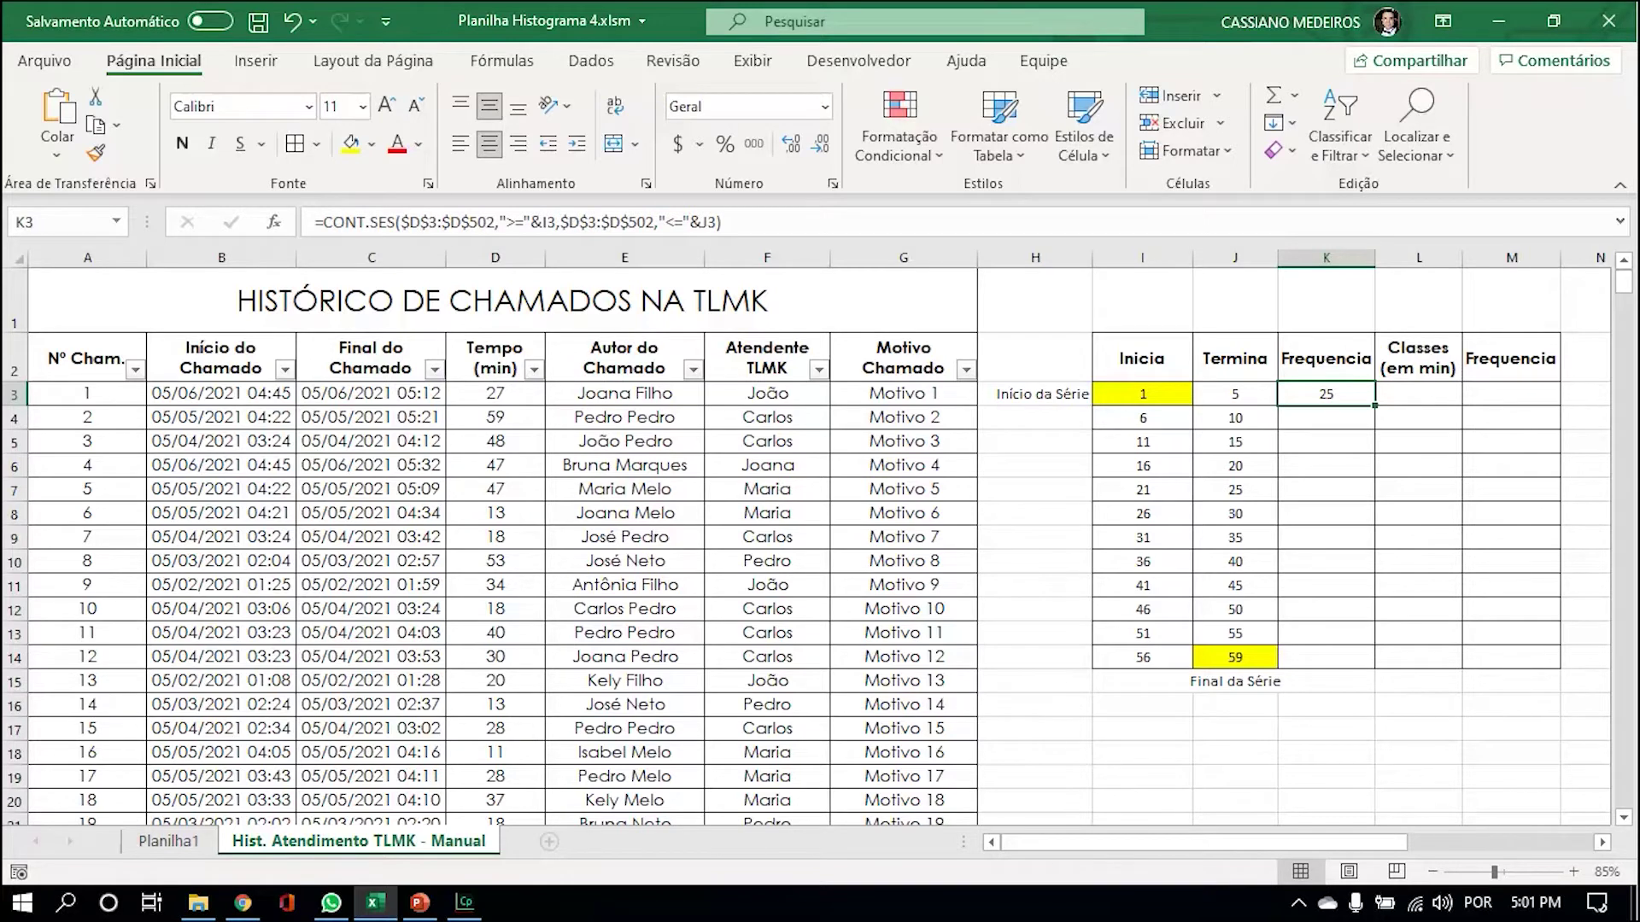
click(534, 369)
click(275, 626)
click(274, 648)
click(274, 669)
click(274, 690)
click(274, 712)
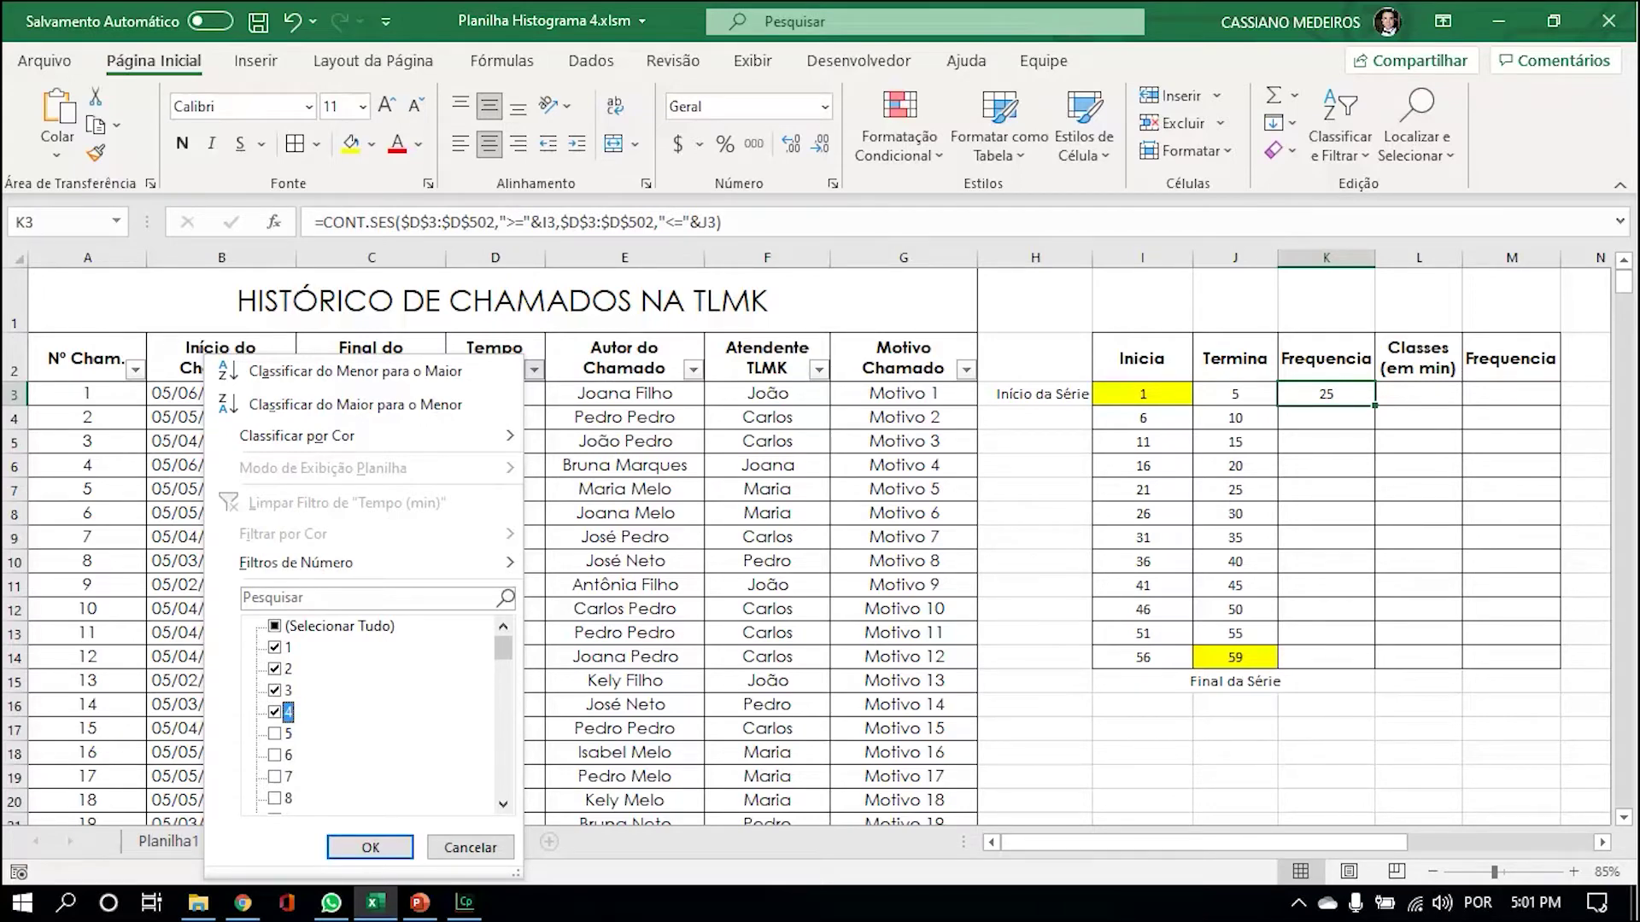
click(370, 847)
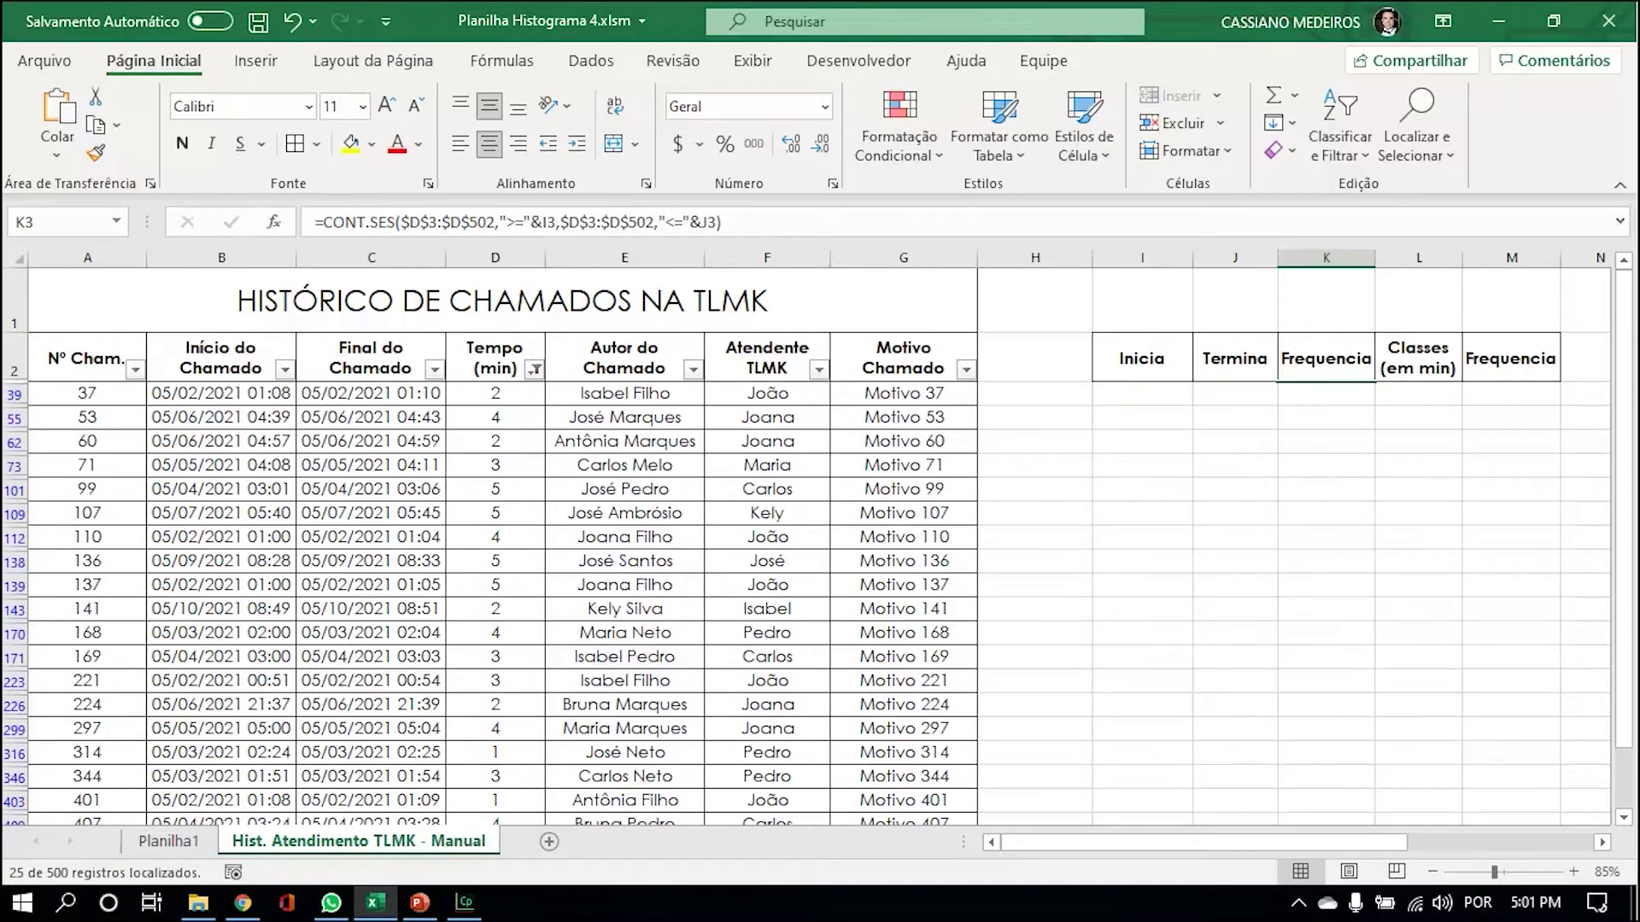
Select the filtered Tempo (min) values to check their count against K3, and clear the column's filter.
drag(495, 393, 494, 732)
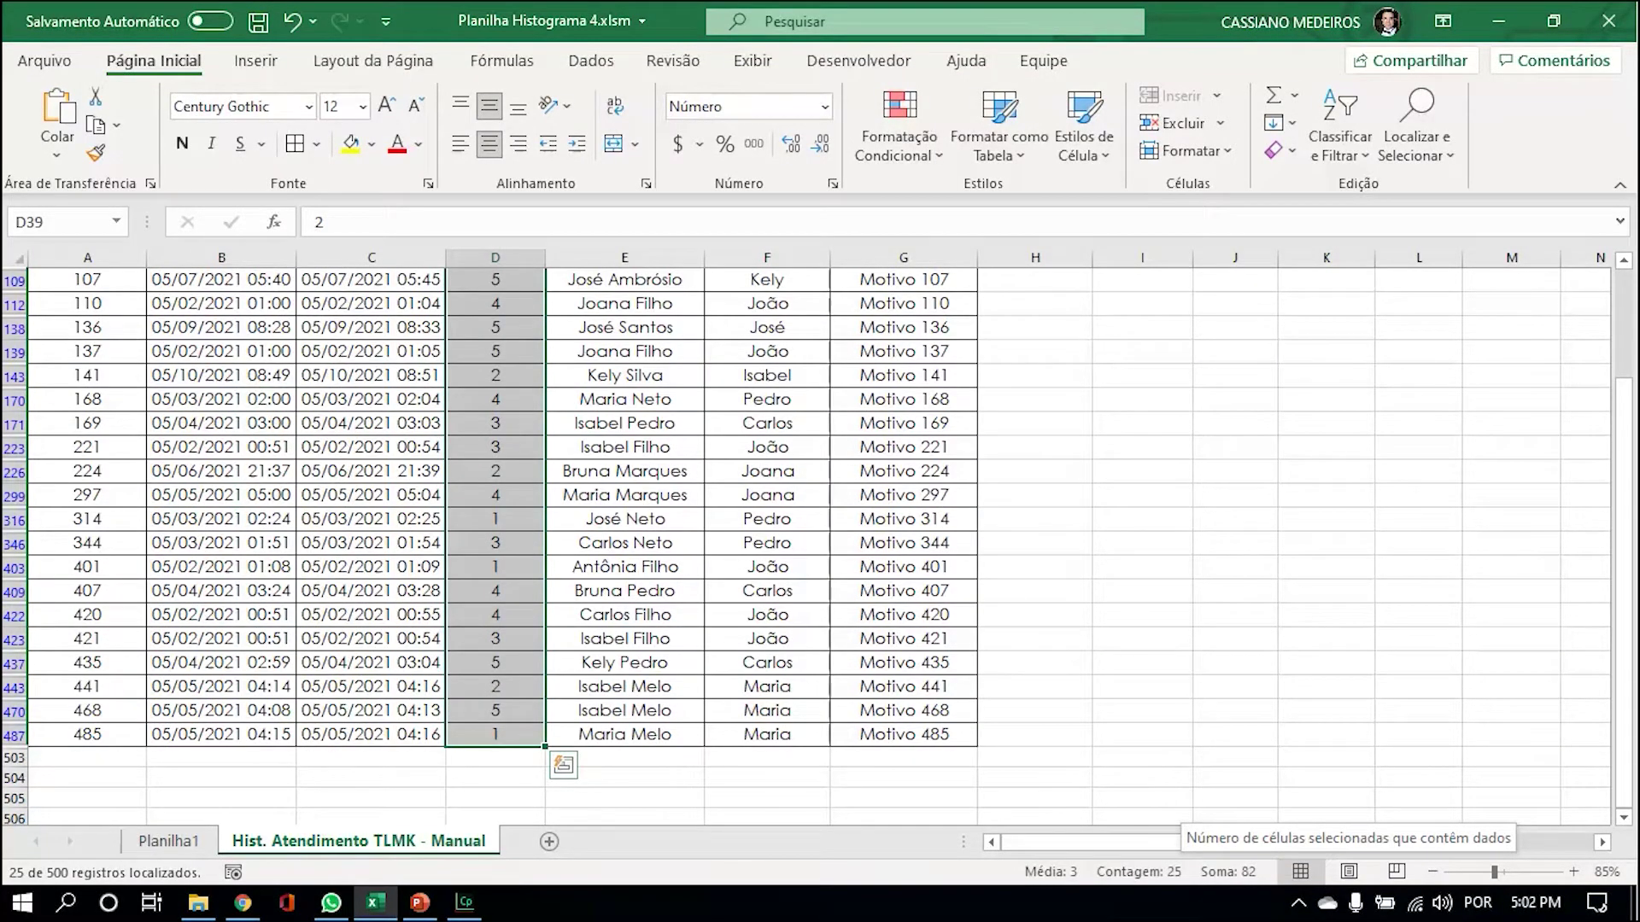
scroll(556, 578, up, 3)
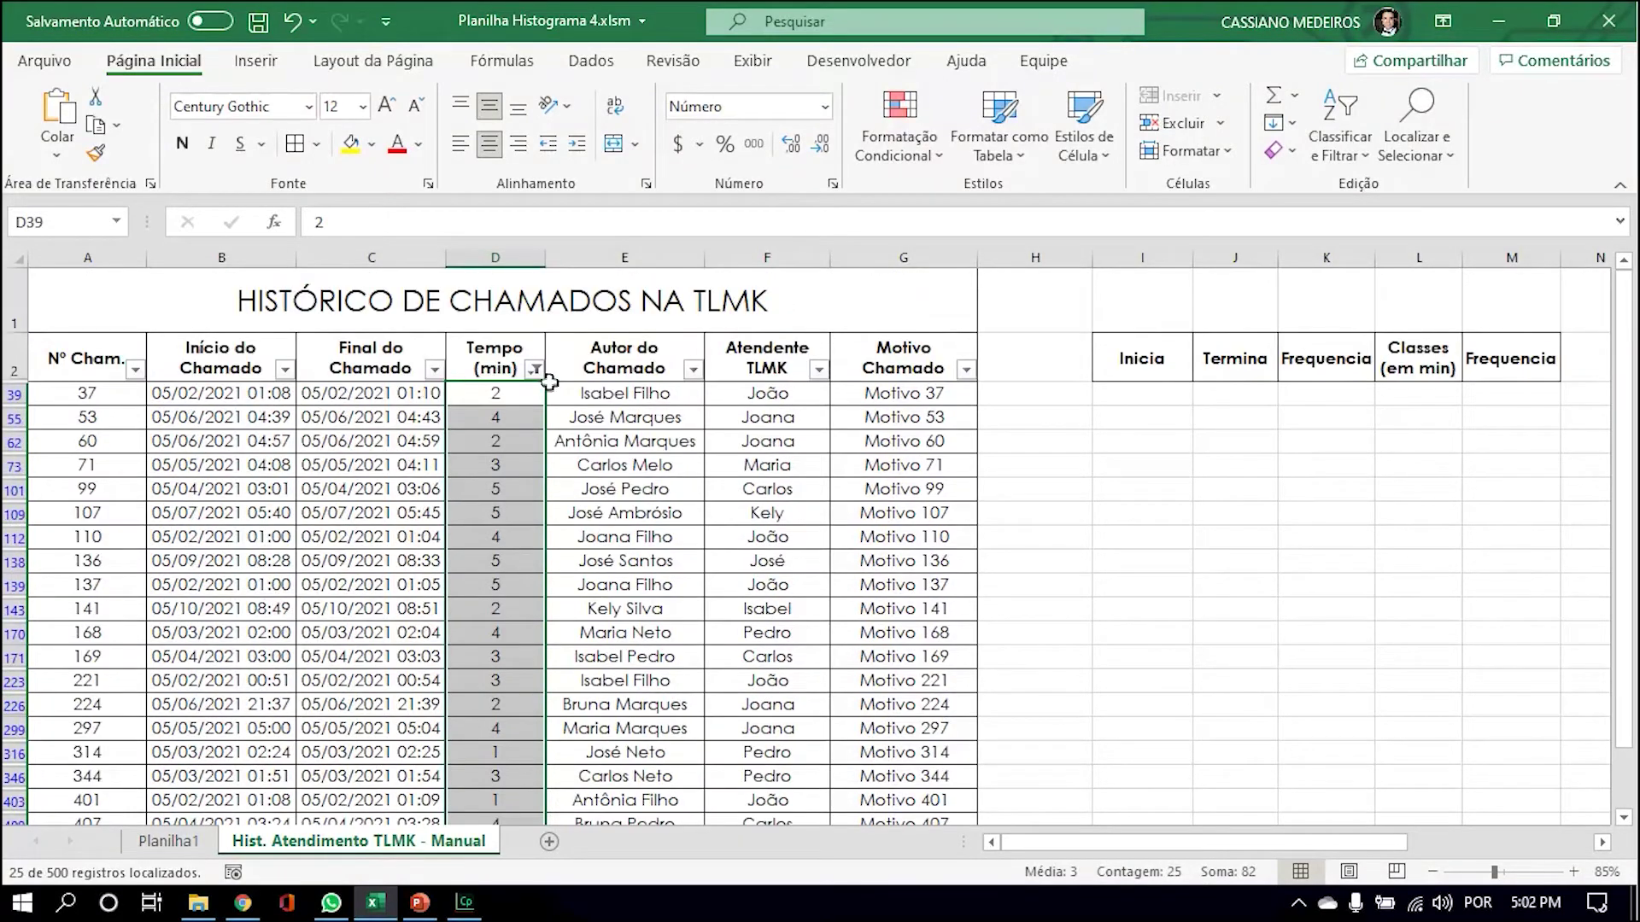
click(535, 370)
click(384, 498)
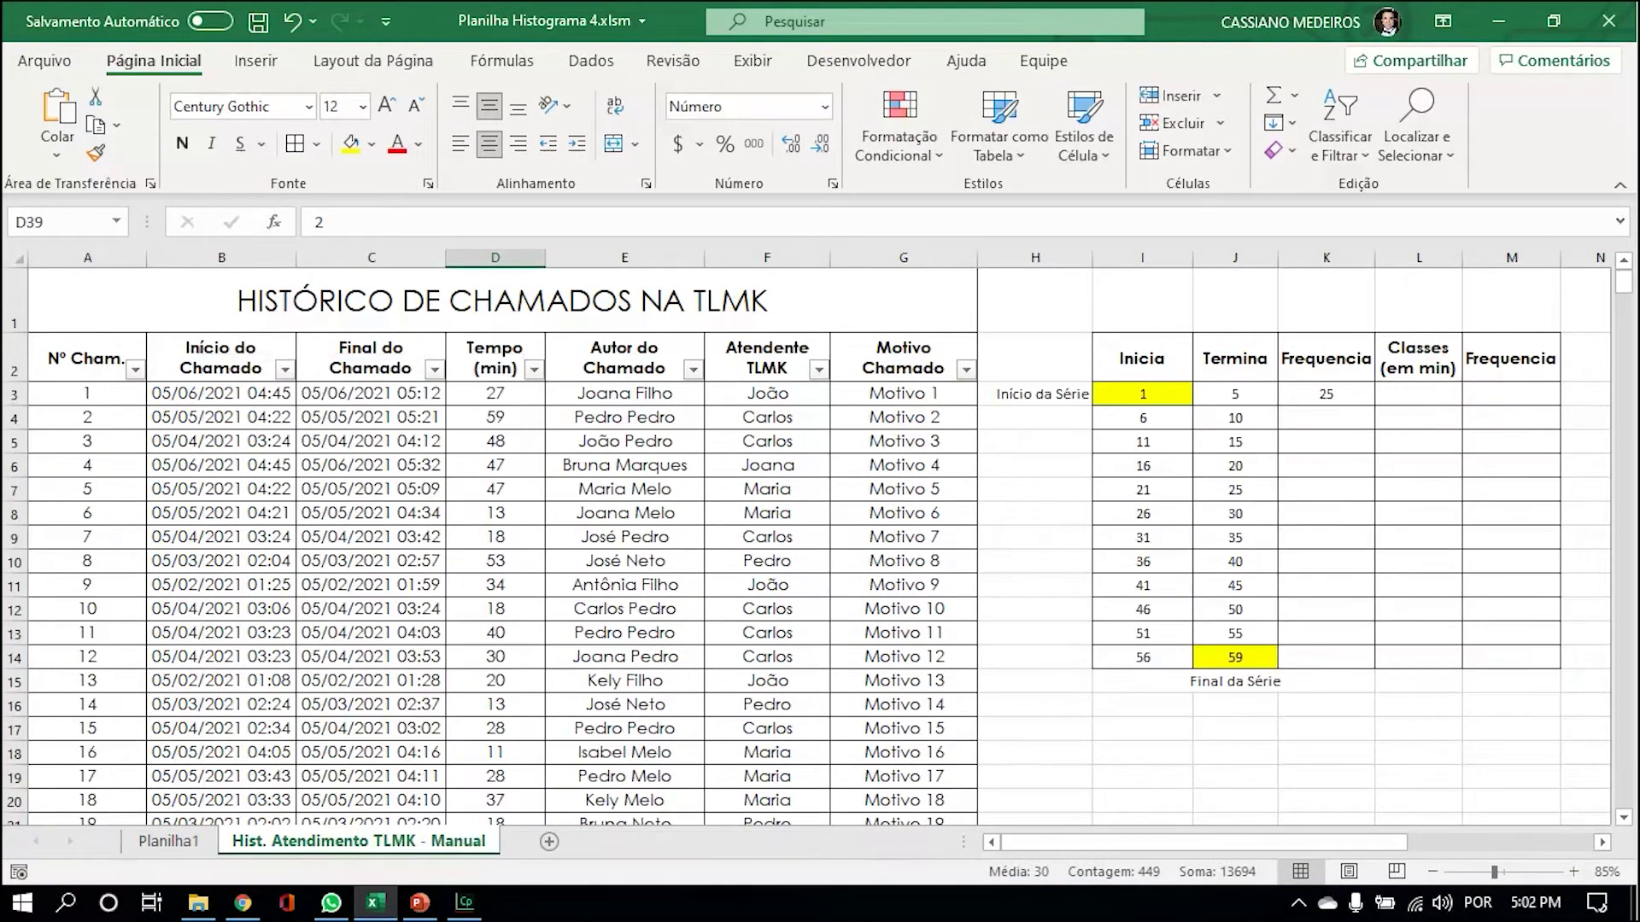
Fill the CONT.SES formula from K3 down to K14 for the remaining duration classes.
click(1325, 395)
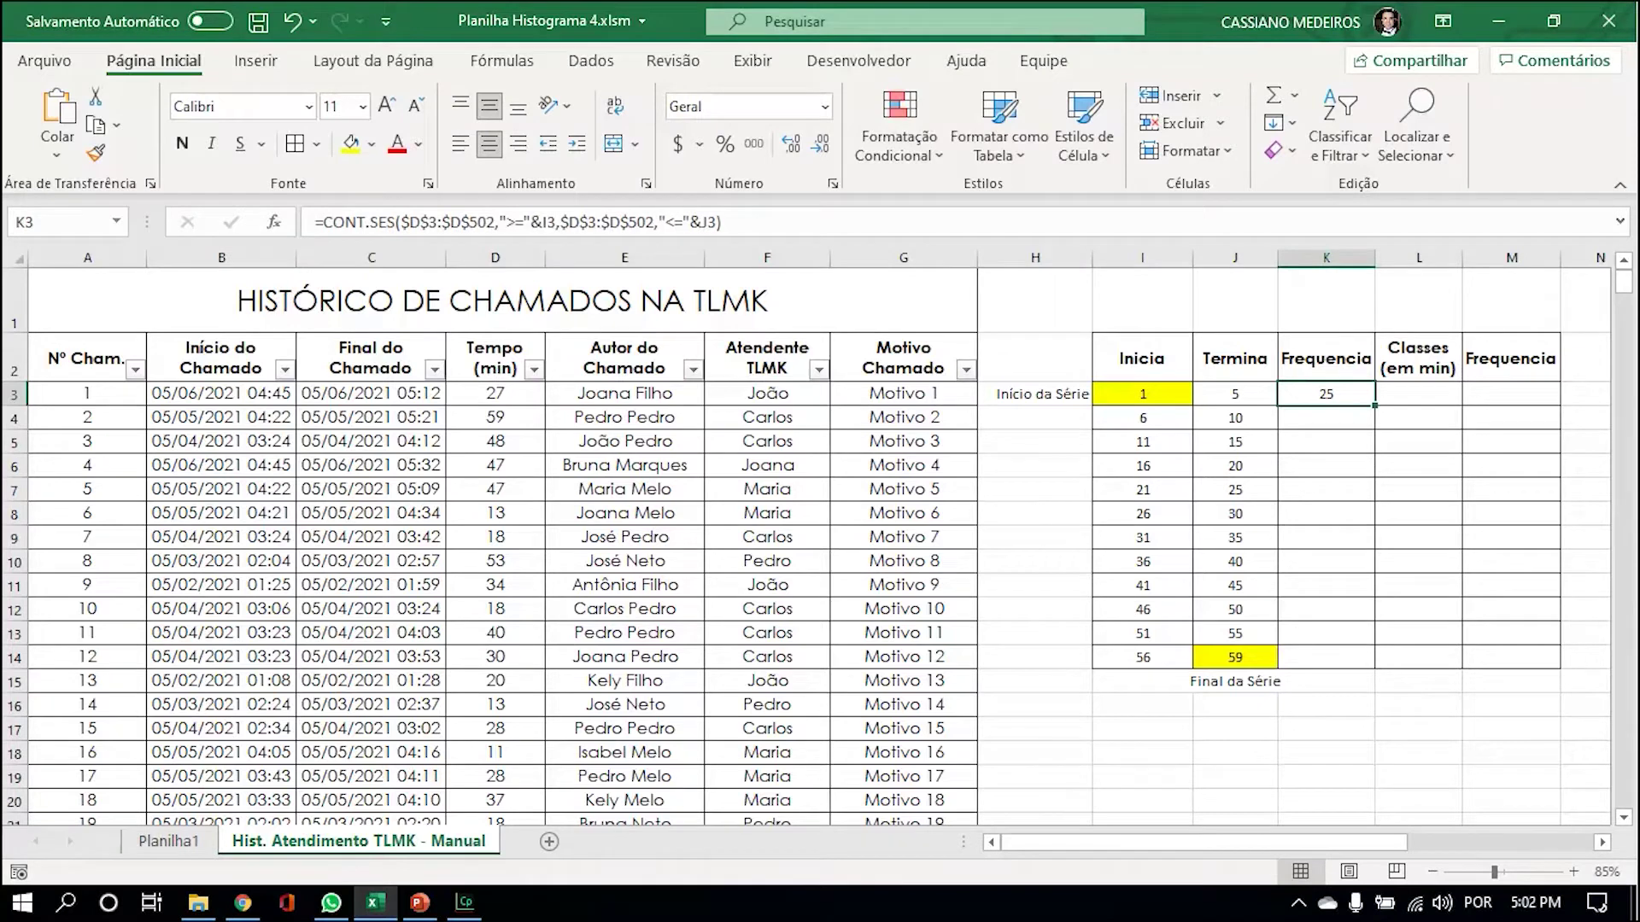
drag(1375, 406, 1357, 673)
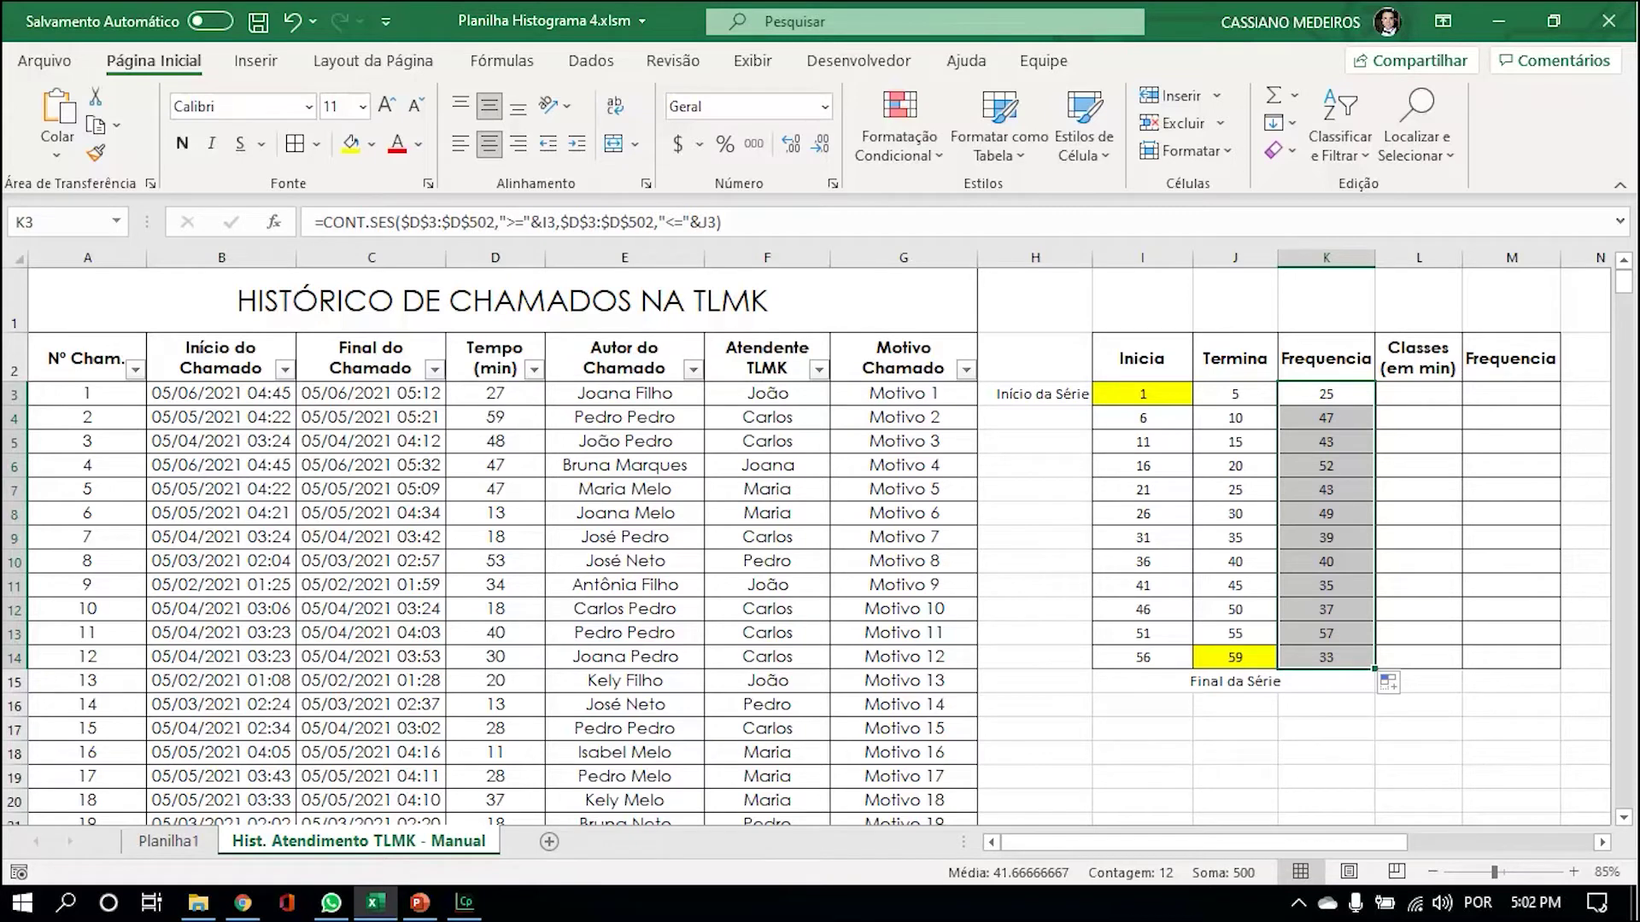
Compare the sum of the frequencies in K3:K14 with the number of call durations in D3:D502.
drag(1325, 395, 1347, 662)
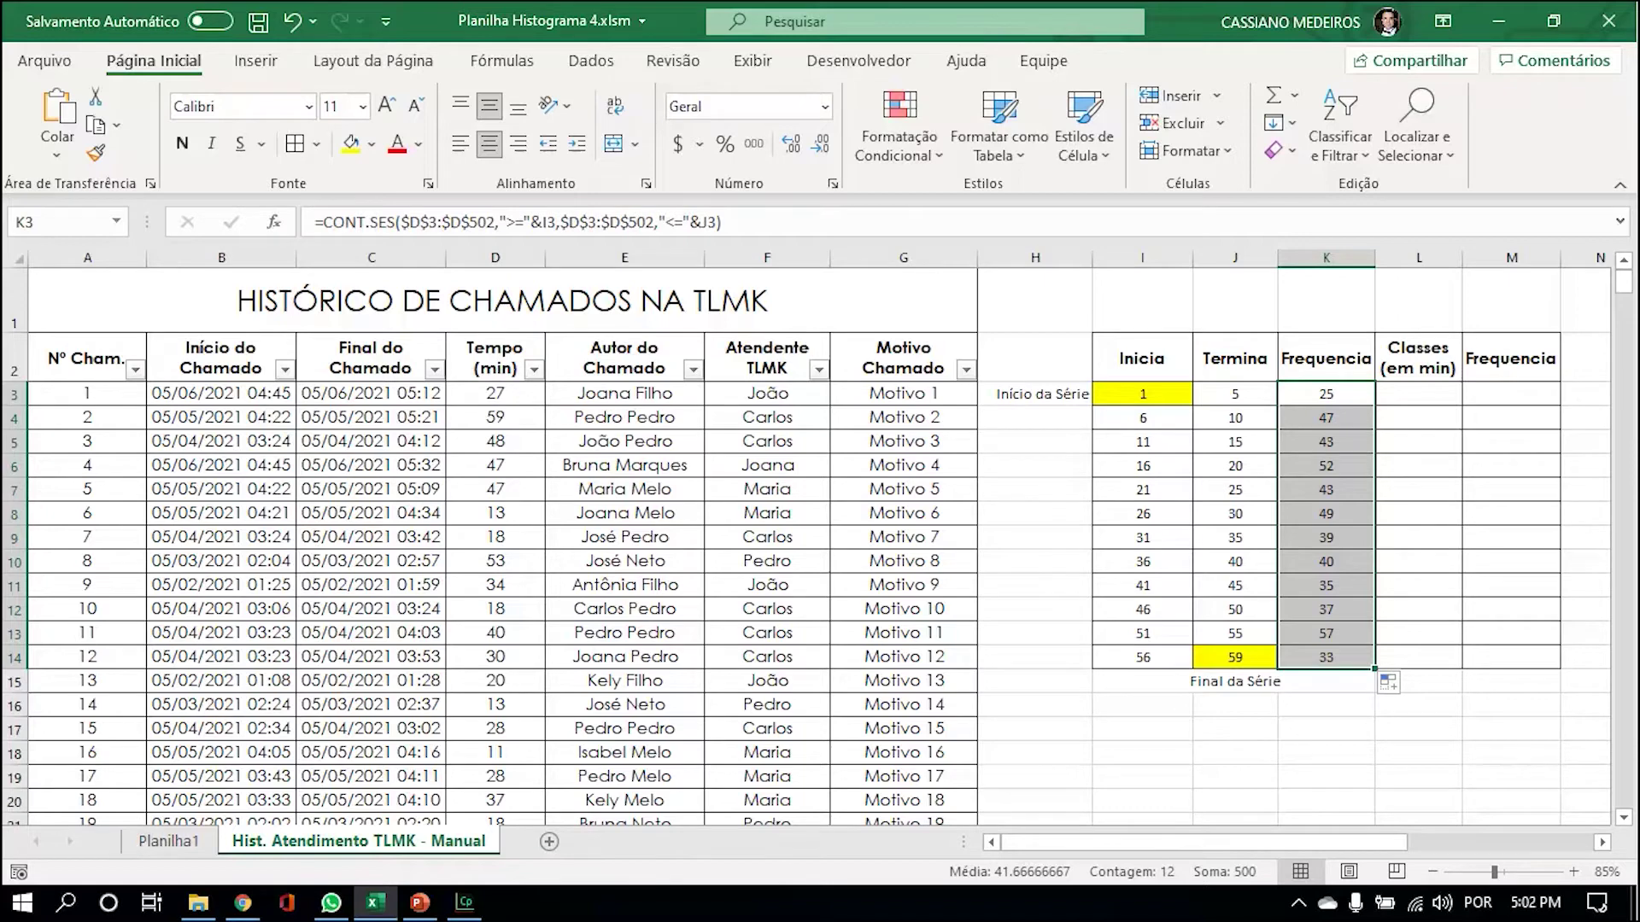
click(496, 394)
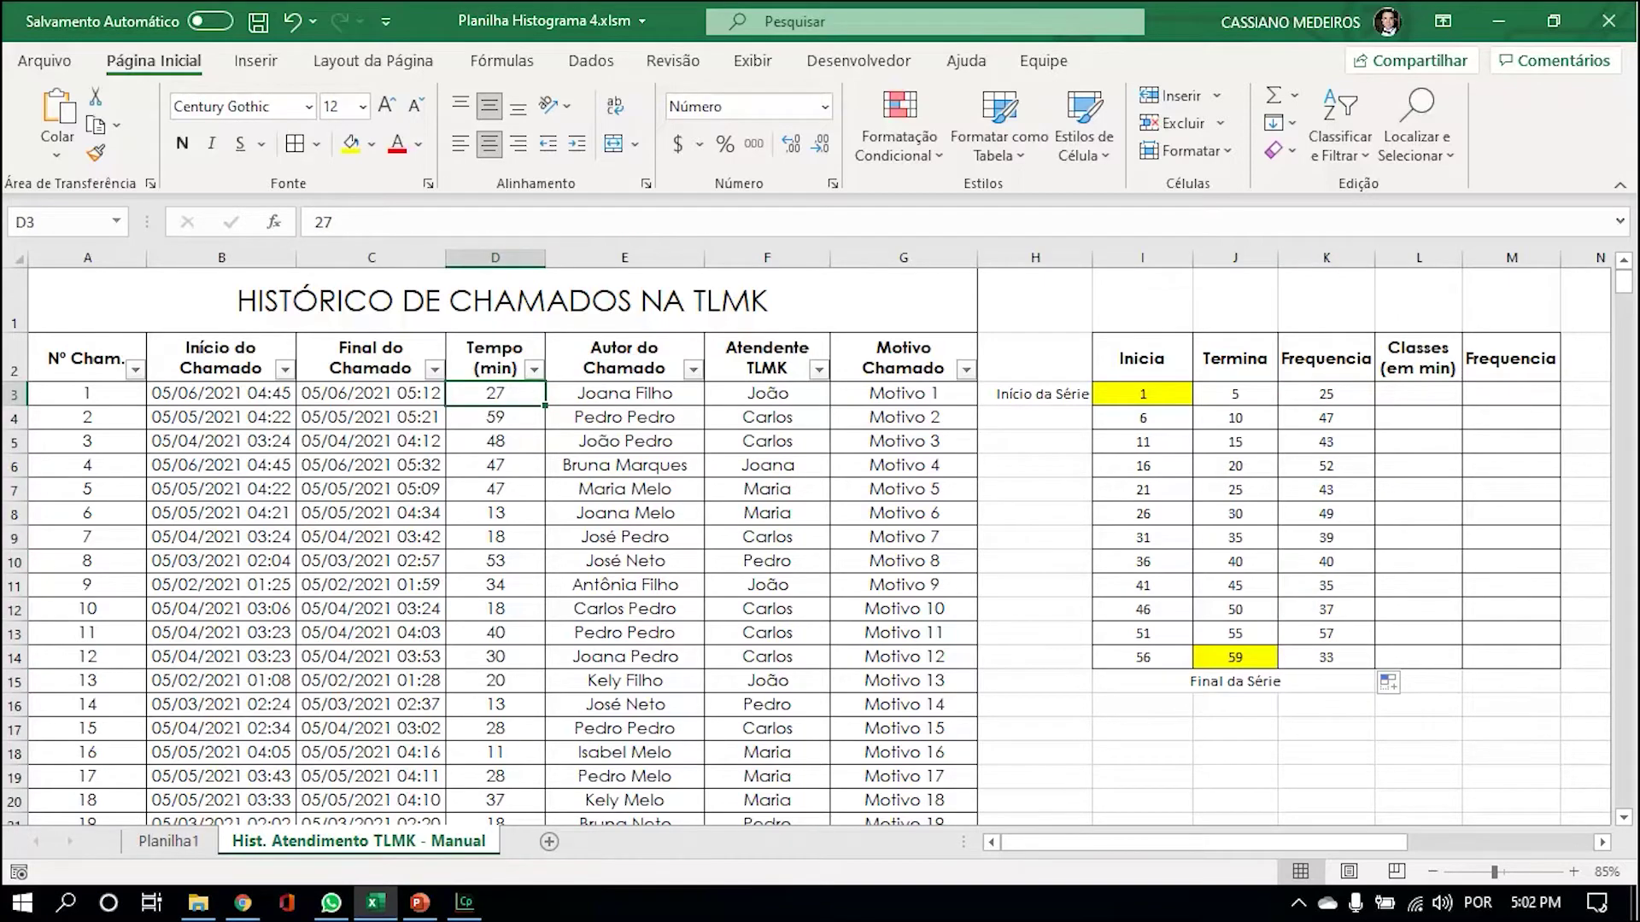
key(ctrl+shift+Down)
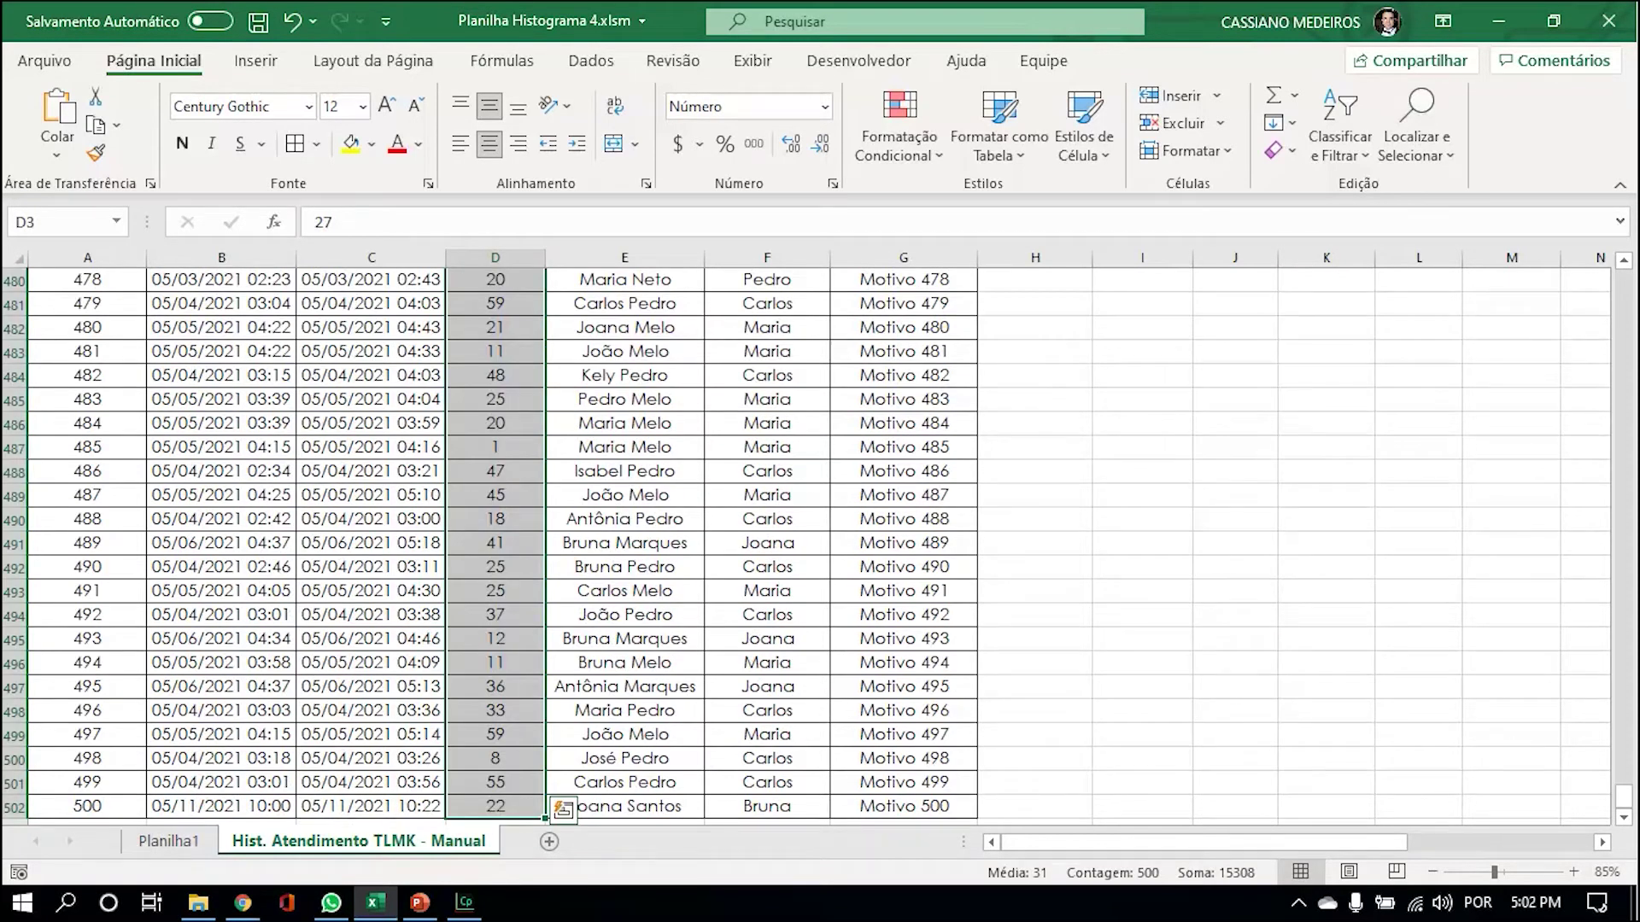
key(ctrl+Up)
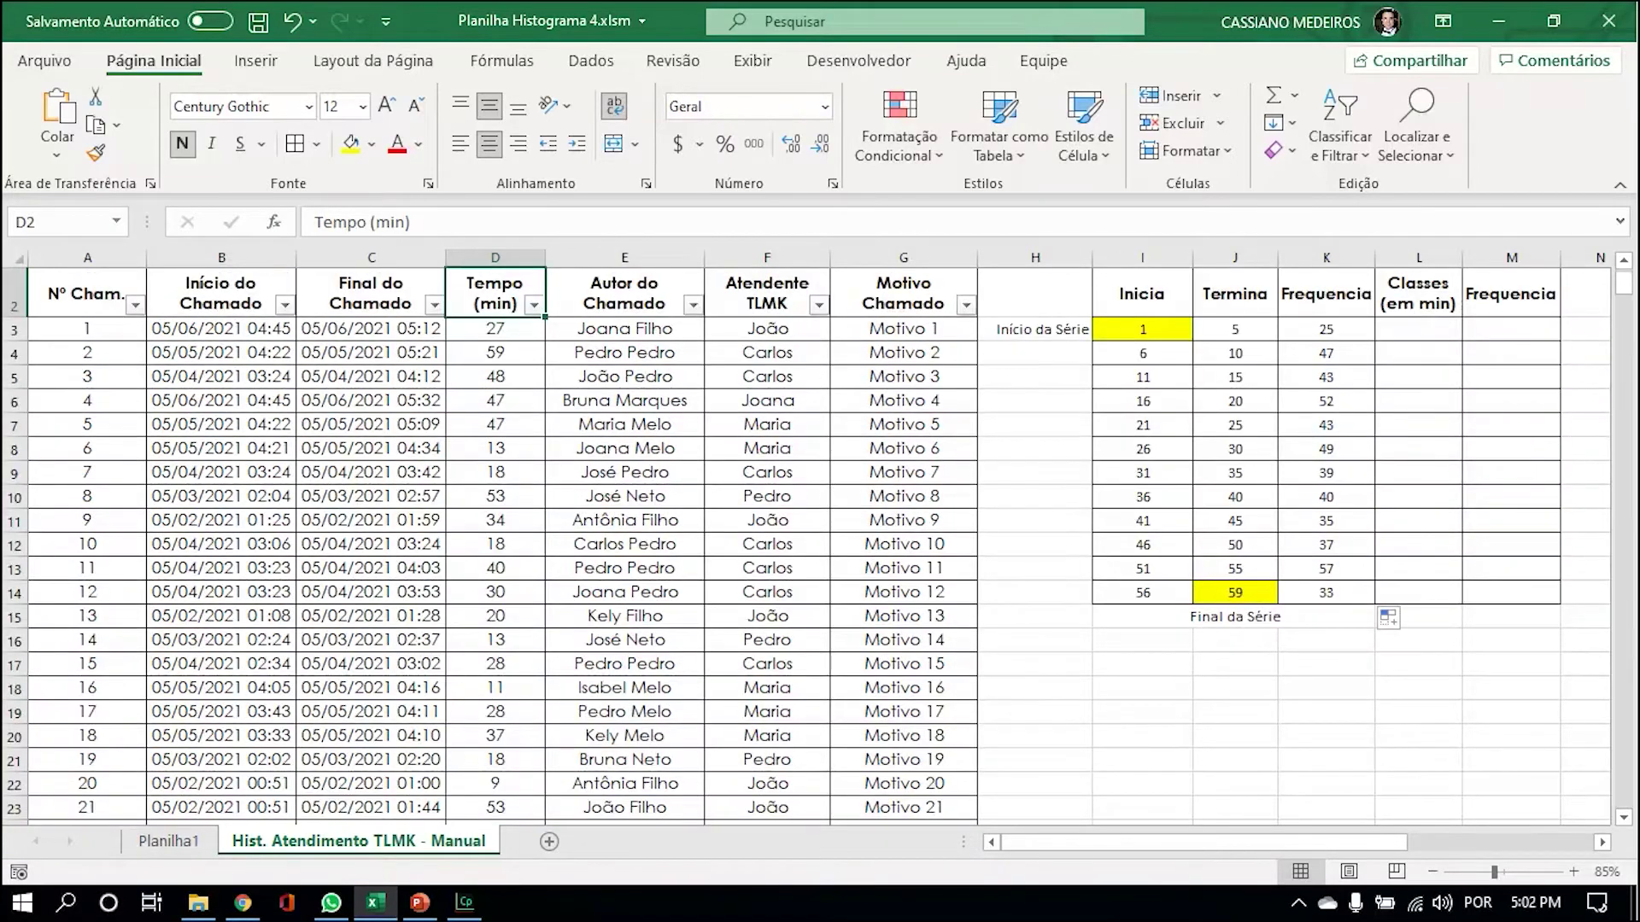
key(Down)
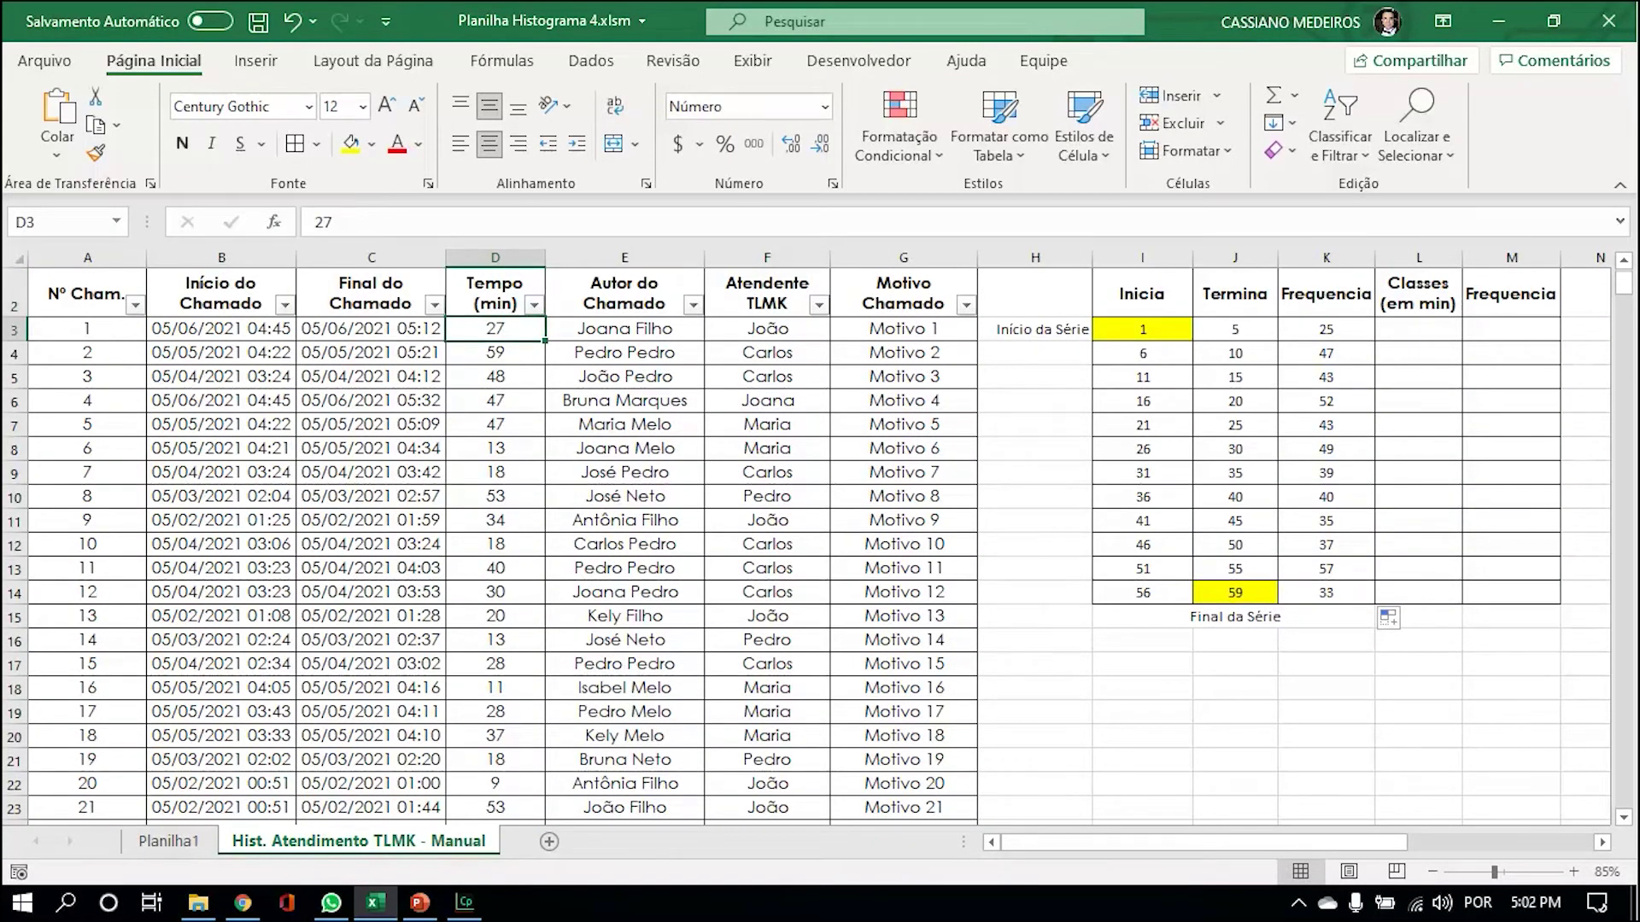
Enter the formula =I3&" - "&J3 in L3 to build the first class label.
scroll(1256, 375, up, 1)
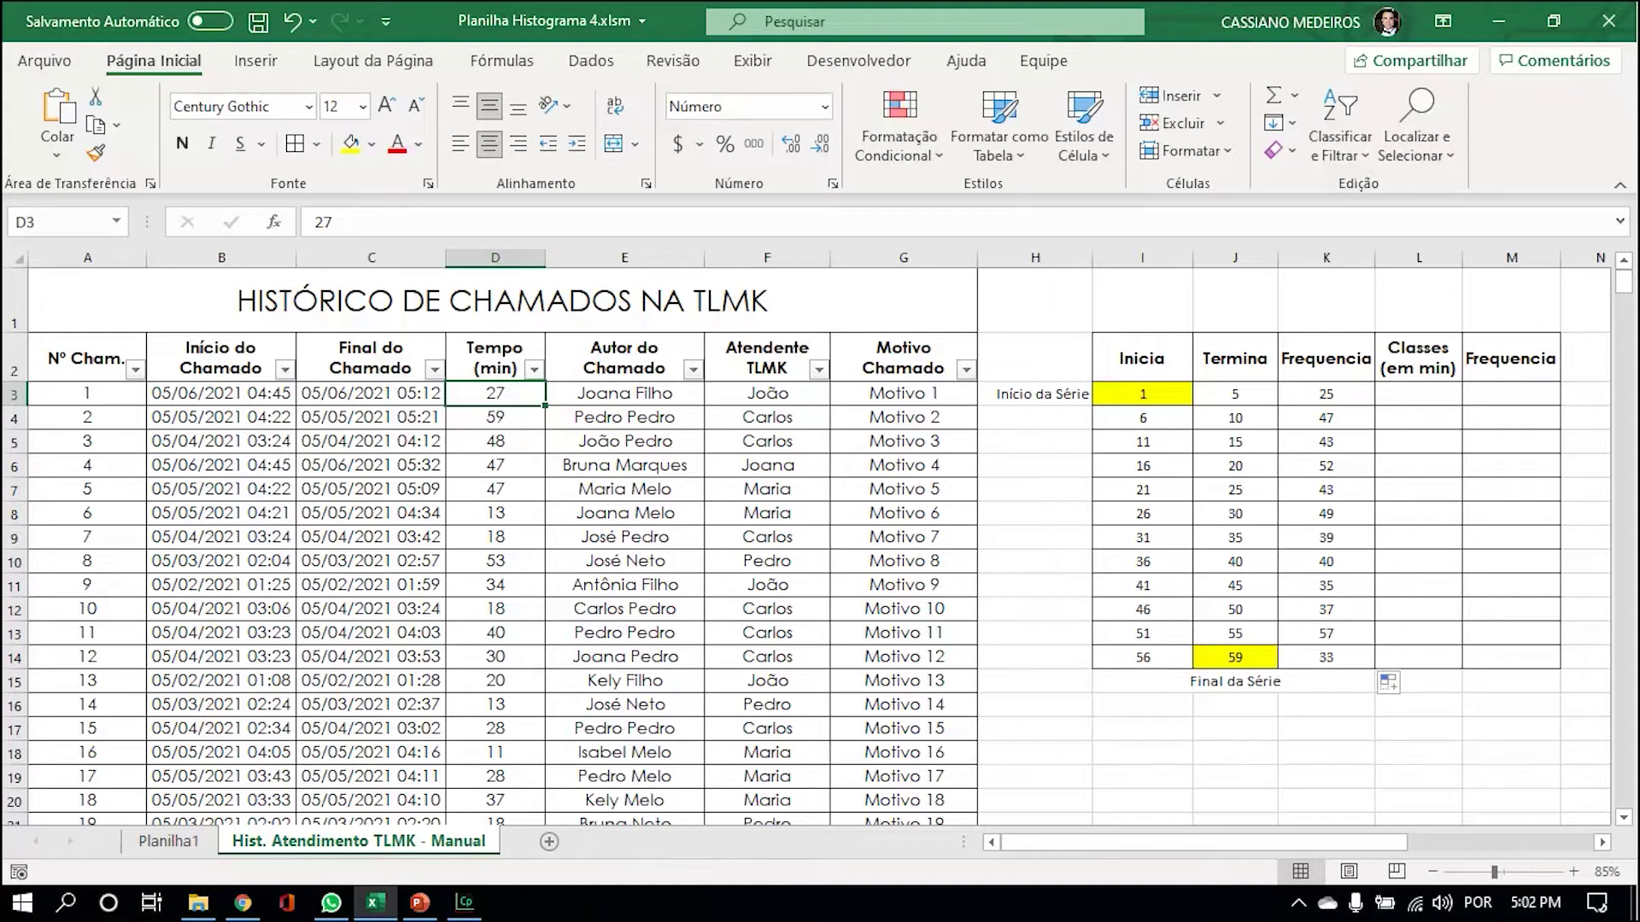
click(1418, 394)
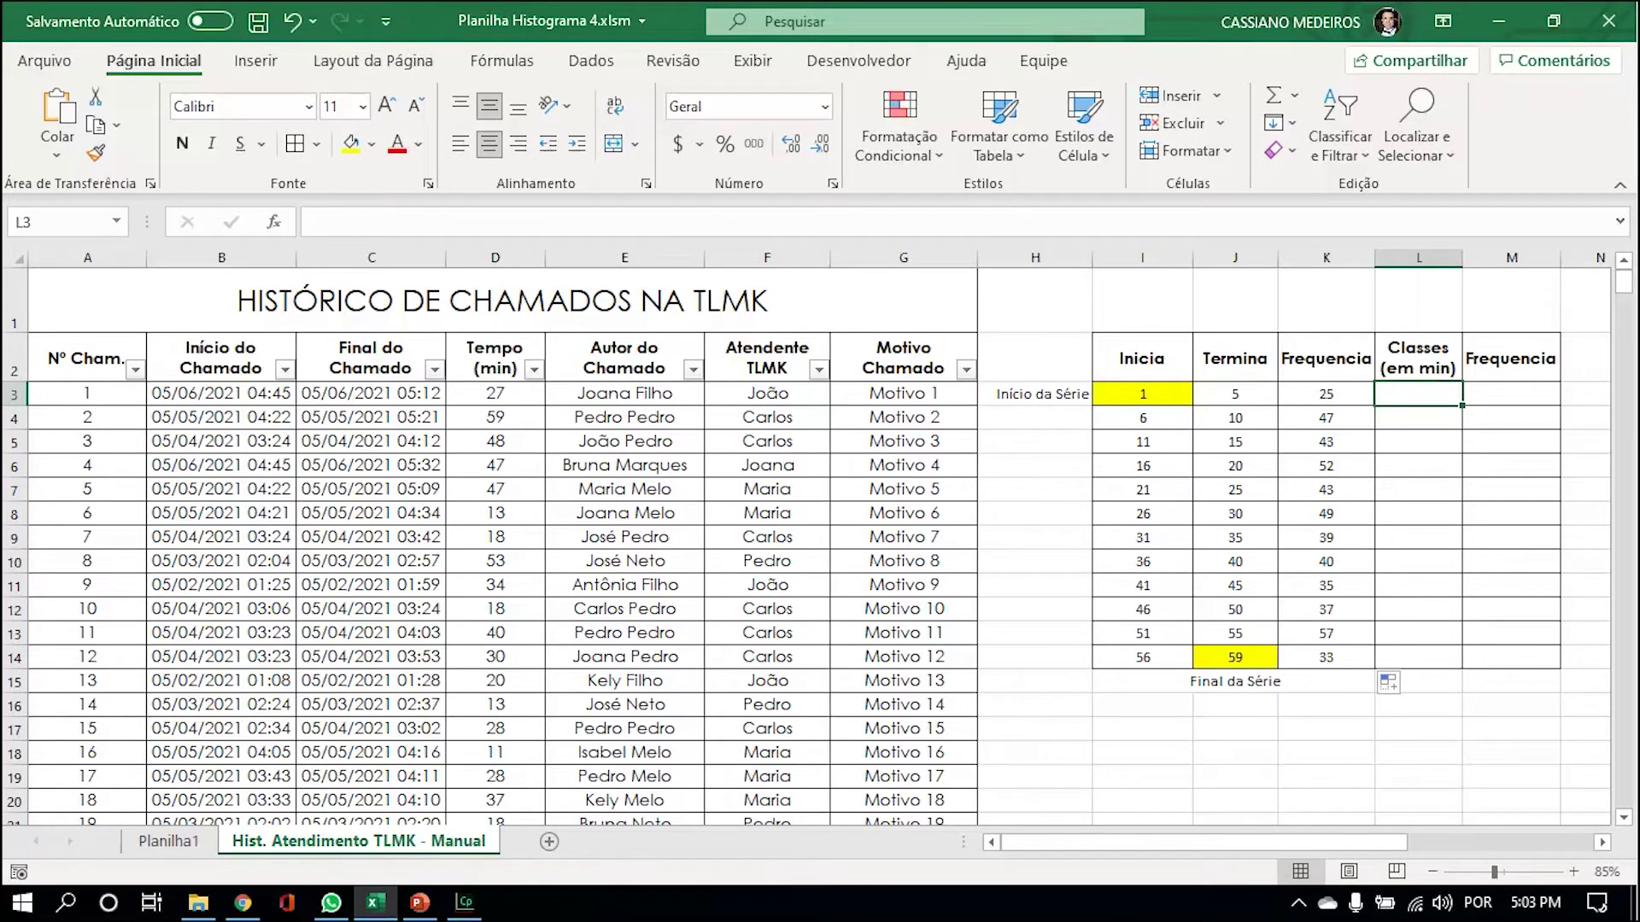
text(=)
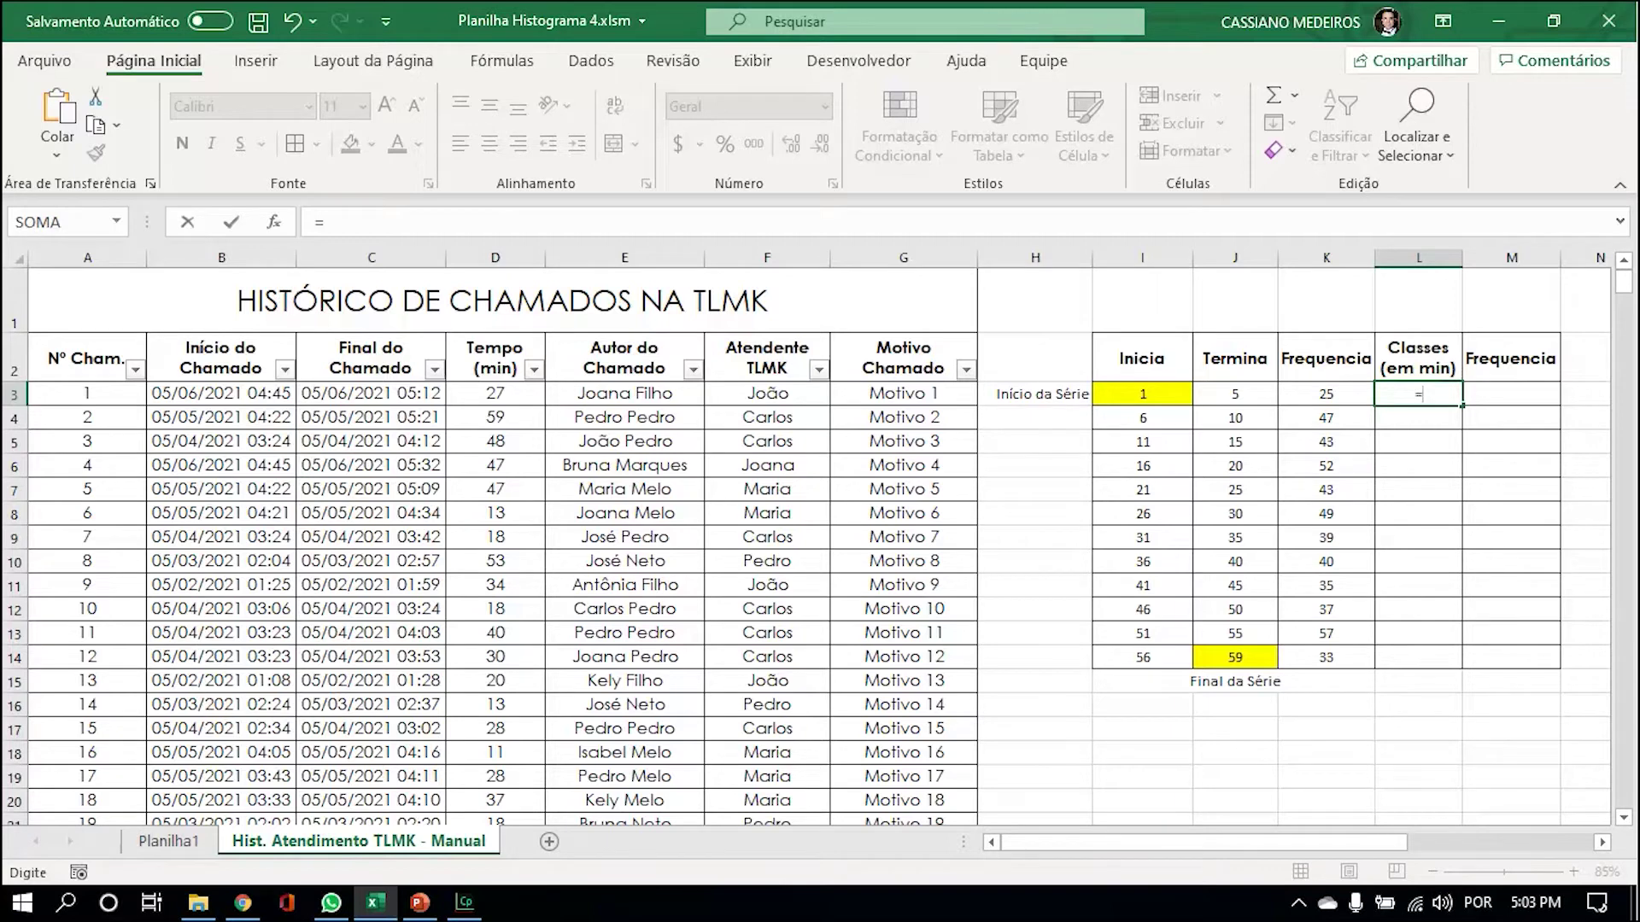
text(")
key(BackSpace)
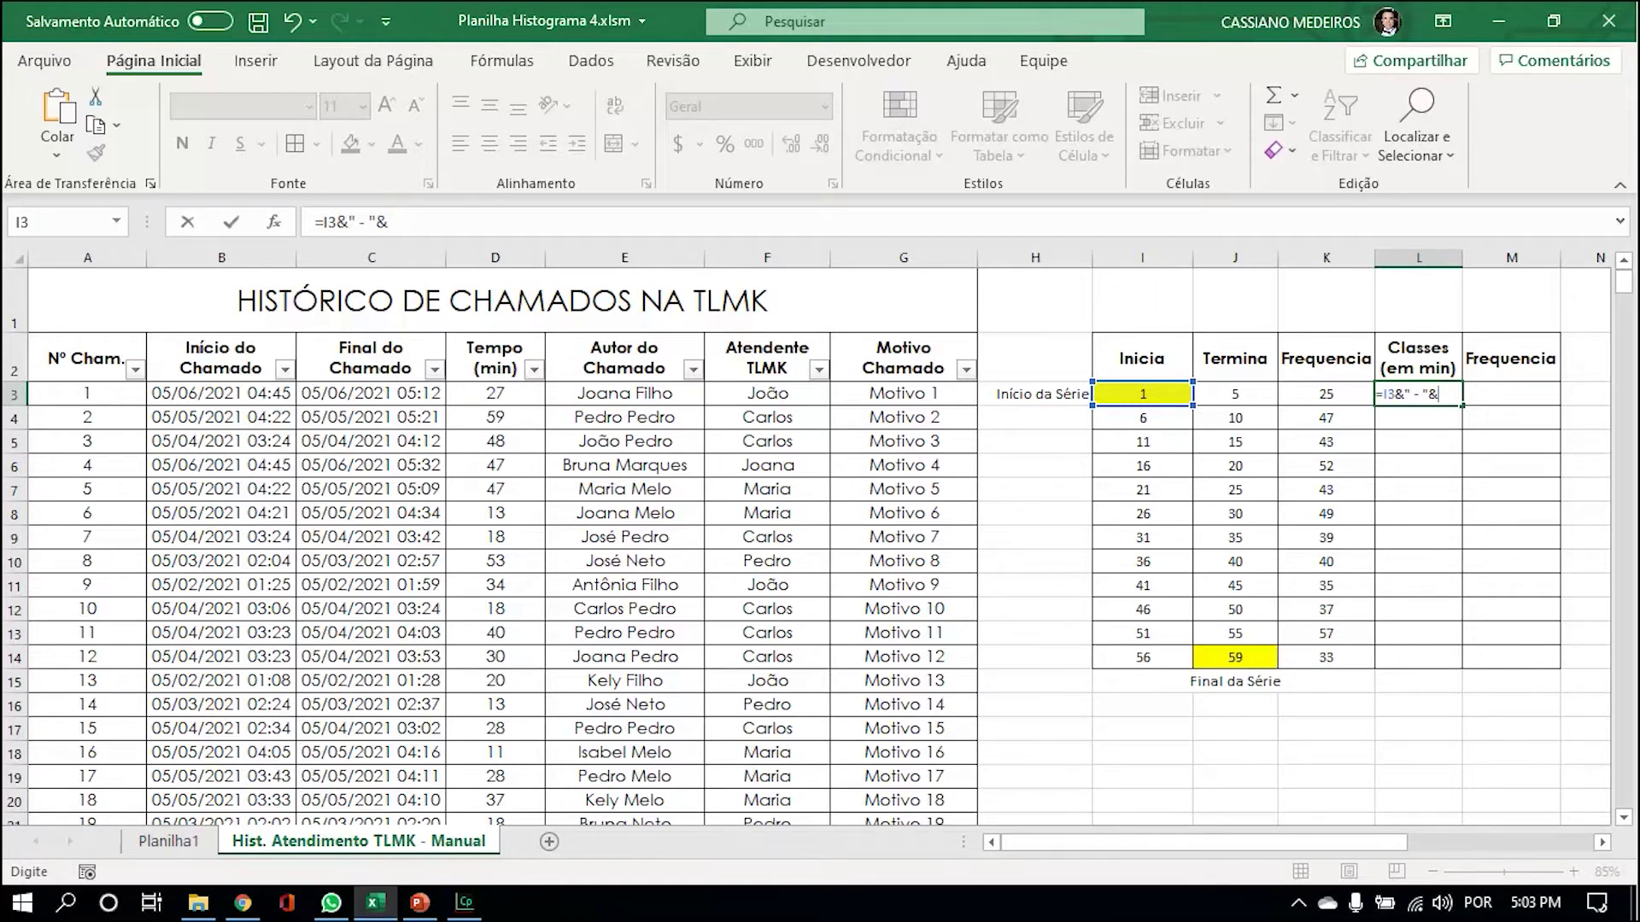
key(Left)
key(Left)
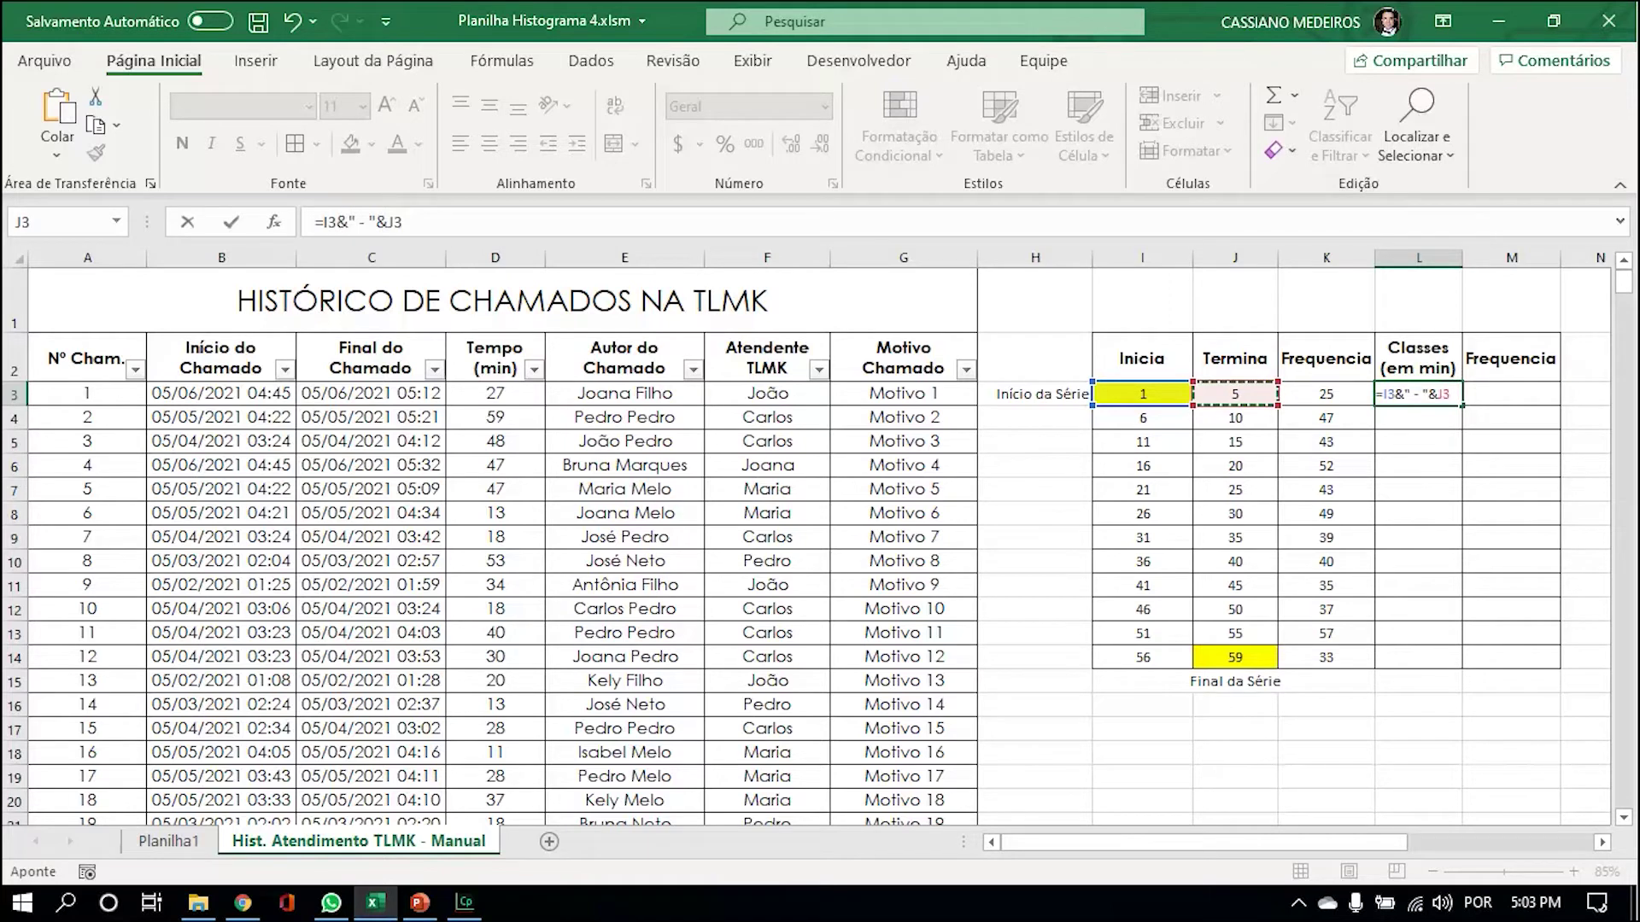
key(Return)
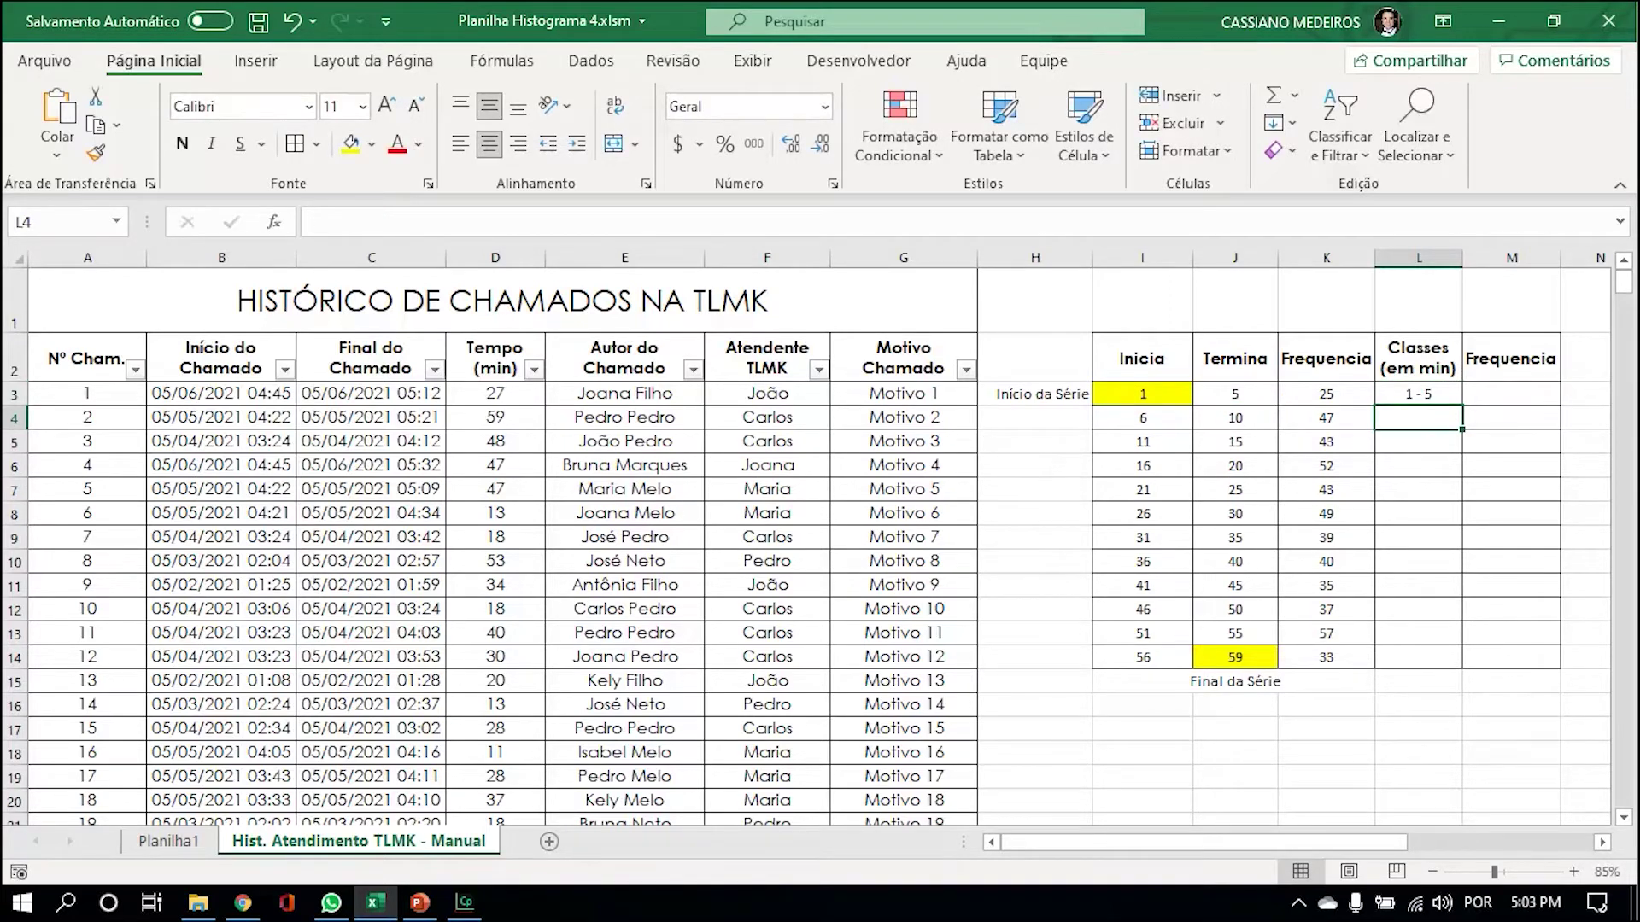
Fill the class label formula from L3 down to L14.
key(Up)
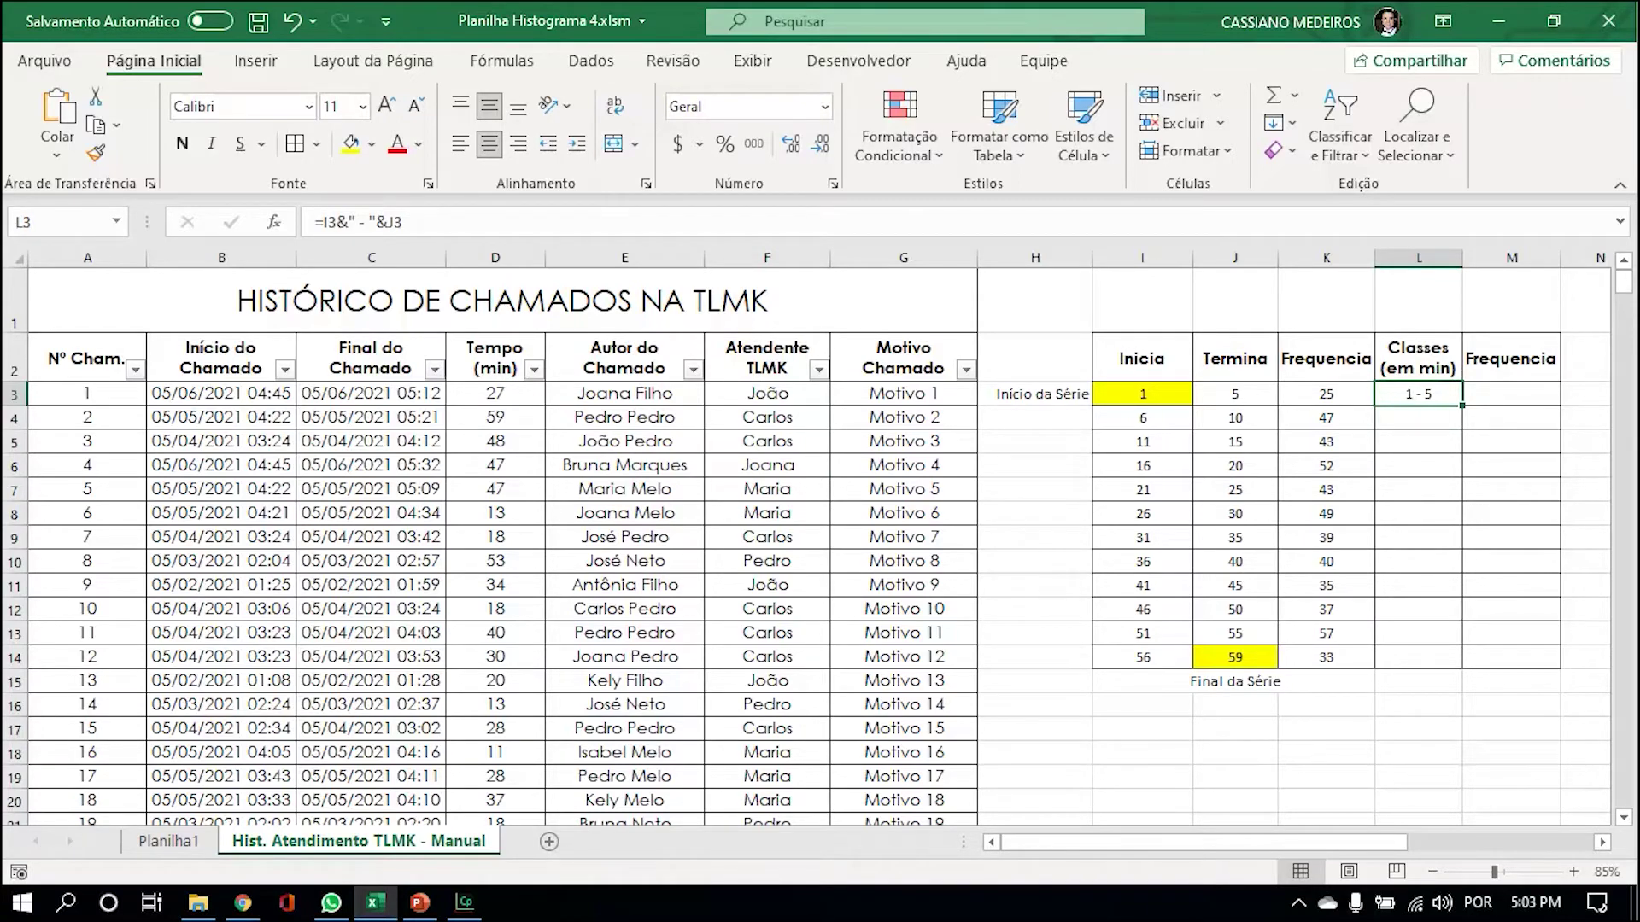
drag(1462, 405, 1464, 674)
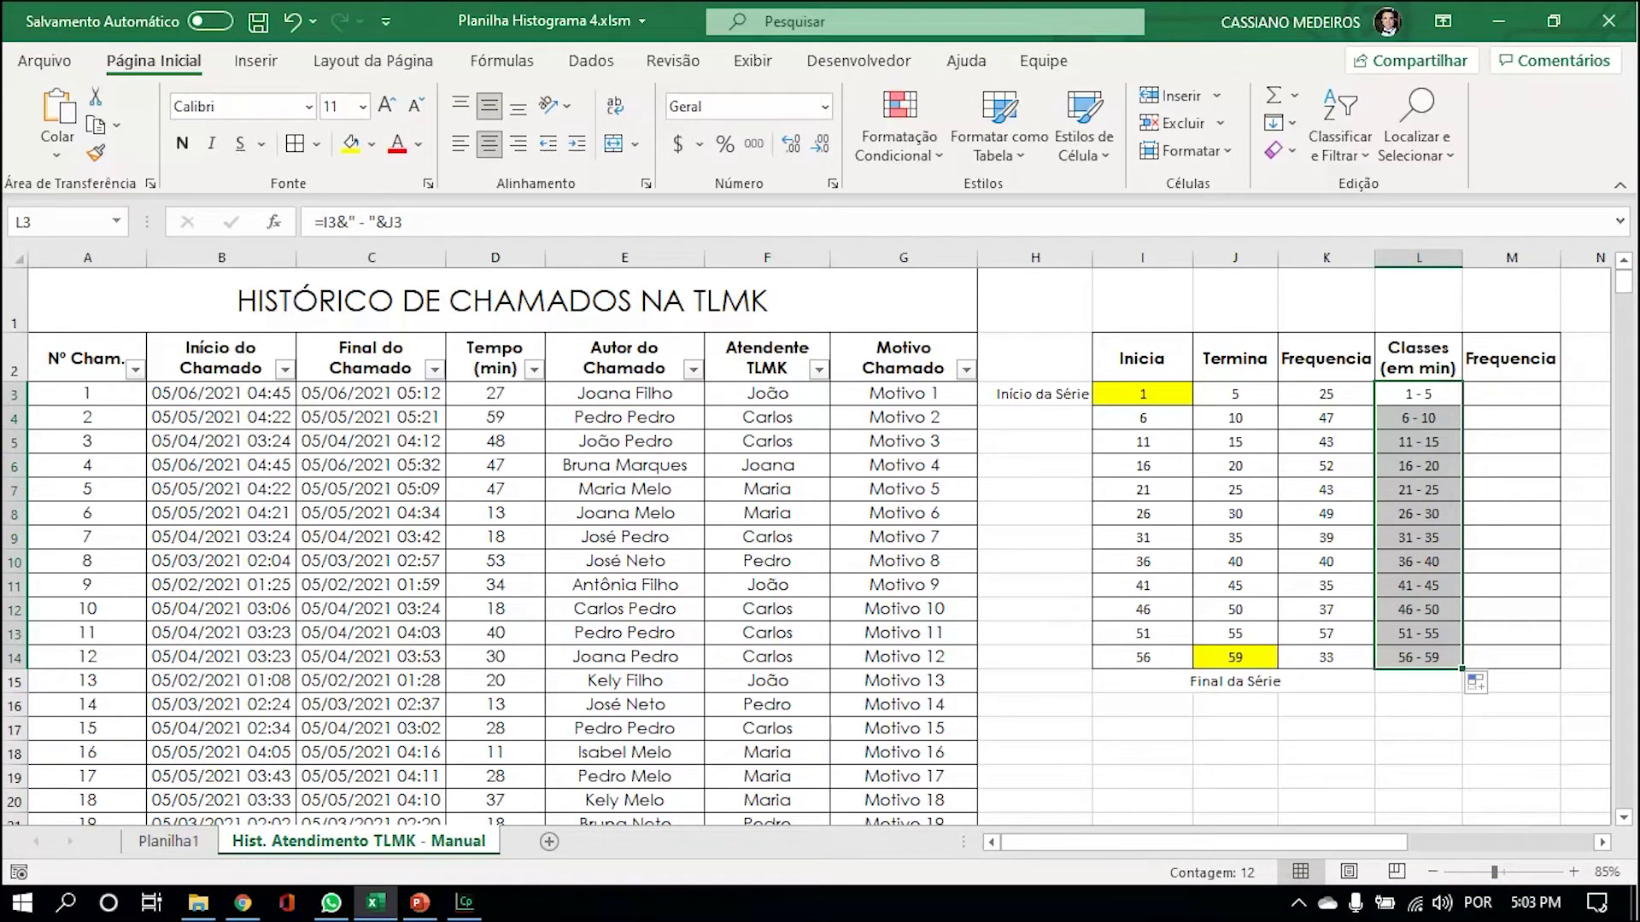
click(1418, 394)
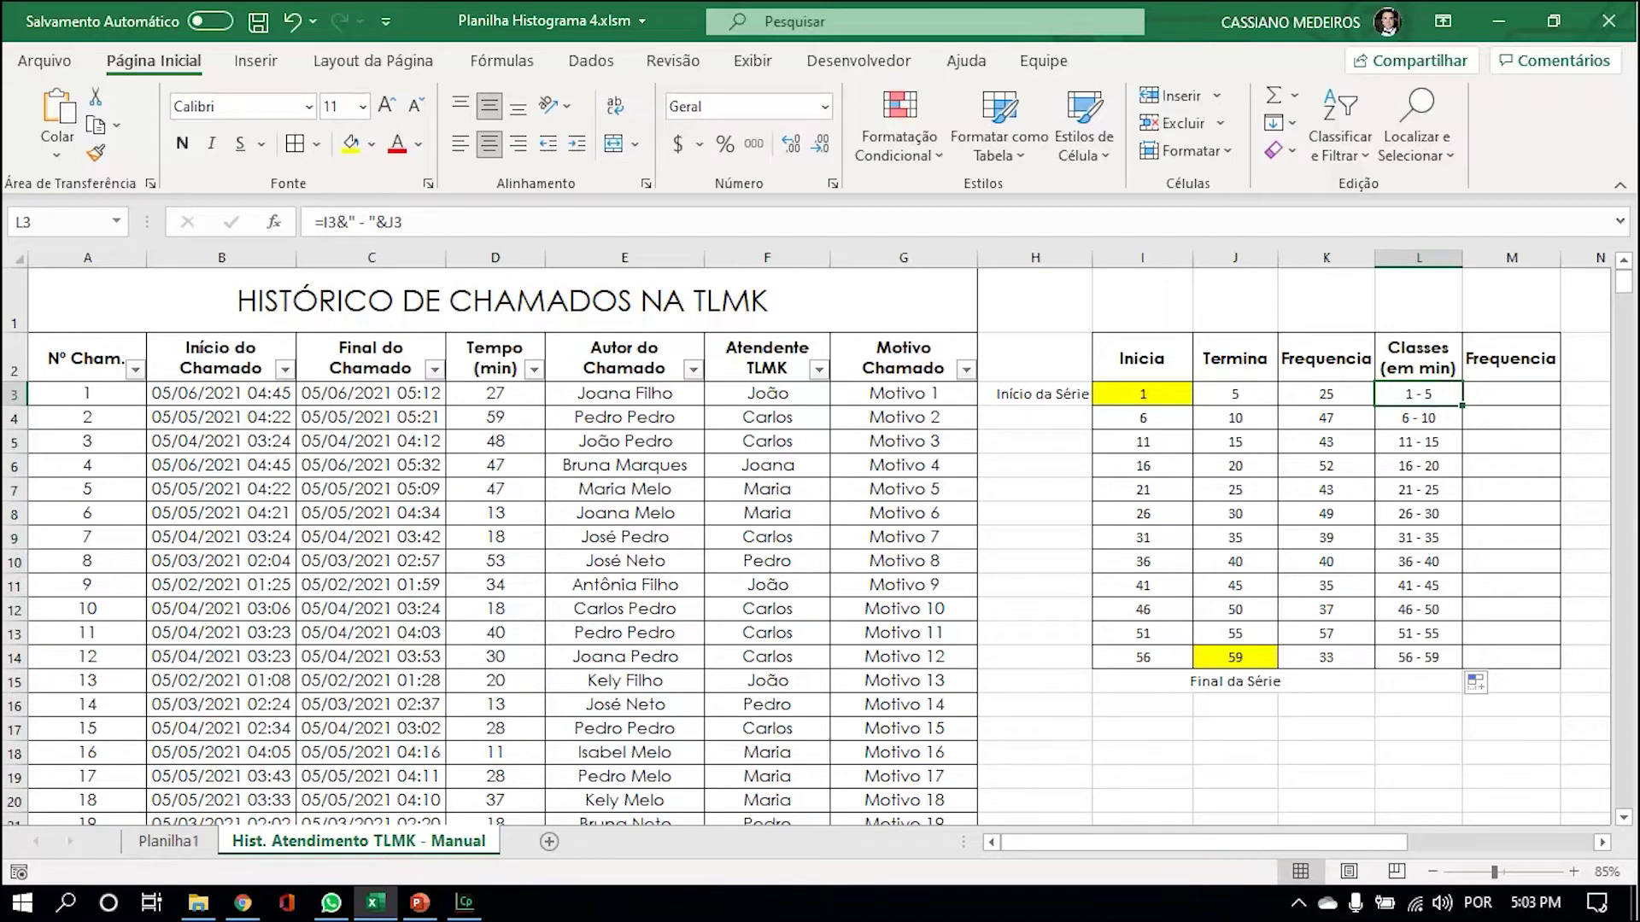
Enter =K3 in M3 and fill it down to M14 to repeat the frequencies beside the class labels.
click(1510, 394)
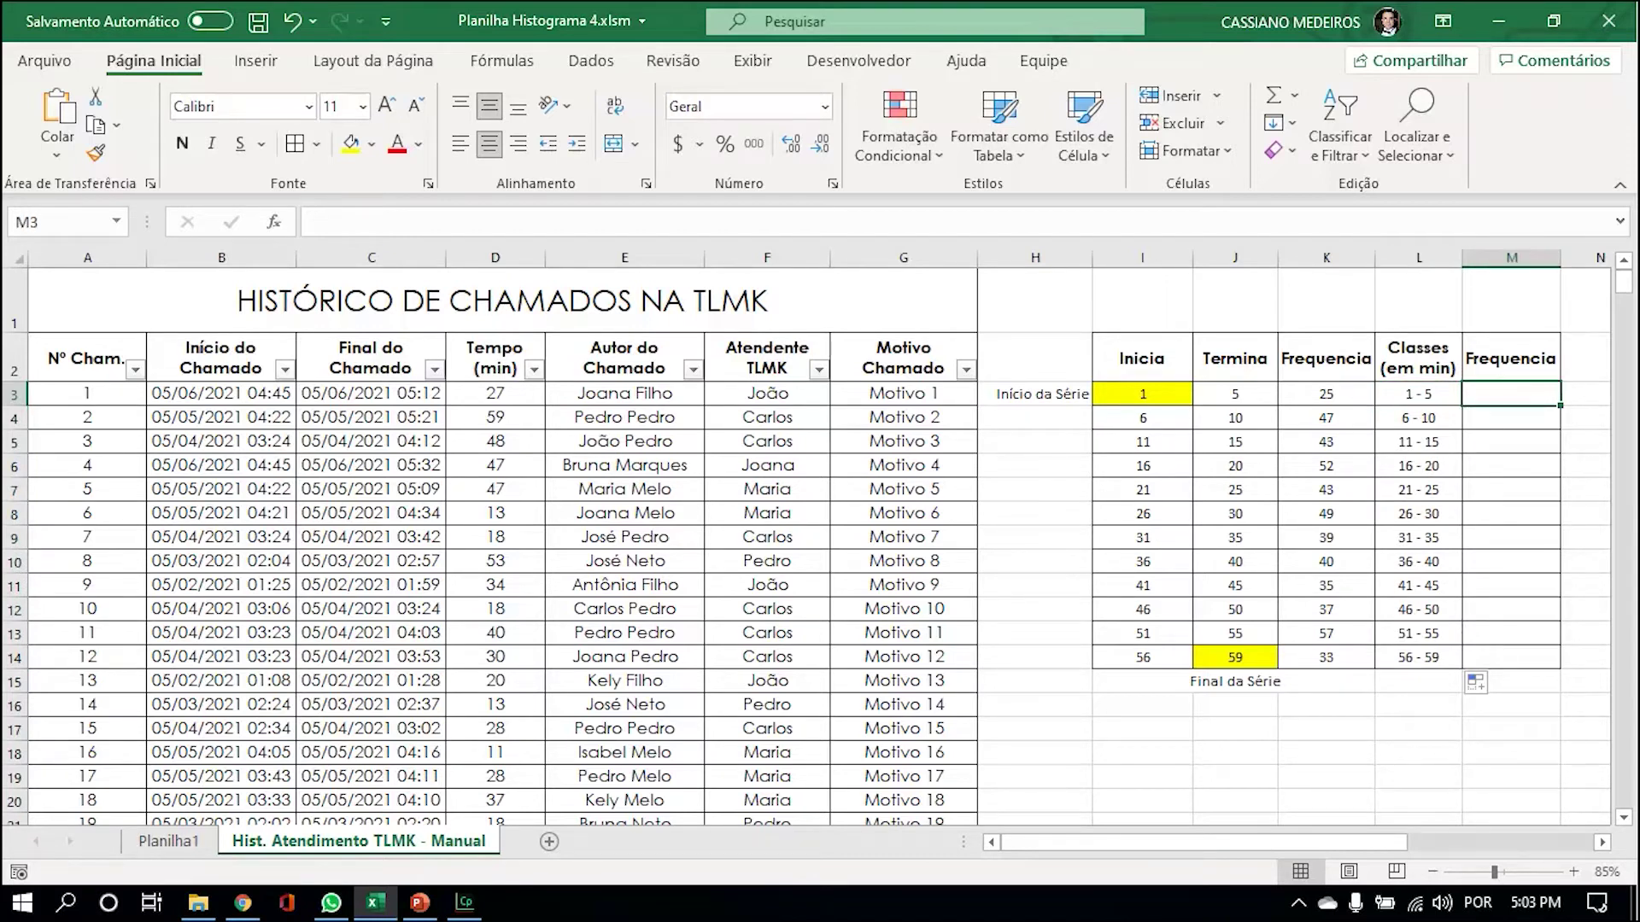
text(=)
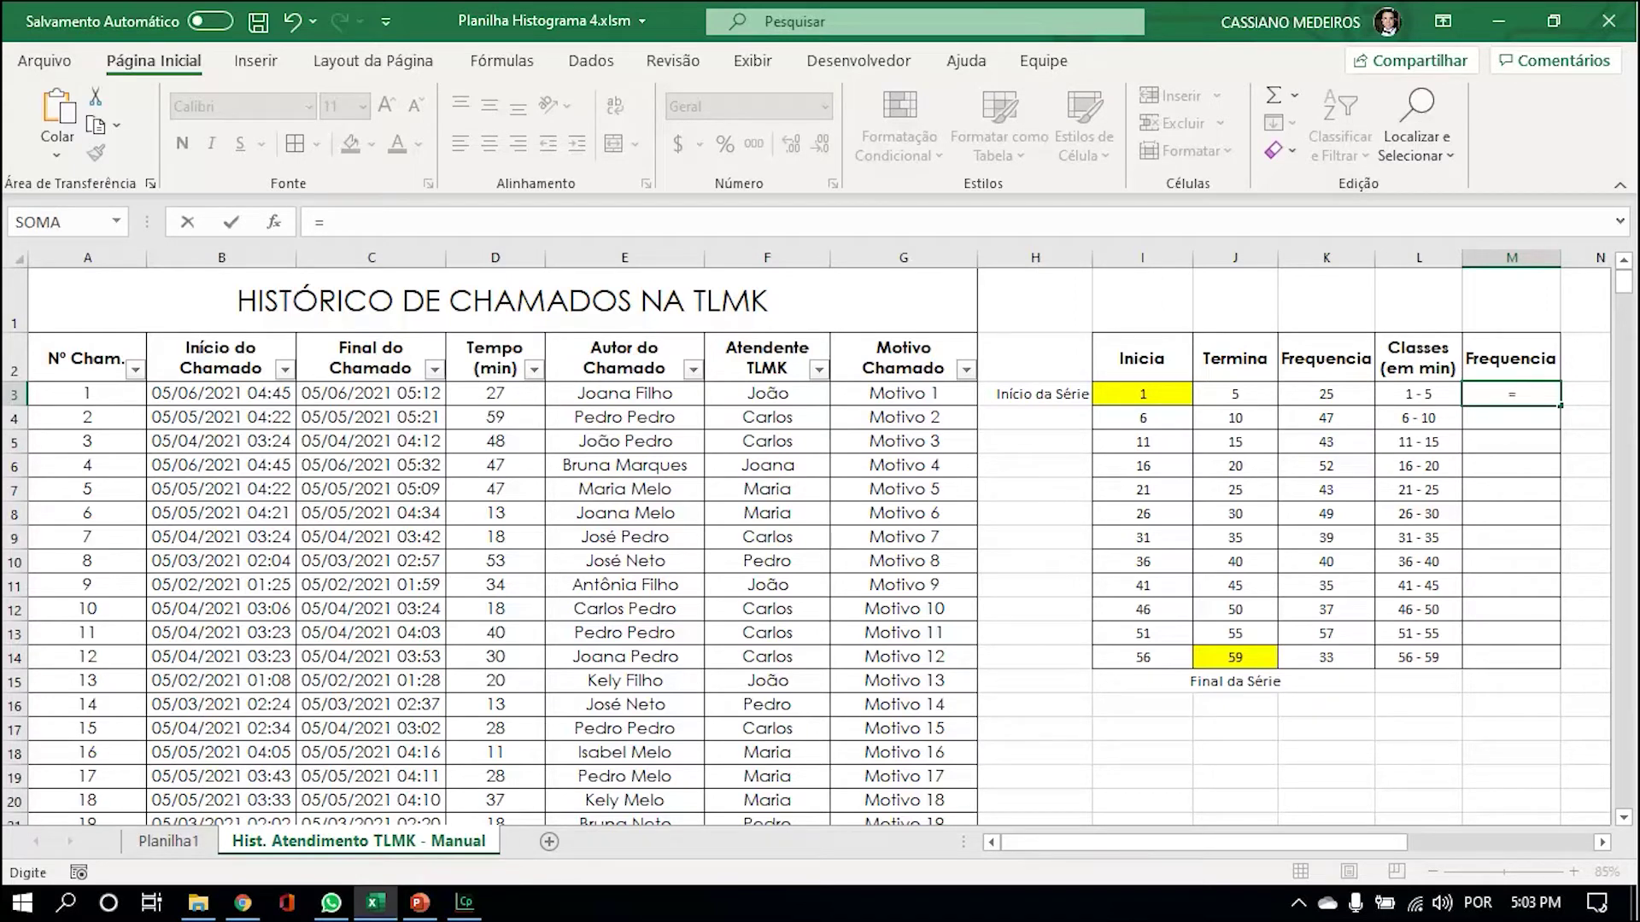
key(Left)
key(Left)
key(Return)
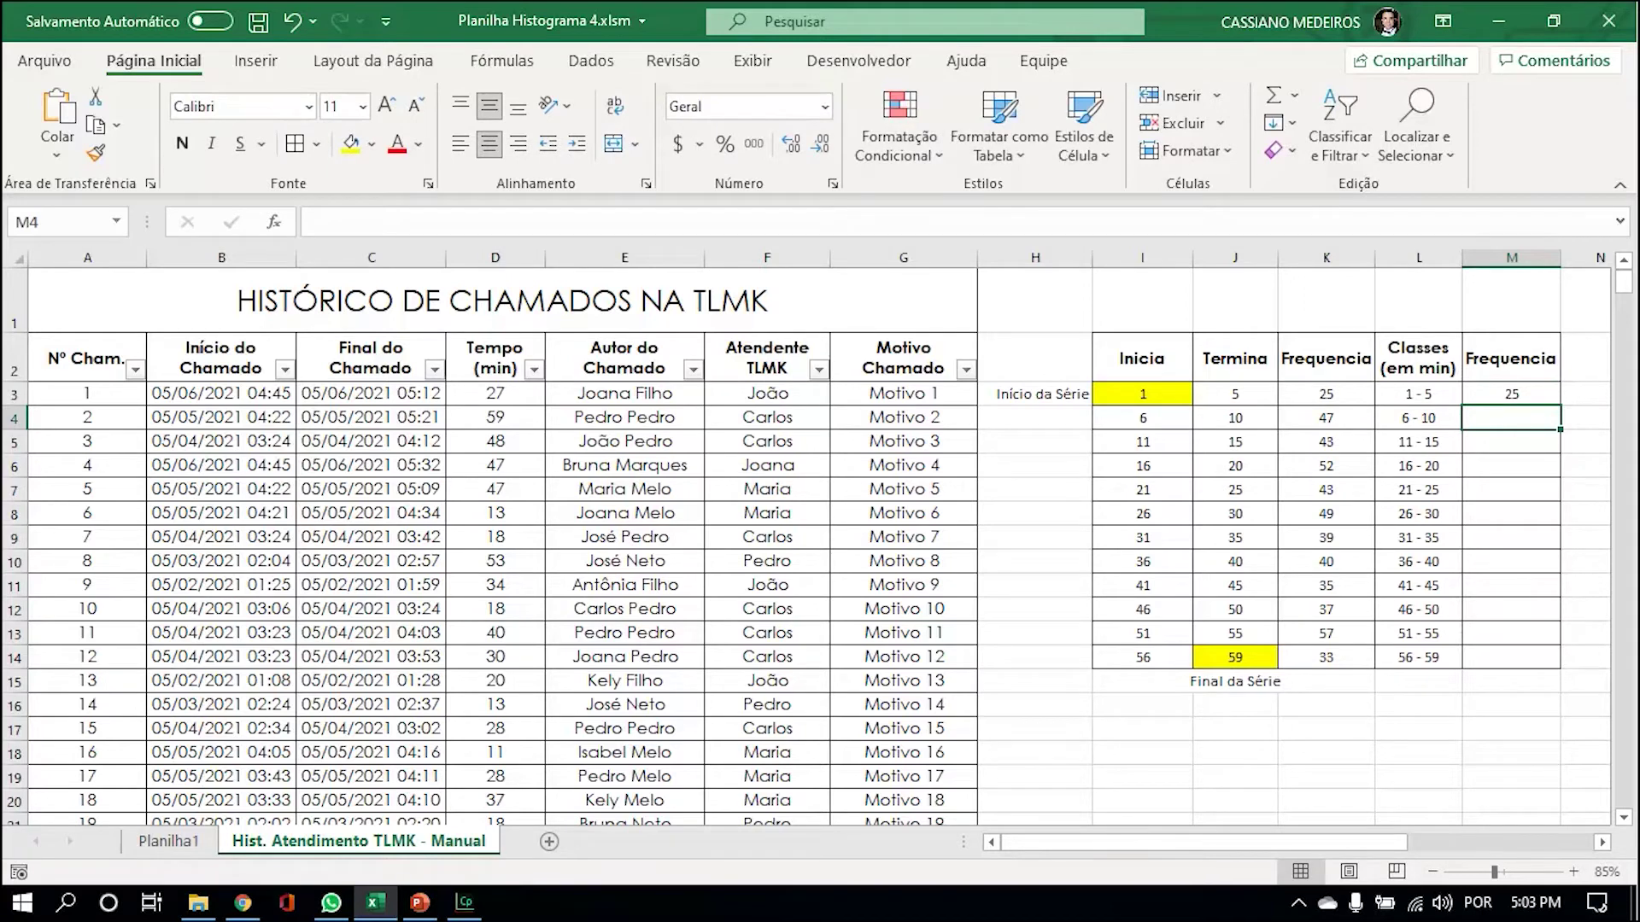
key(Up)
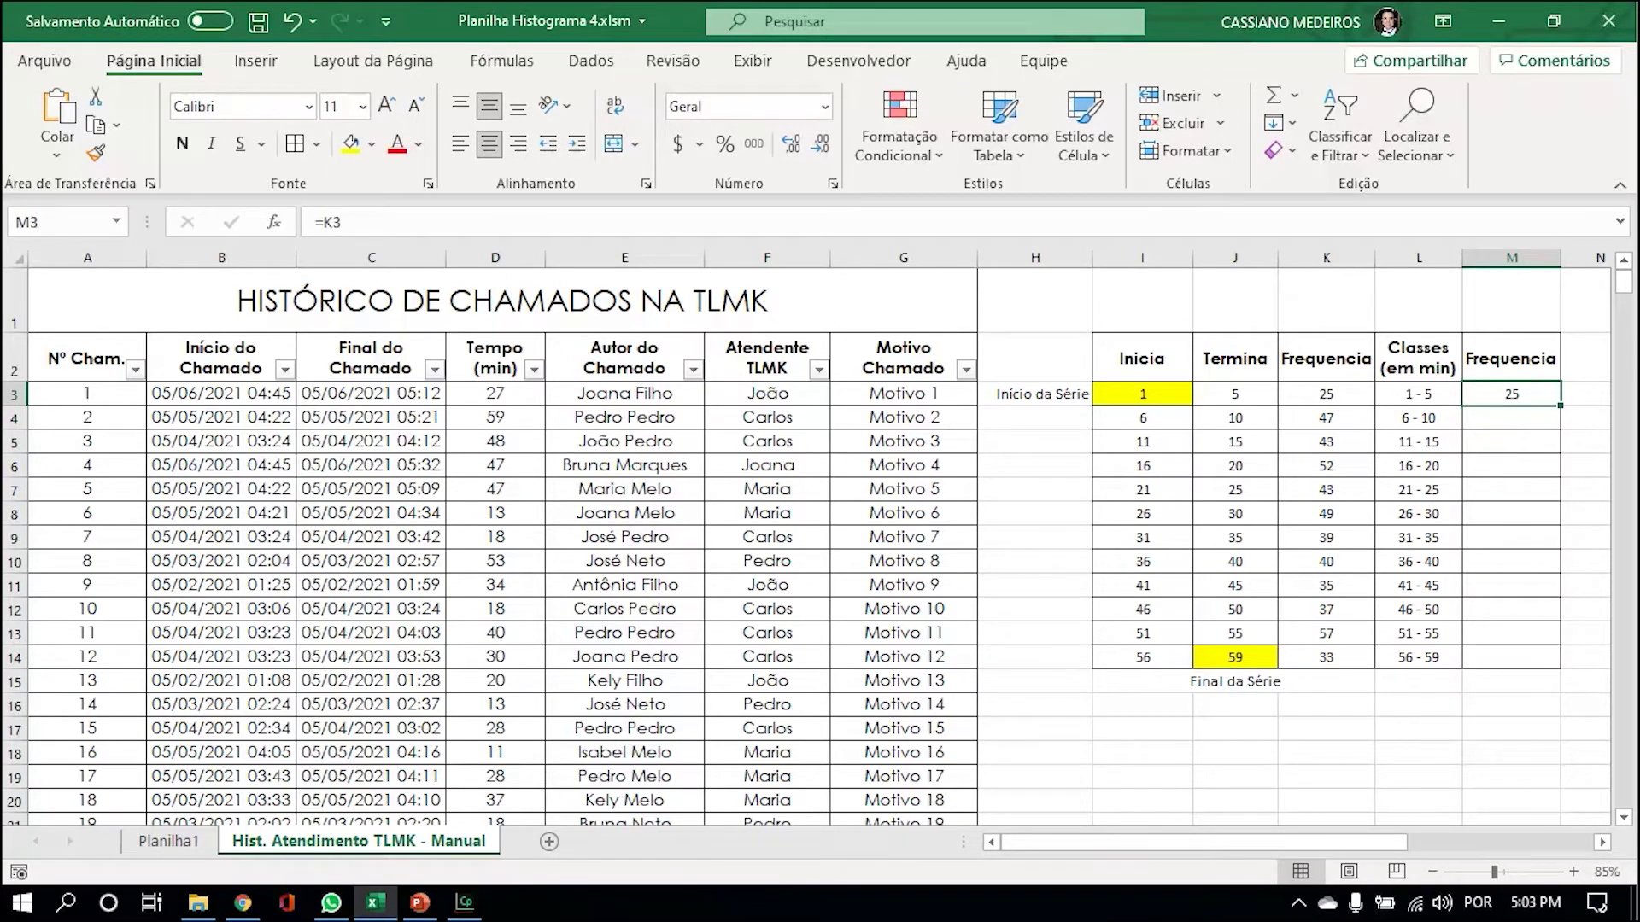
mouse_move(1559, 405)
mouse_down()
mouse_move(1569, 692)
mouse_move(1571, 670)
mouse_up()
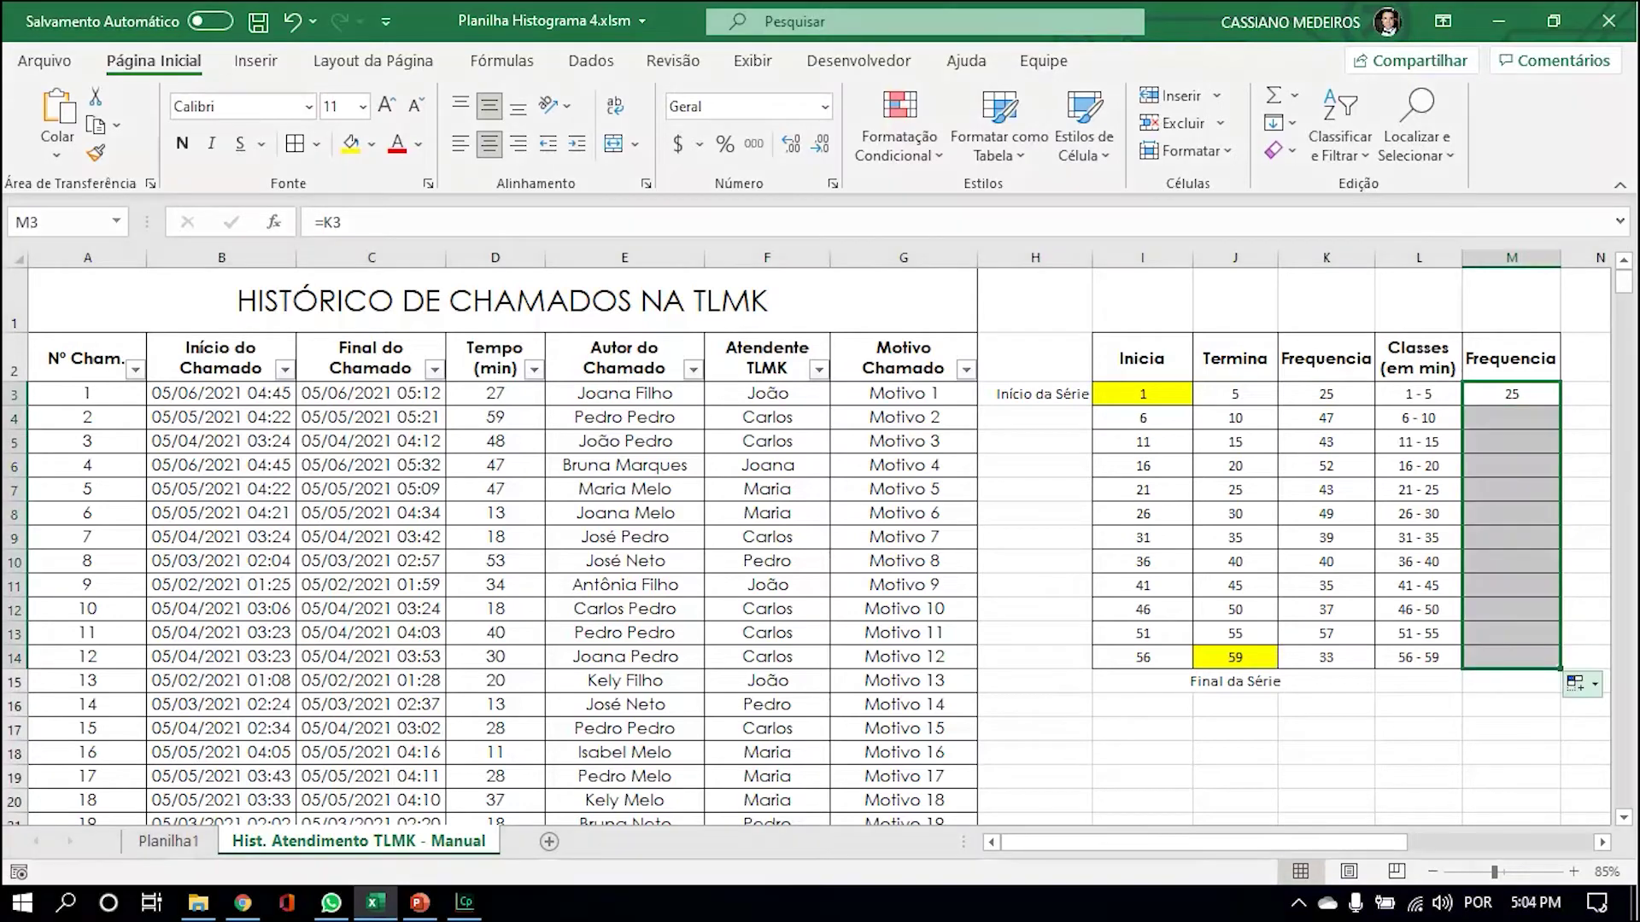
Label the class column "Eixo X" in L1 and the adjacent frequency column "Eixo Y" in M1.
drag(1422, 369, 1422, 654)
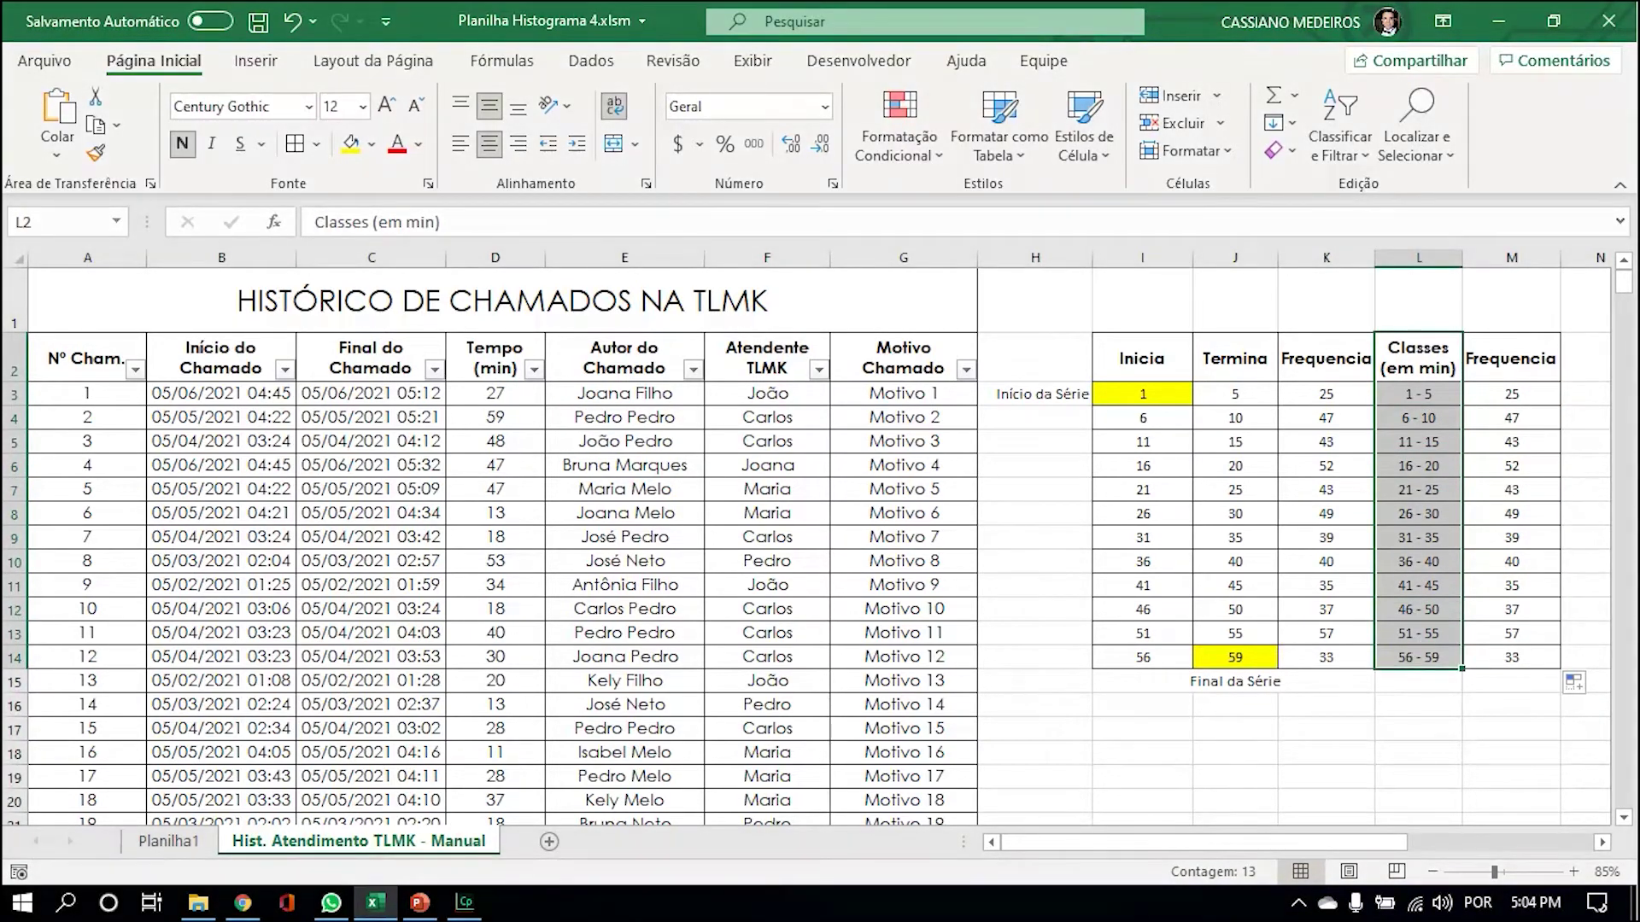
click(1419, 301)
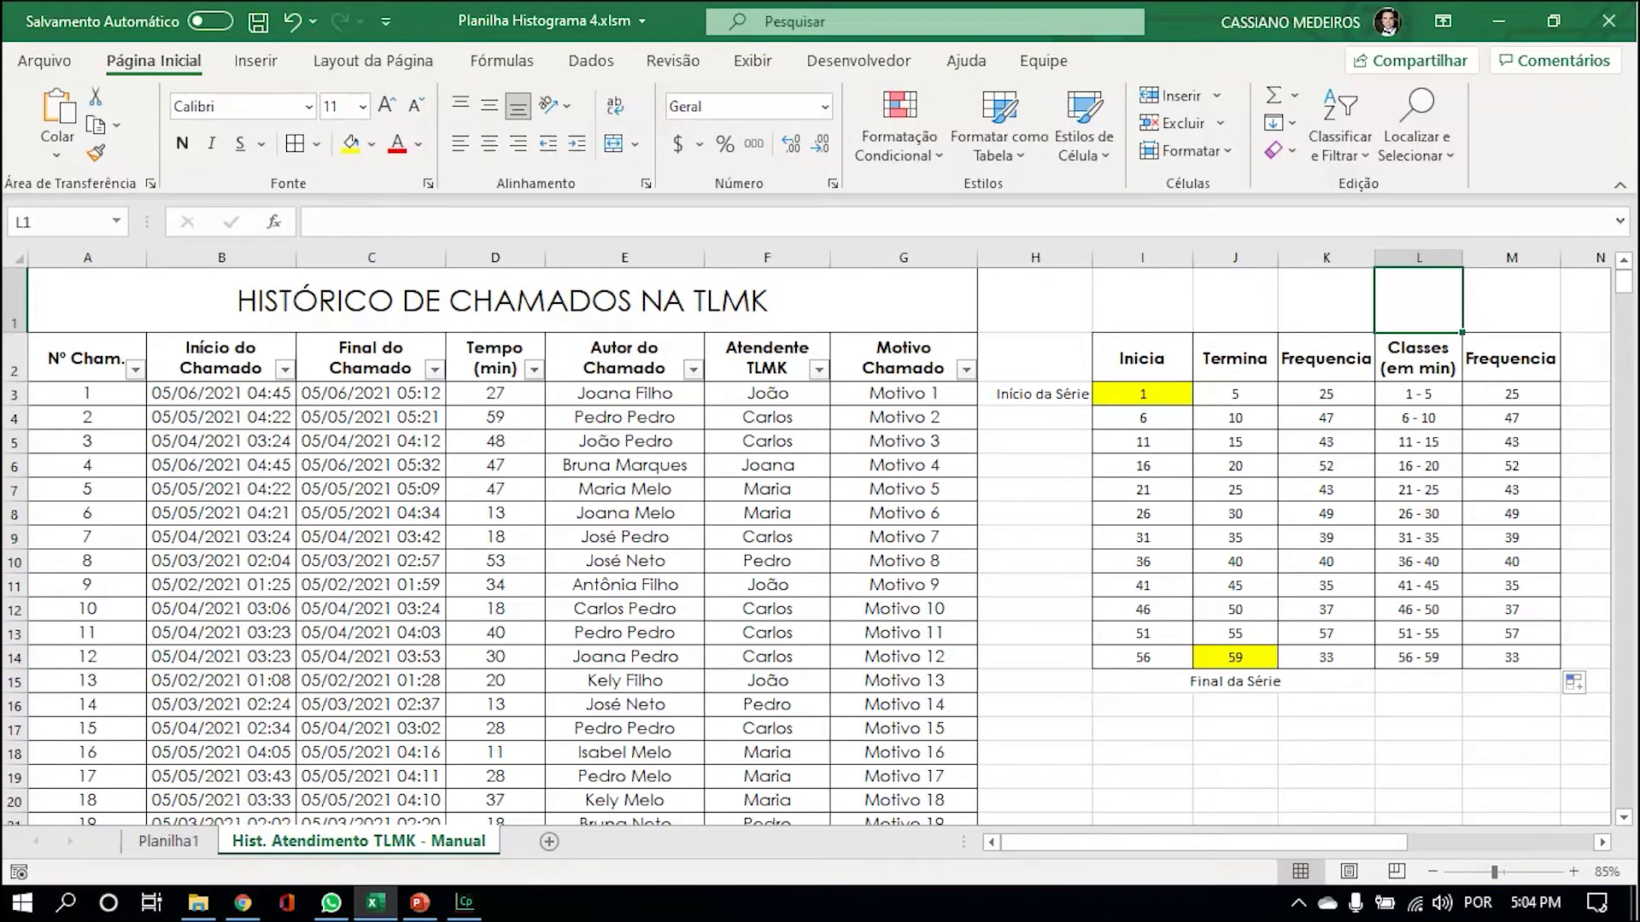
text(Eixo X)
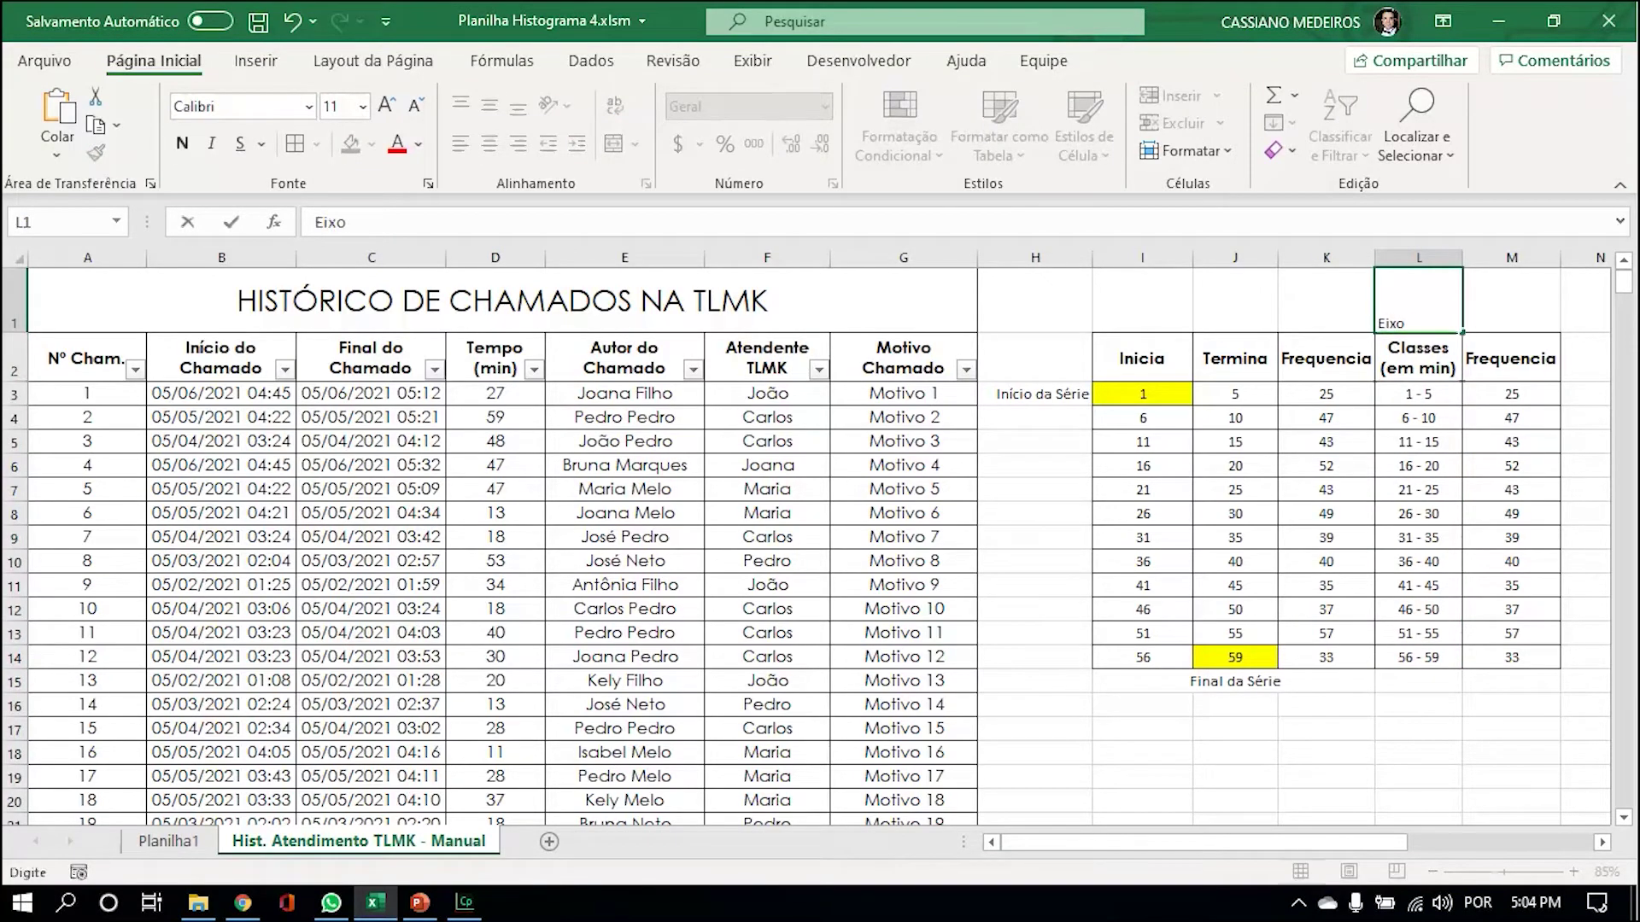
key(Return)
key(Up)
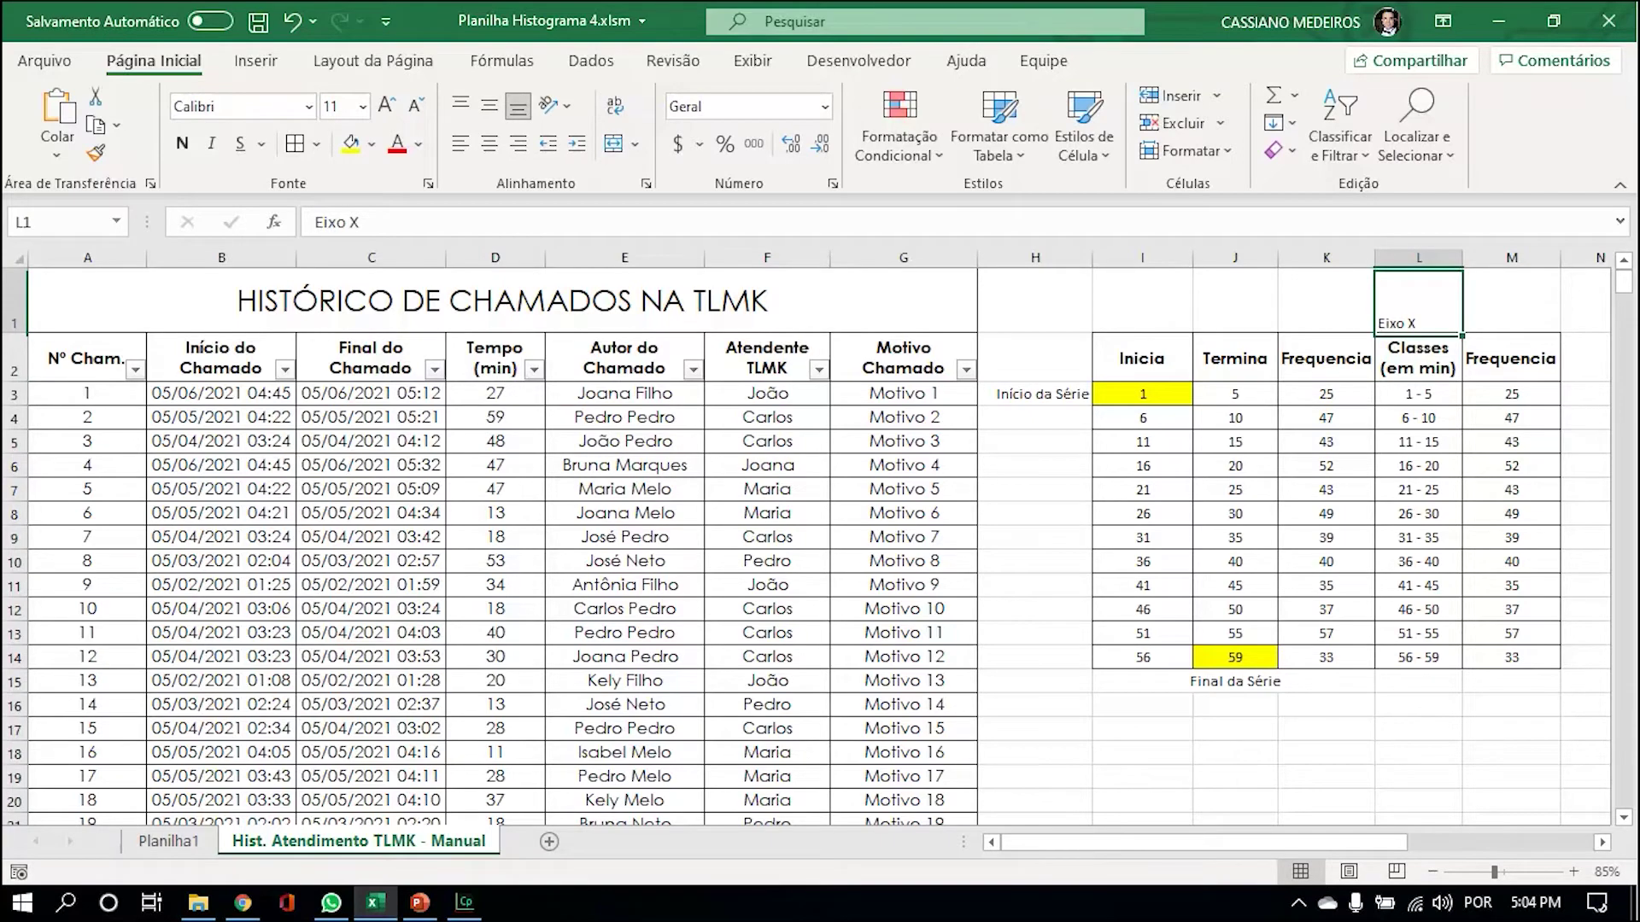
key(Right)
text(Eixo )
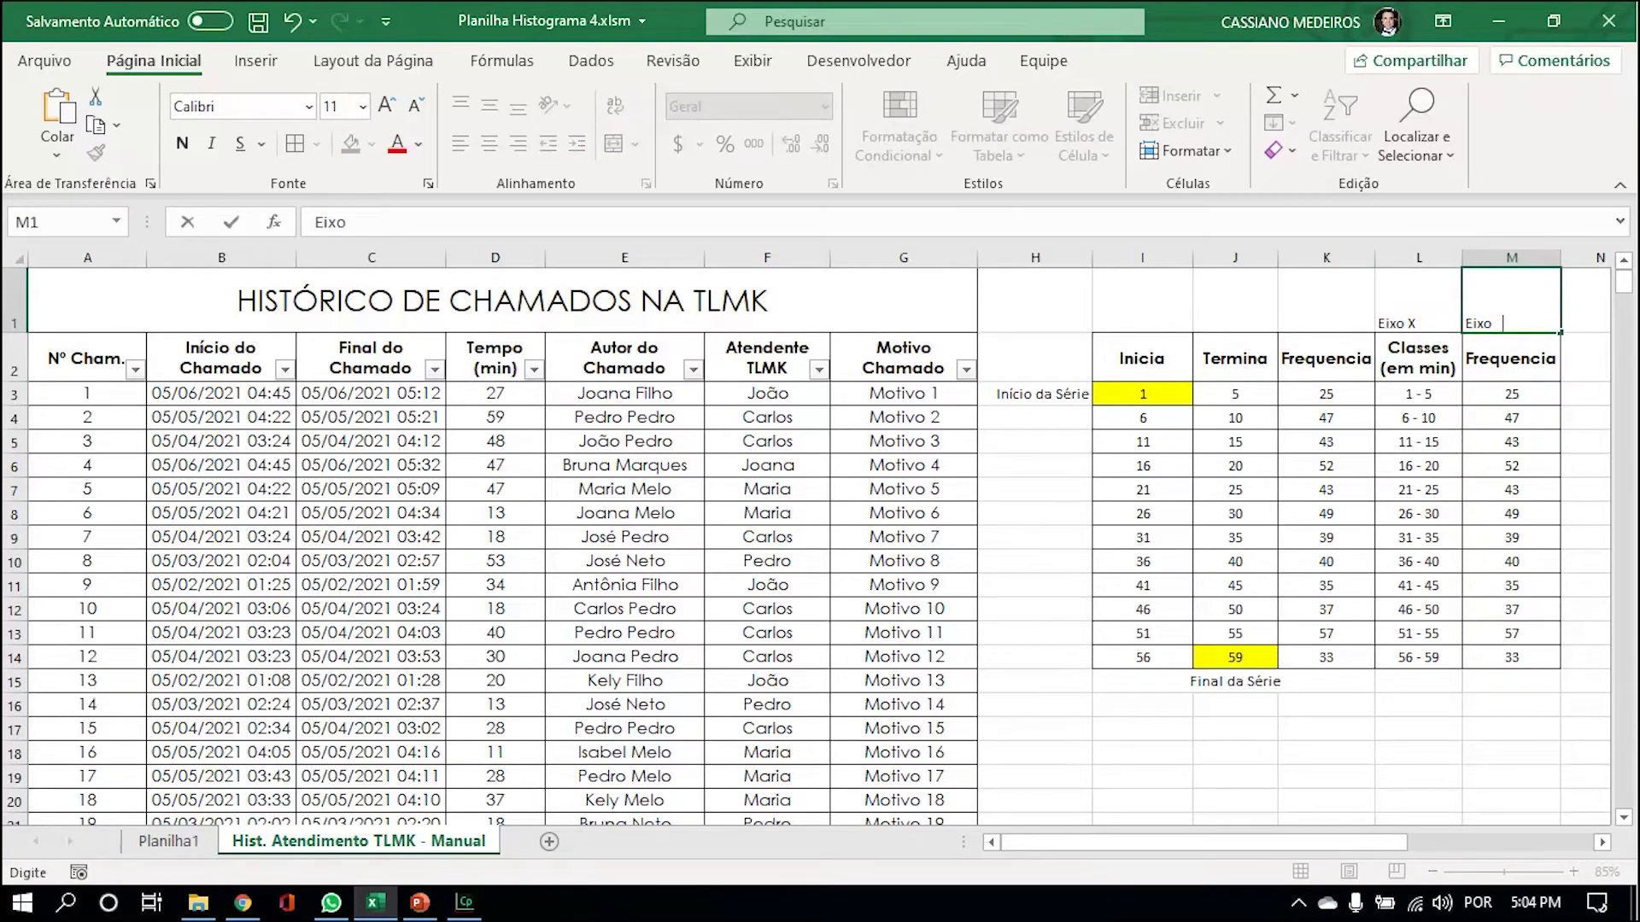
text(Y)
key(Return)
Insert the recommended clustered column chart (Coluna Agrupada) from L2:M14 and enlarge it.
drag(1418, 357, 1515, 659)
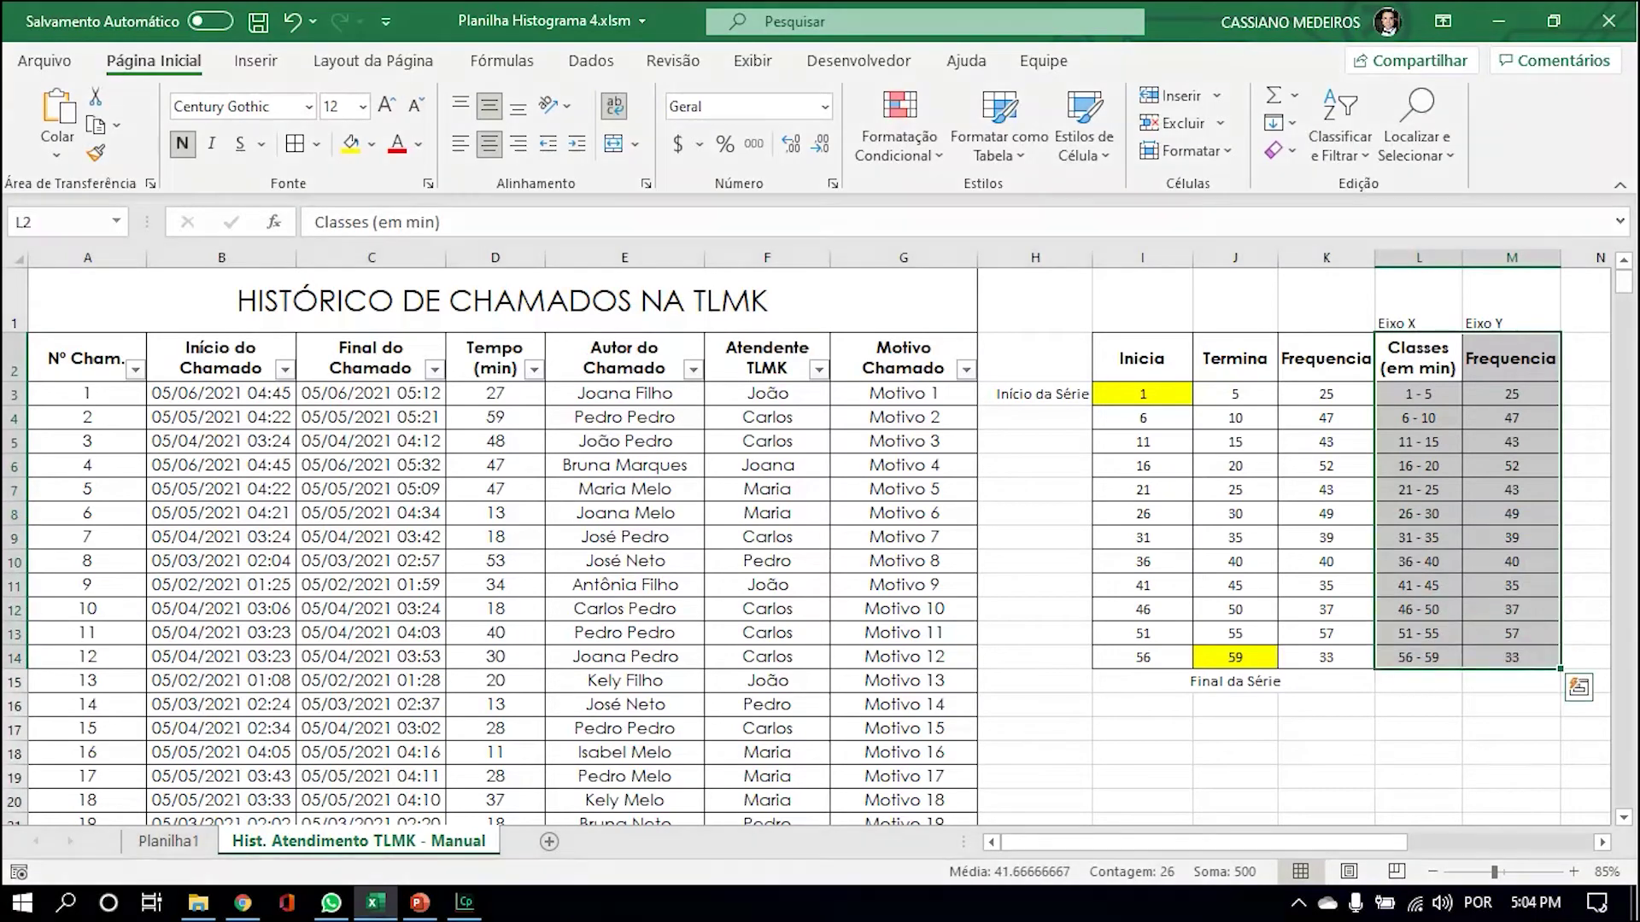
click(255, 61)
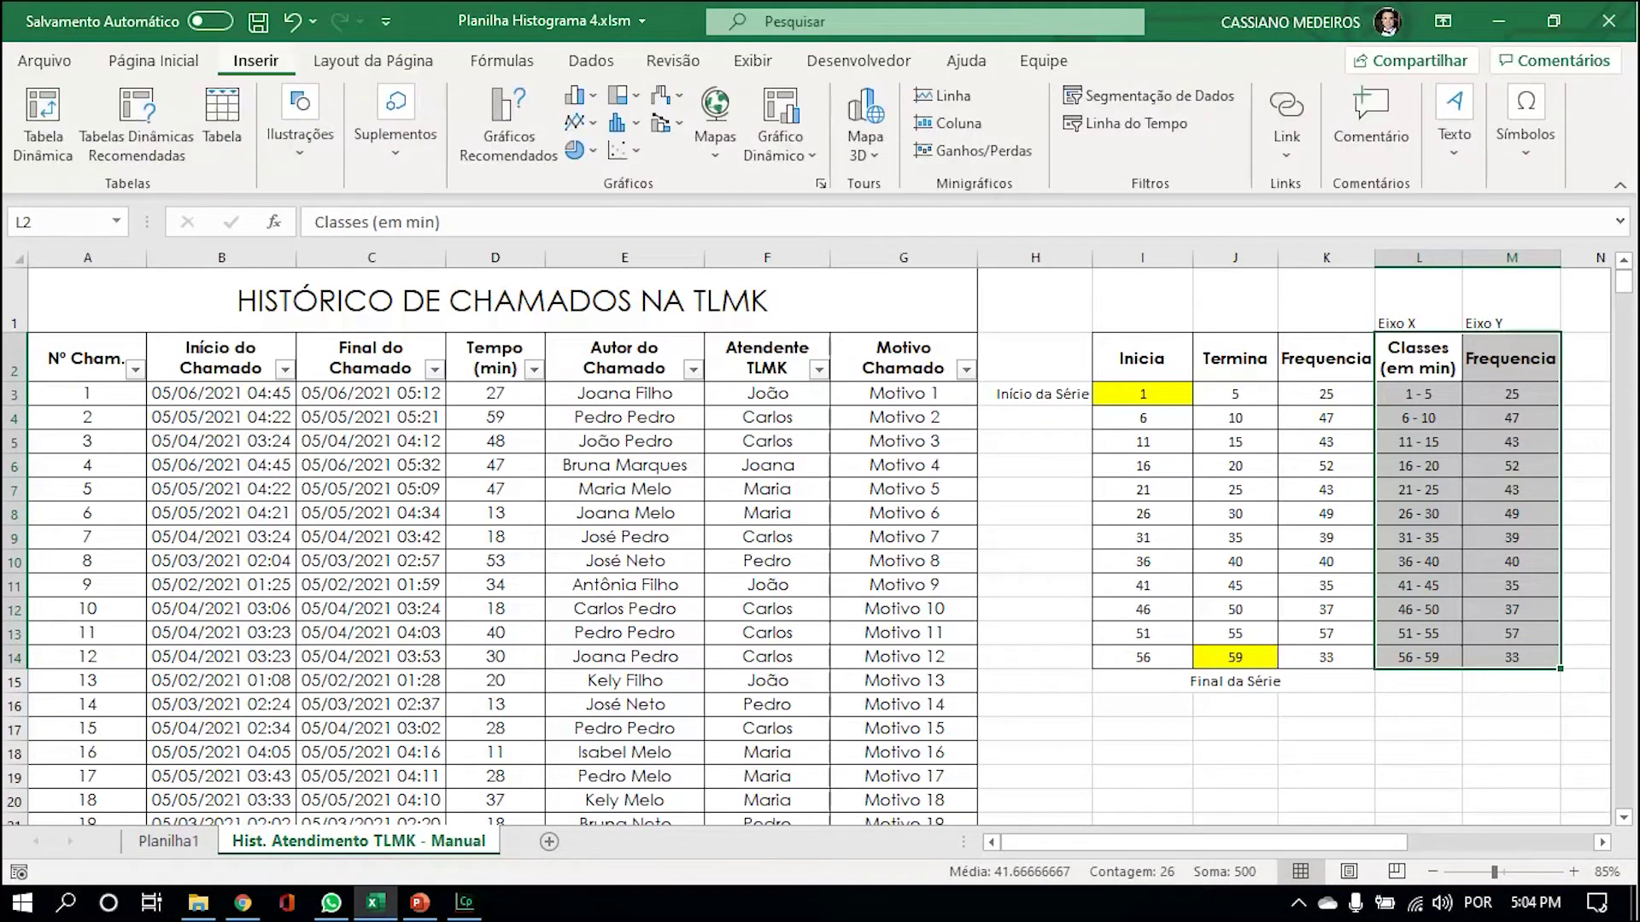
click(509, 125)
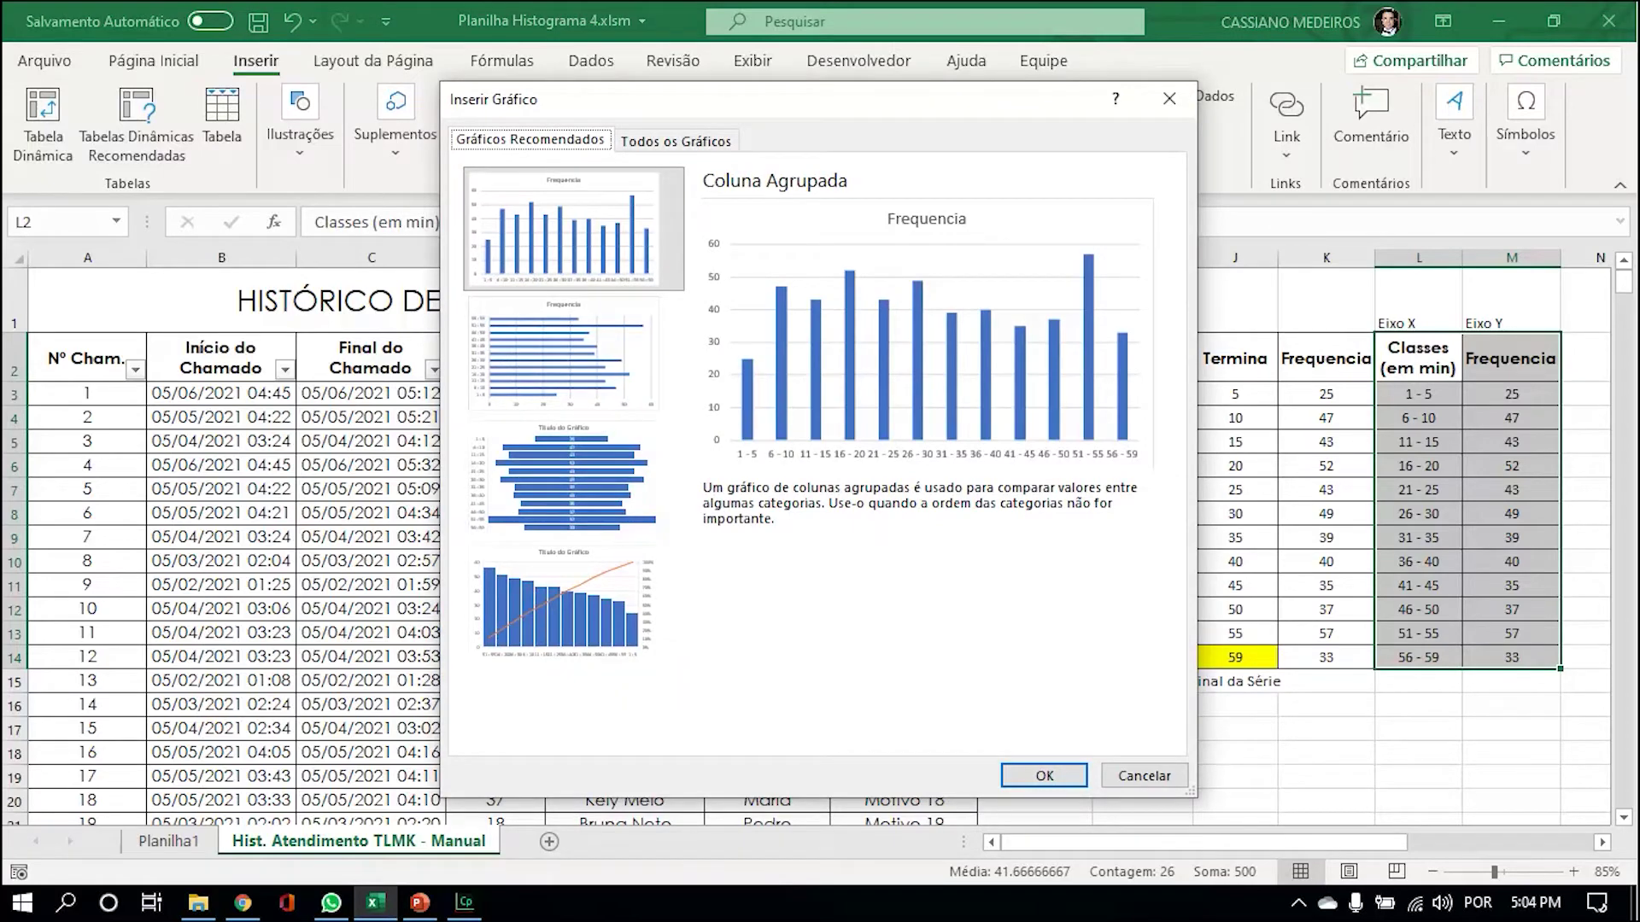
key(Return)
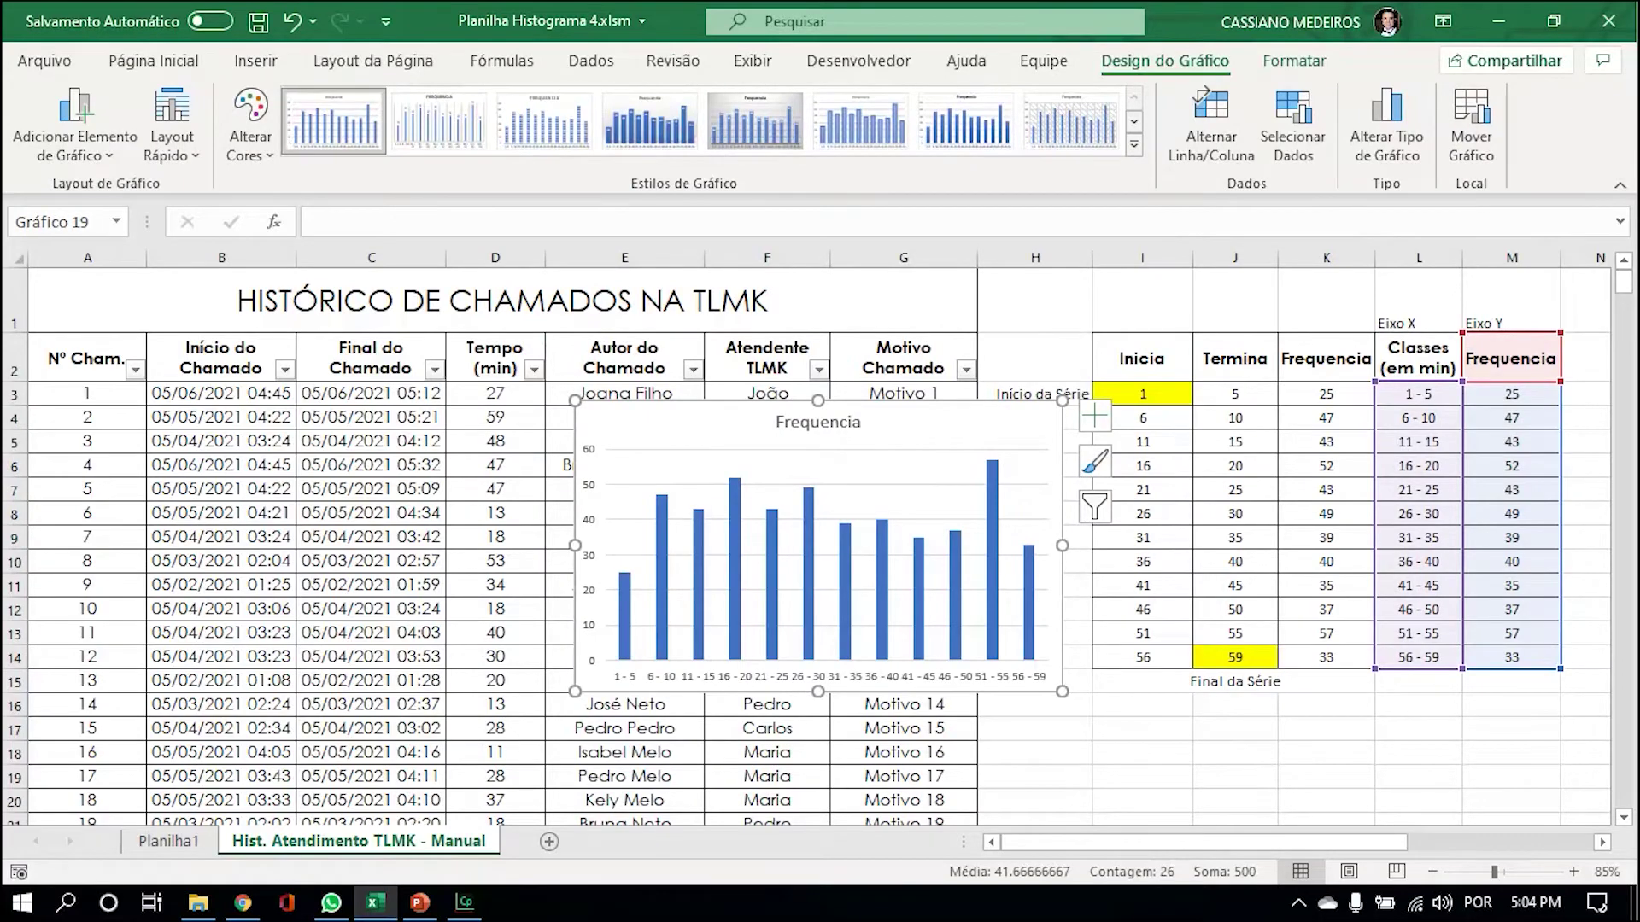
drag(1063, 401, 1356, 294)
drag(1068, 298, 1249, 364)
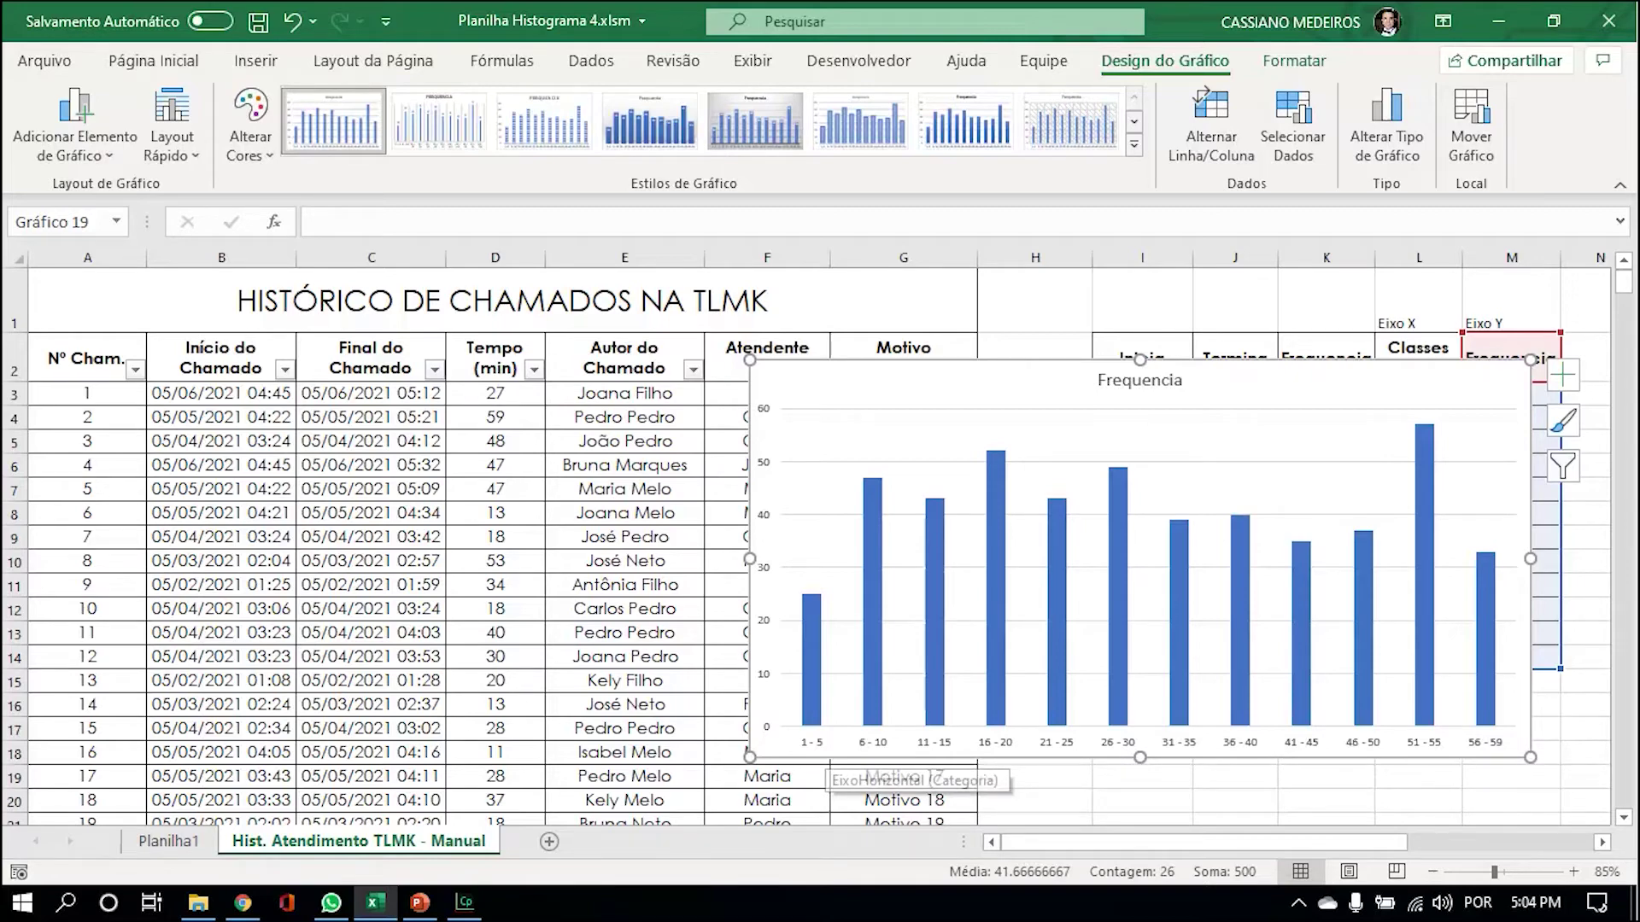
Add data labels to the chart's columns and move the chart below the frequency table, starting at column I.
right_click(812, 642)
click(940, 546)
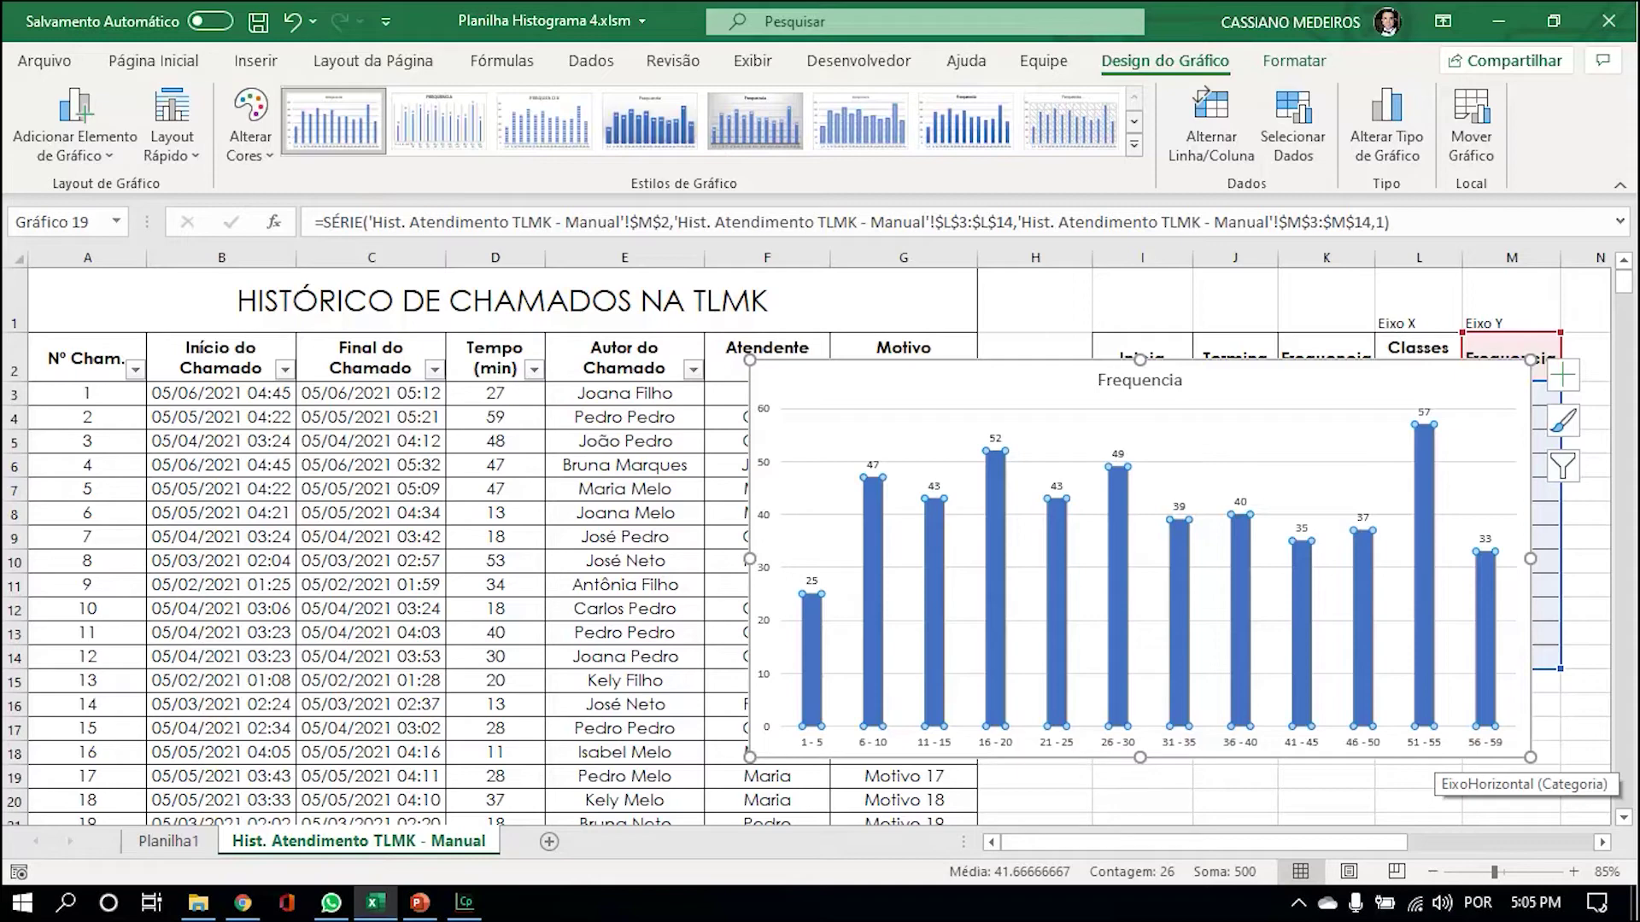
drag(1320, 481, 1597, 695)
drag(1311, 843, 1242, 858)
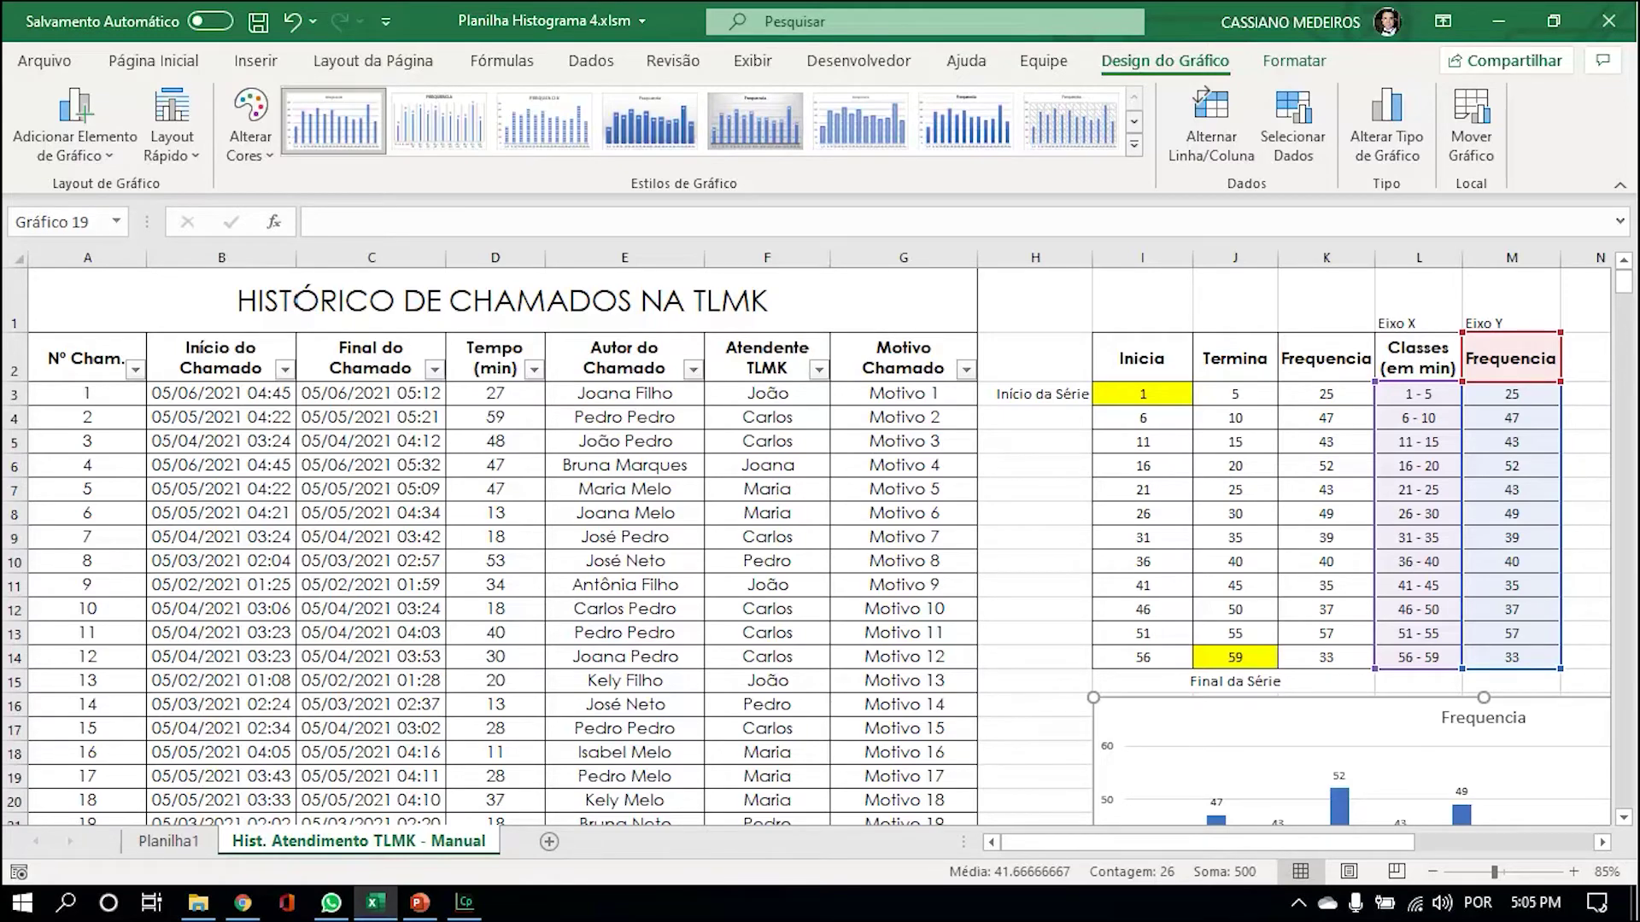
Check in the Excel add-ins manager that the Ferramentas de Análise add-in is enabled, and accept the selection.
click(44, 60)
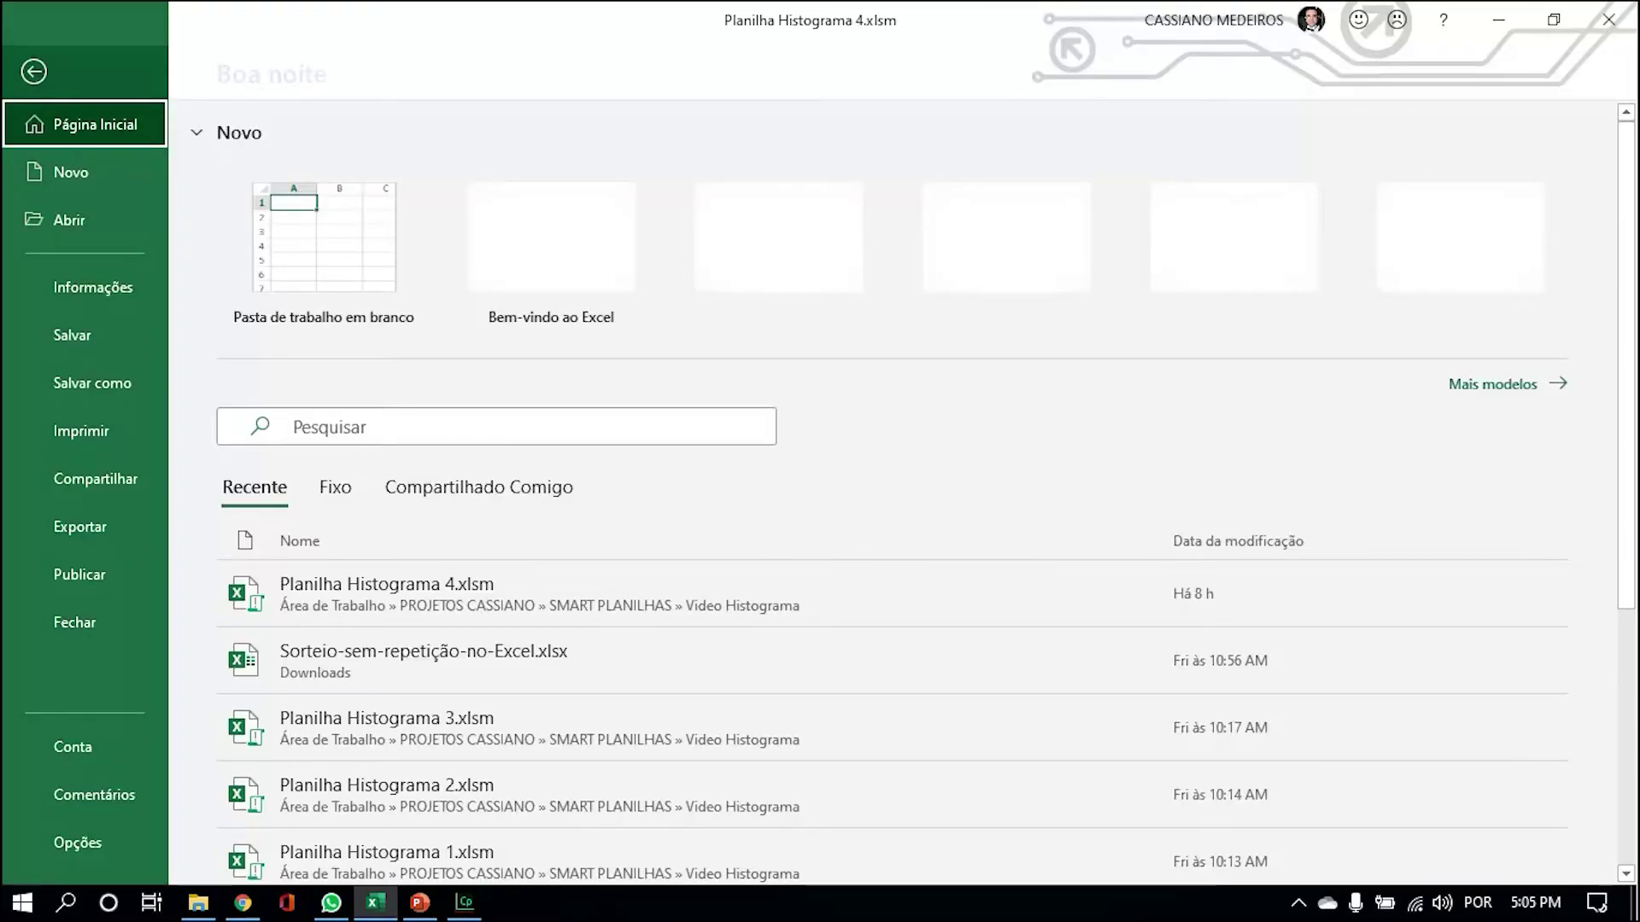
click(78, 843)
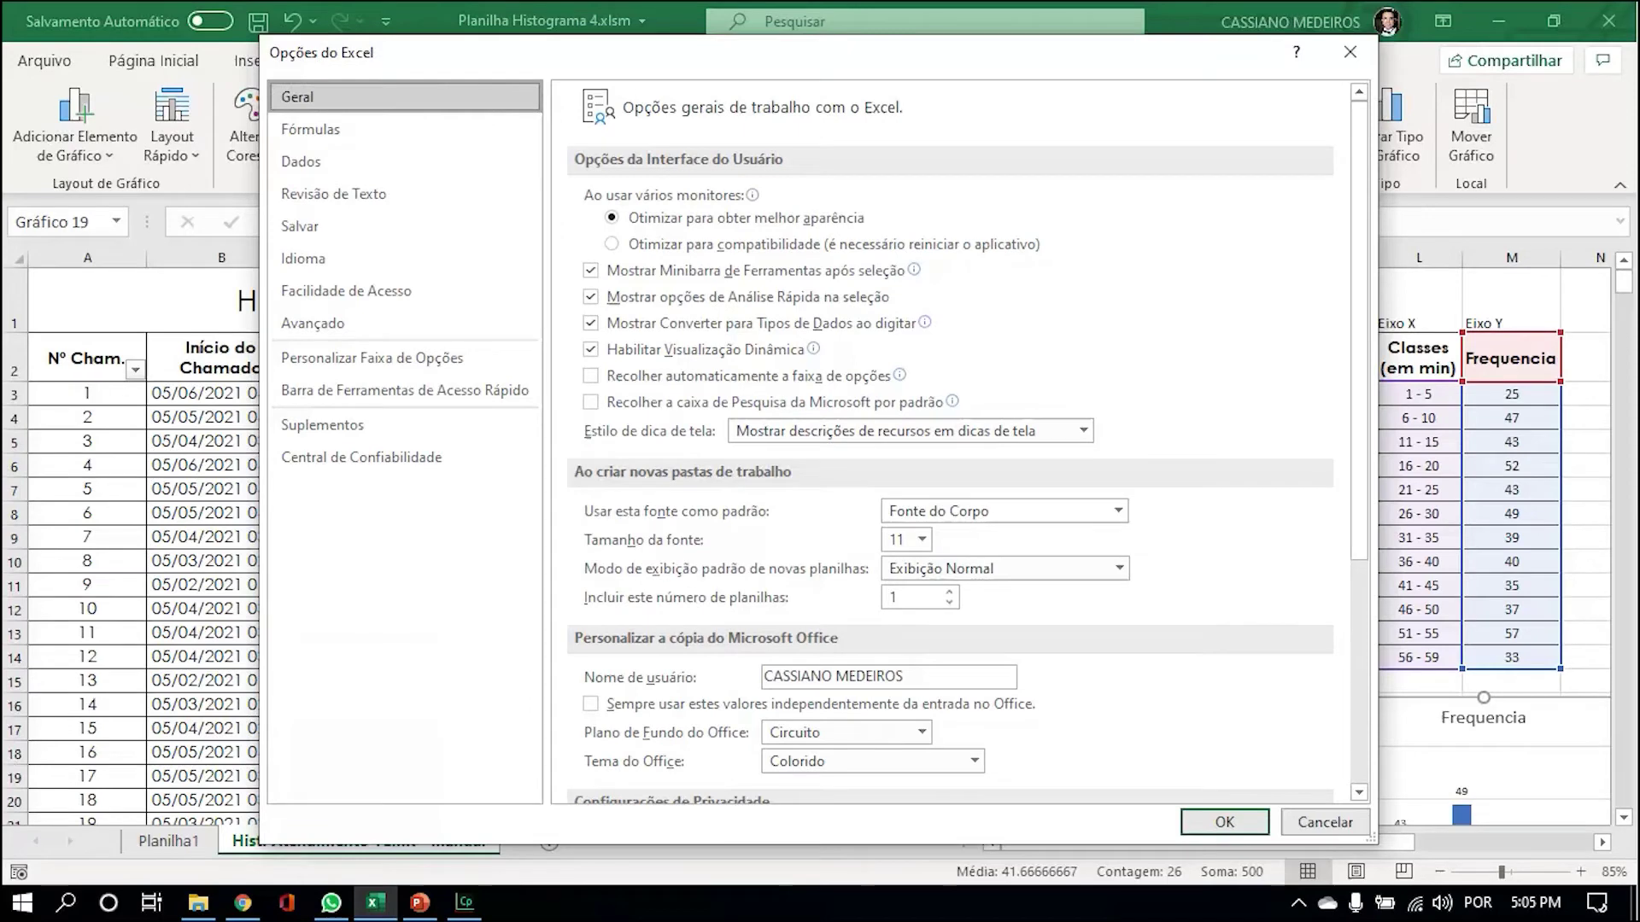
click(323, 425)
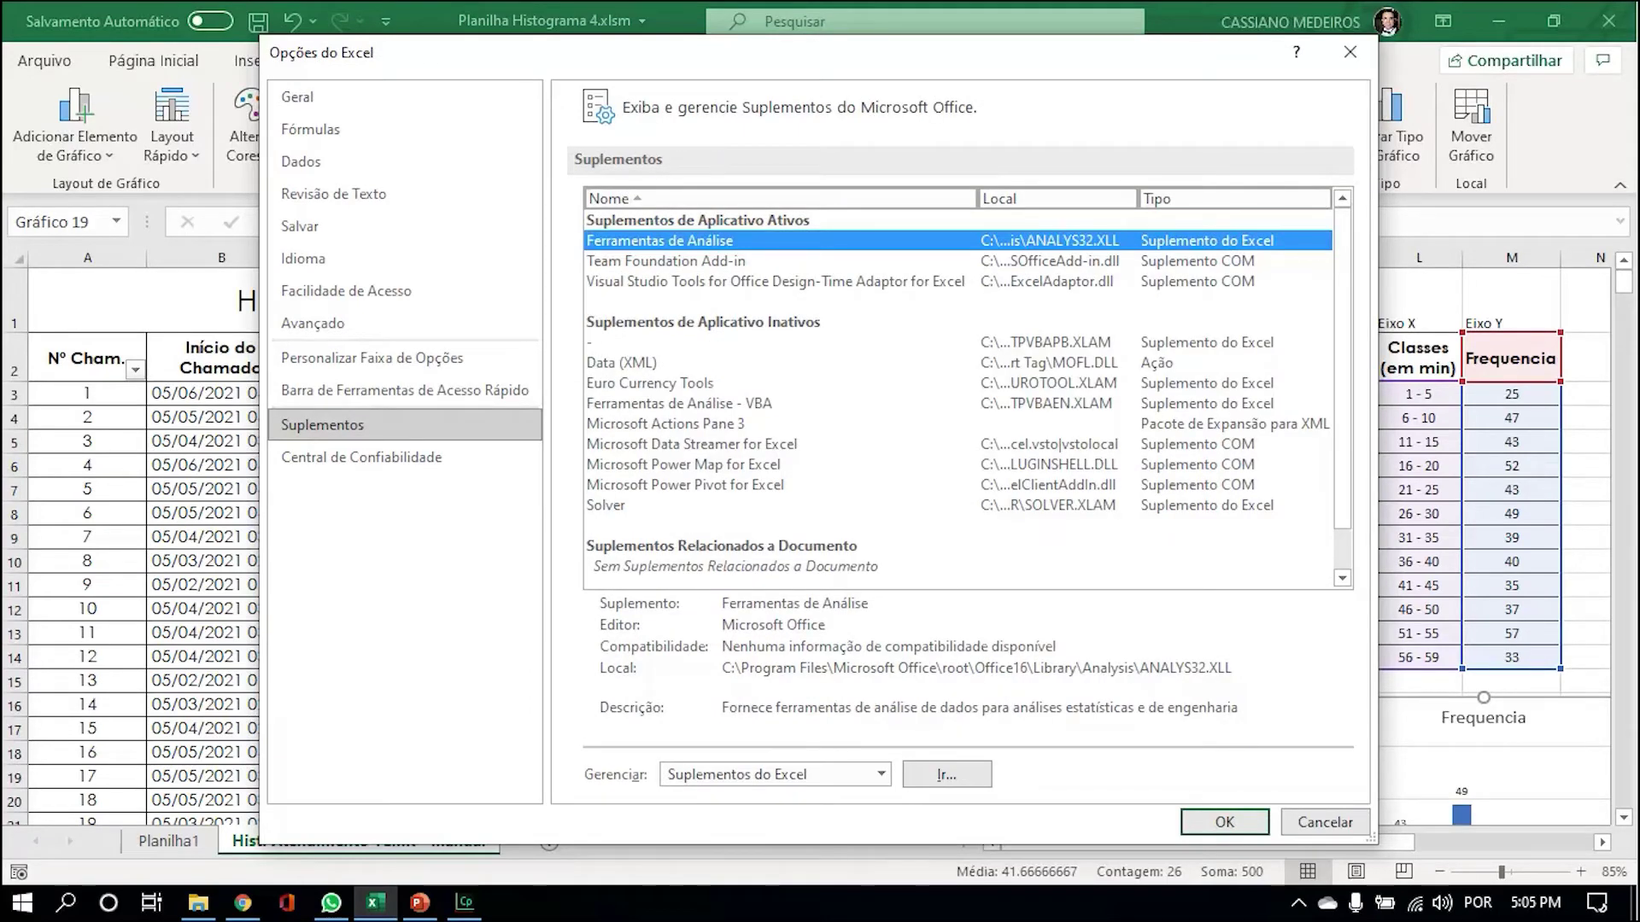
click(880, 774)
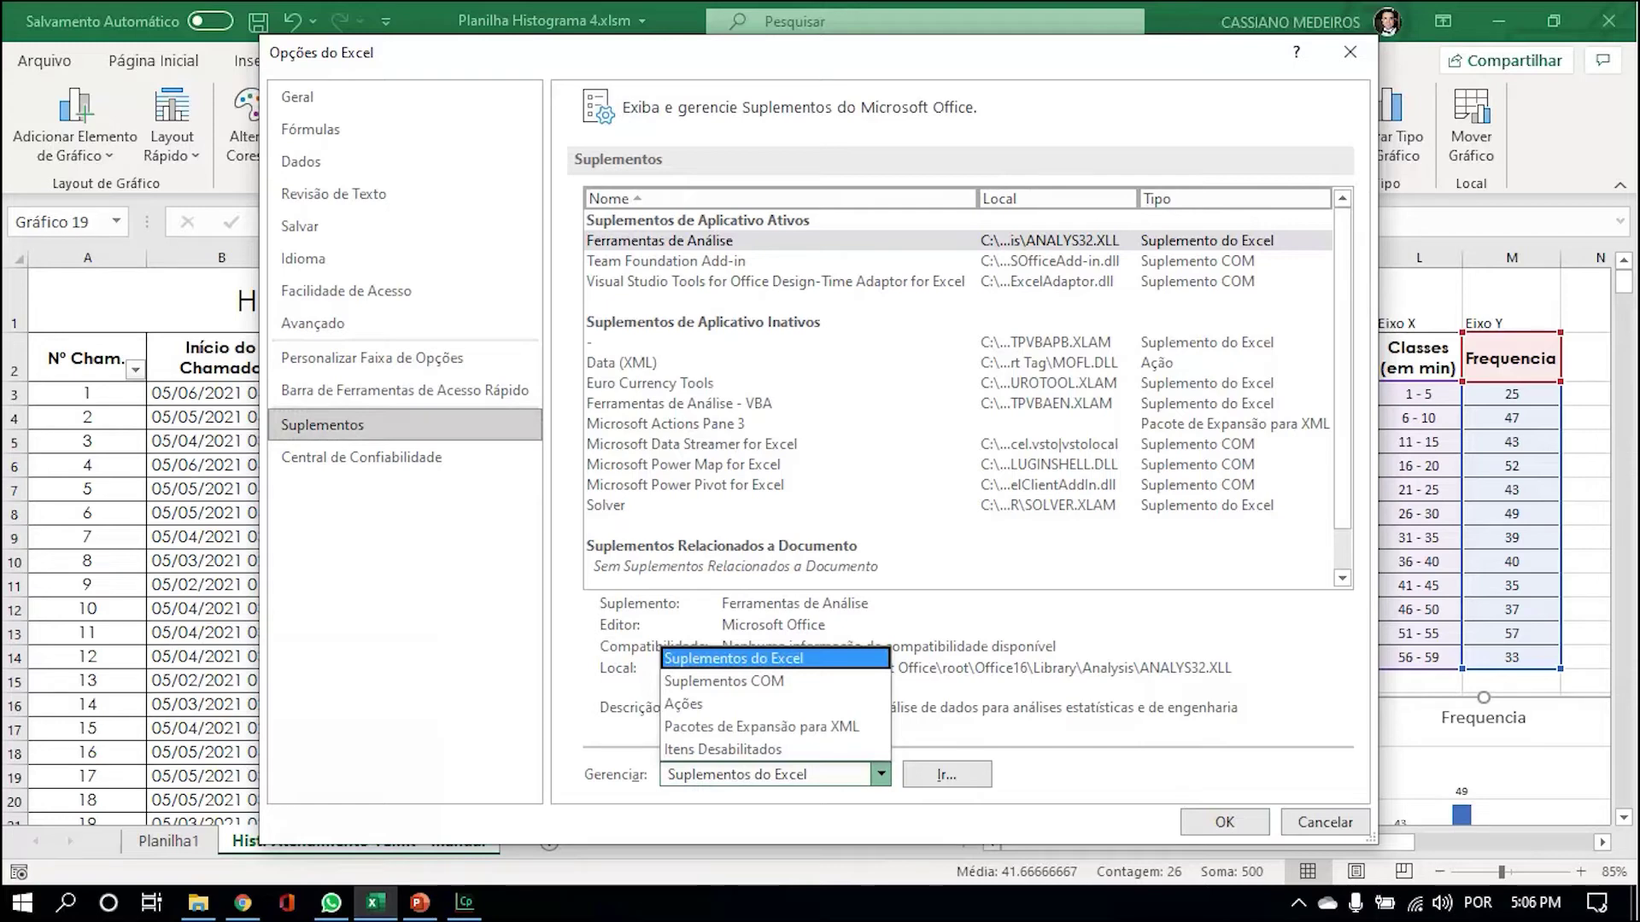
click(734, 658)
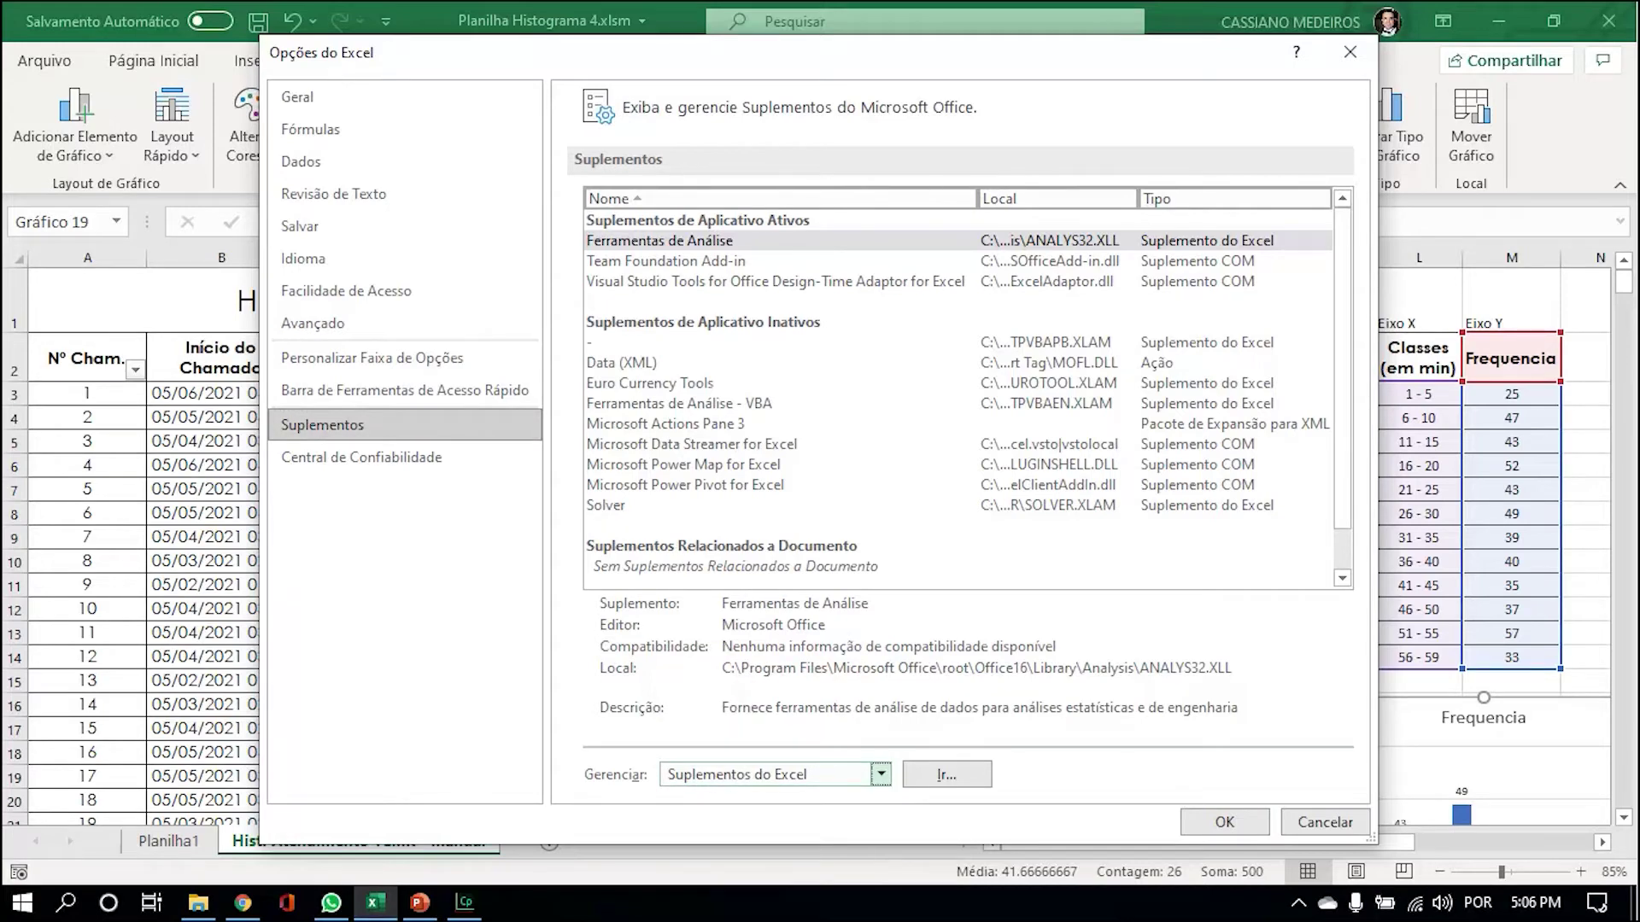
click(946, 775)
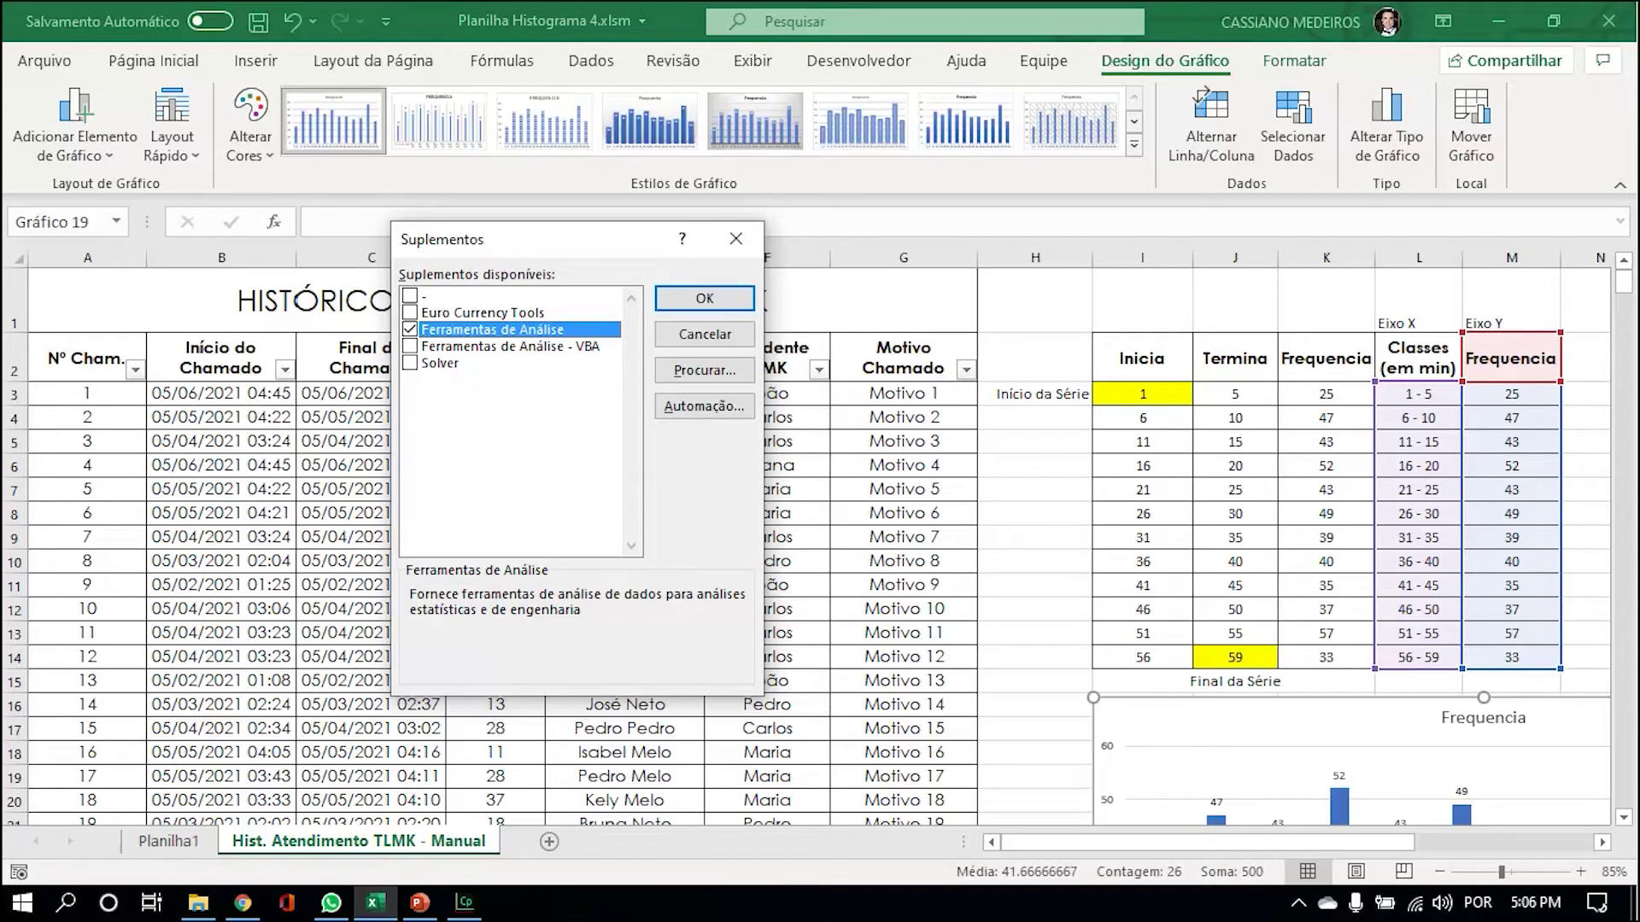
key(Return)
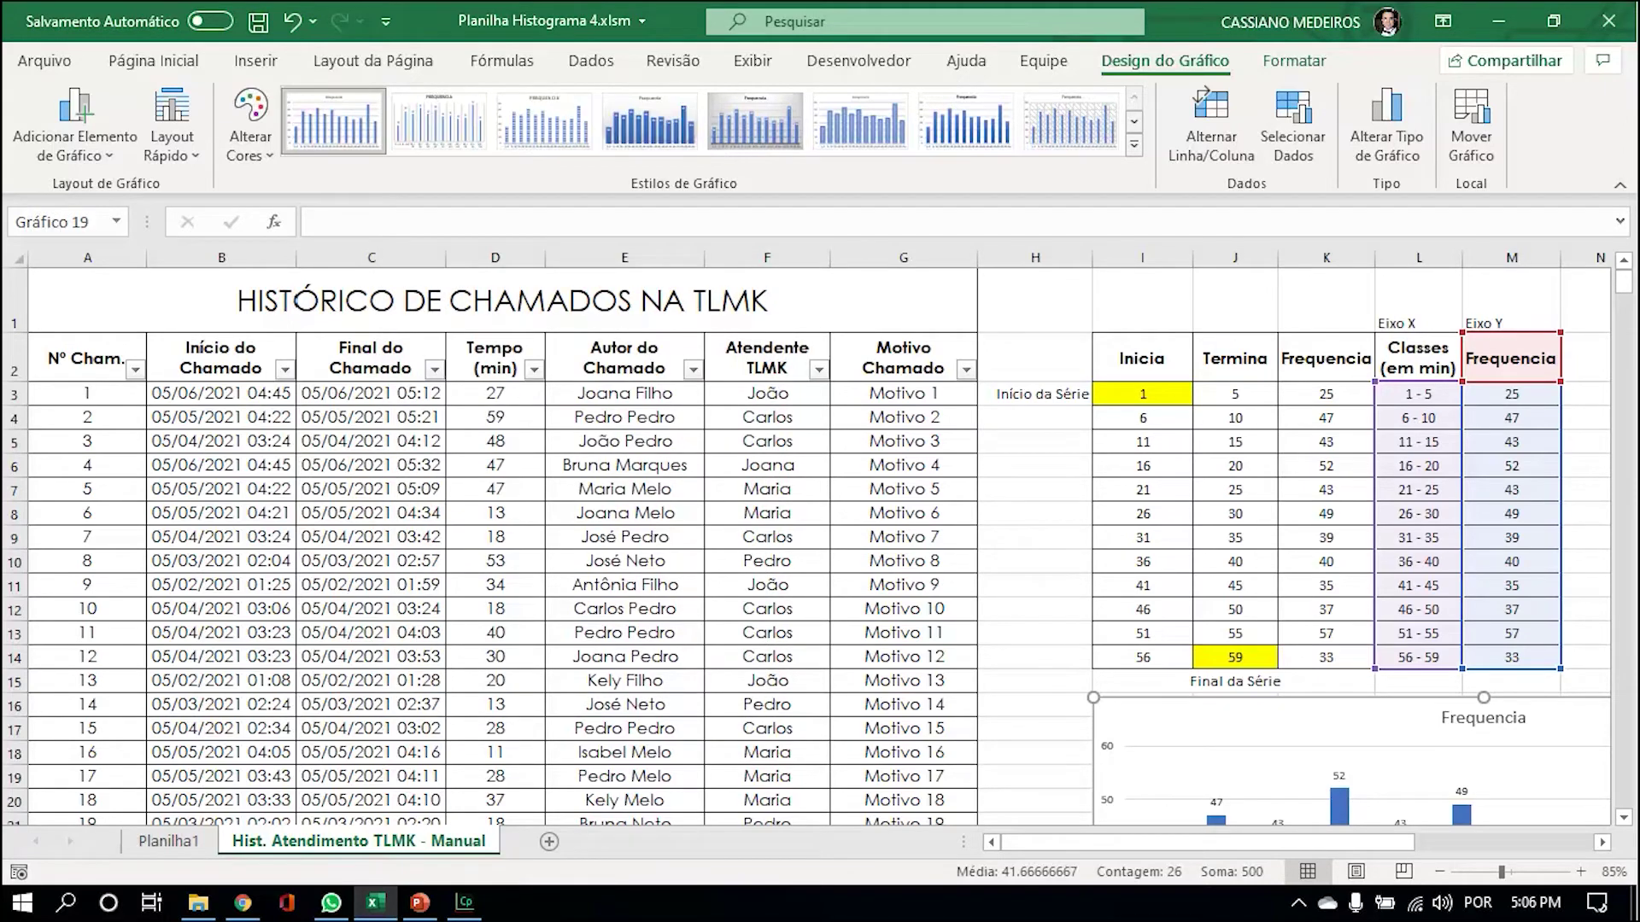
Open the Data Analysis tools and look through the list of available analyses, including Média móvel and the Teste-T options.
click(591, 61)
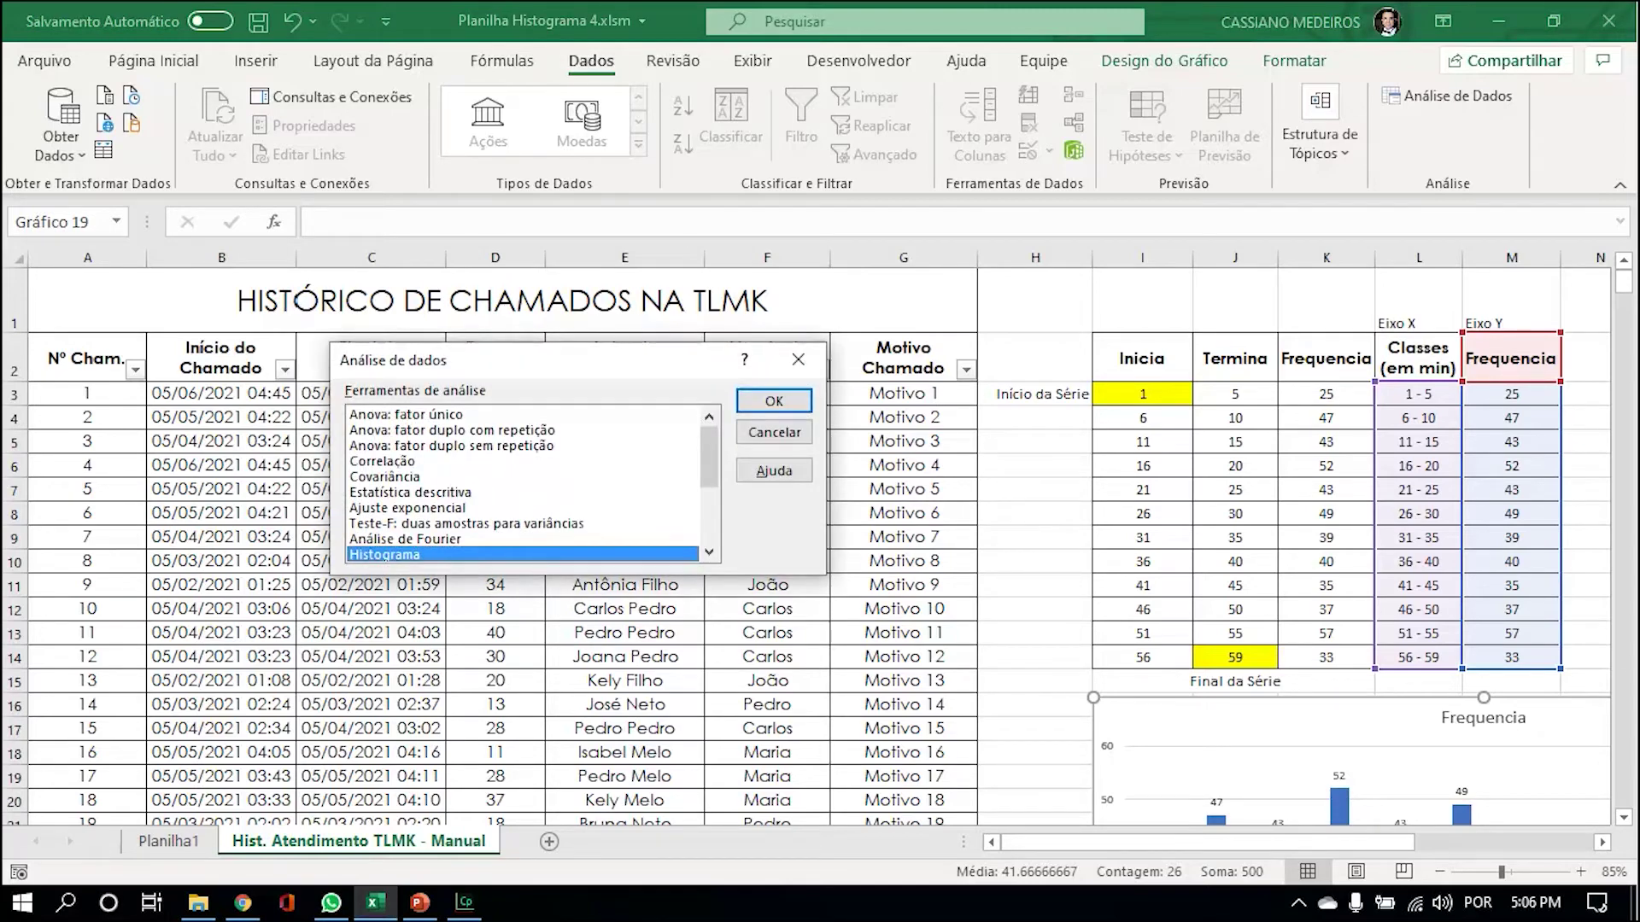
scroll(719, 544, down, 3)
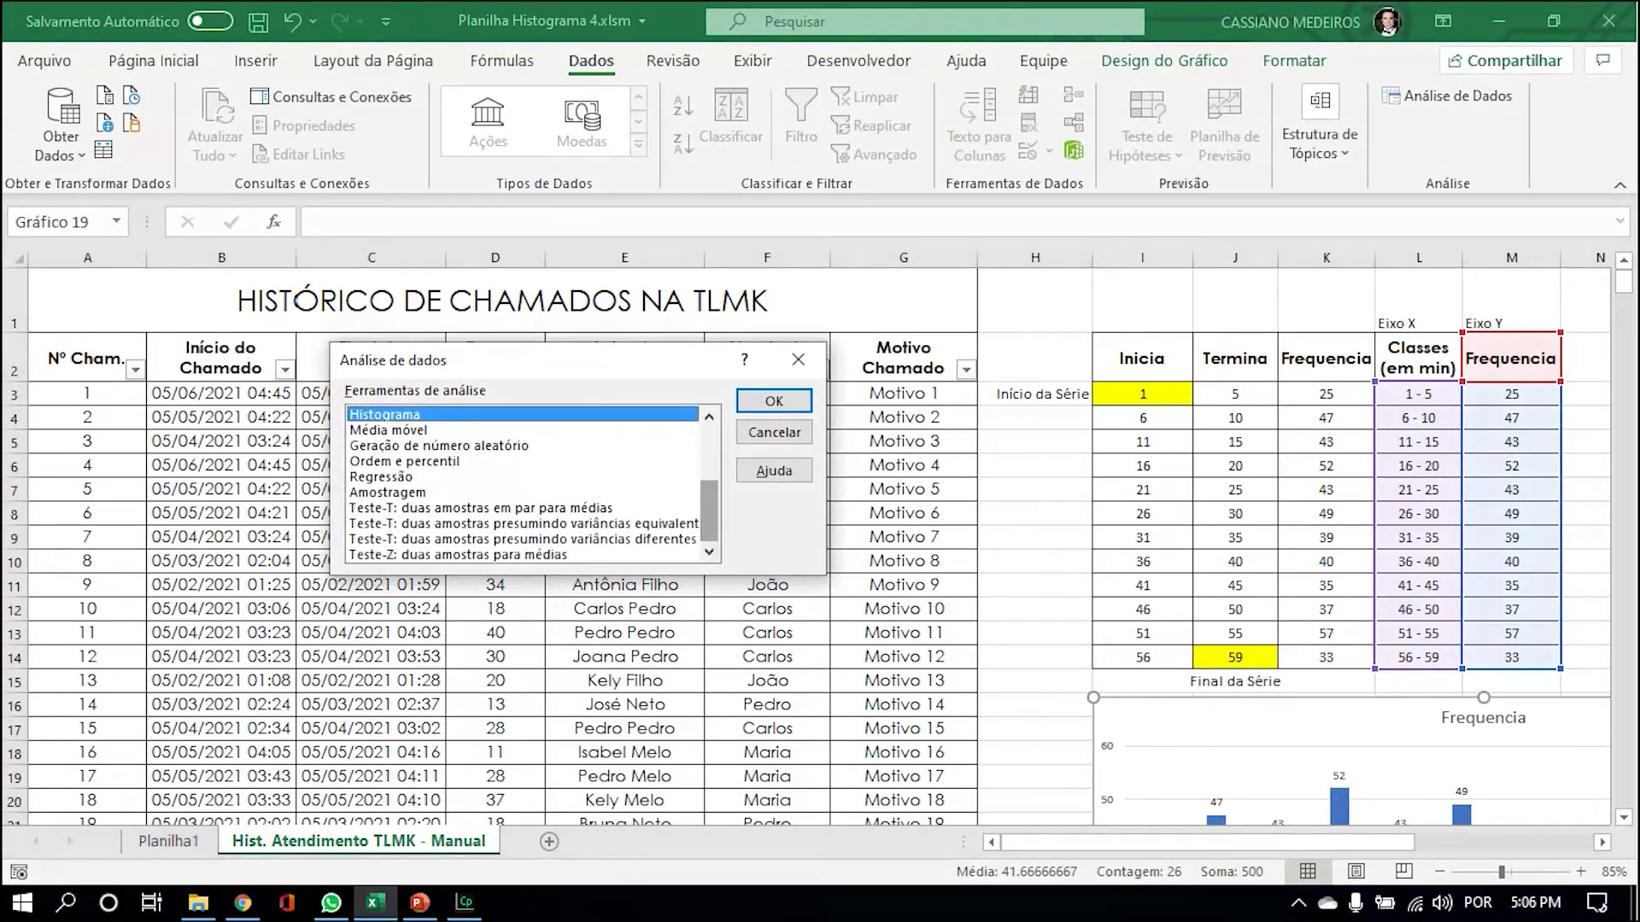
scroll(530, 486, up, 3)
drag(623, 365, 1068, 444)
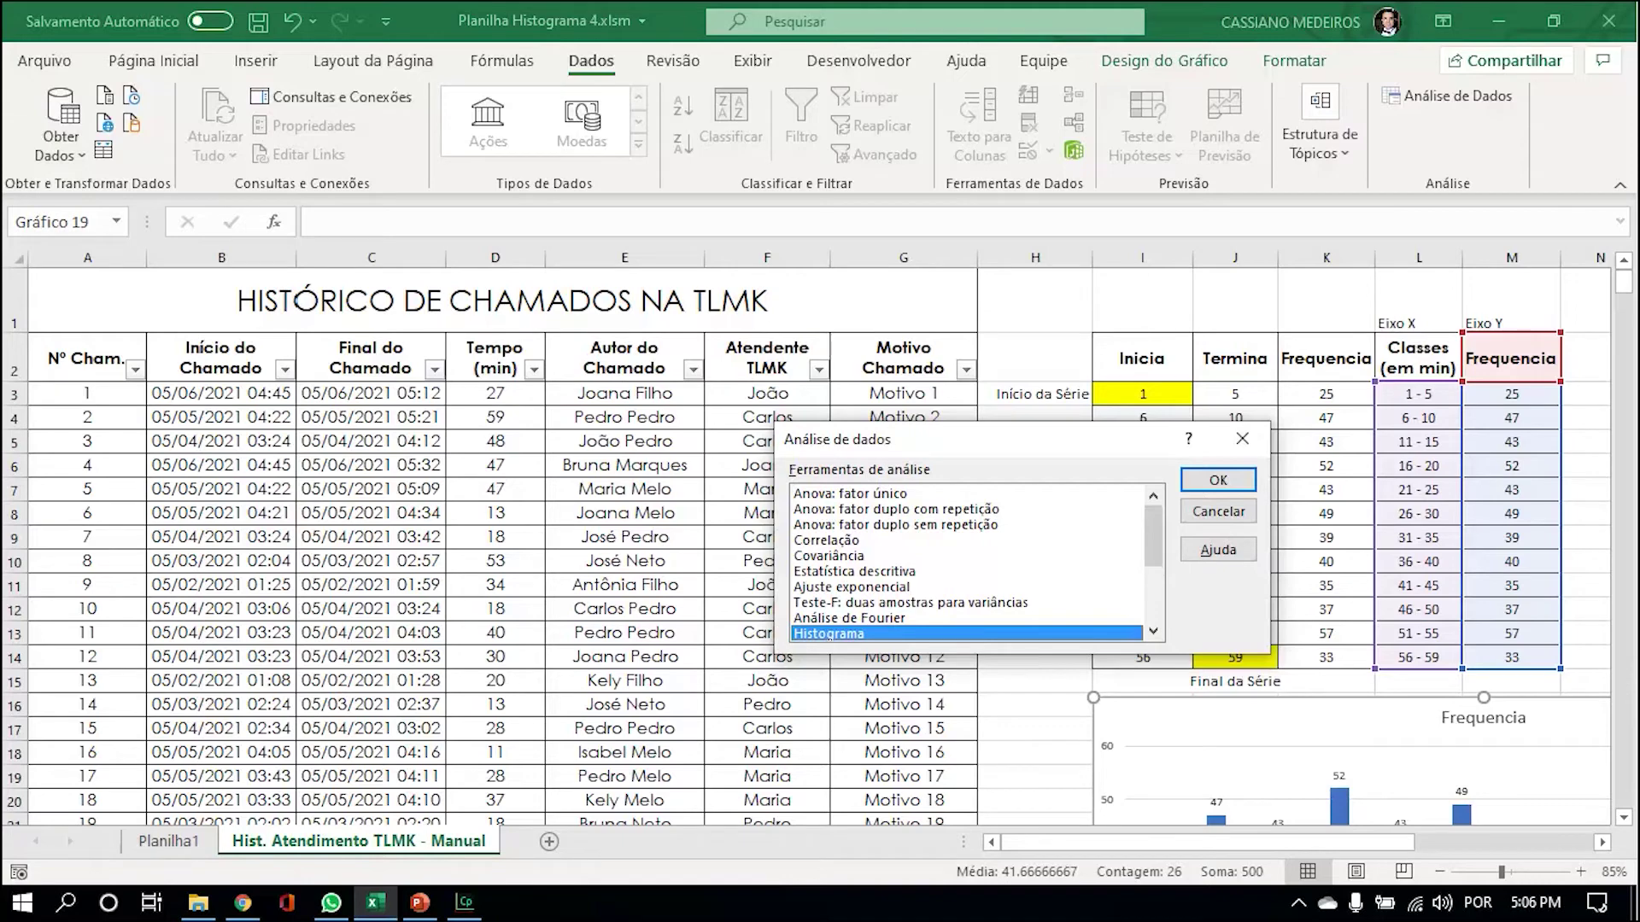
scroll(970, 563, down, 2)
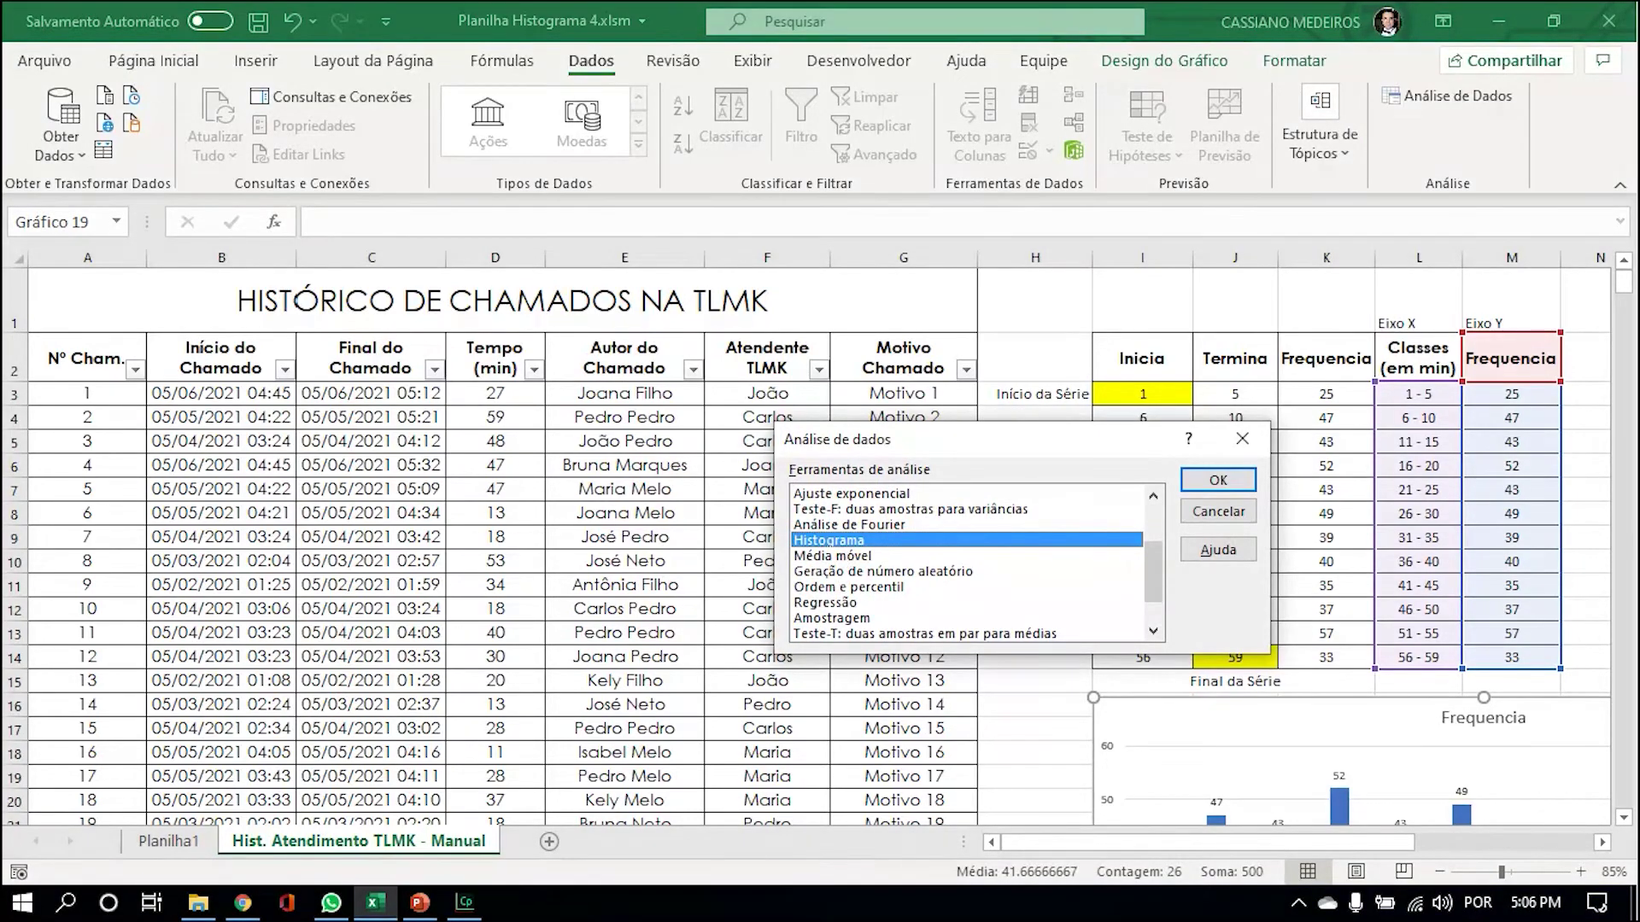
click(846, 556)
click(845, 540)
click(849, 525)
click(845, 556)
click(854, 571)
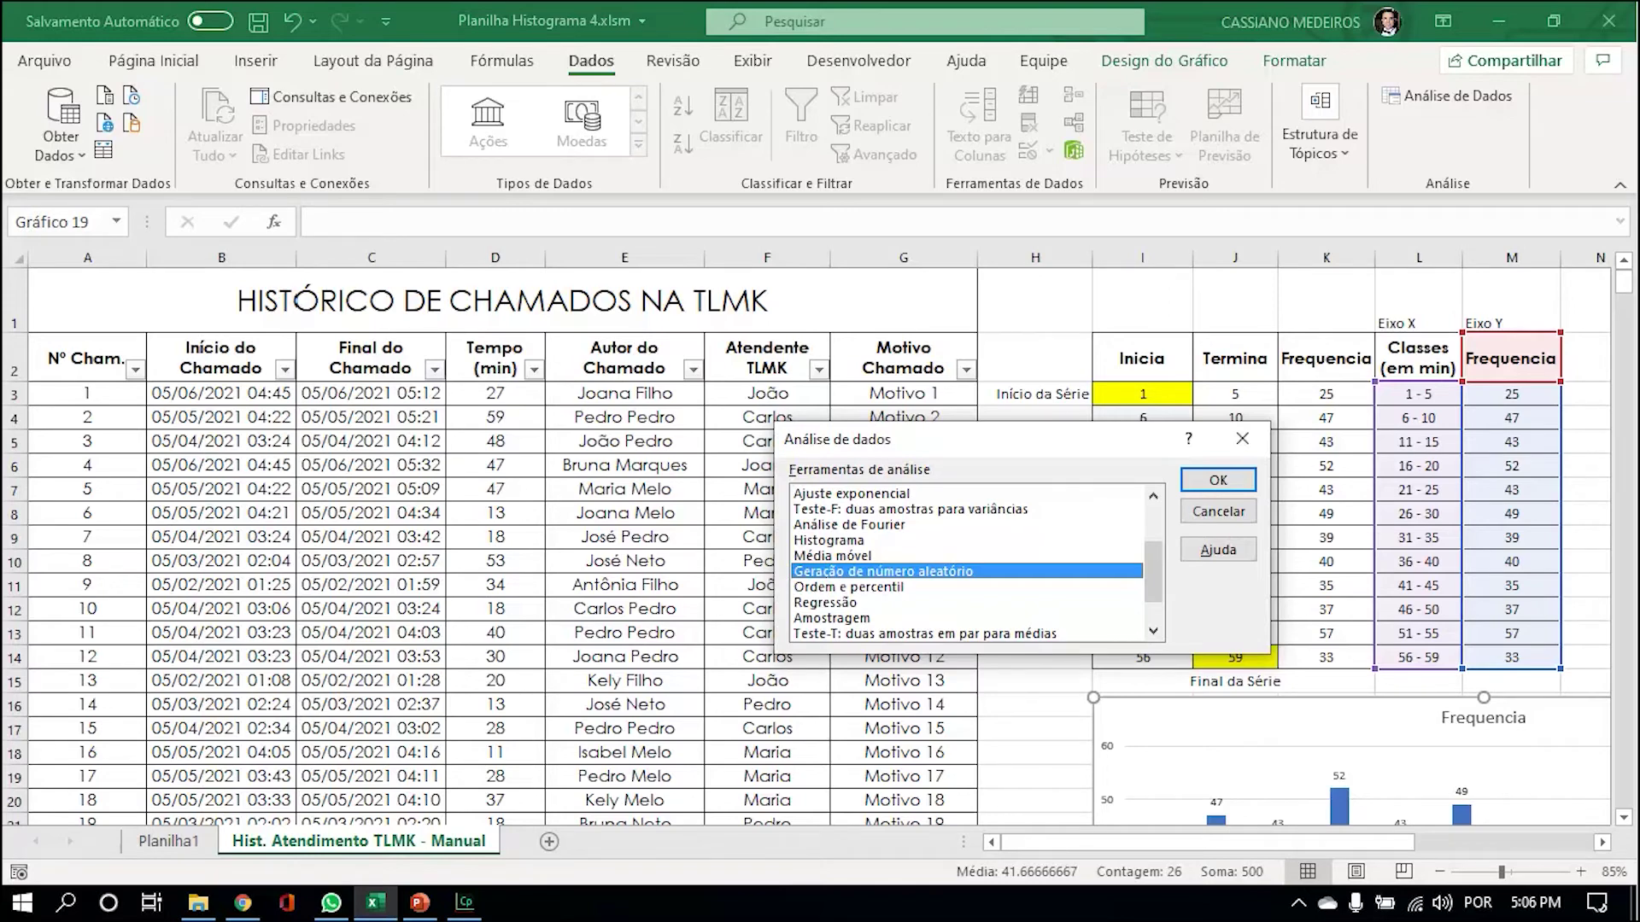
click(846, 556)
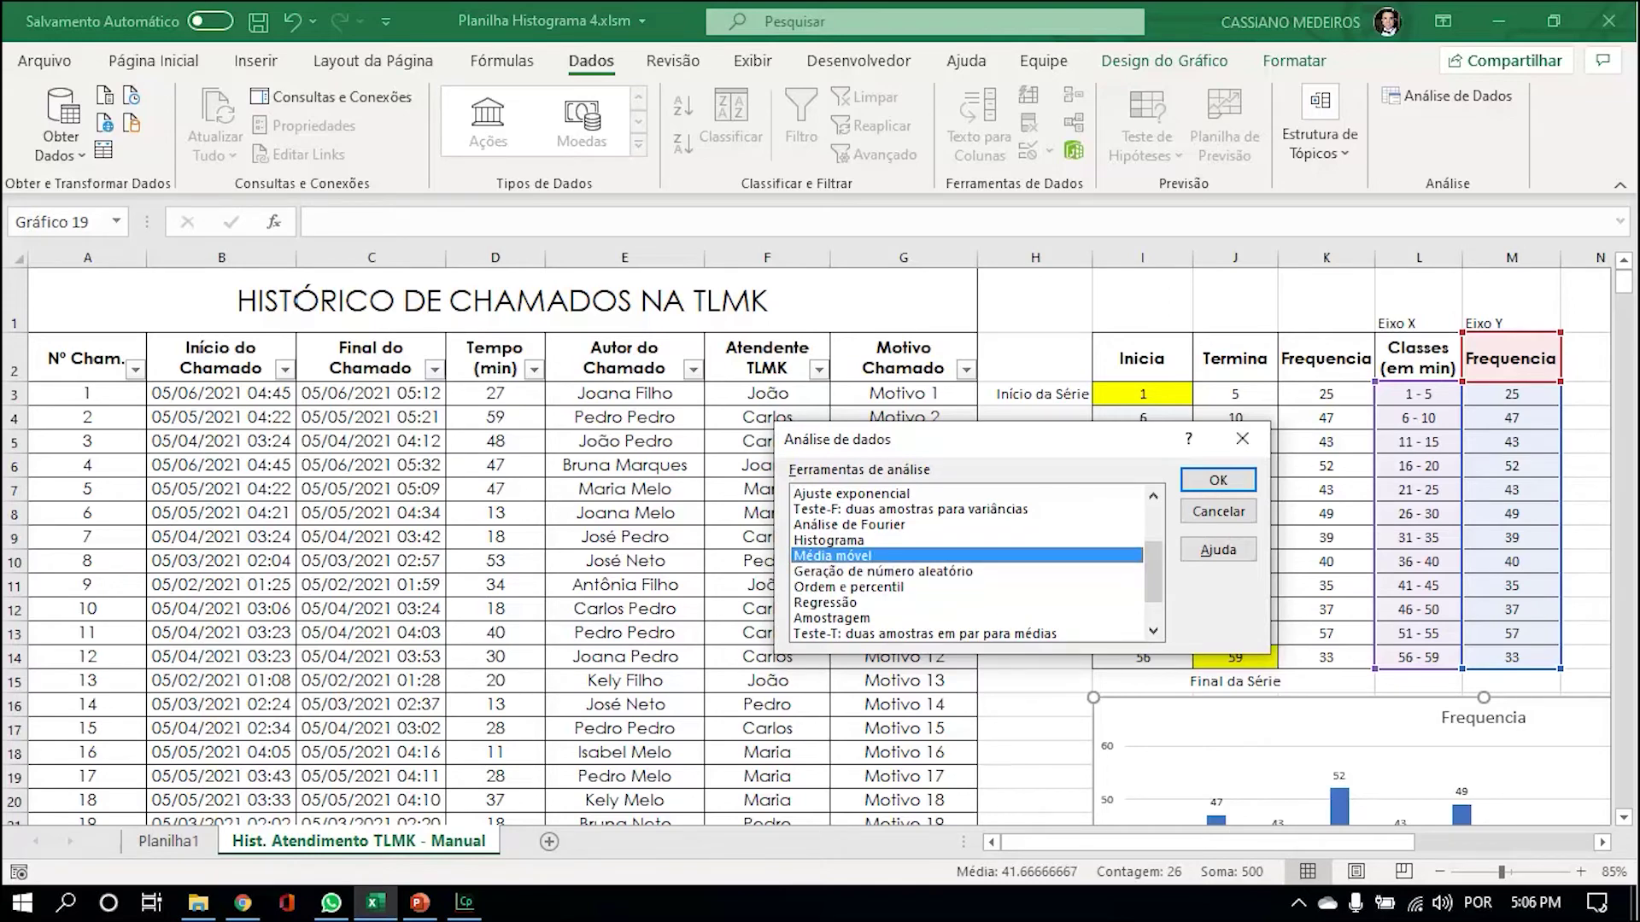
scroll(970, 564, down, 1)
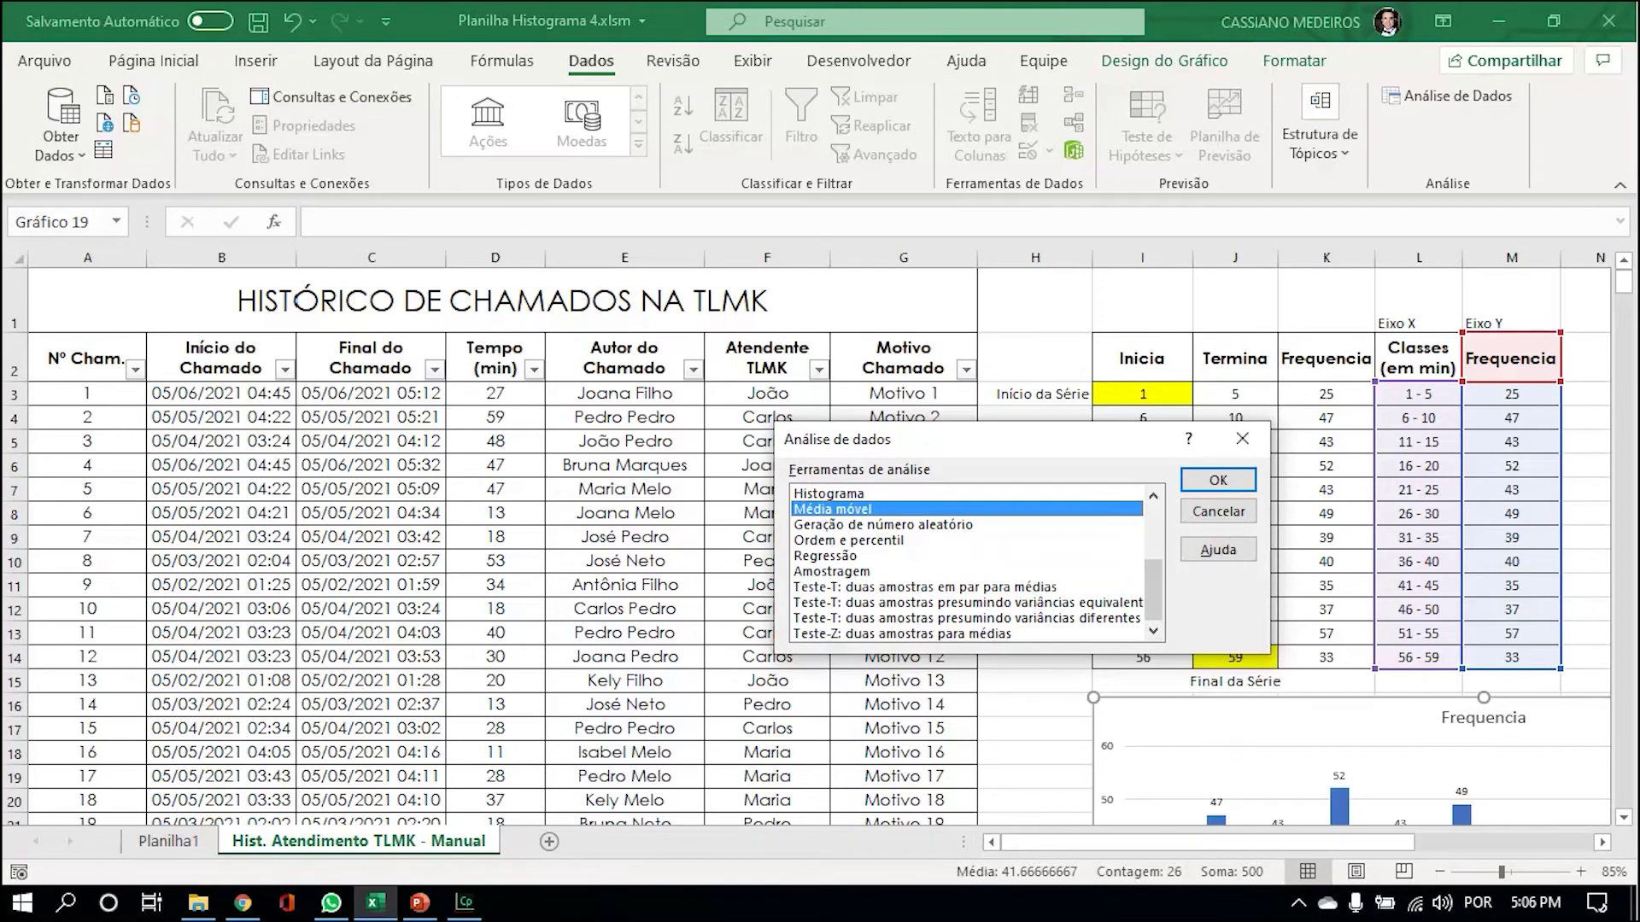
click(924, 587)
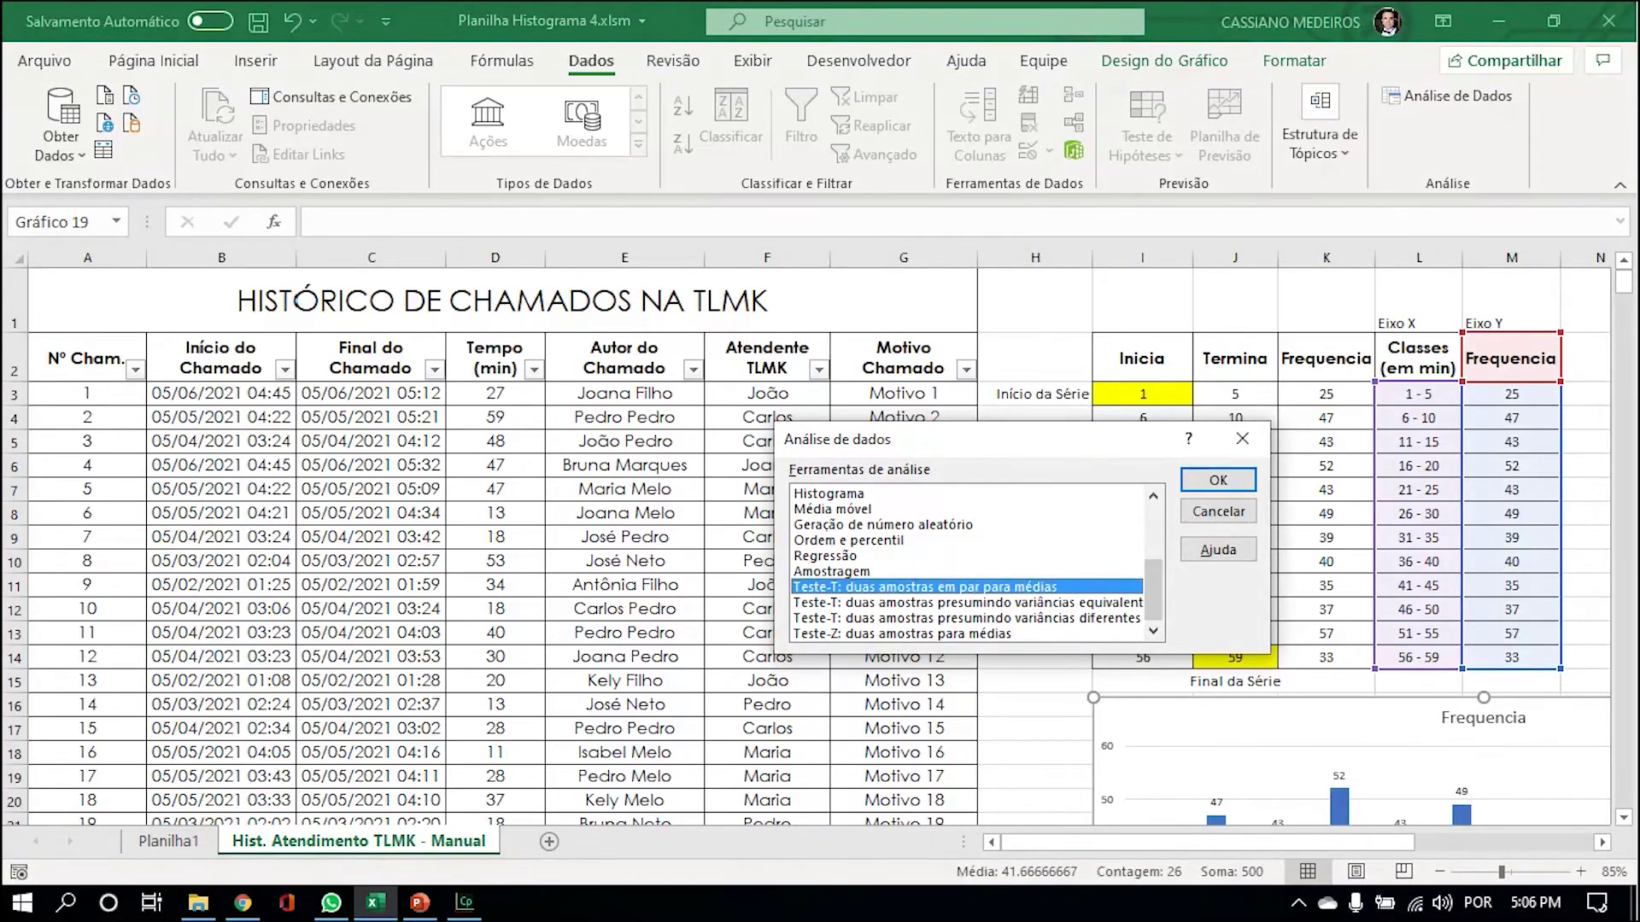
Choose the Histograma analysis and set its input range to the call durations in D3:D502.
click(828, 494)
click(1218, 480)
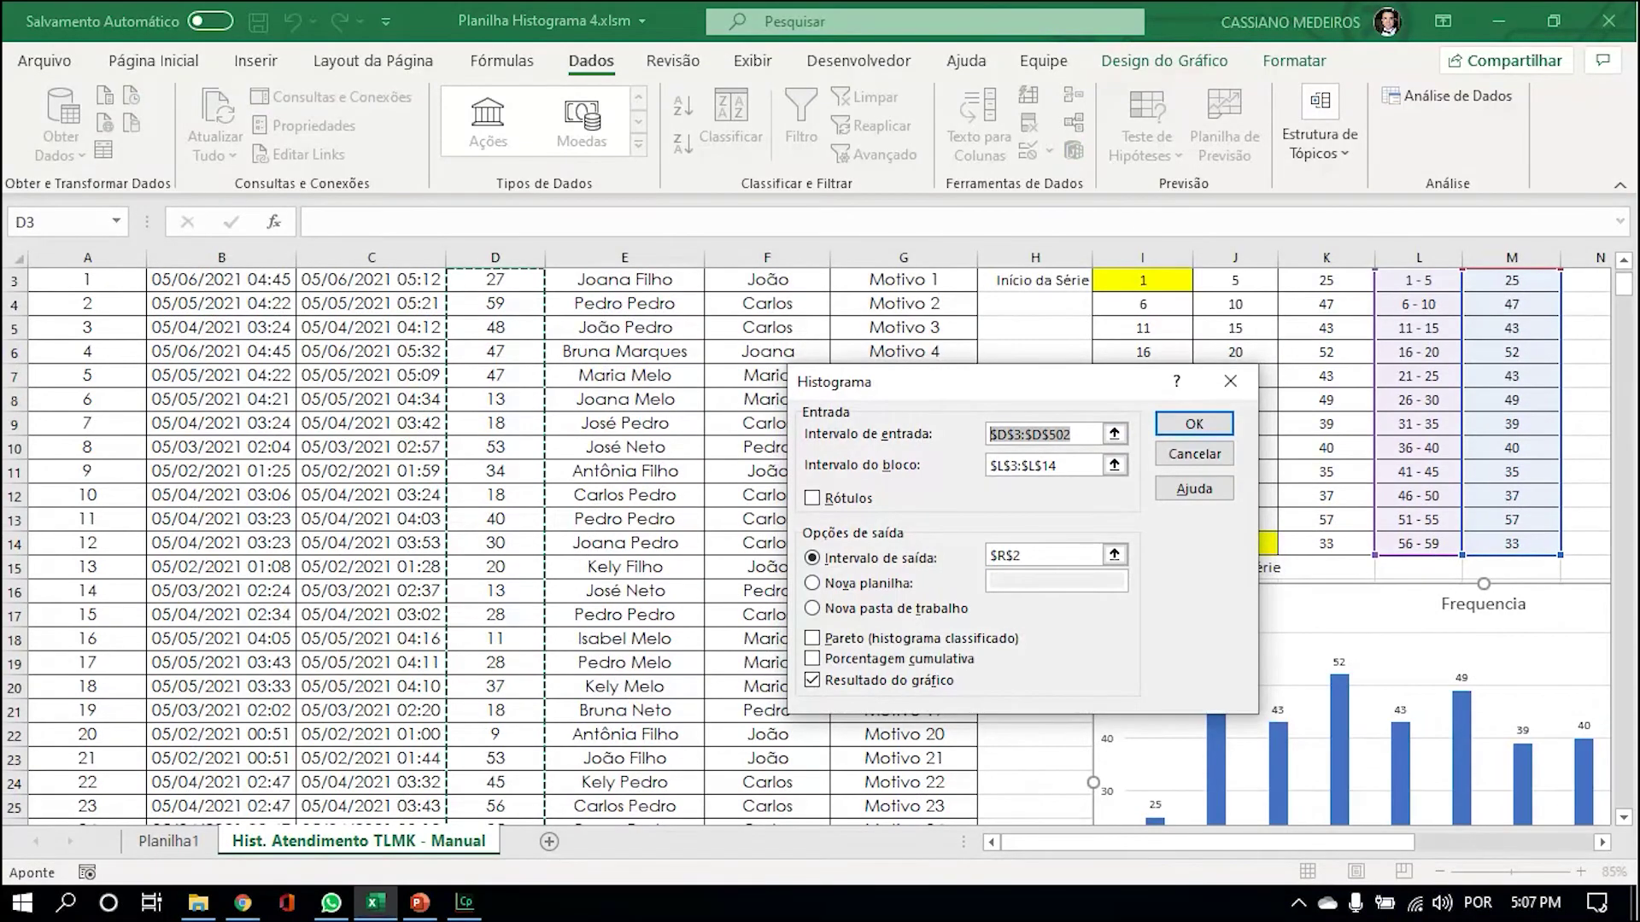
key(BackSpace)
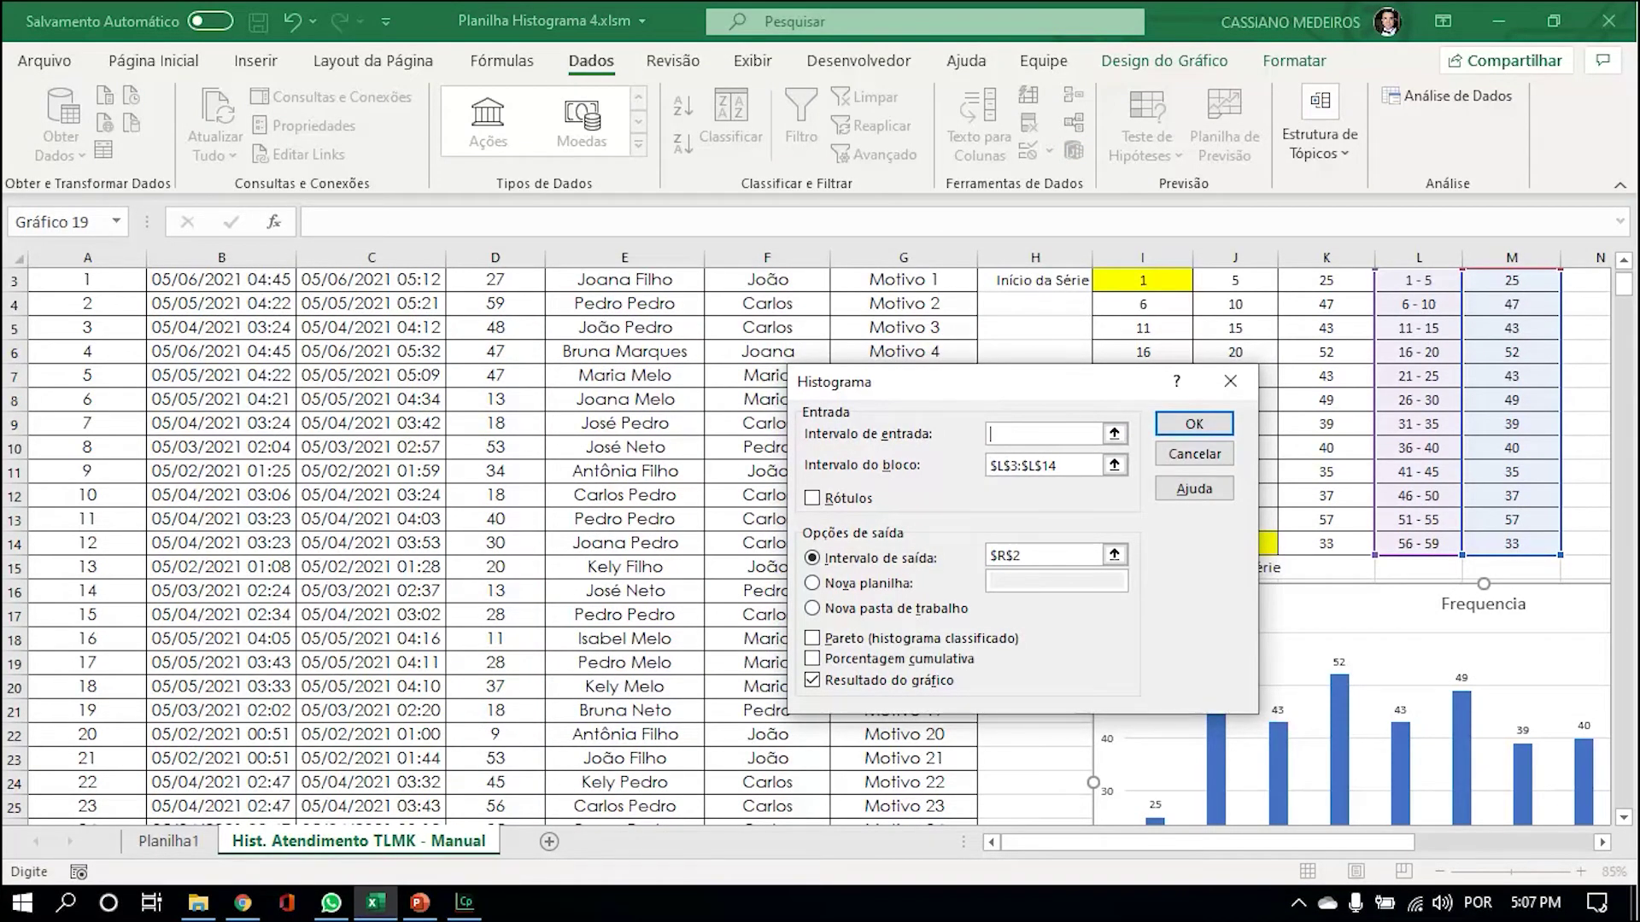
scroll(504, 462, up, 1)
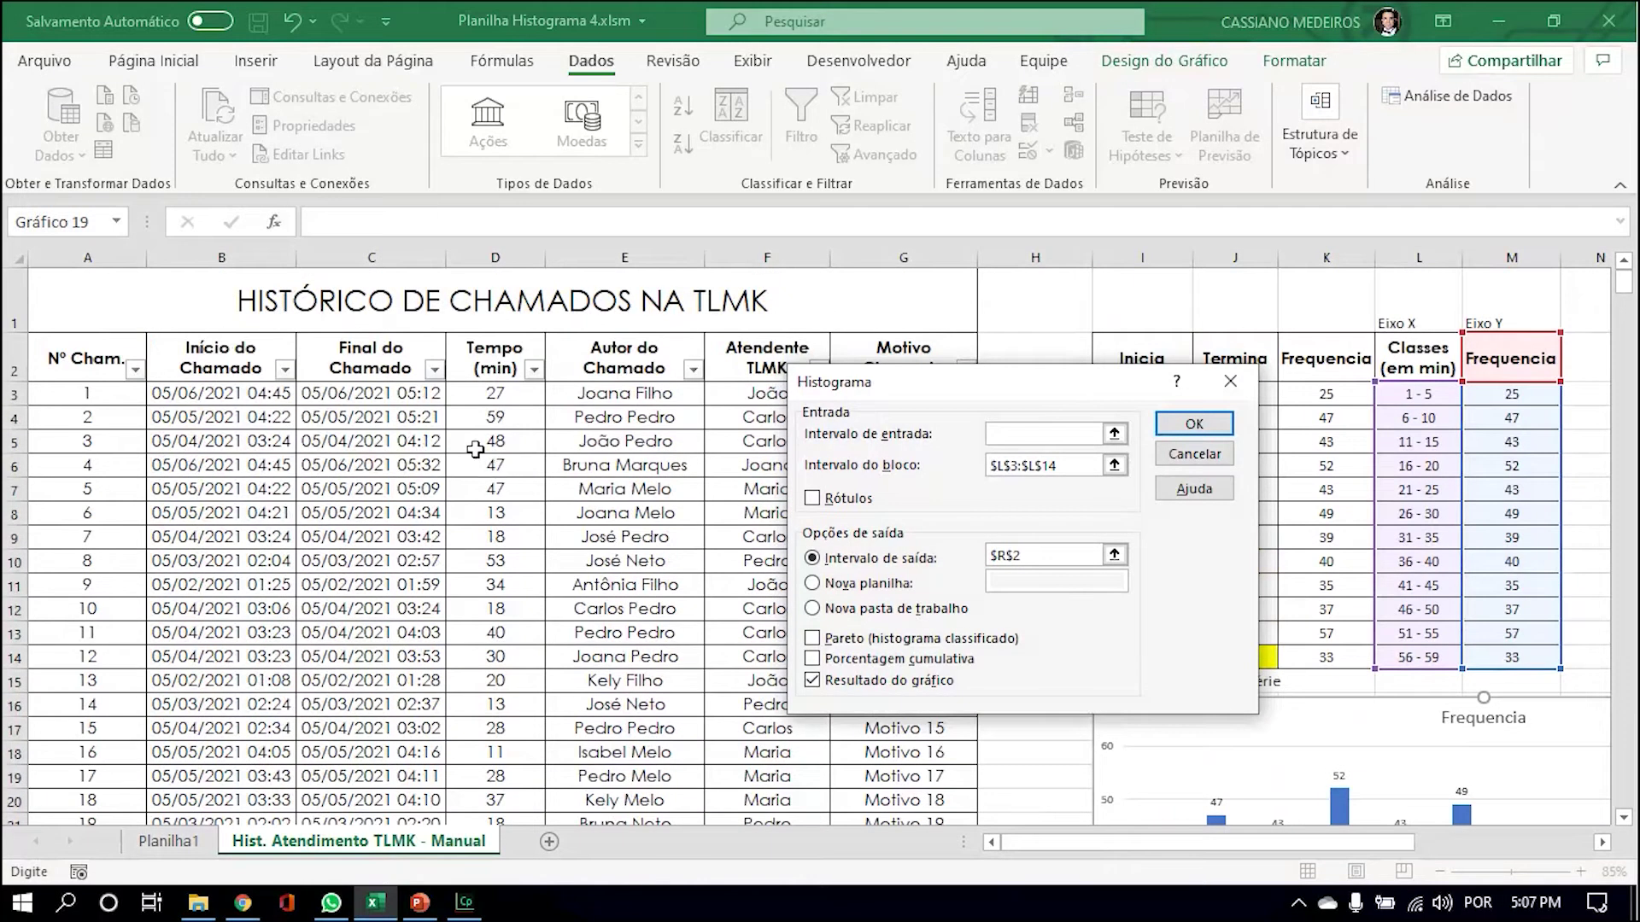
click(490, 394)
drag(1079, 434, 938, 429)
key(Delete)
click(496, 394)
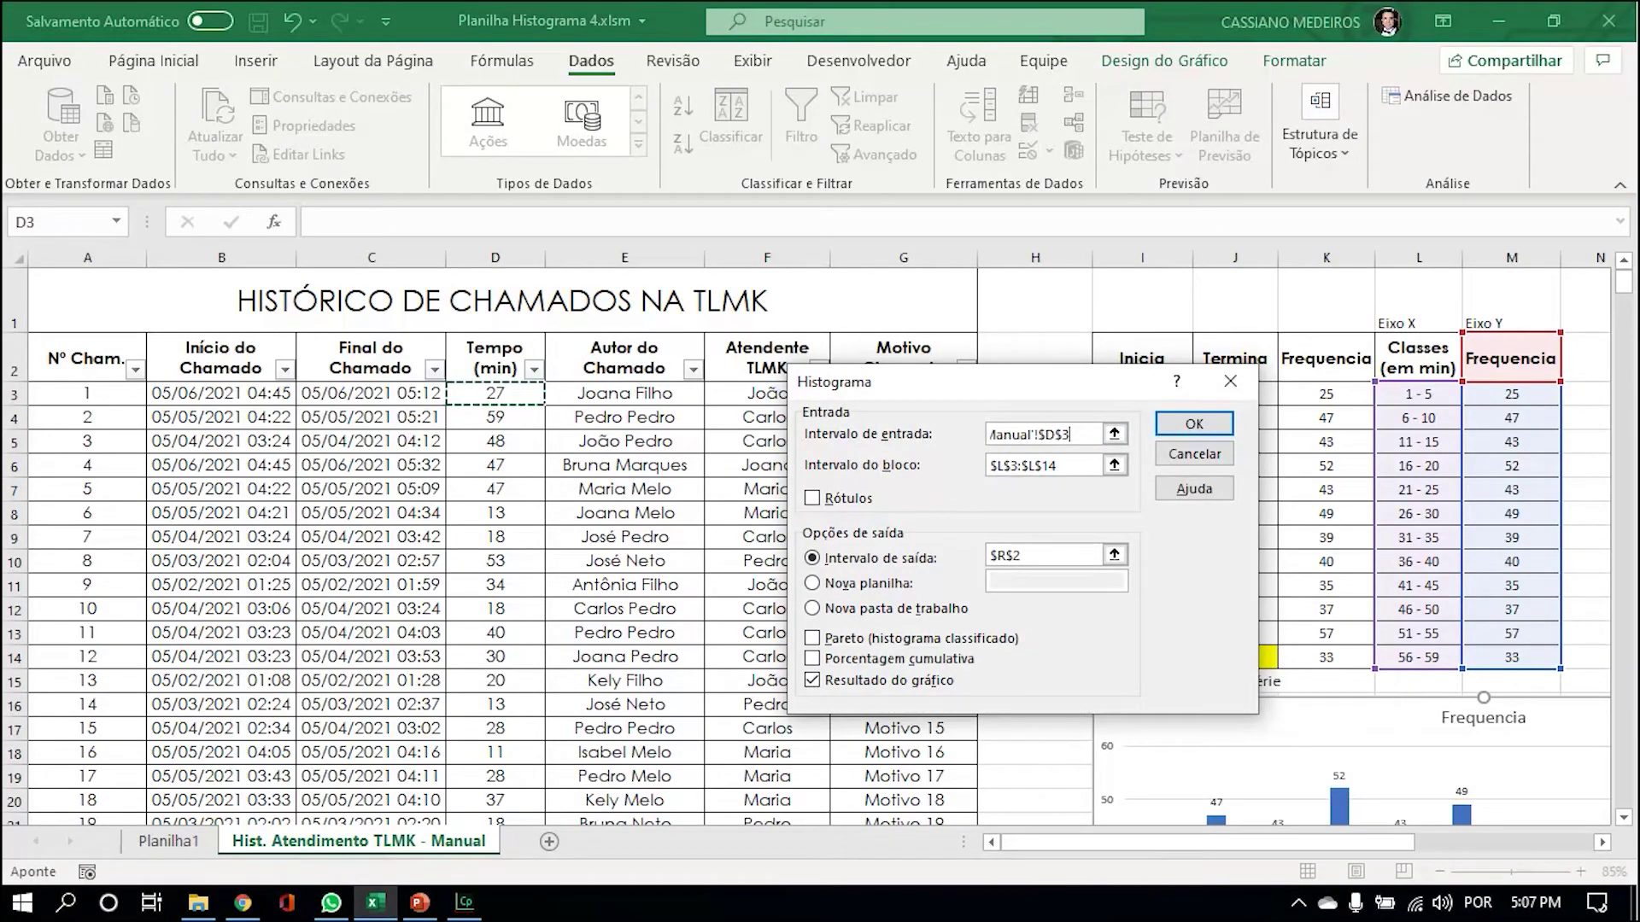
drag(495, 393, 509, 765)
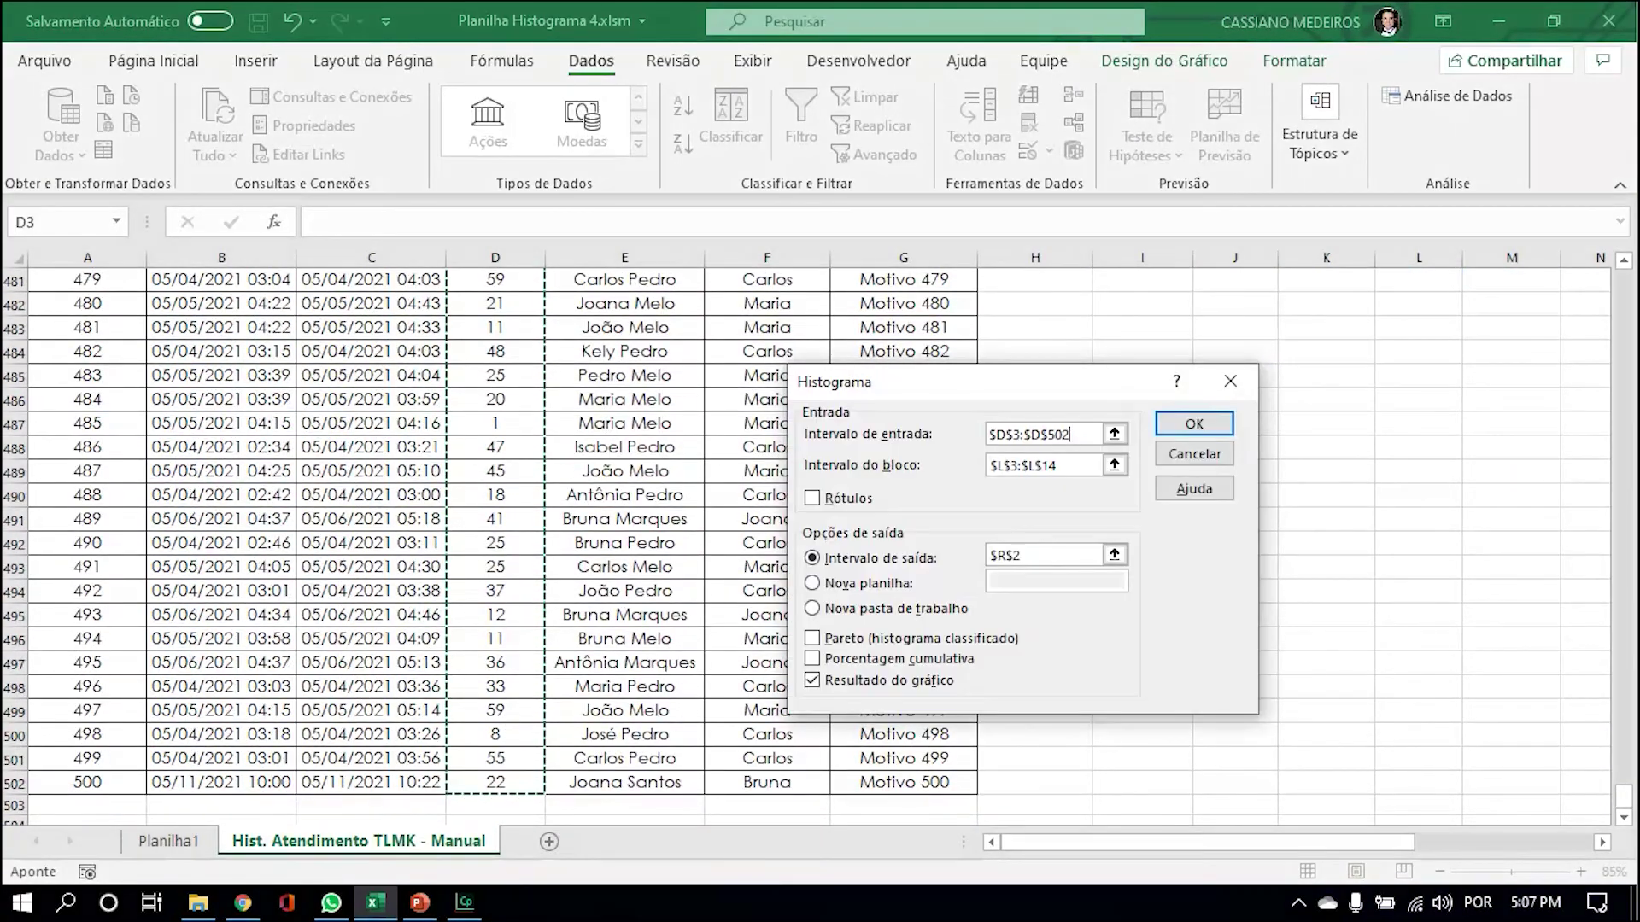
Set the histogram's bin range (Intervalo do bloco) to the class upper limits in J3:J14.
key(Tab)
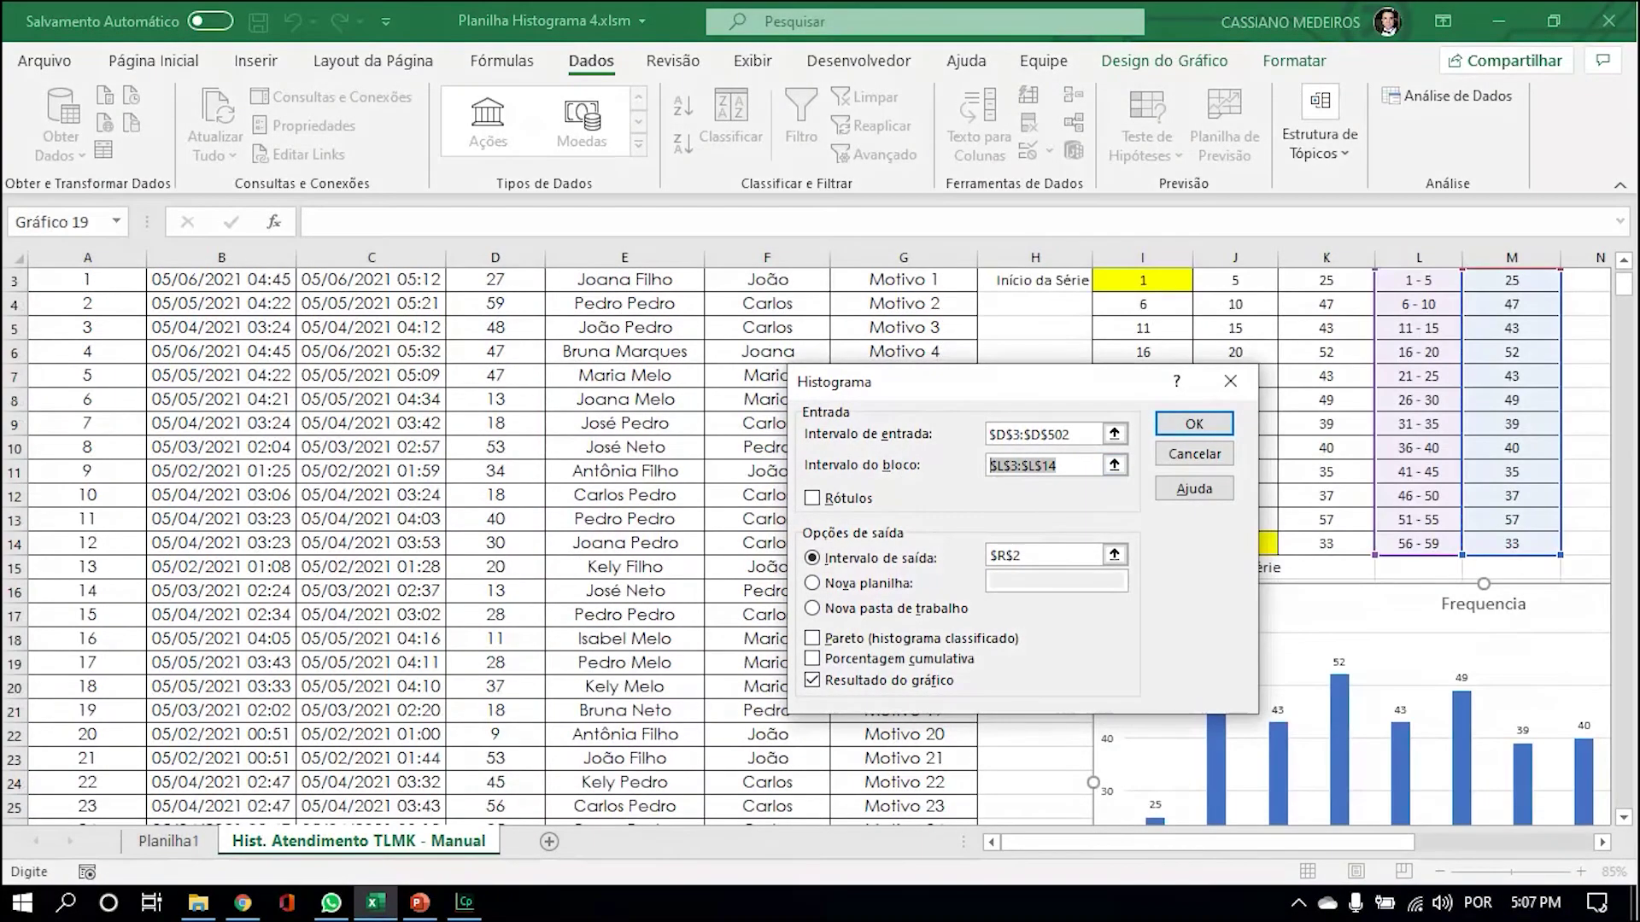
scroll(666, 427, up, 1)
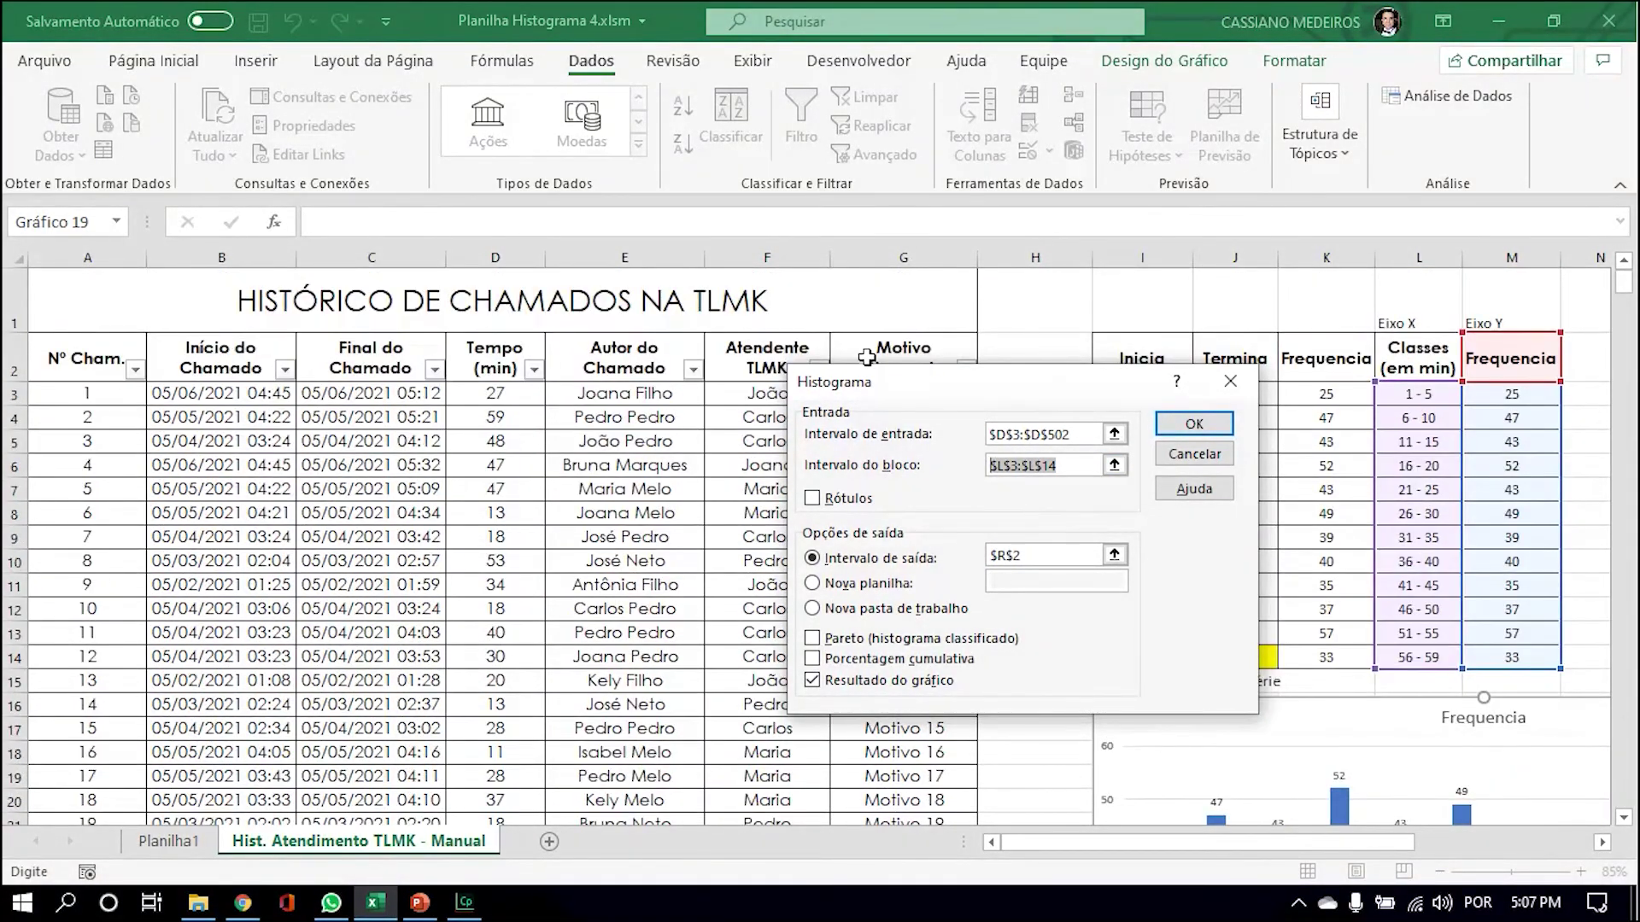
drag(888, 382, 672, 268)
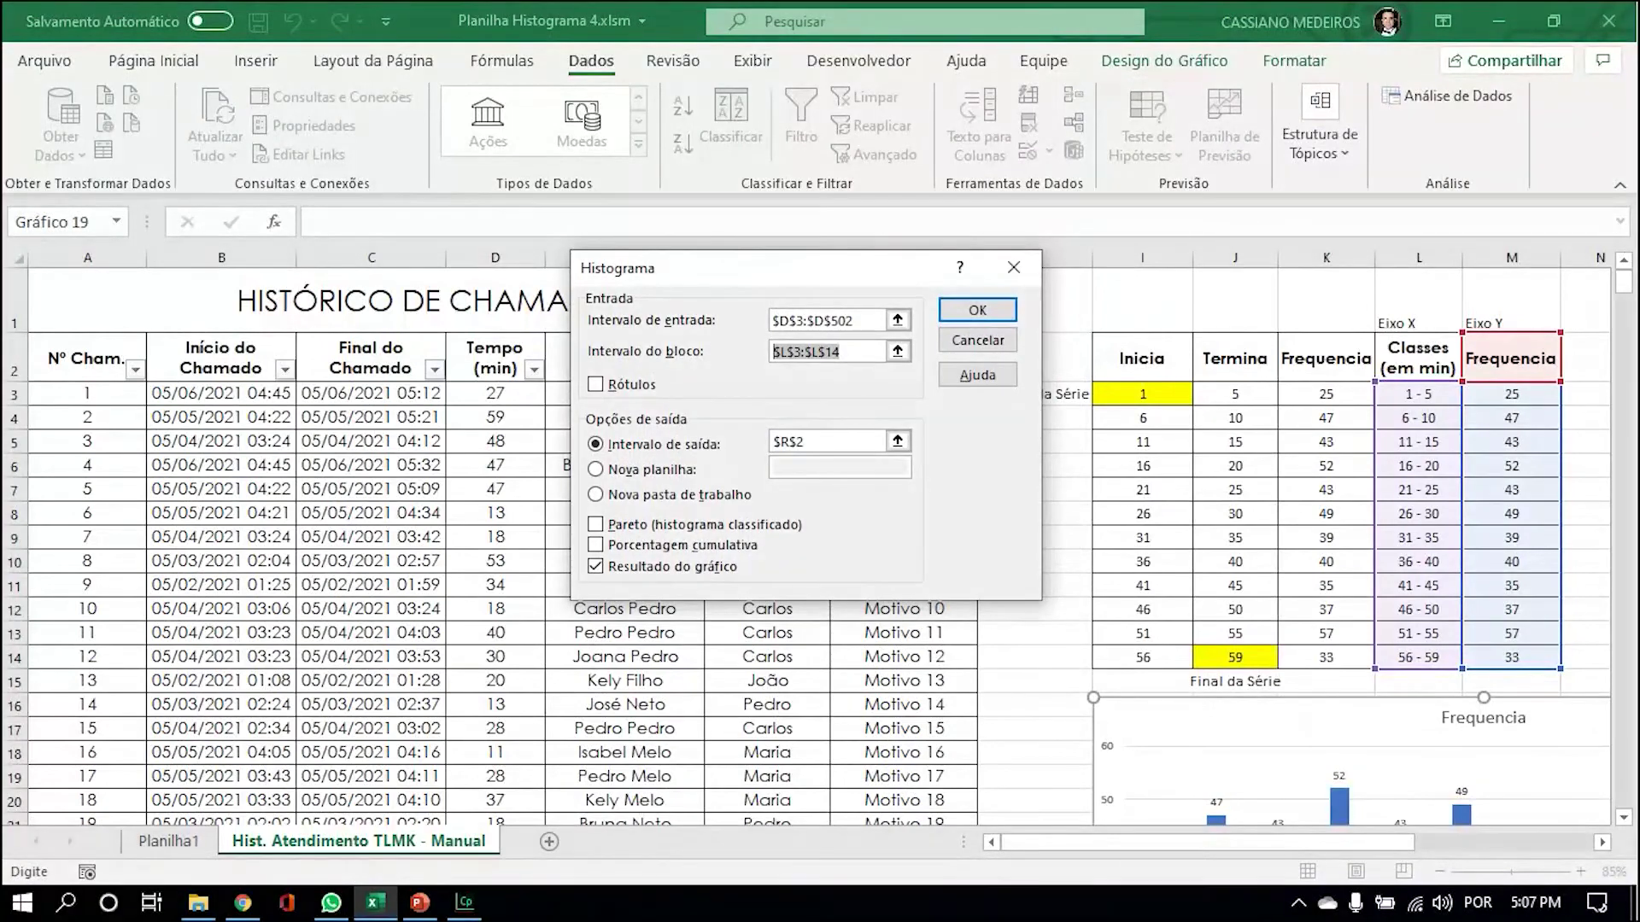
drag(854, 282, 759, 280)
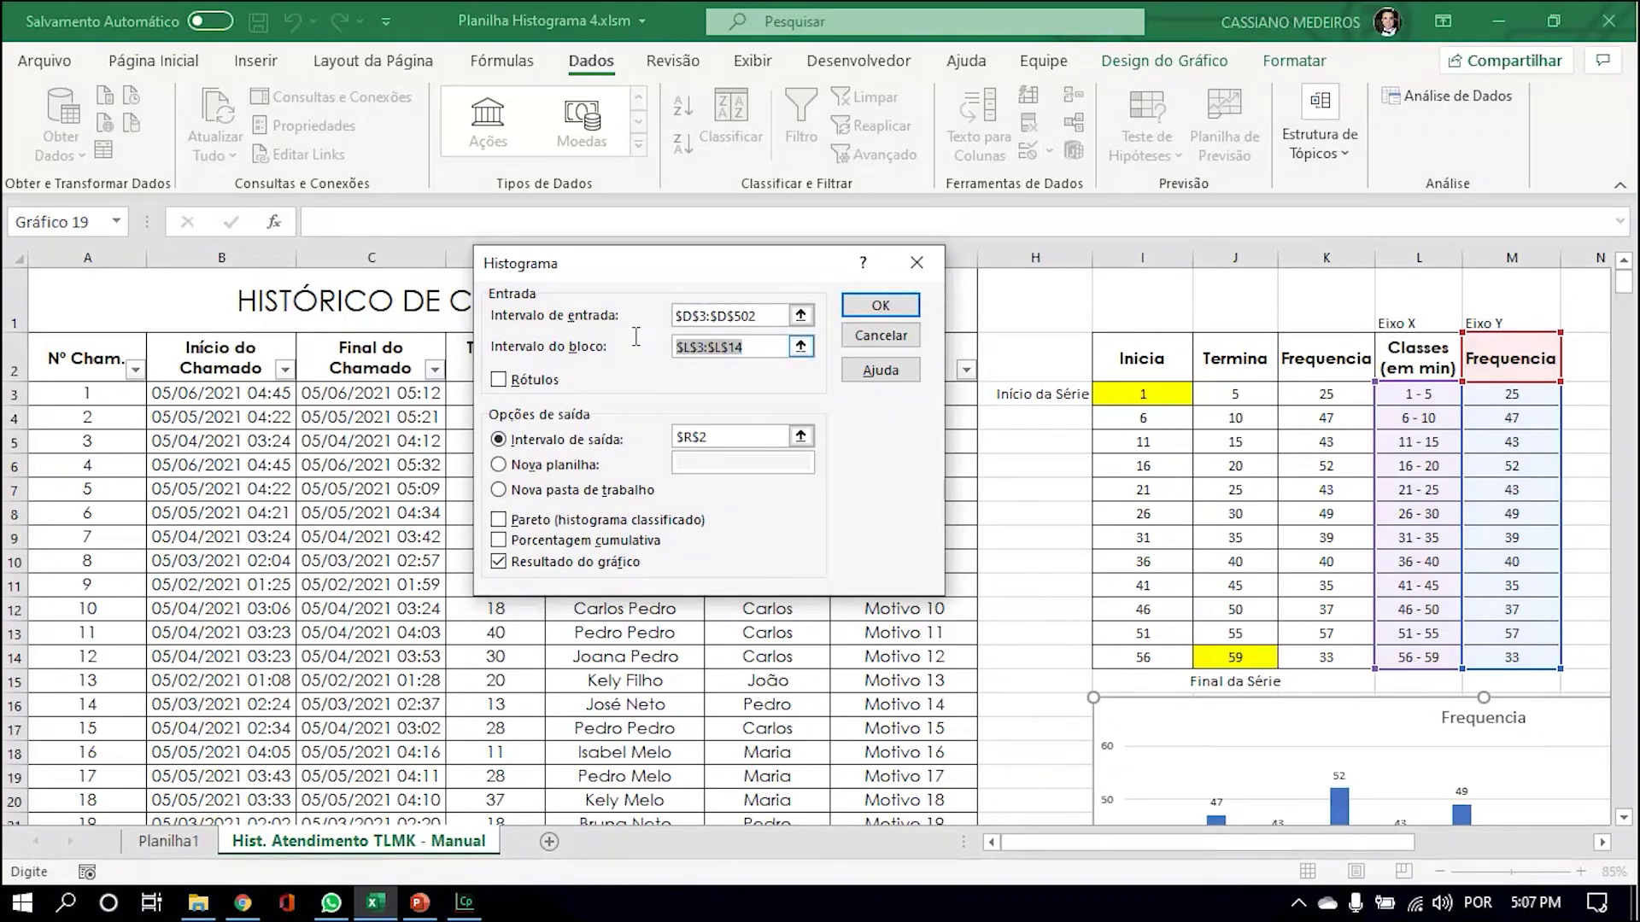
key(BackSpace)
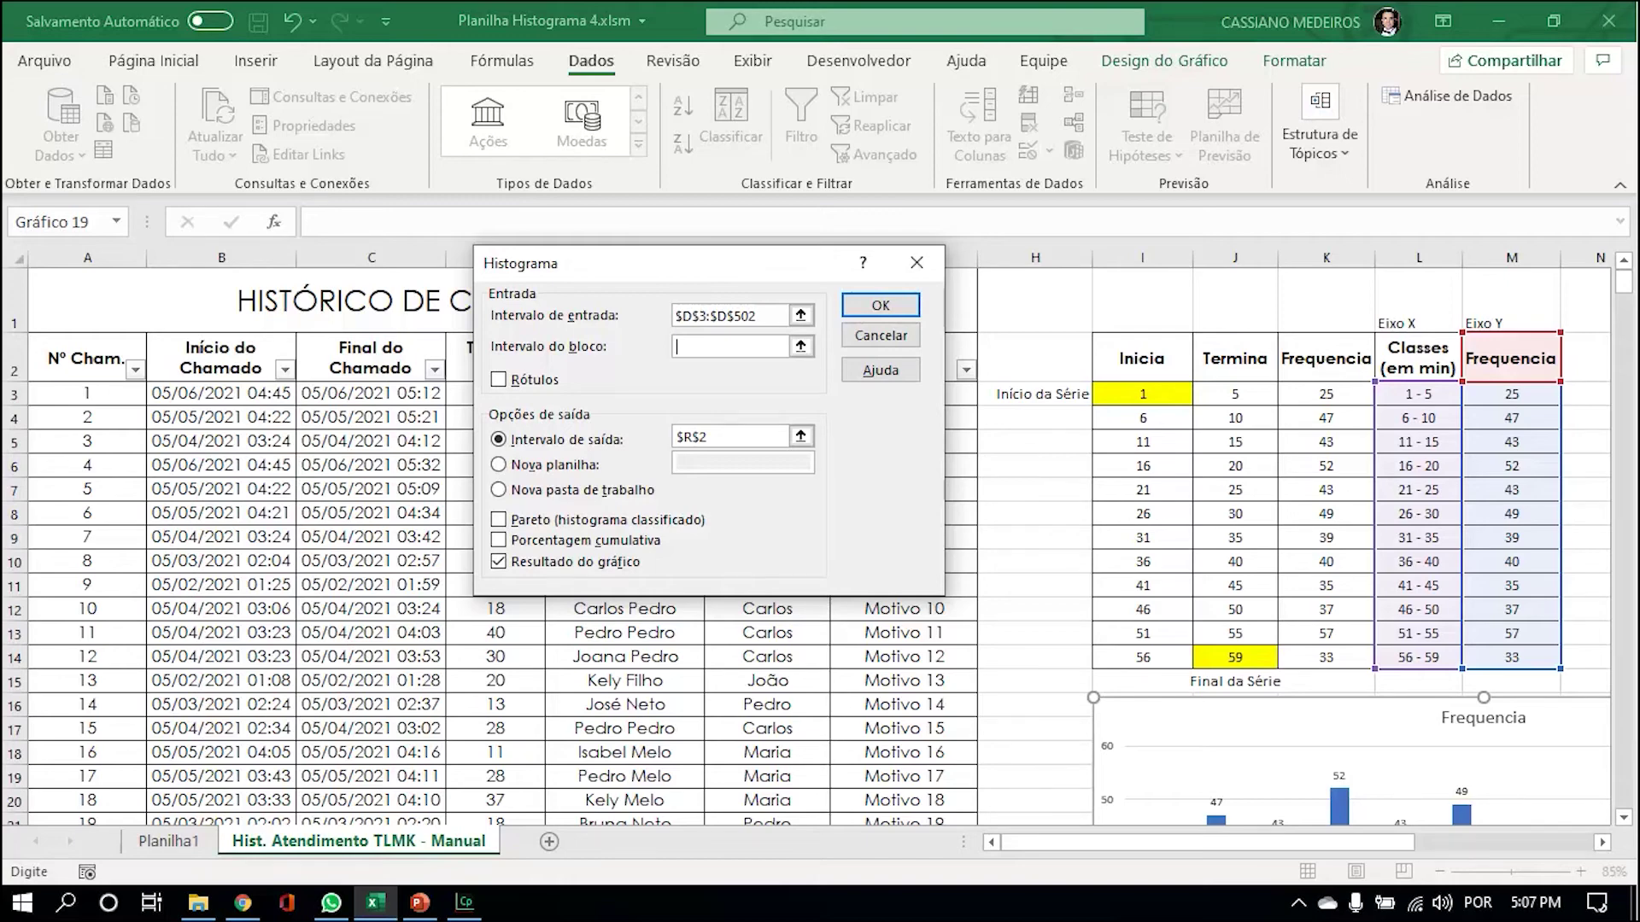
click(1235, 393)
drag(1235, 393, 1234, 657)
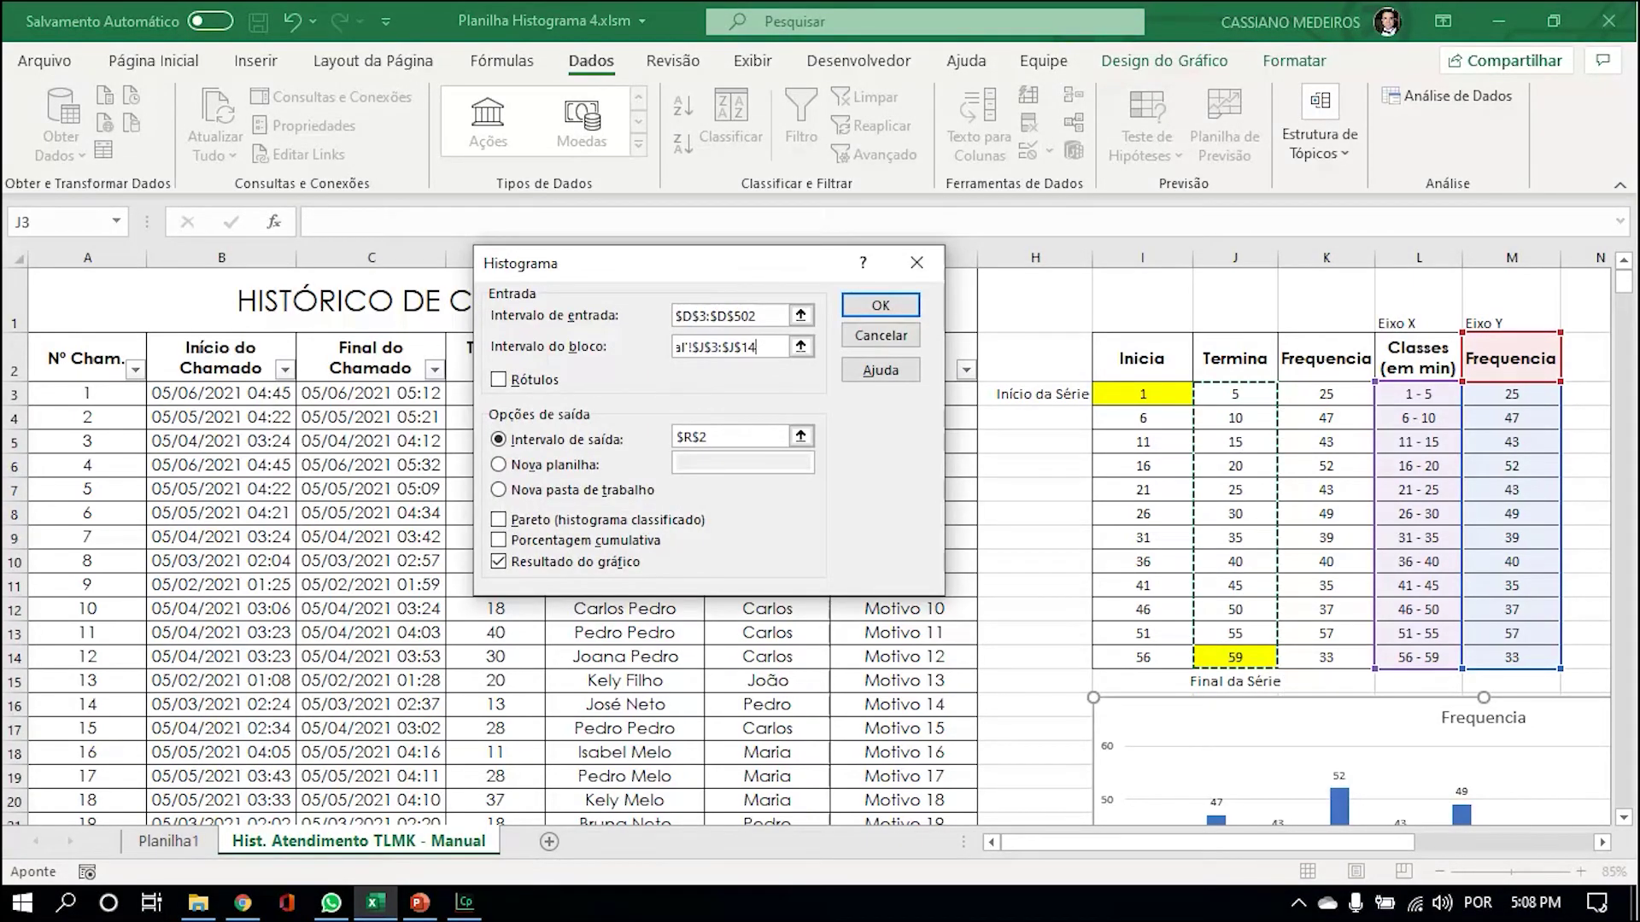
Set the histogram's output range to cell O2 and generate the frequency table with its chart.
click(734, 436)
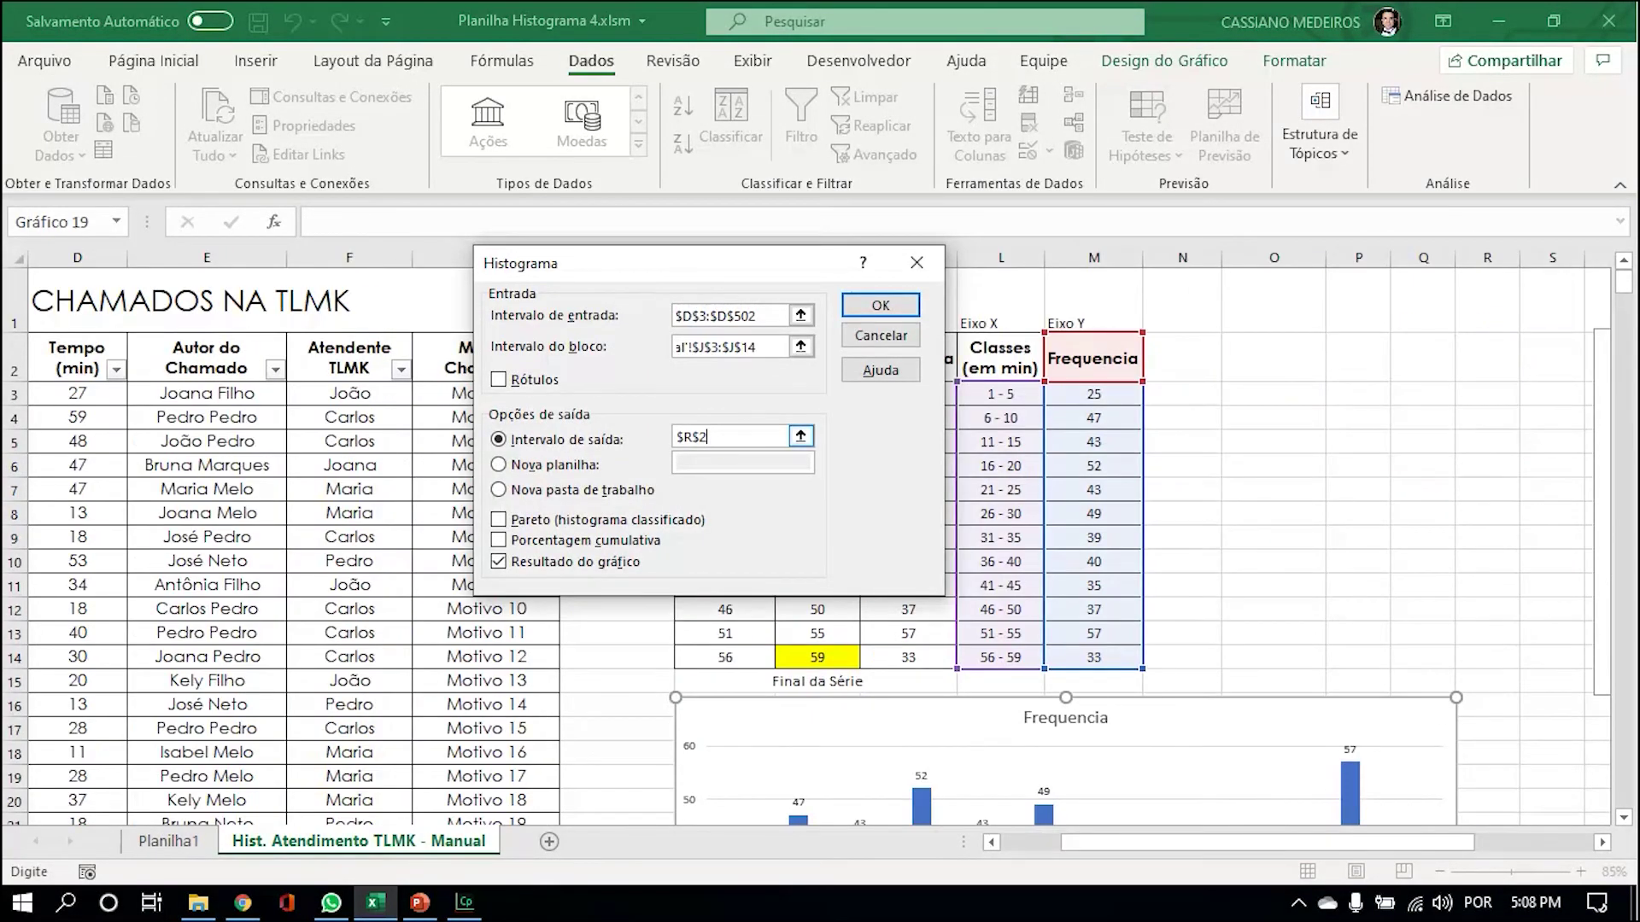
drag(734, 437, 670, 436)
key(BackSpace)
click(1273, 357)
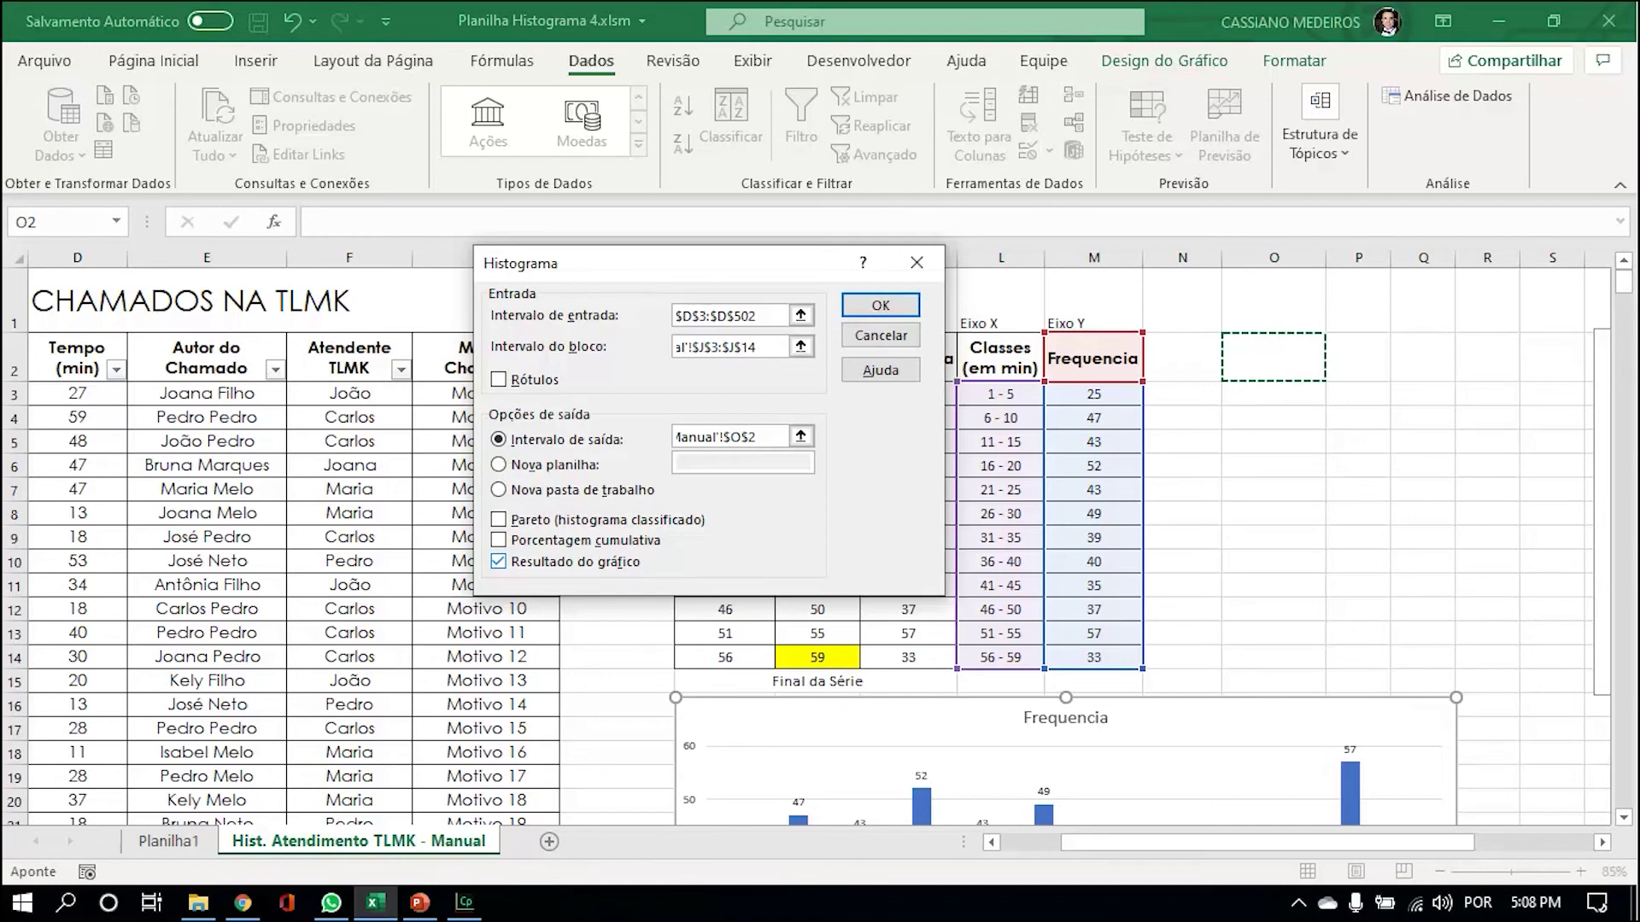
key(Return)
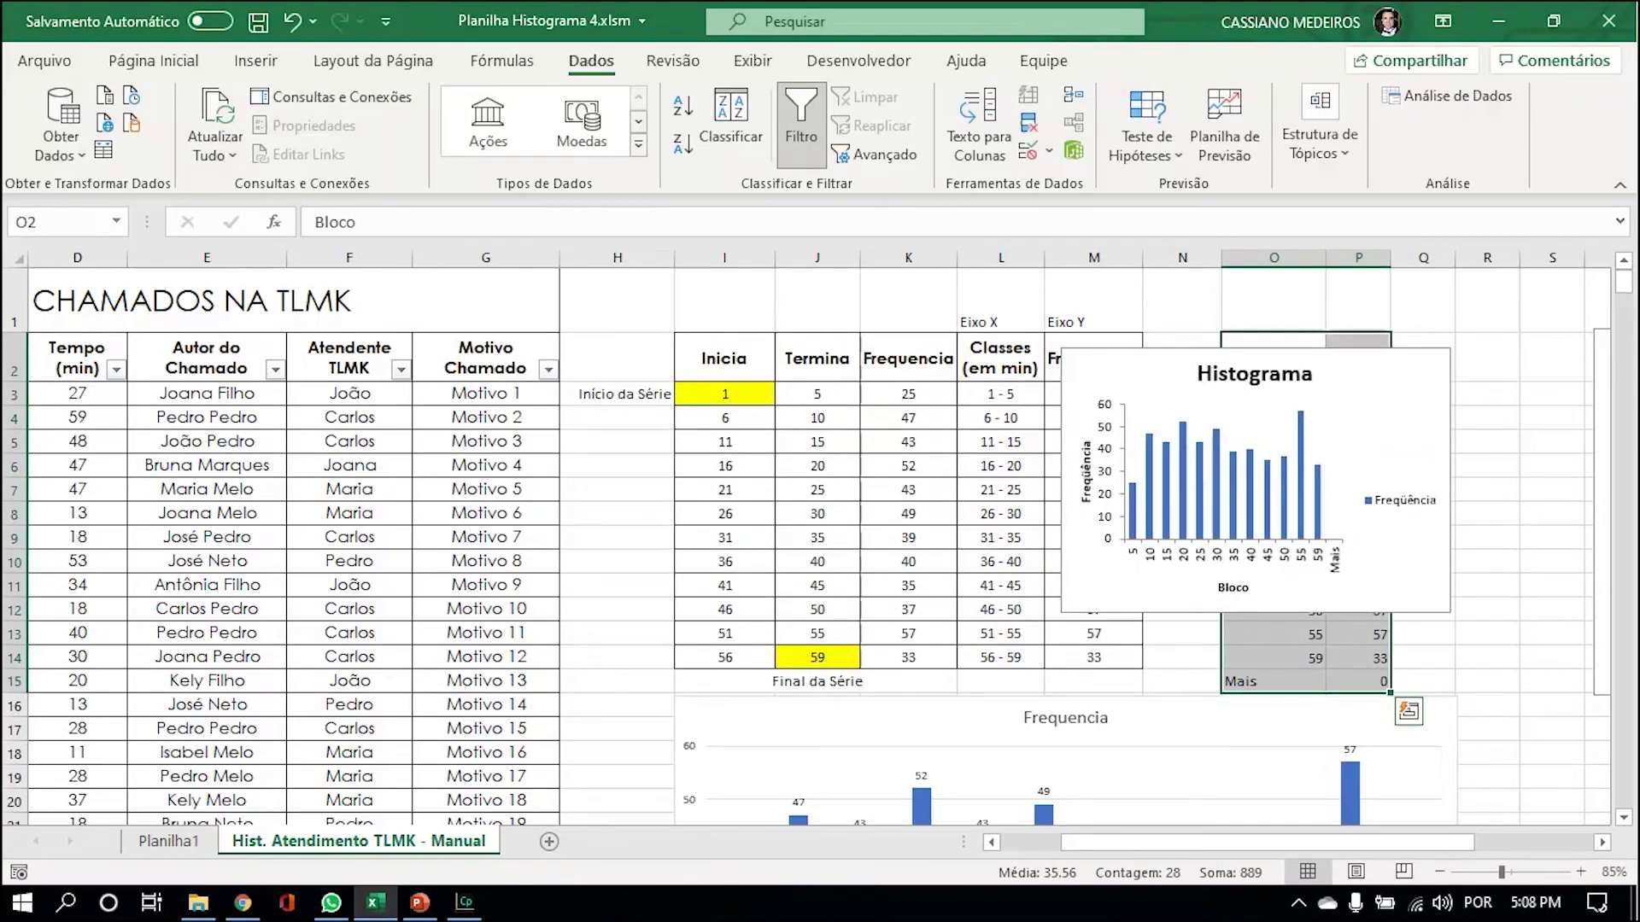
Move the Histograma chart directly below the Frequencia chart, starting at column I, and widen it to about the same width.
click(1394, 420)
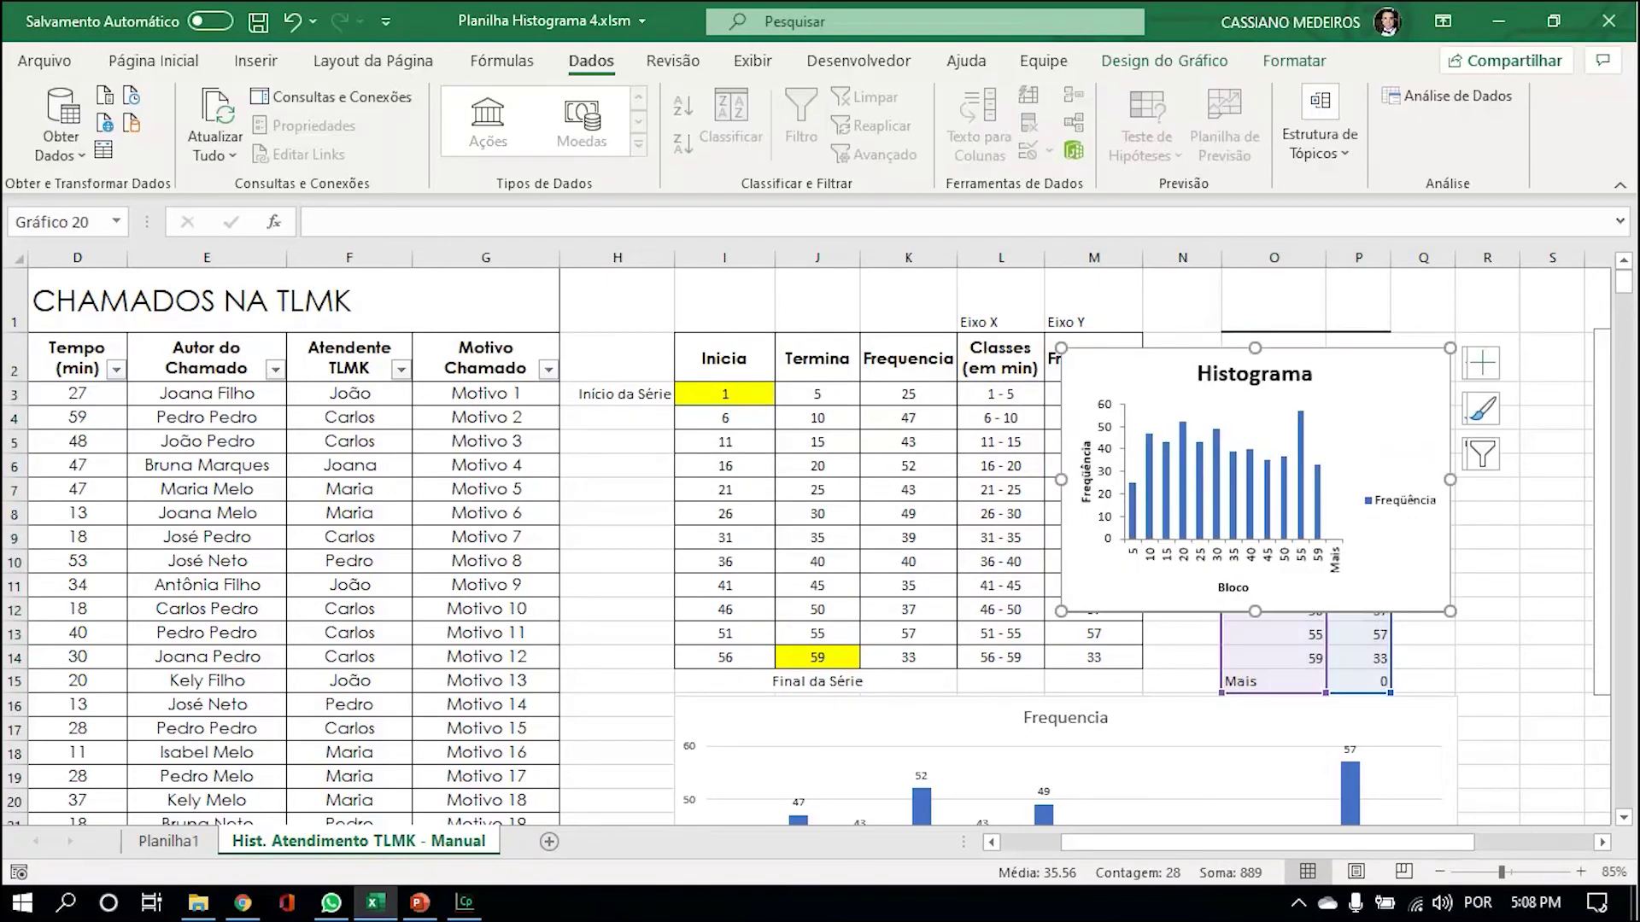
drag(1218, 403, 1025, 465)
drag(1025, 465, 797, 523)
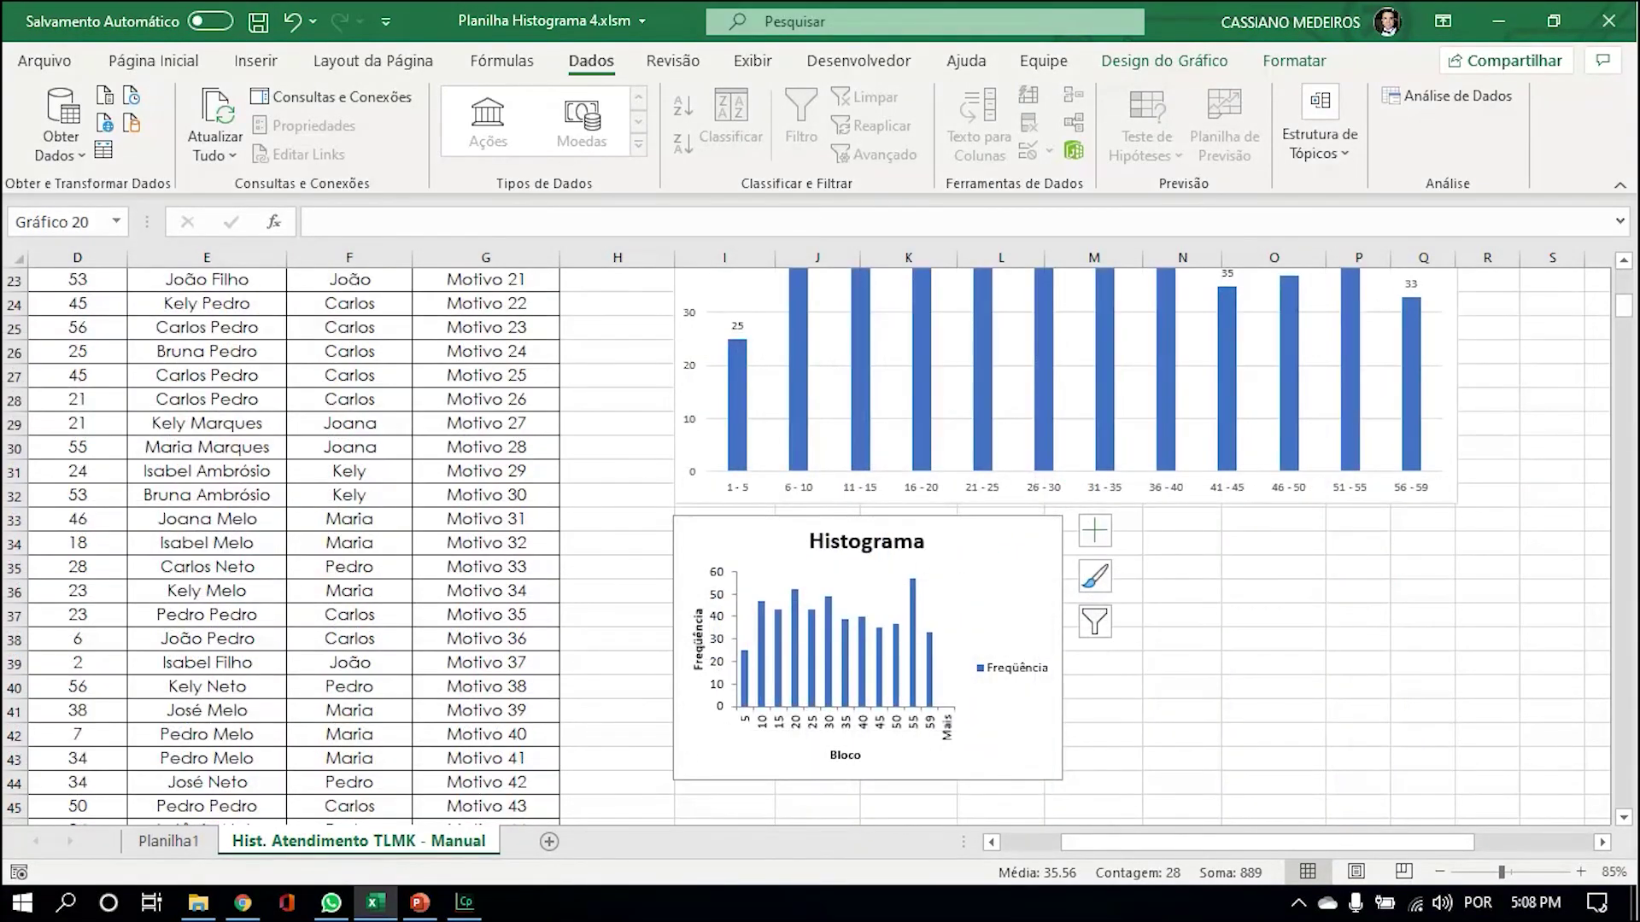
drag(1061, 647, 1470, 616)
drag(1473, 616, 1472, 616)
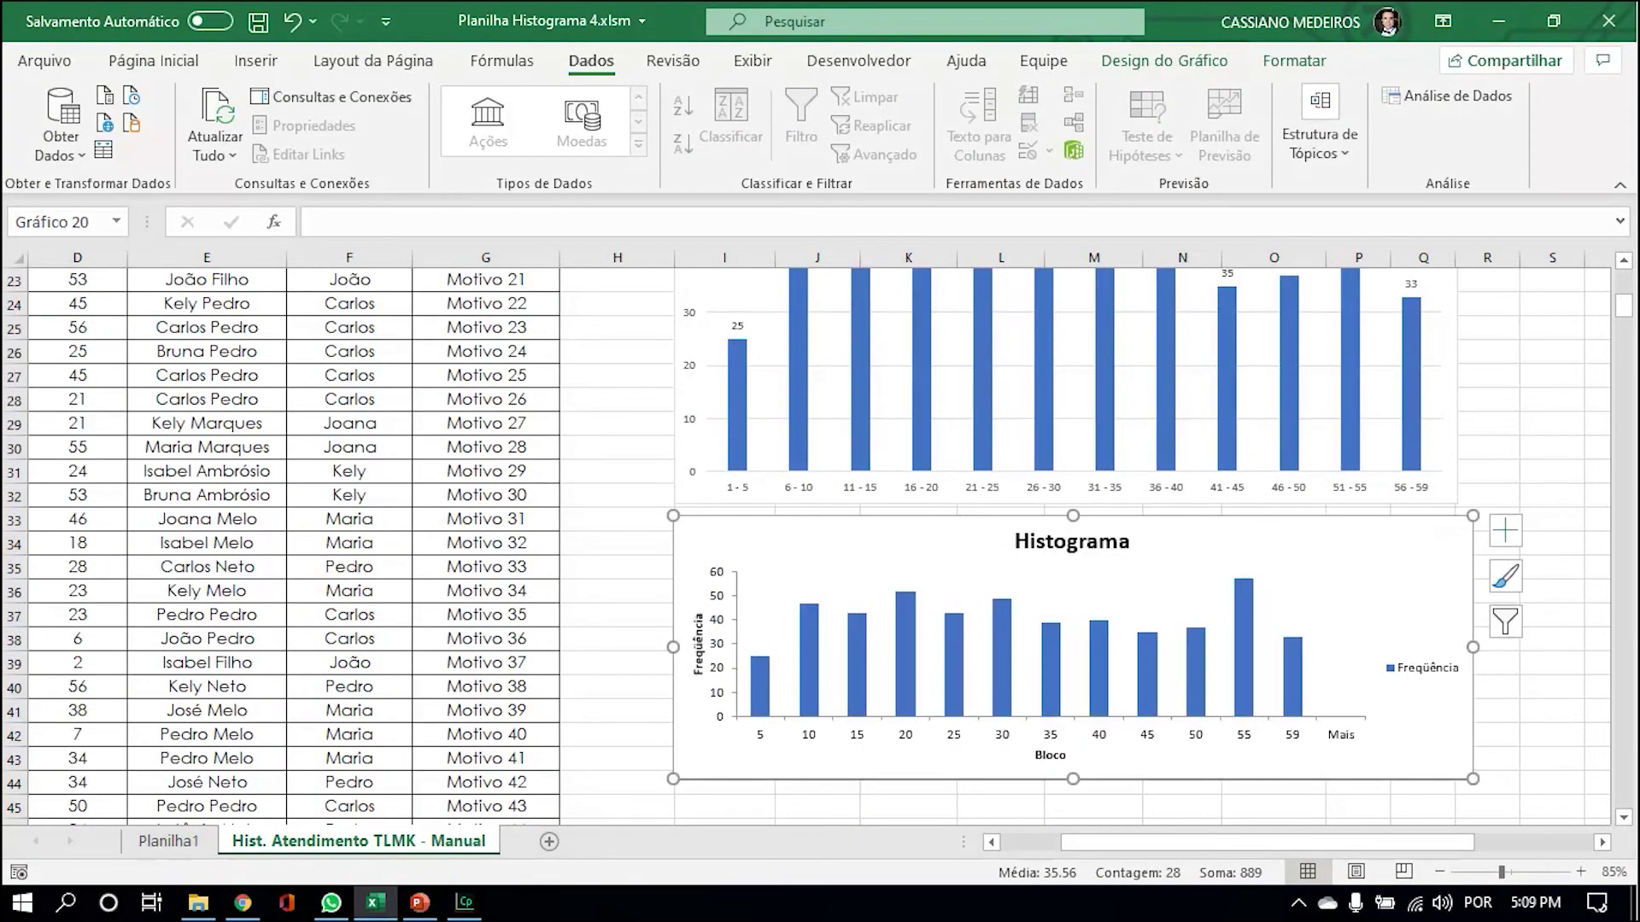
Compare the generated frequencies in column P with the manual frequencies in column M, row by row from row 3 to 8.
scroll(1204, 568, up, 2)
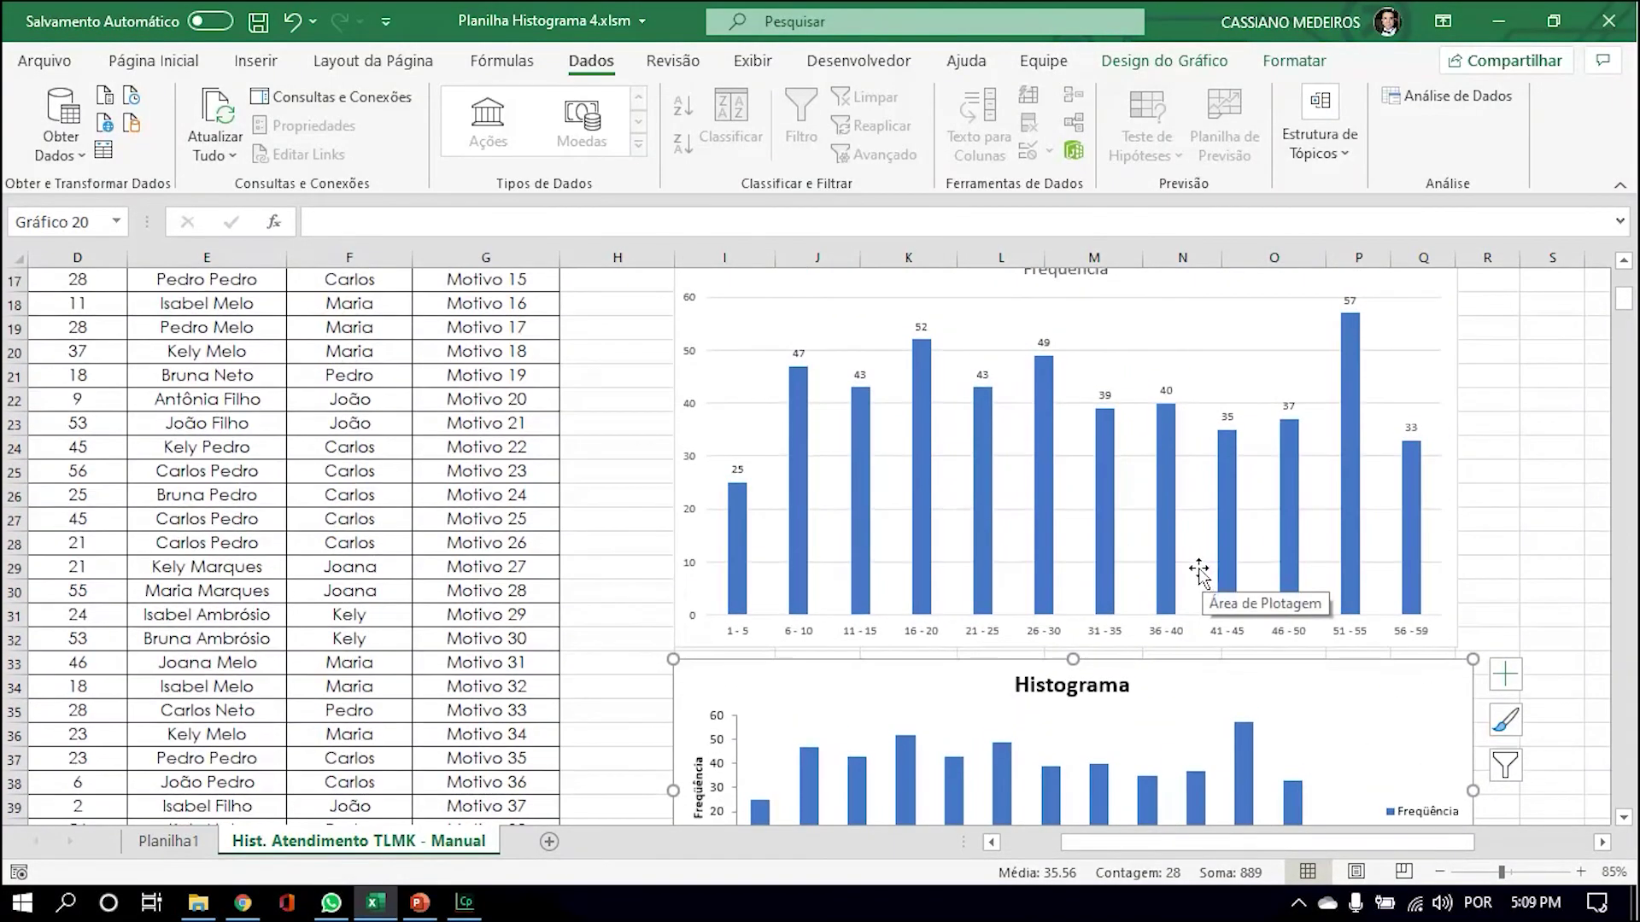
scroll(1203, 574, up, 5)
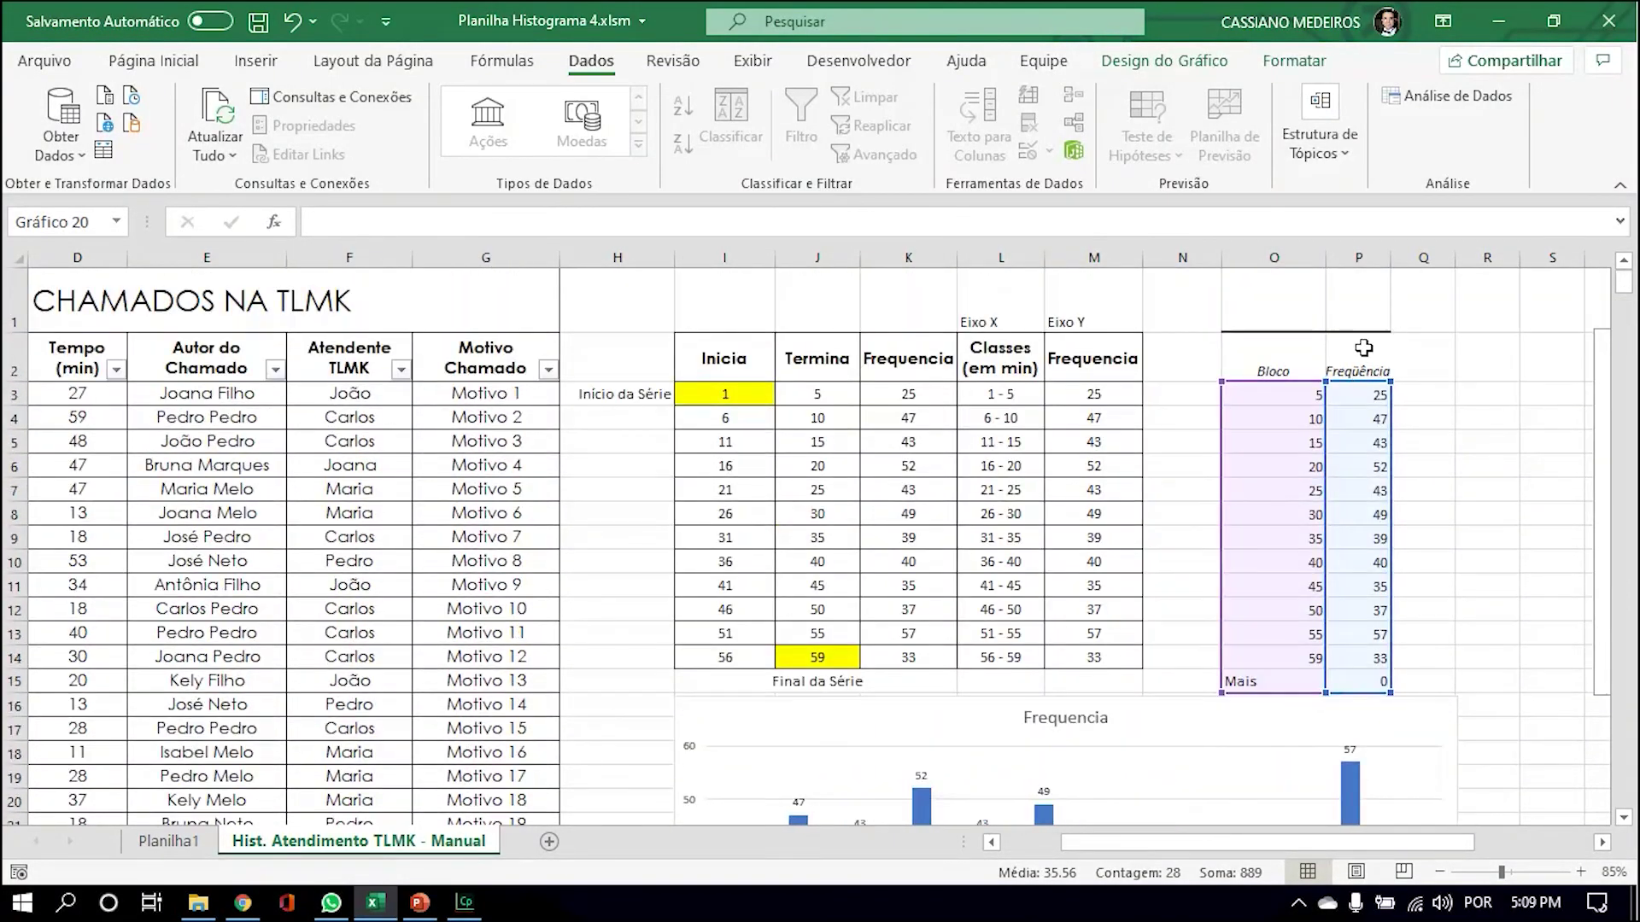
click(1359, 376)
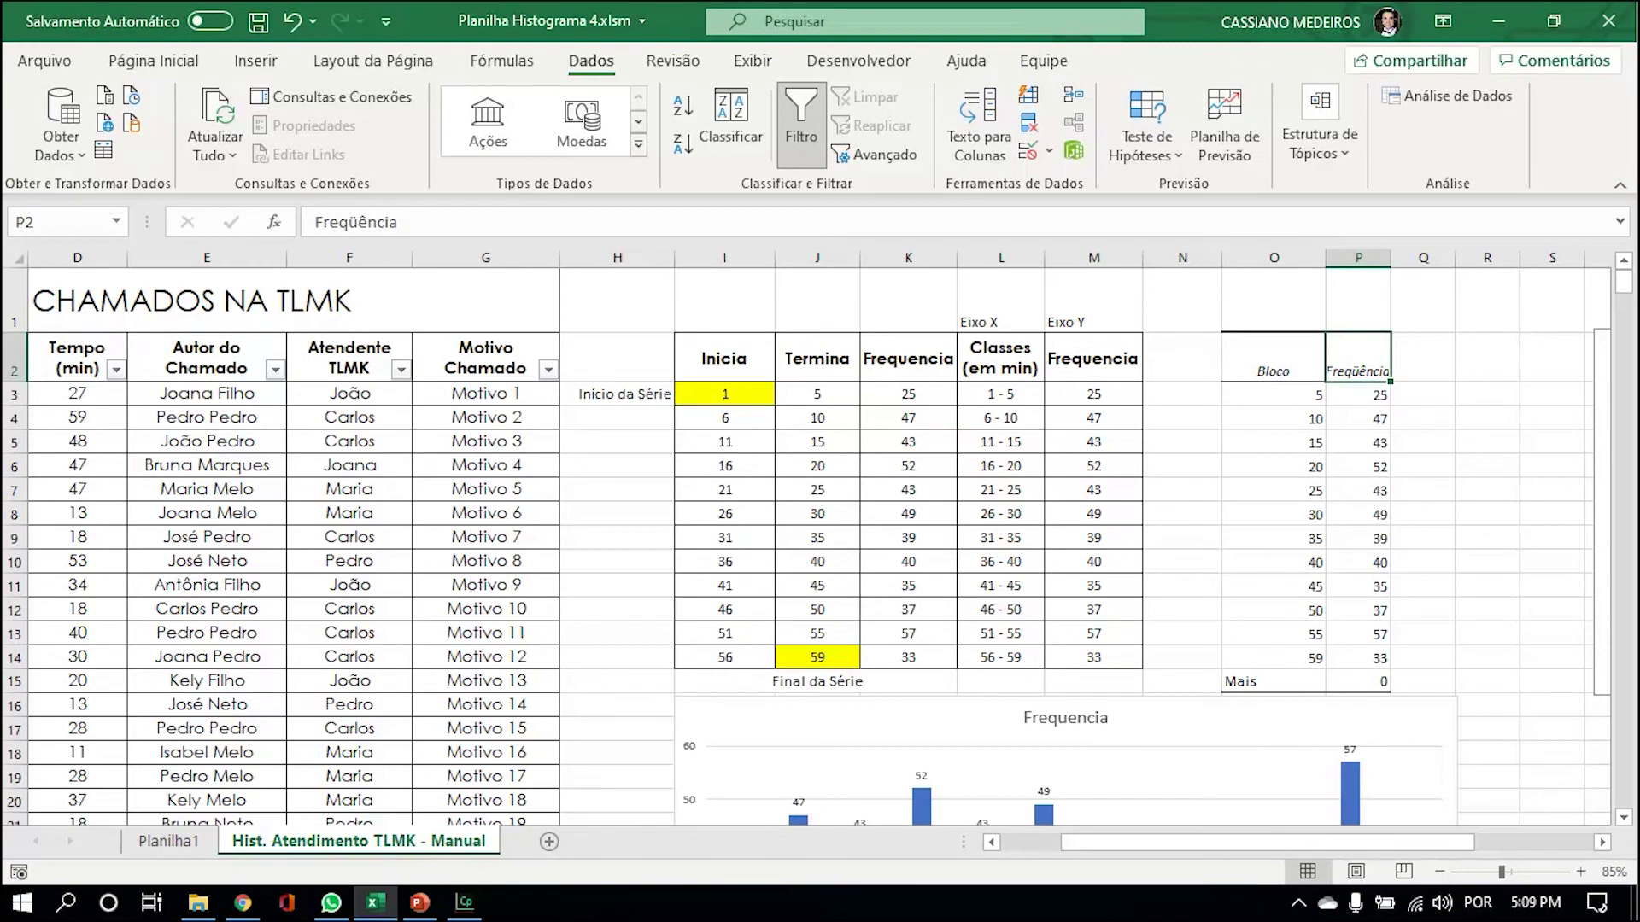
key(Down)
key(Down)
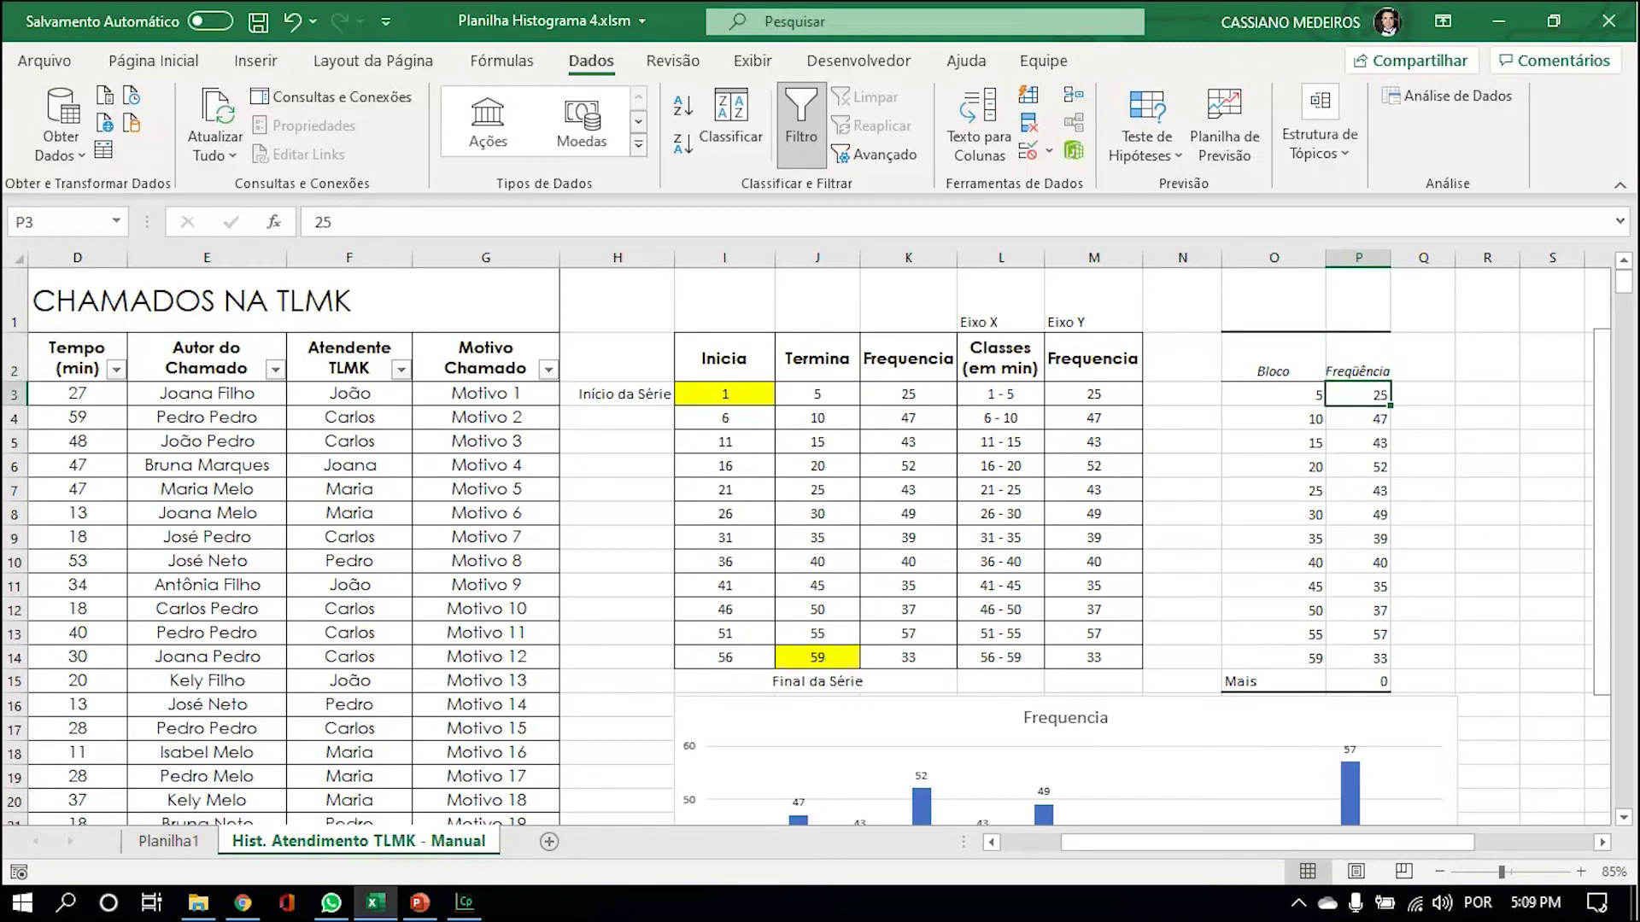
key(Up)
click(1094, 394)
click(1358, 419)
click(1094, 419)
click(1358, 442)
click(1094, 443)
click(1358, 466)
click(1094, 466)
click(1358, 490)
click(1094, 491)
click(1358, 514)
click(1094, 514)
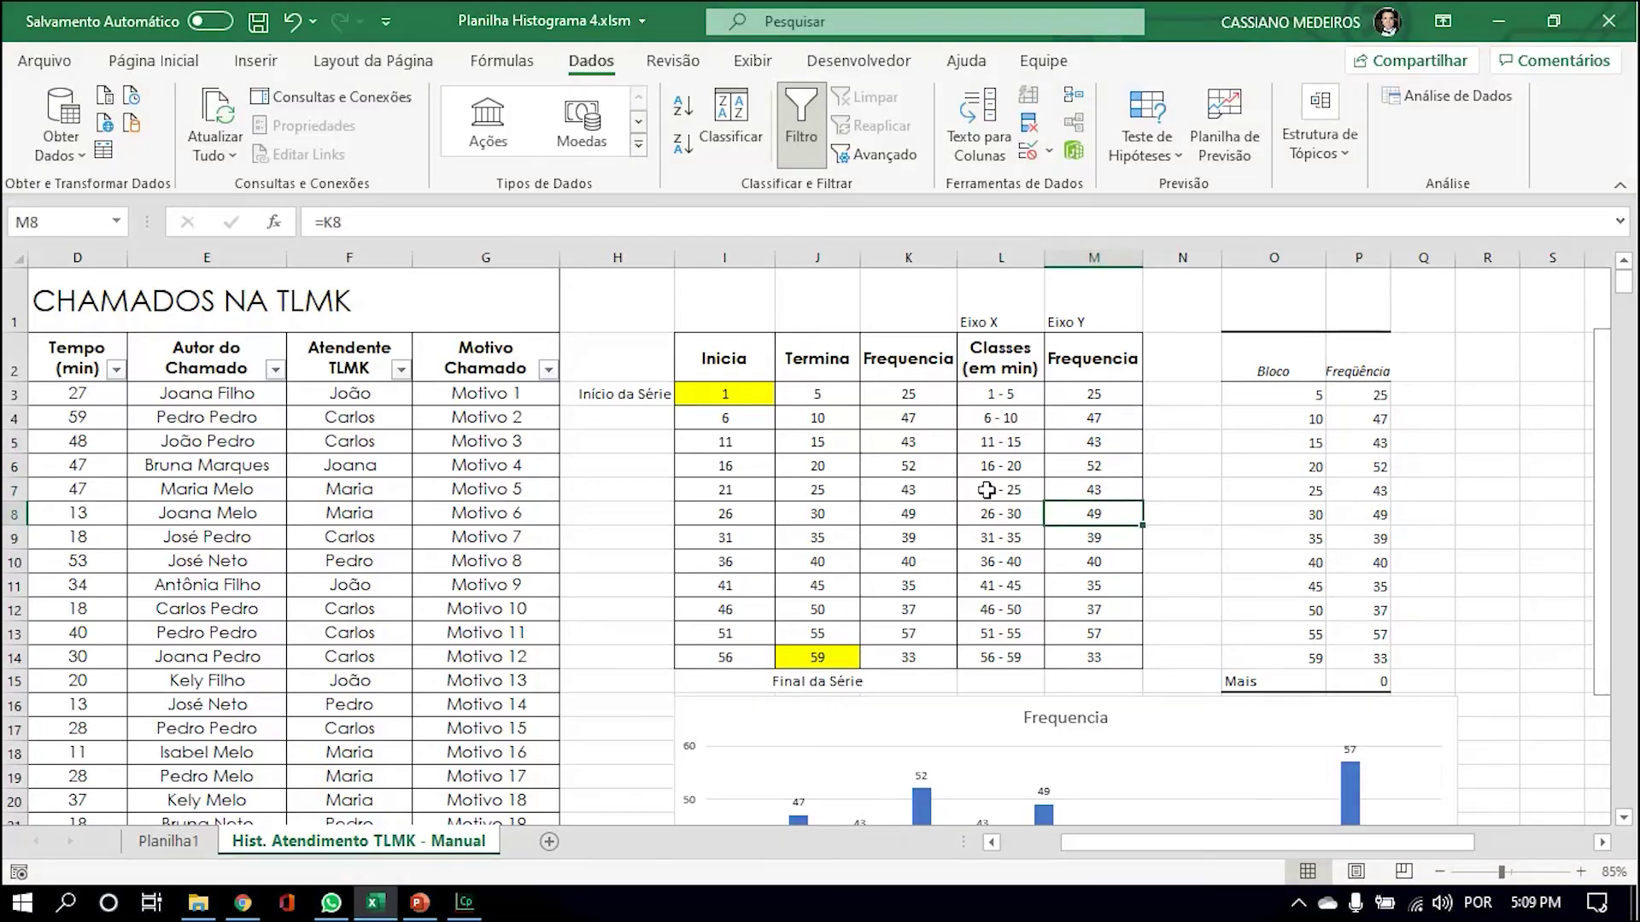
Make the Histograma chart taller by extending its lower edge to about row 46.
scroll(986, 493, down, 9)
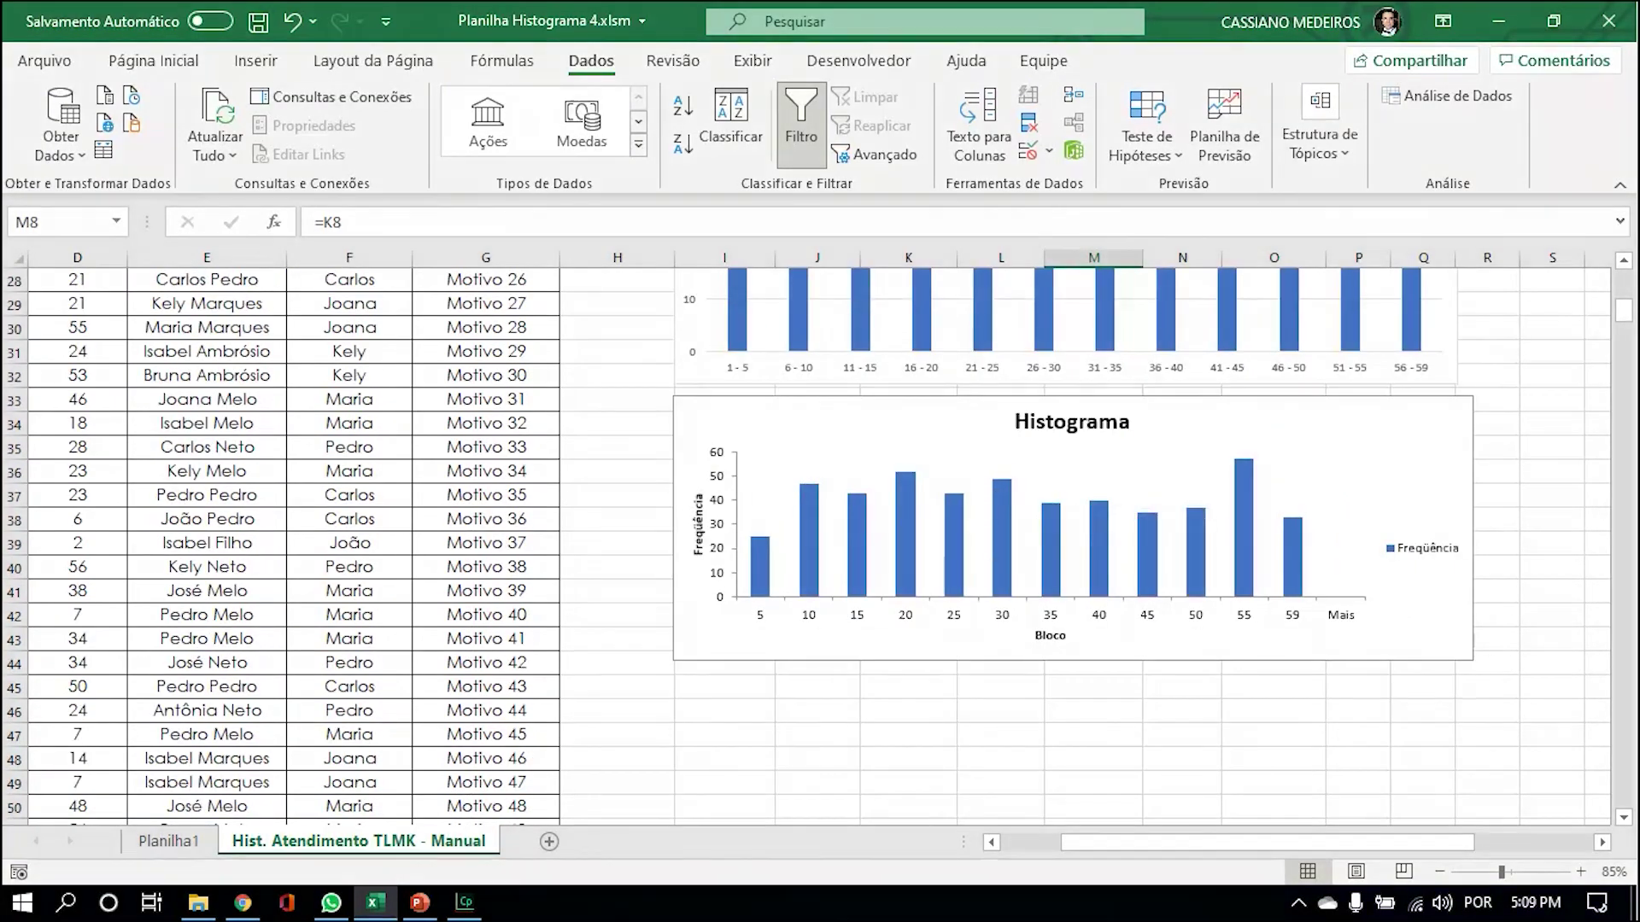
click(982, 489)
drag(1072, 660, 1072, 709)
scroll(1322, 683, up, 1)
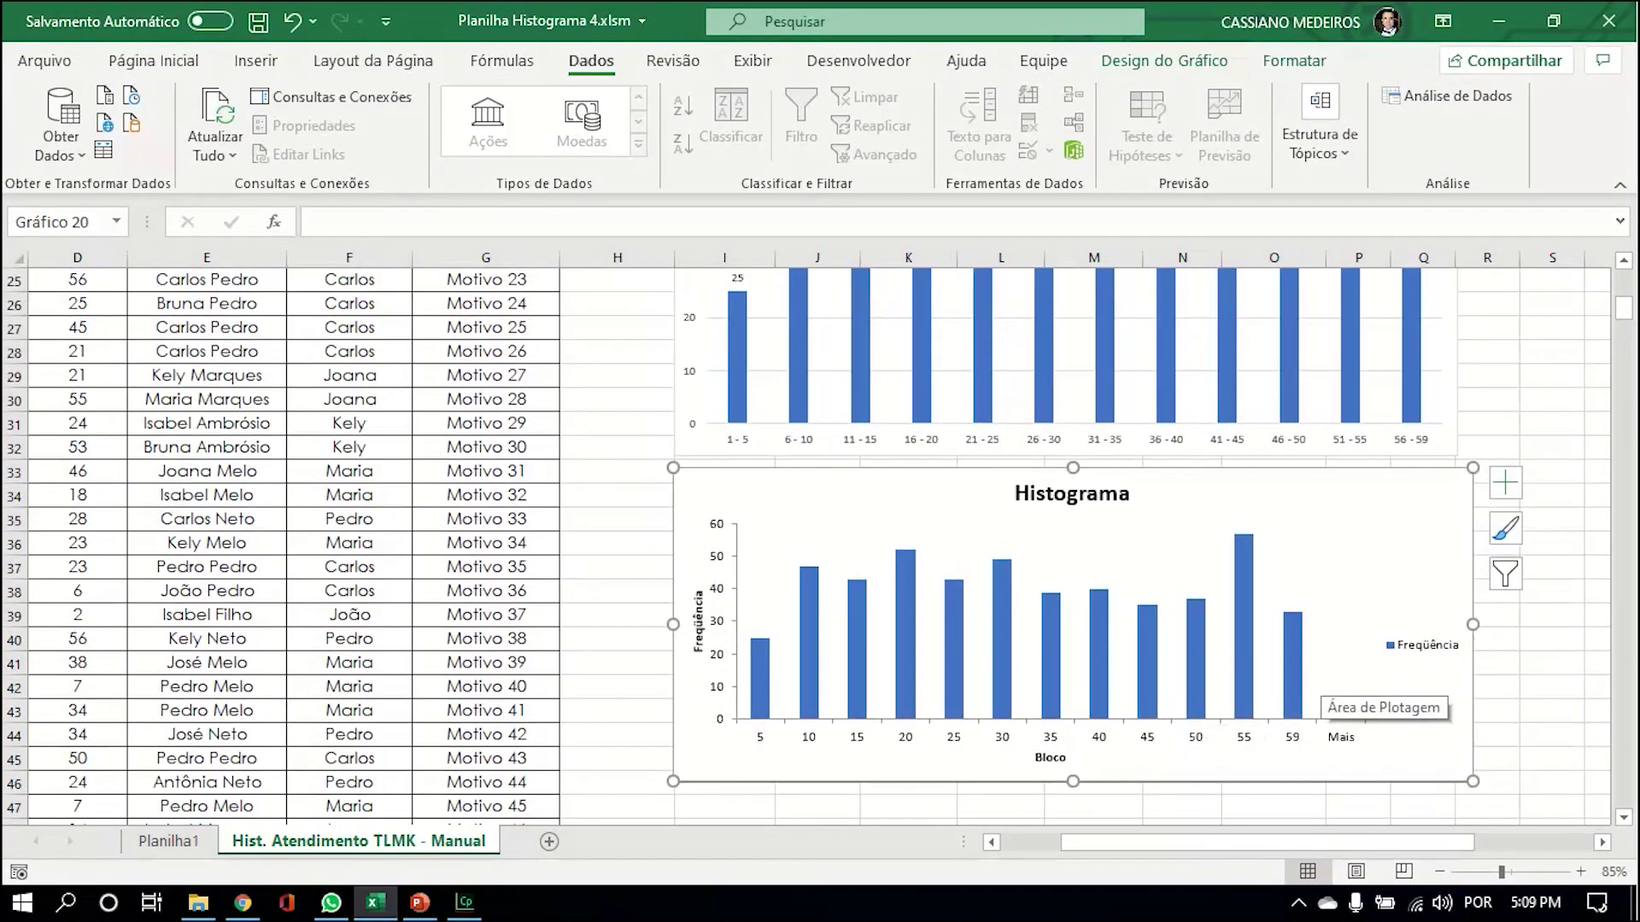
right_click(1319, 683)
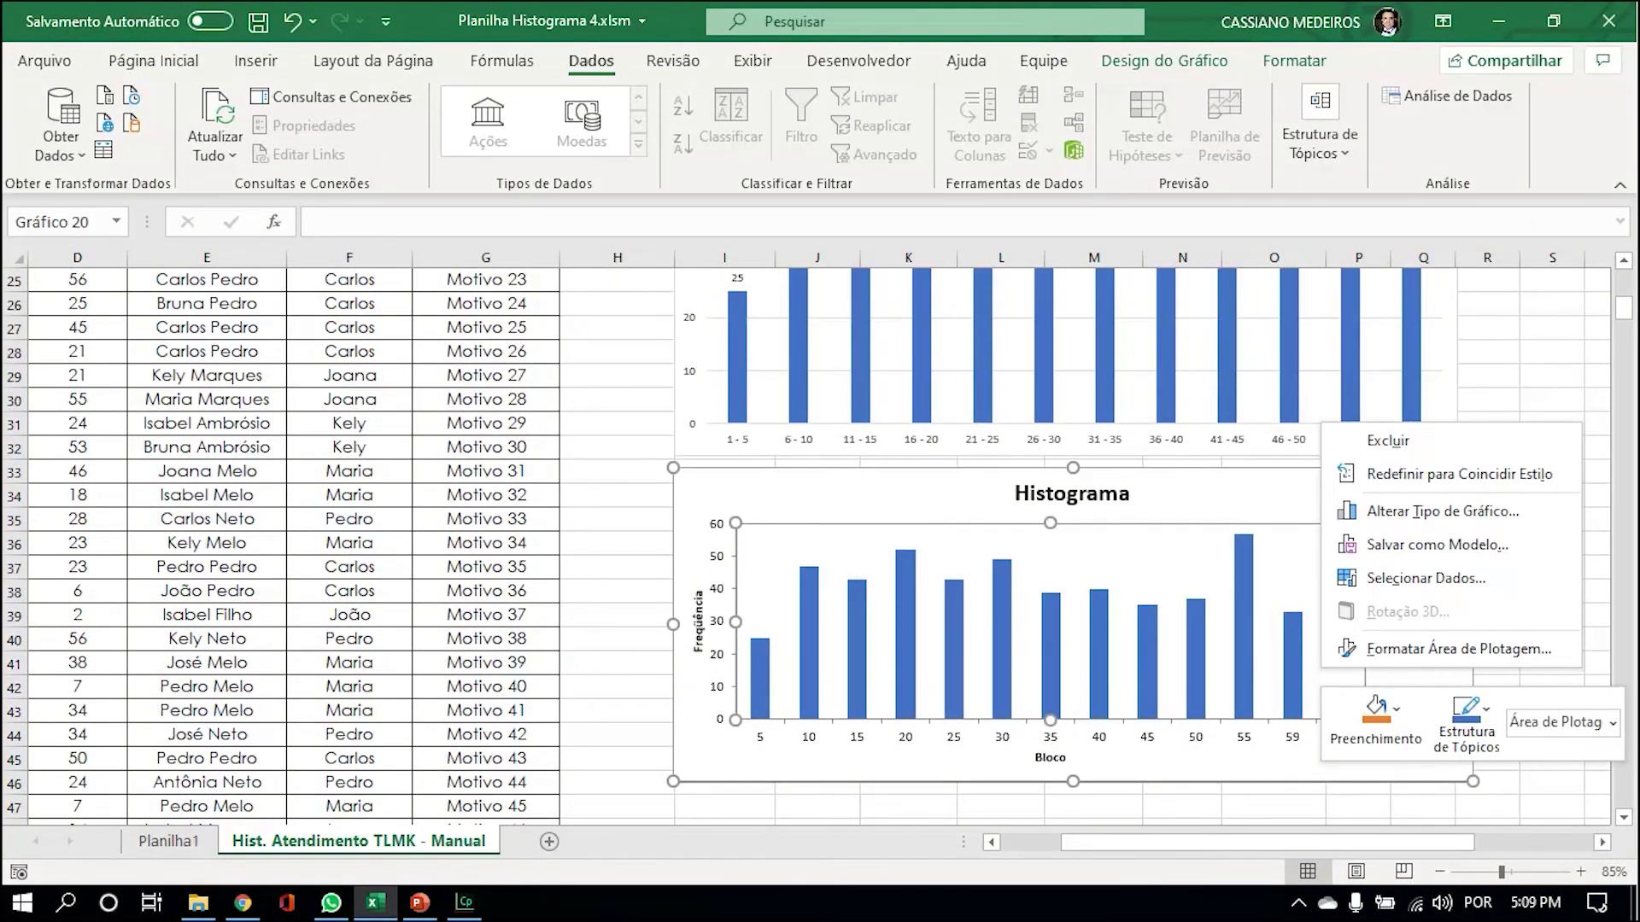
key(Escape)
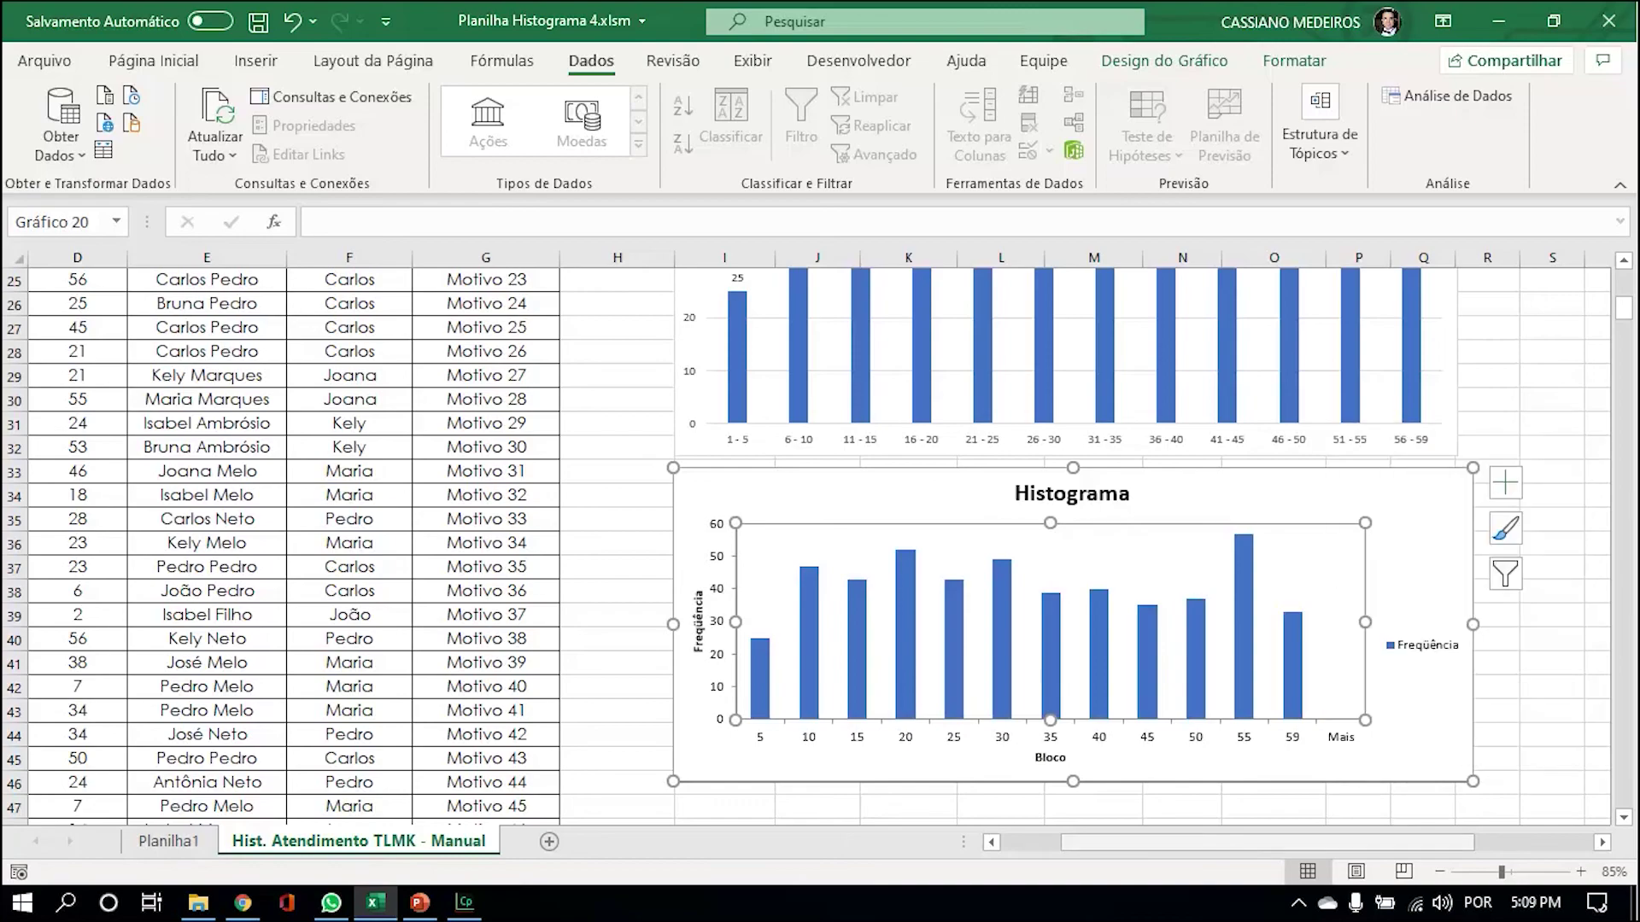
scroll(1072, 624, left, 1)
scroll(369, 436, up, 8)
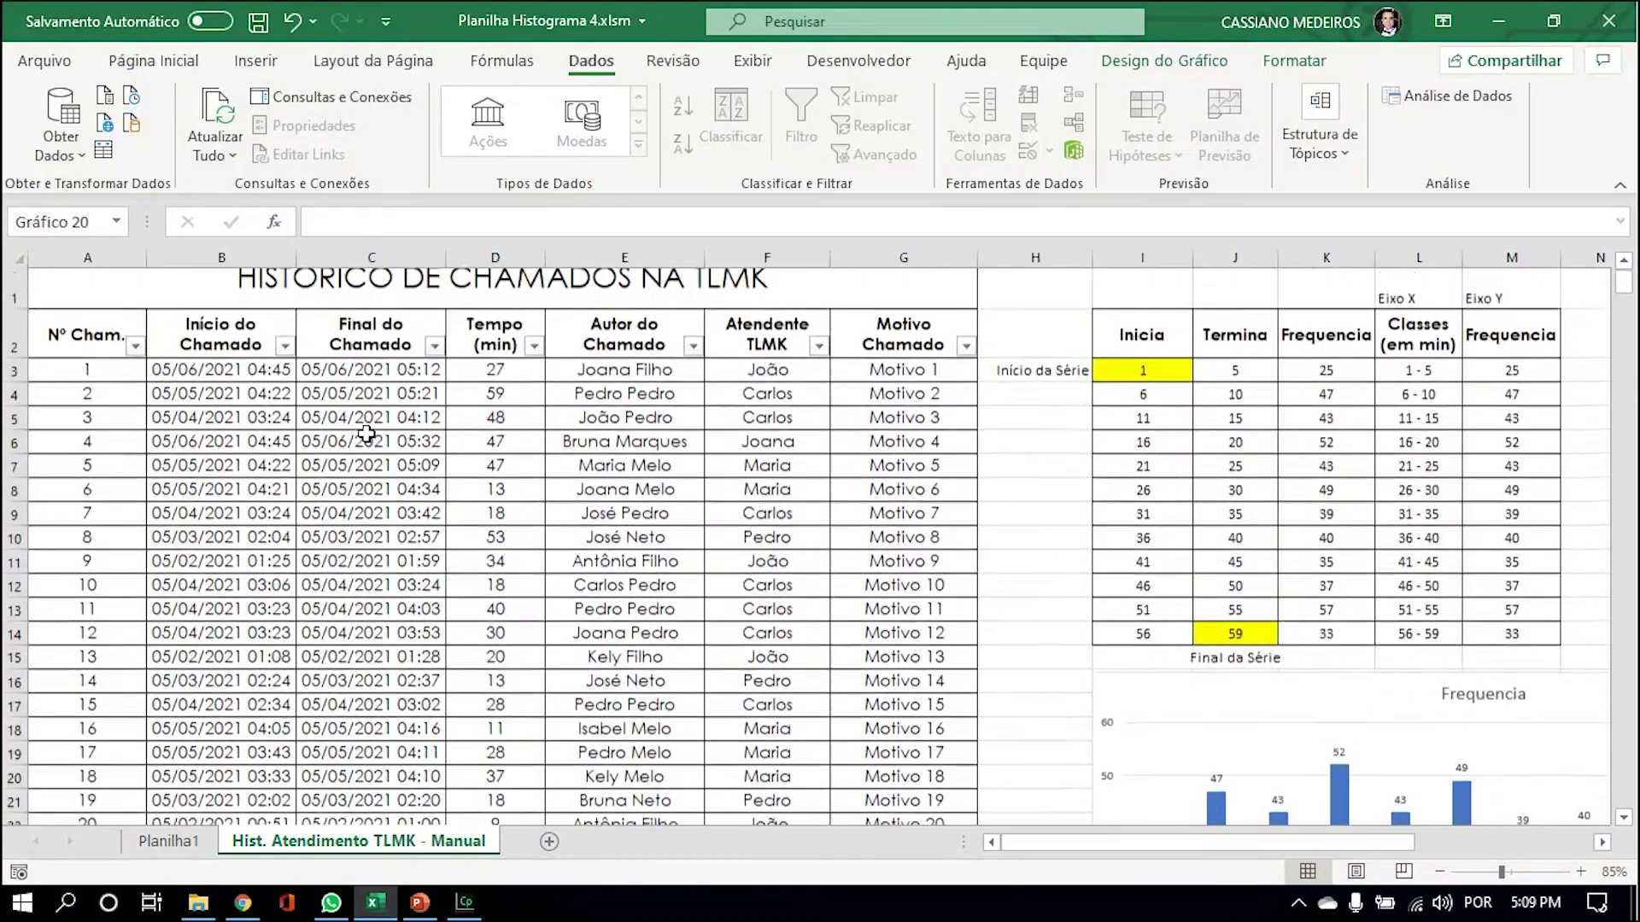
Review the call durations in the Tempo (min) column against the frequency tables, the Frequencia chart and the Histograma chart beneath it.
click(514, 365)
click(496, 394)
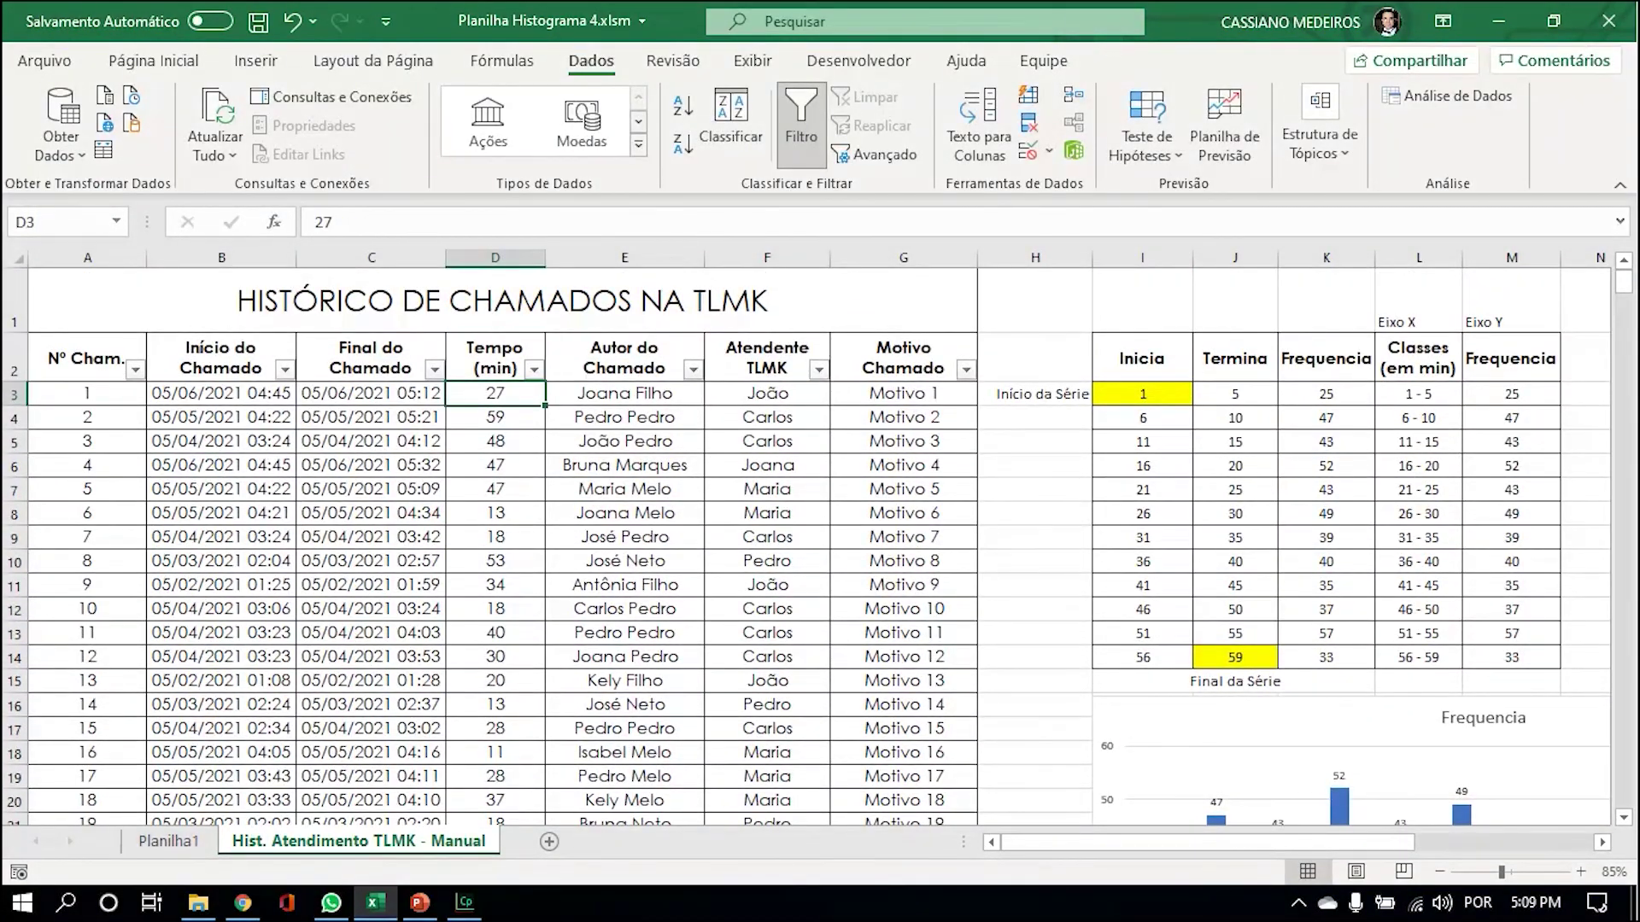
scroll(1219, 549, down, 8)
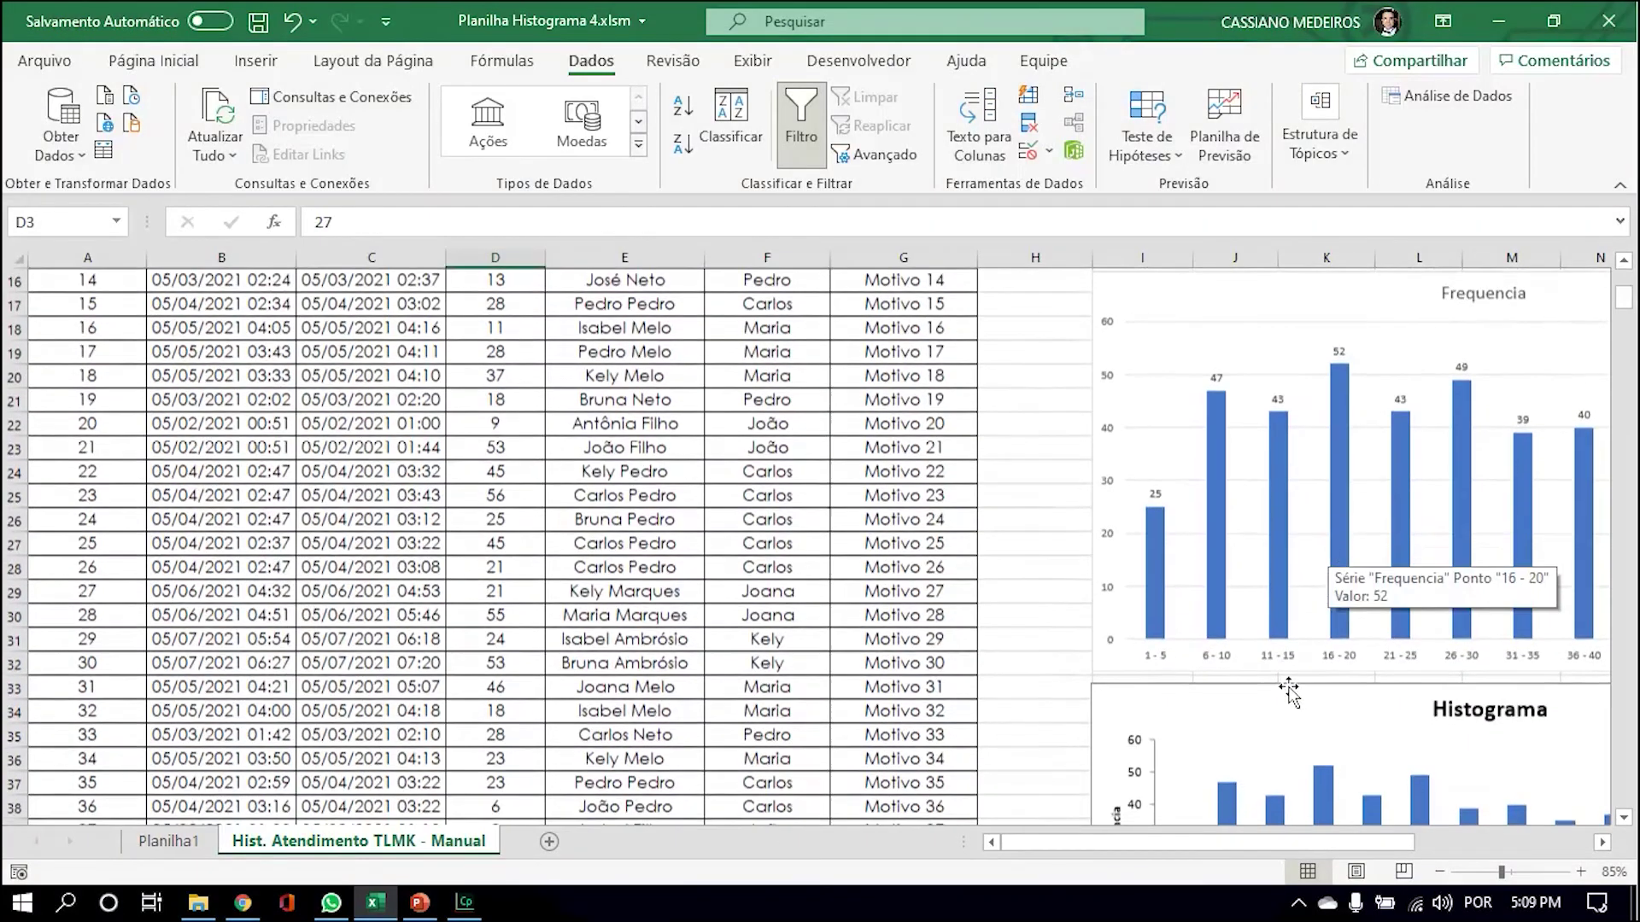
scroll(1218, 549, right, 3)
scroll(930, 718, up, 5)
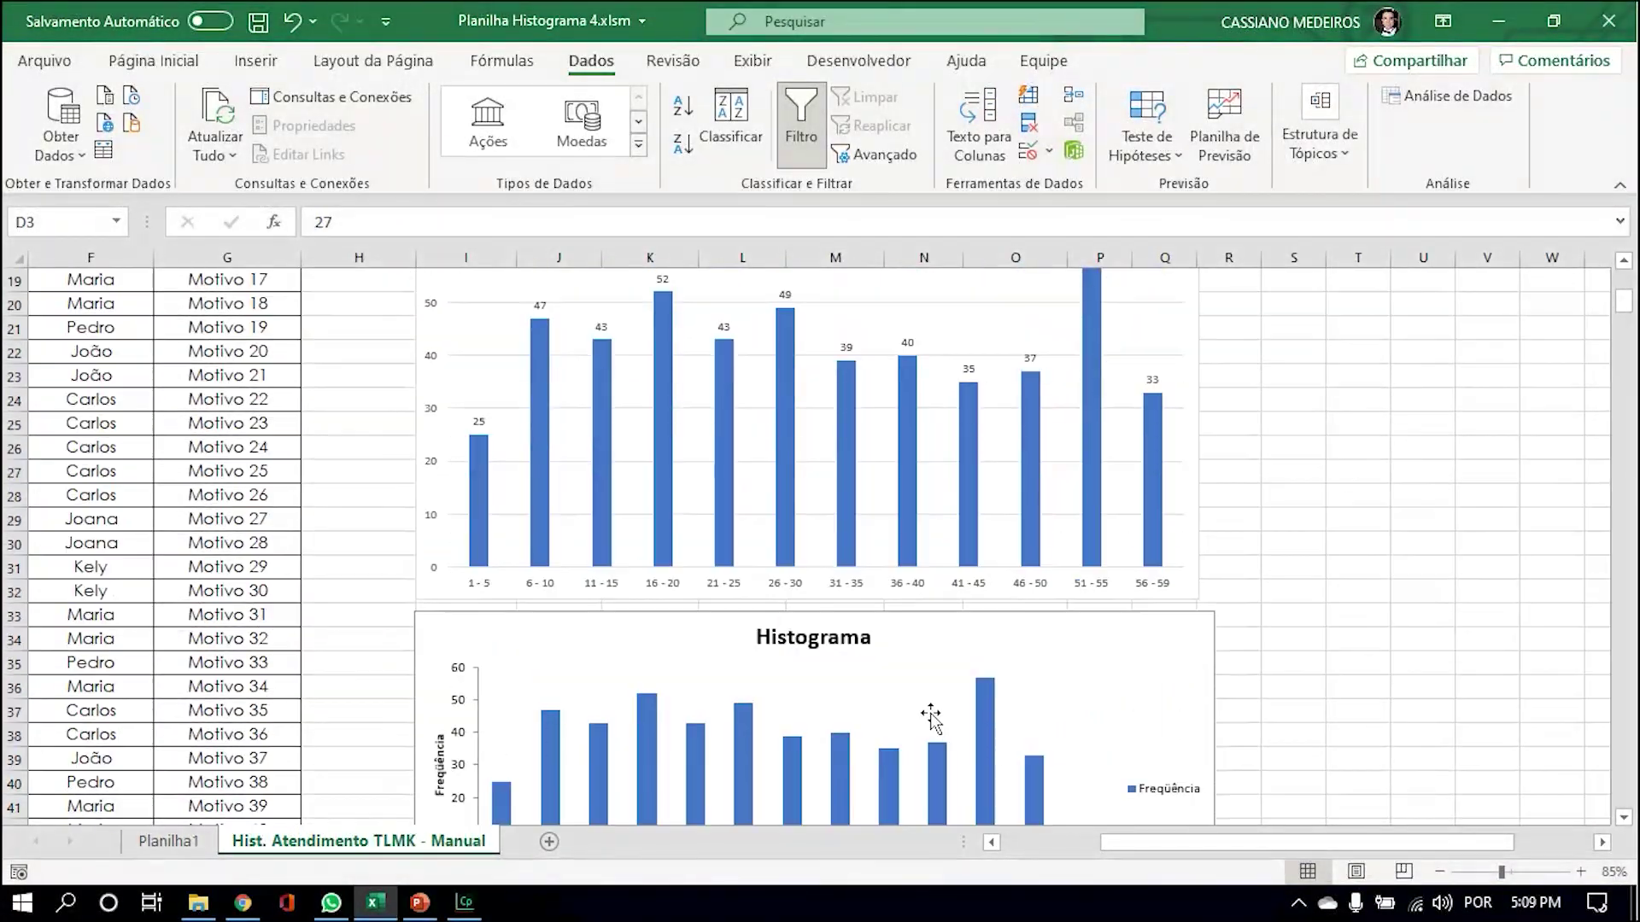
scroll(931, 717, up, 1)
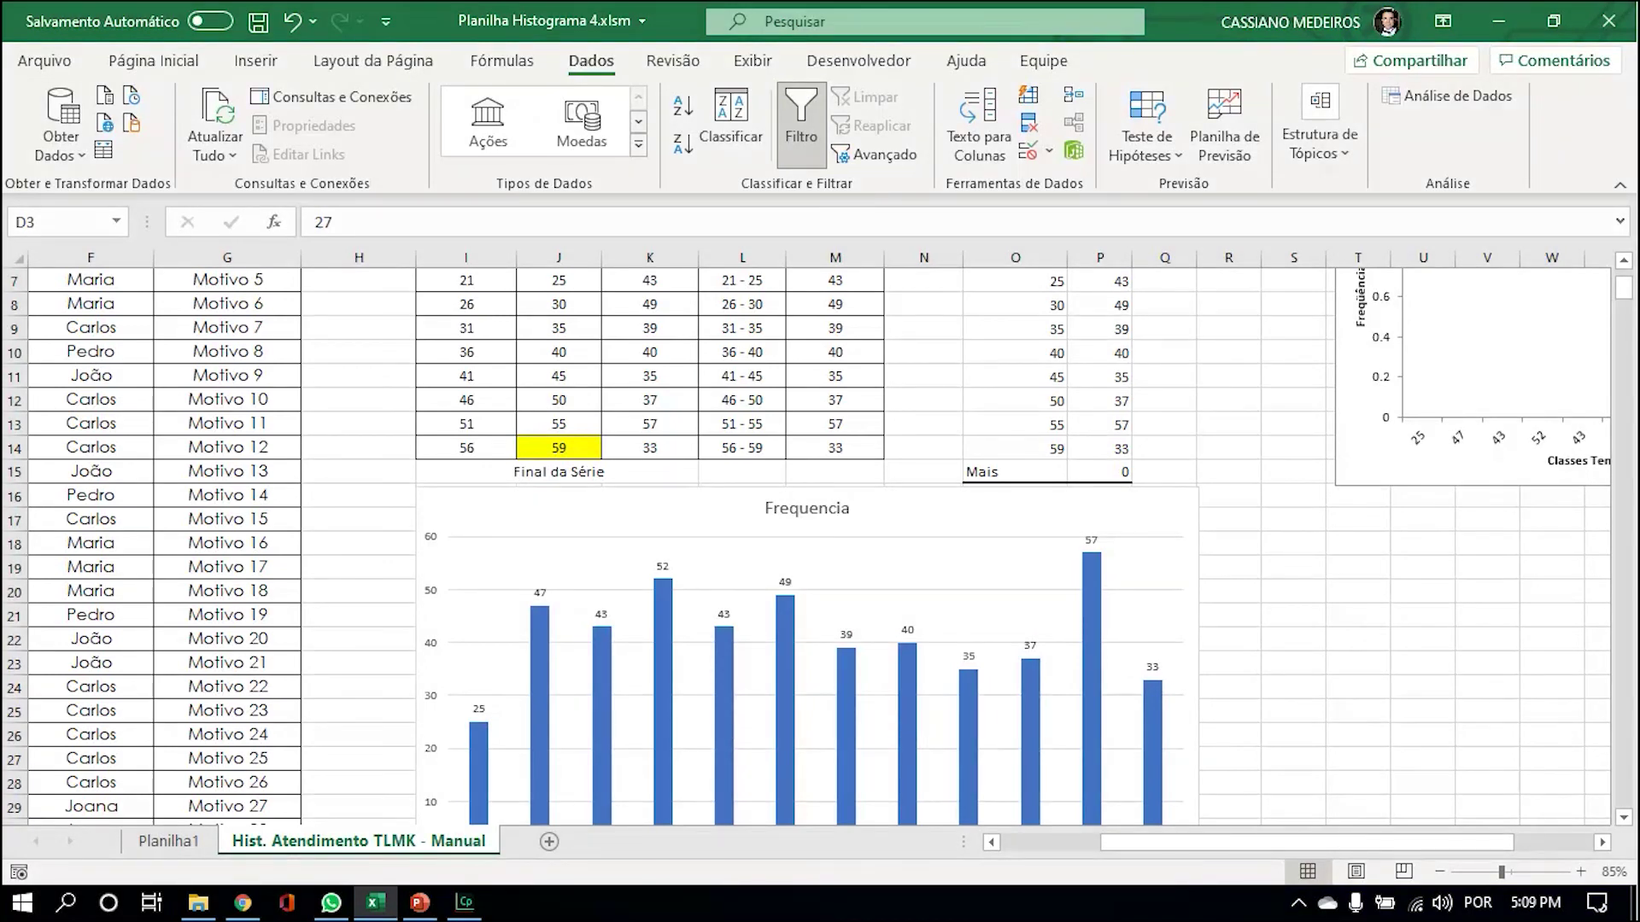
scroll(943, 628, down, 2)
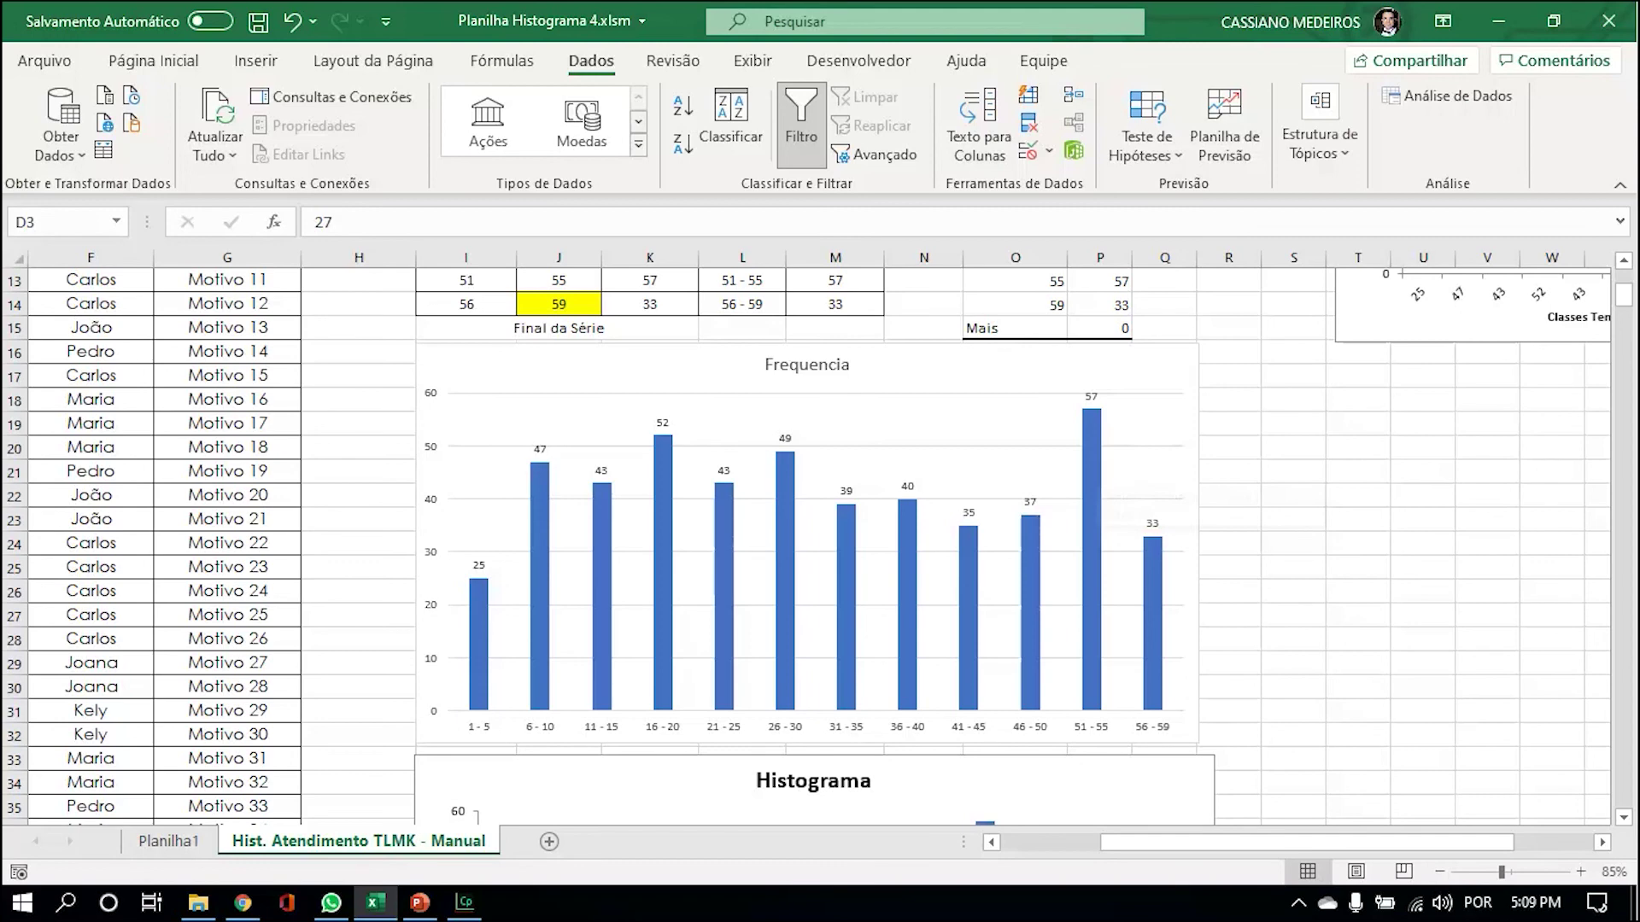
scroll(1068, 431, down, 1)
scroll(1067, 431, up, 1)
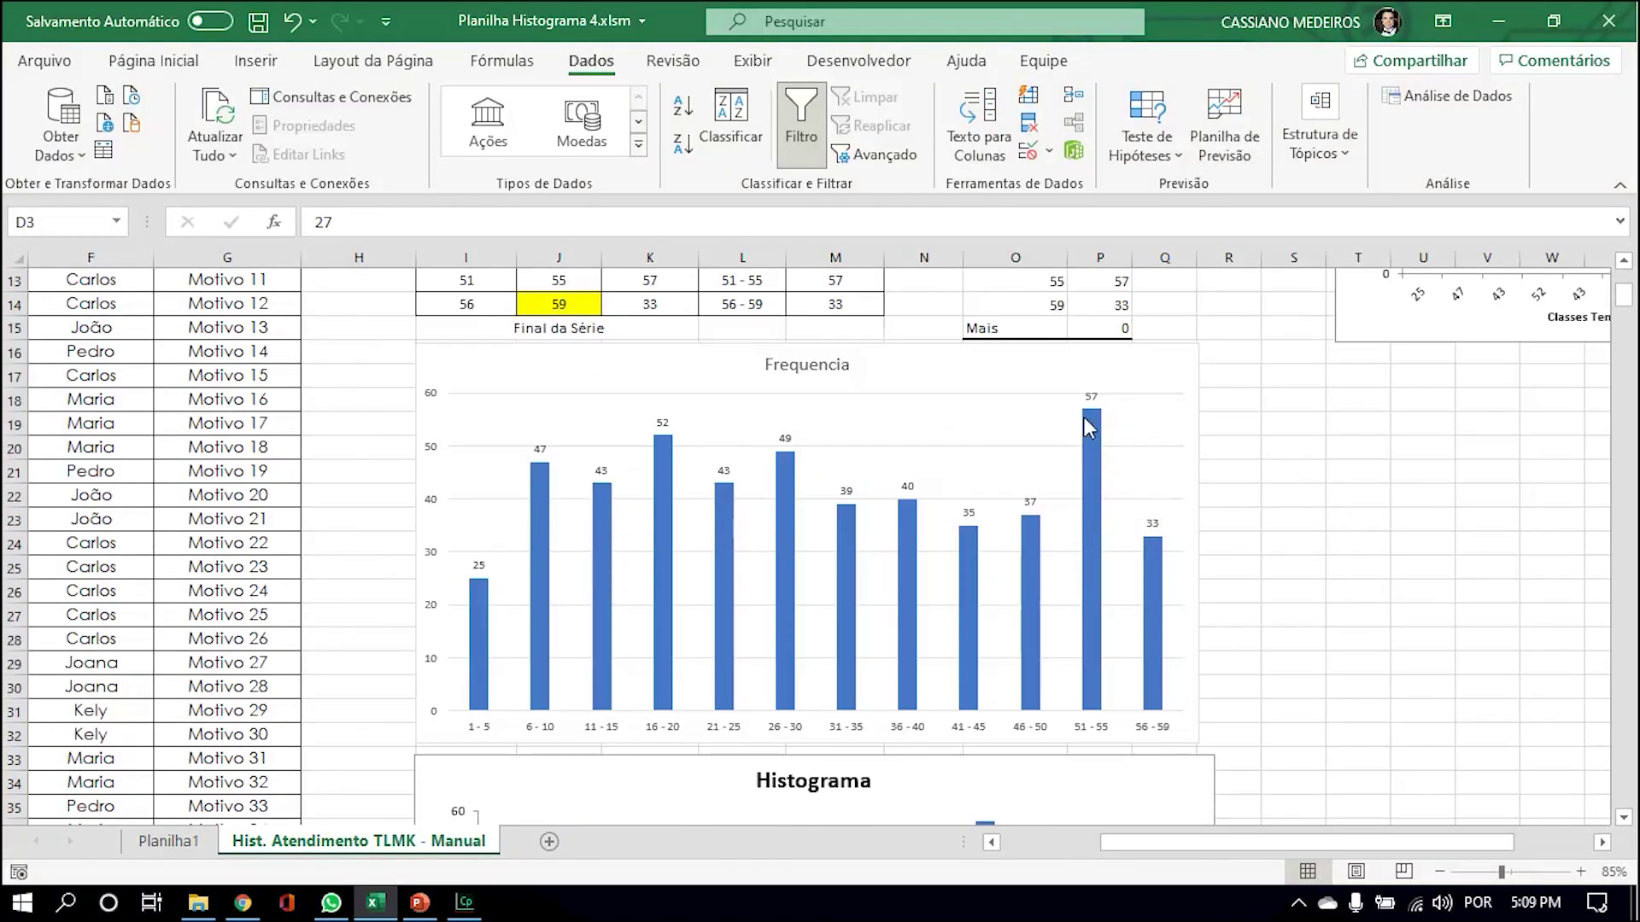